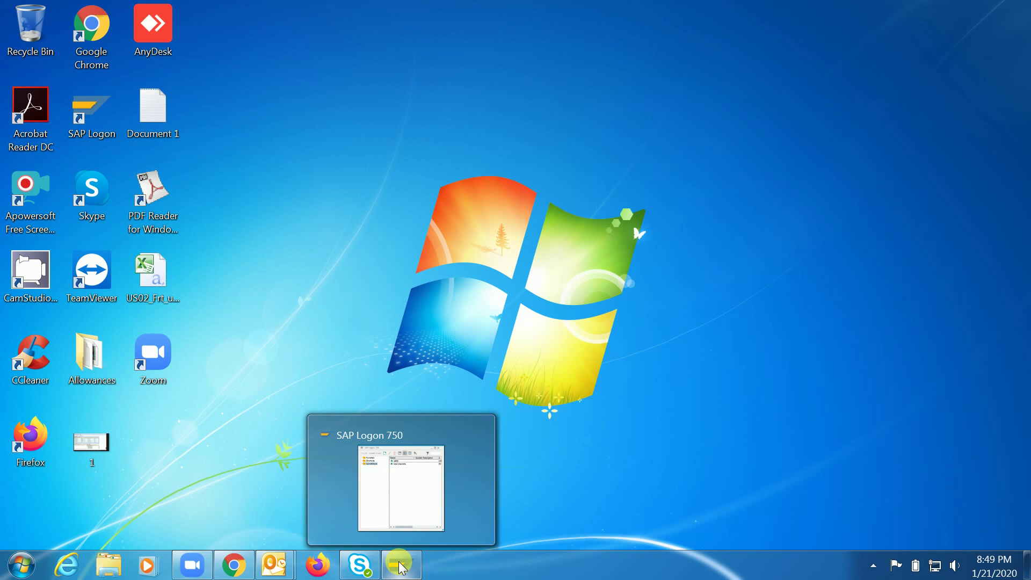
Step: Log on to the 1809 system, client 500, with the user name and account password
left_click(400, 565)
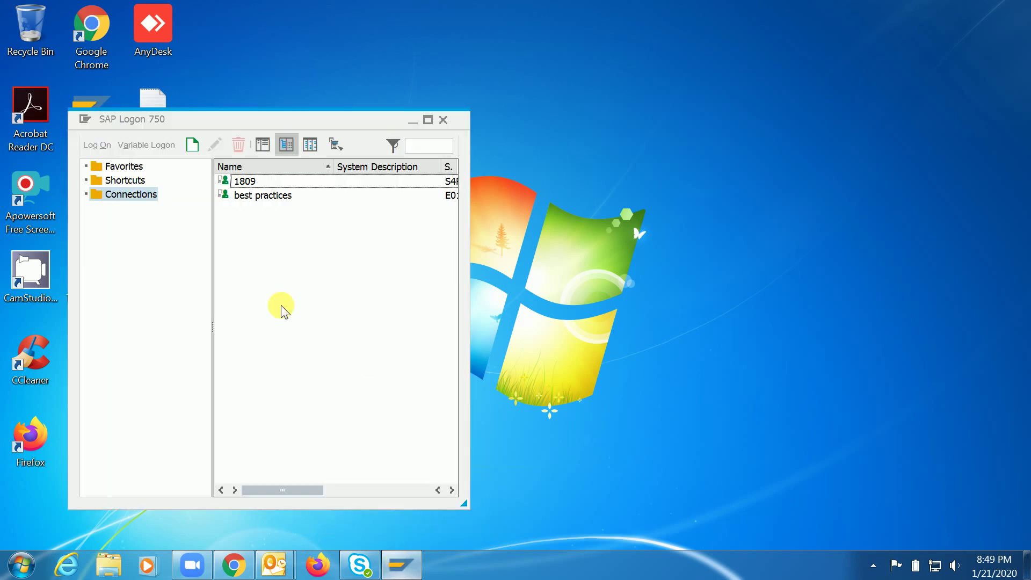
double_click(245, 182)
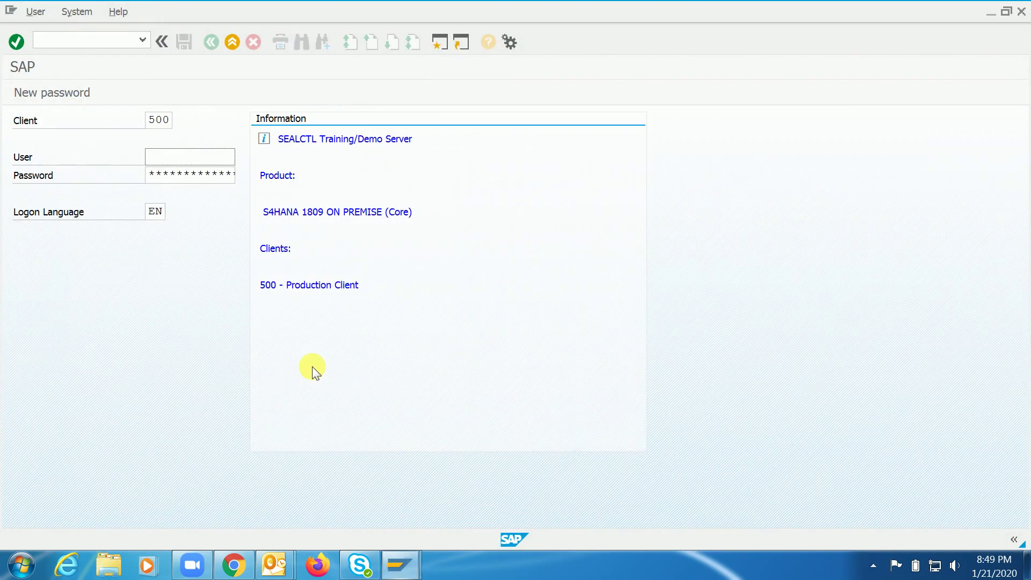
key("Down")
key("Tab")
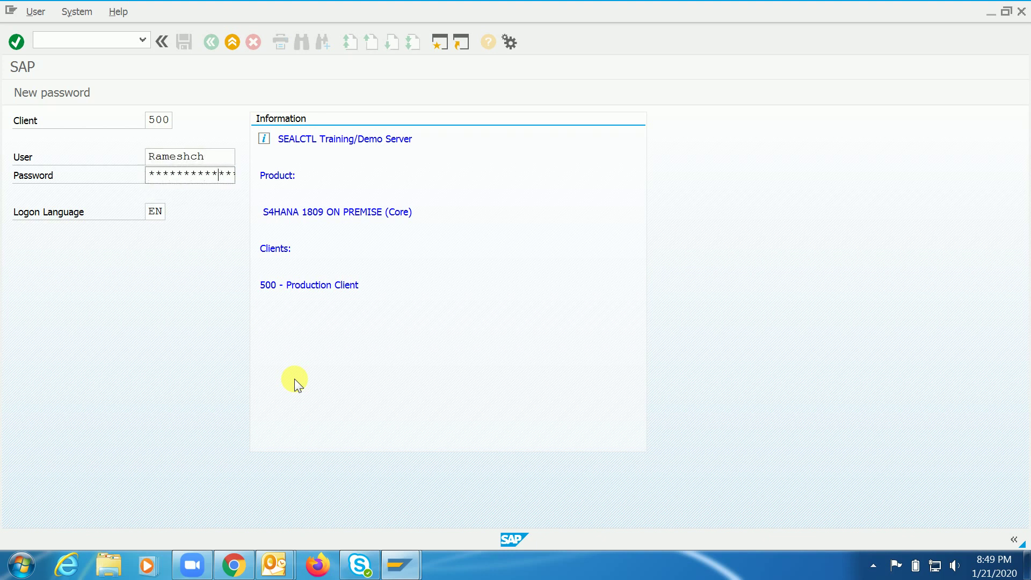
key("Return")
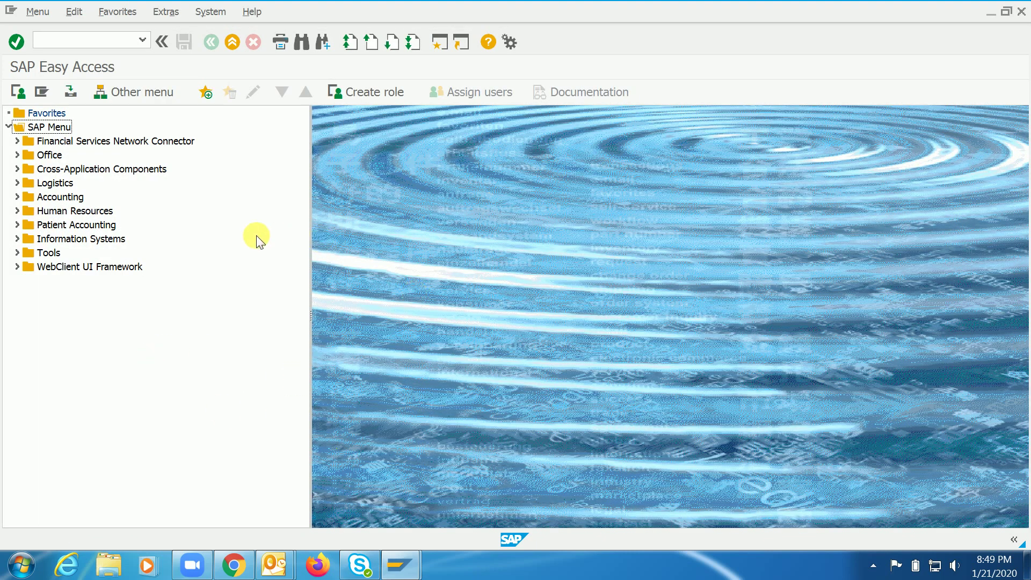
Step: Start Notepad with a blank document, maximise it, and minimise it to return to SAP Easy Access
left_click(16, 568)
left_click(62, 529)
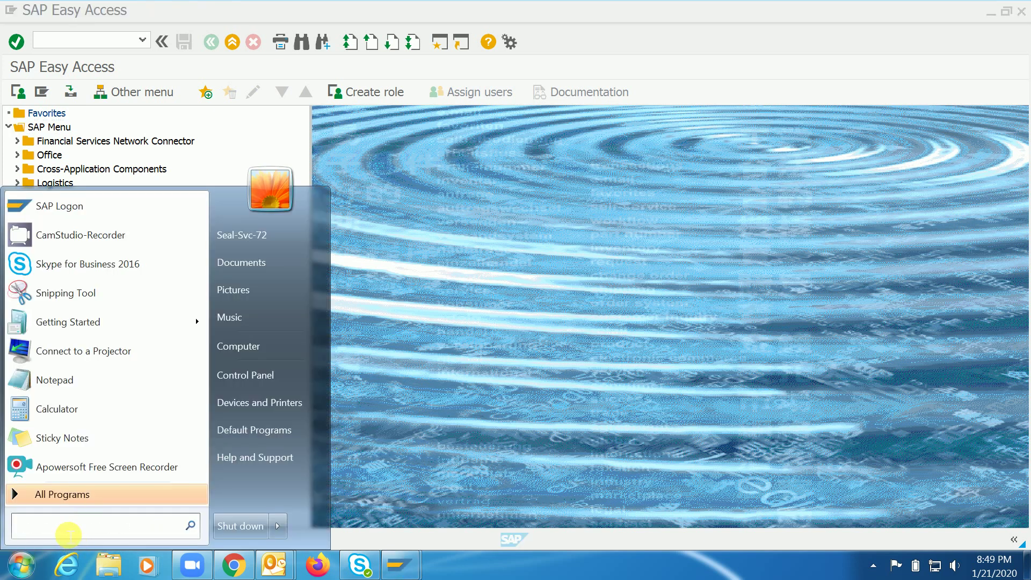
type("notepad")
key("Return")
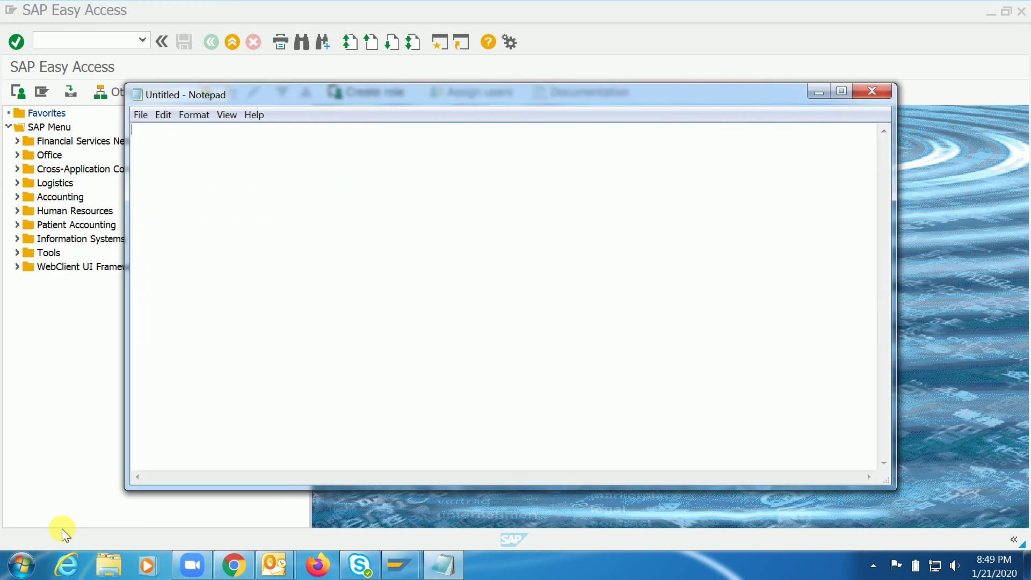
left_click(841, 91)
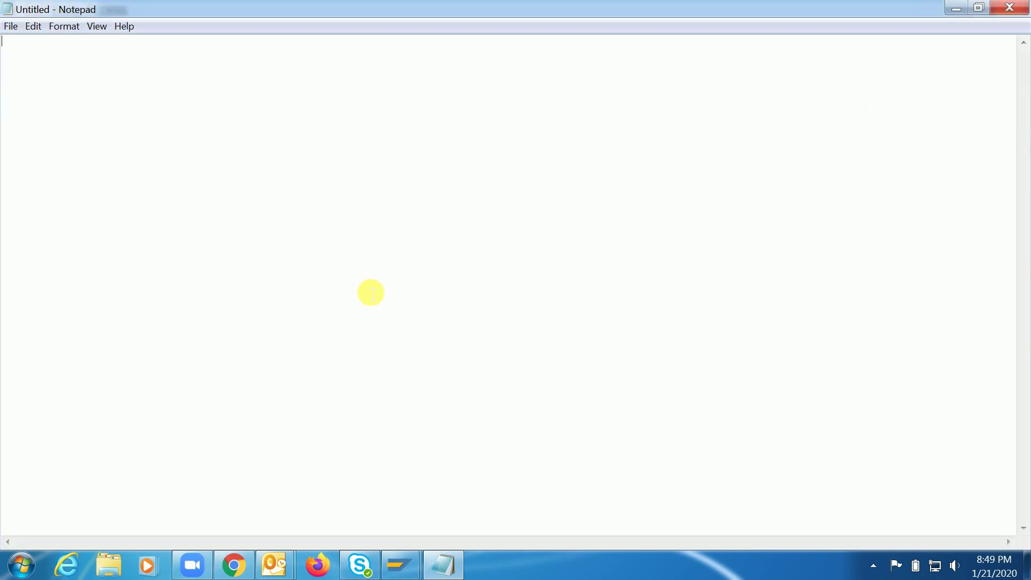
left_click(956, 9)
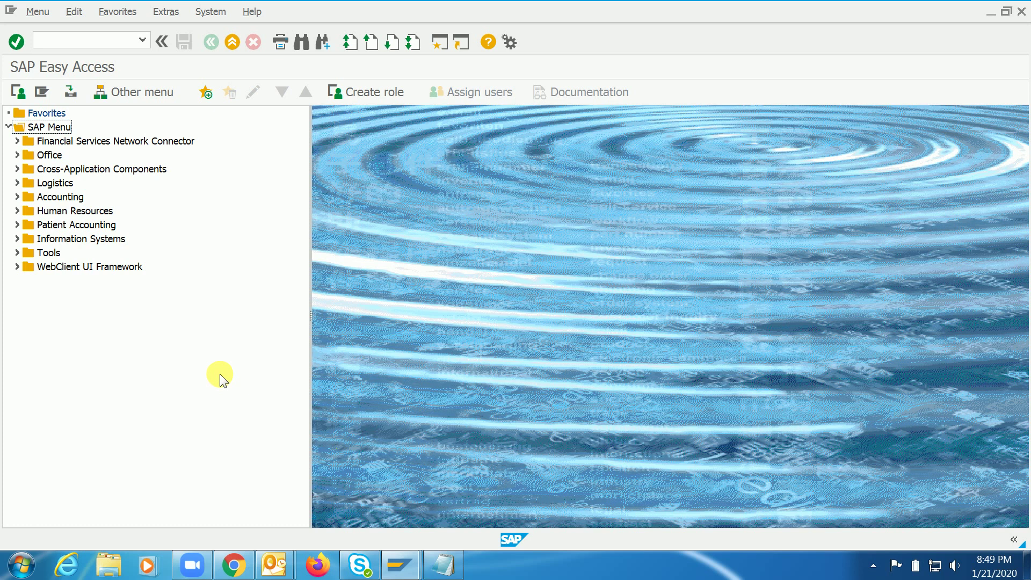
Step: Run the SPRO customizing transaction and display the SAP Reference IMG
key("ctrl+slash")
type("/nspr")
key("Return")
key("F5")
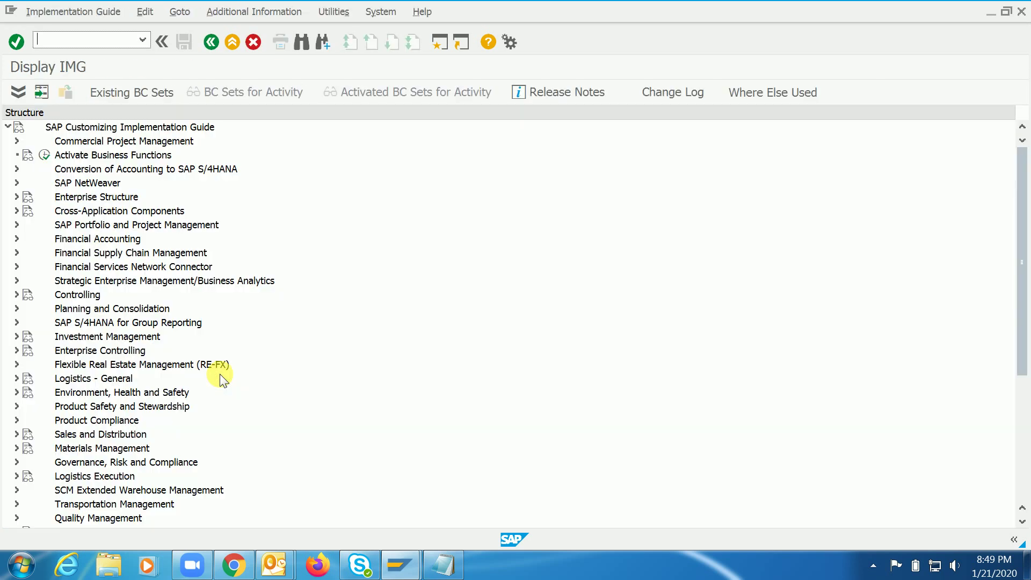
Step: Expand Controlling and its Product Cost Controlling node in the implementation guide
left_click(84, 257)
key("Down")
key("Down")
key("Down")
key("Right")
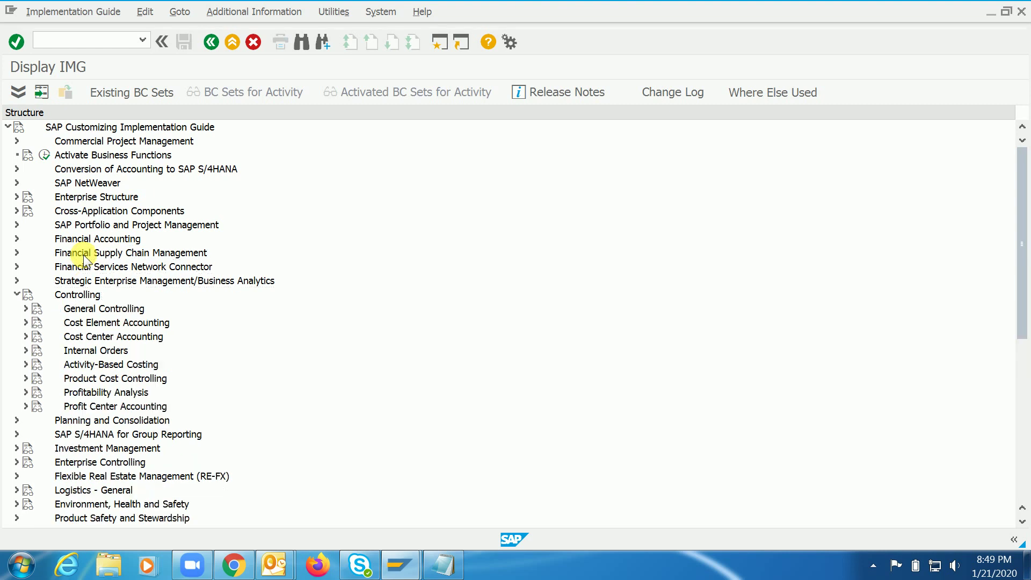
key("Down")
key("Down")
key("Down")
key("Down")
key("Down")
key("Down")
key("Right")
key("Down")
key("Down")
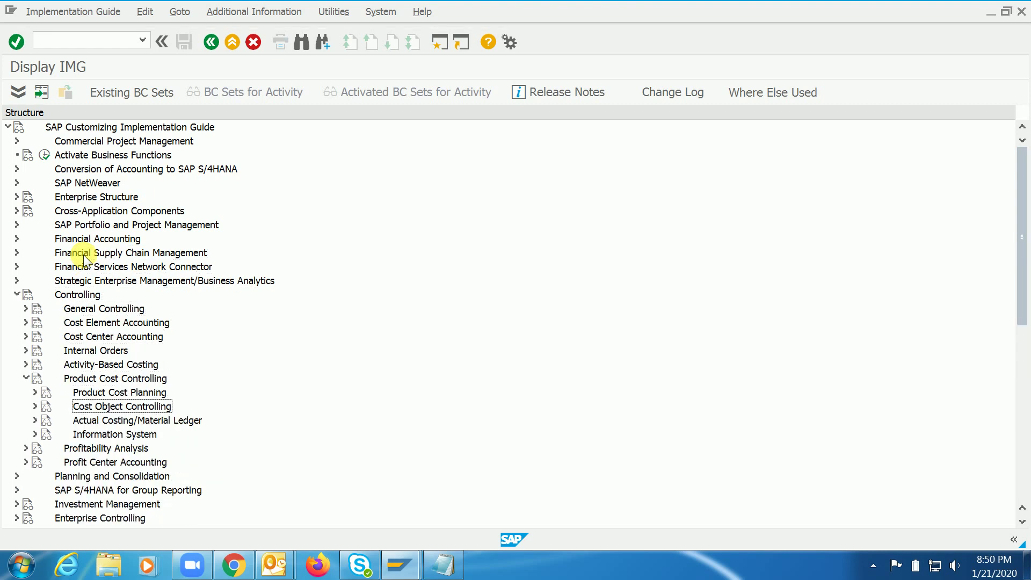
Step: Expand Product Cost Planning down through Basic Settings for Material Costing to the Overhead activities
key("Up")
key("Right")
key("Down")
key("Right")
key("Down")
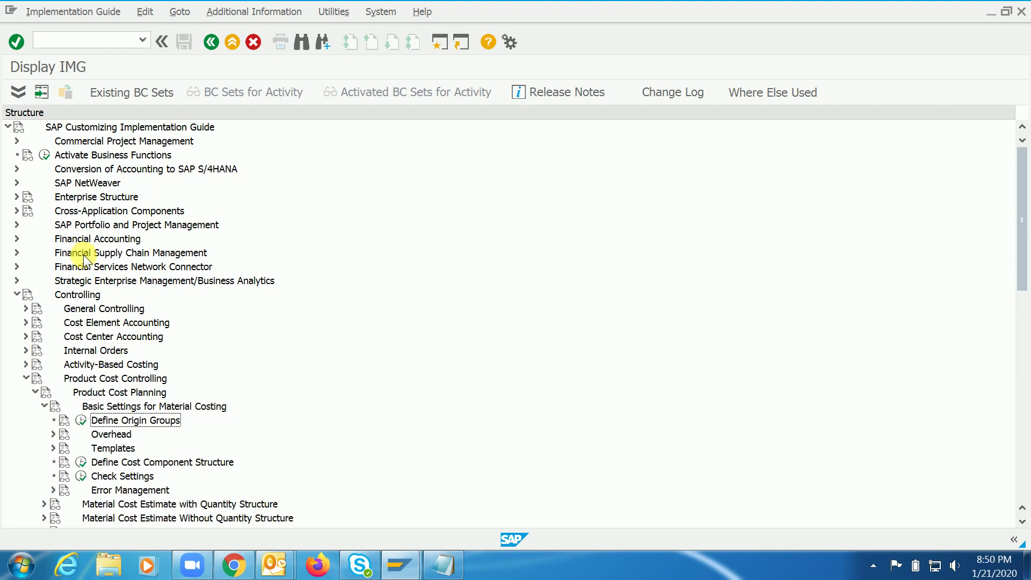
key("Down")
key("Right")
key("Down")
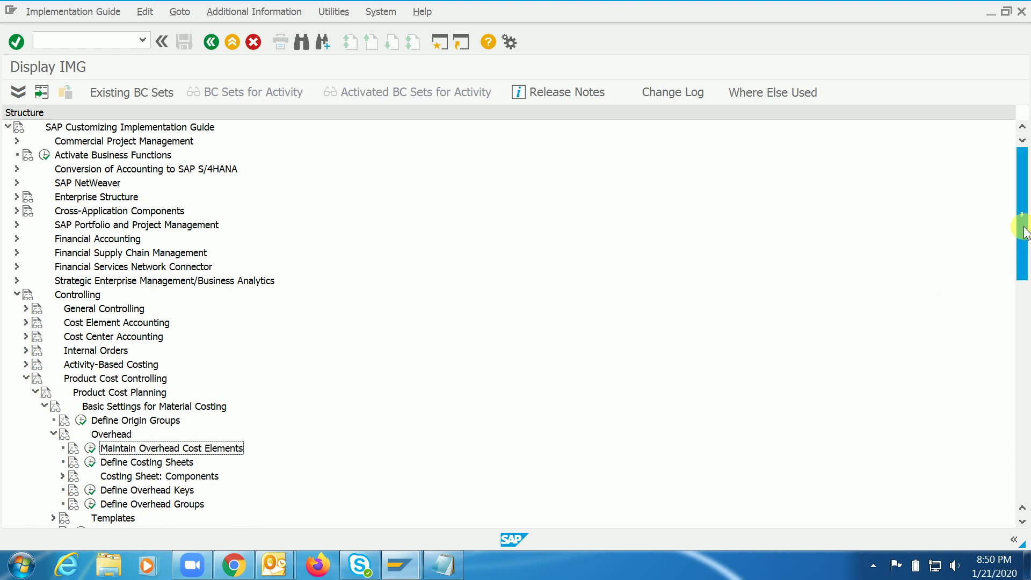
Step: Open Define Overhead Keys, review the list of overhead keys, and return to the implementation guide
scroll(1020, 223, "down", 3)
left_click(139, 373)
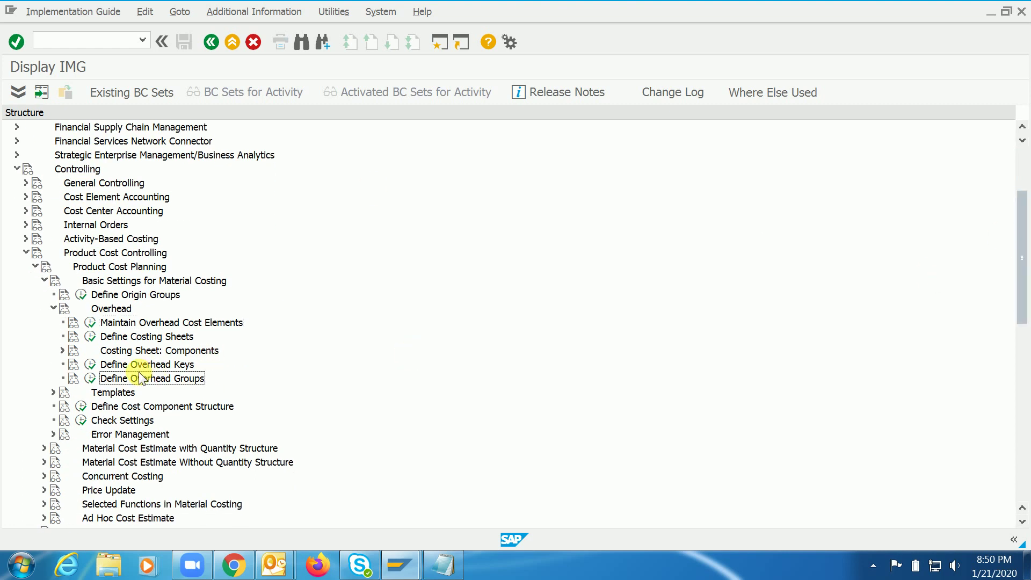
key("Up")
key("Left")
key("Return")
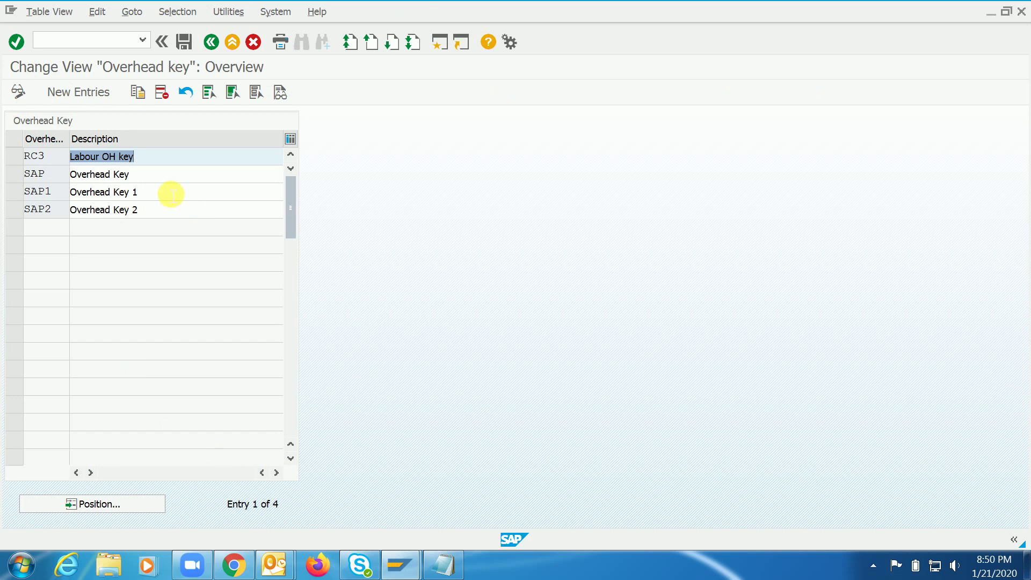
left_click(211, 43)
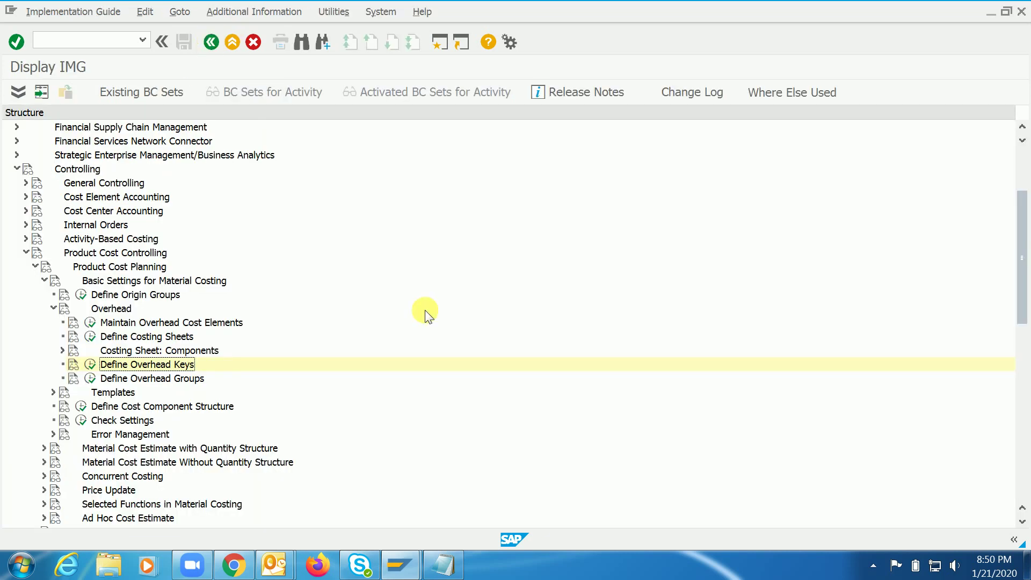
Step: Open Define Overhead Groups, review the overhead keys assigned to valuation area RC1, and return to the implementation guide
key("Down")
key("Return")
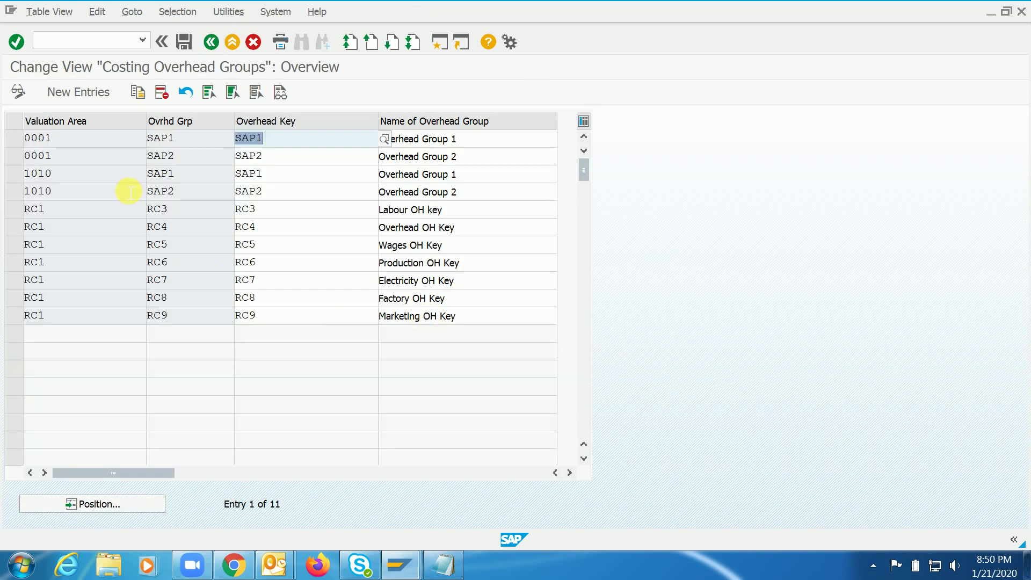
left_click(291, 216)
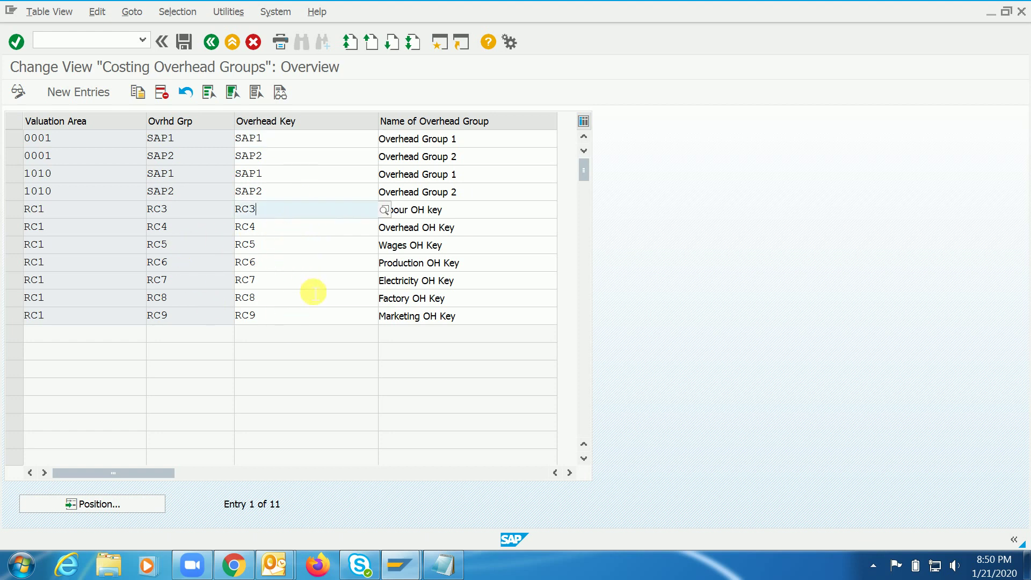
left_click(211, 41)
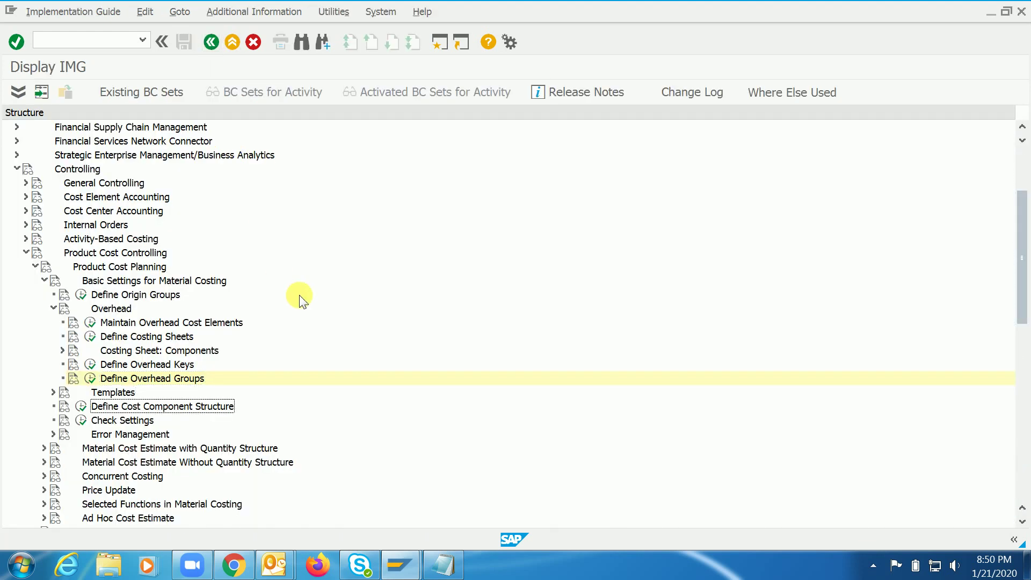
Step: Expand Templates and start the Display Template activity for controlling area 1020
key("Right")
key("Down")
key("Down")
key("Return")
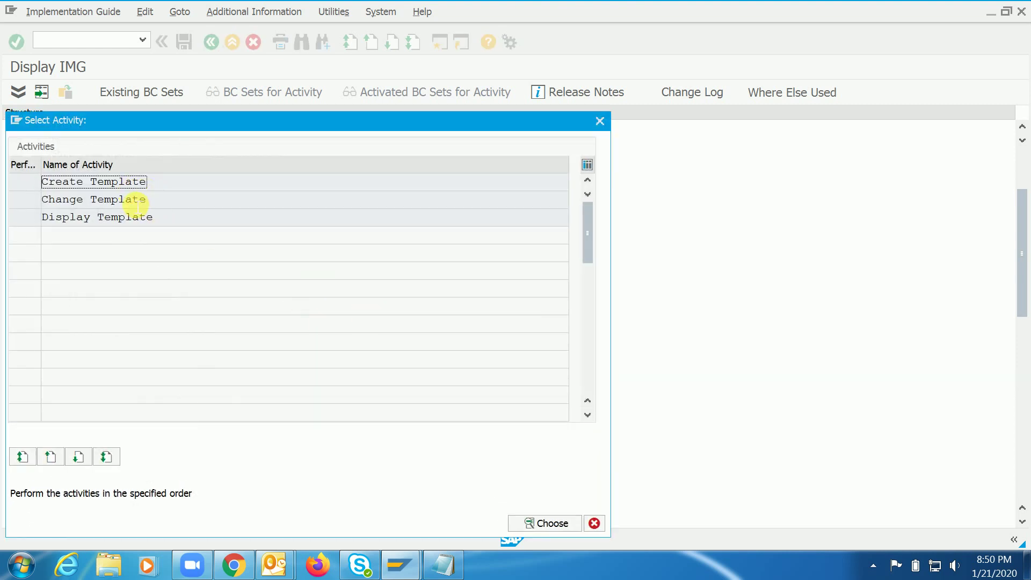
double_click(138, 217)
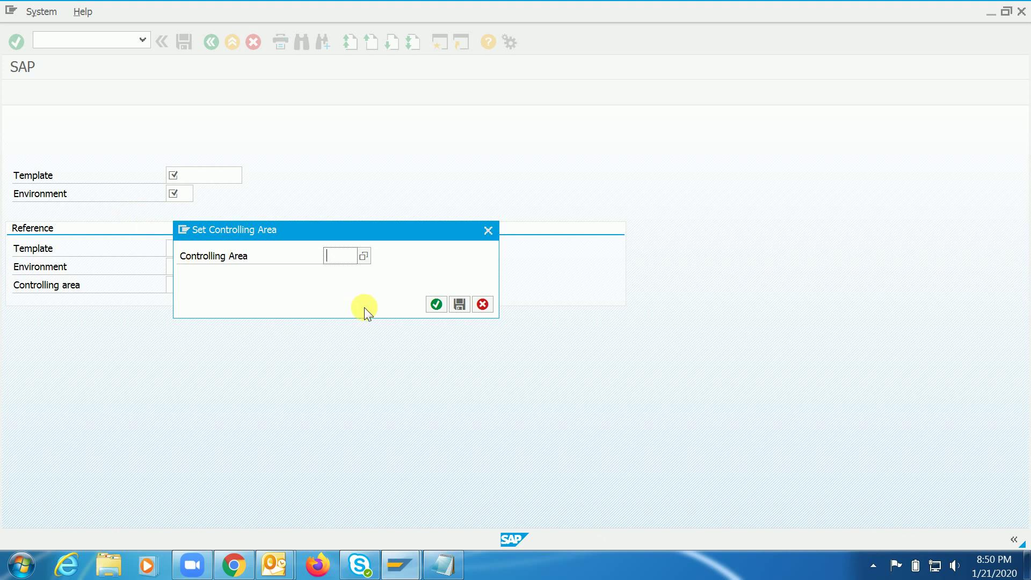
type("1020")
key("Return")
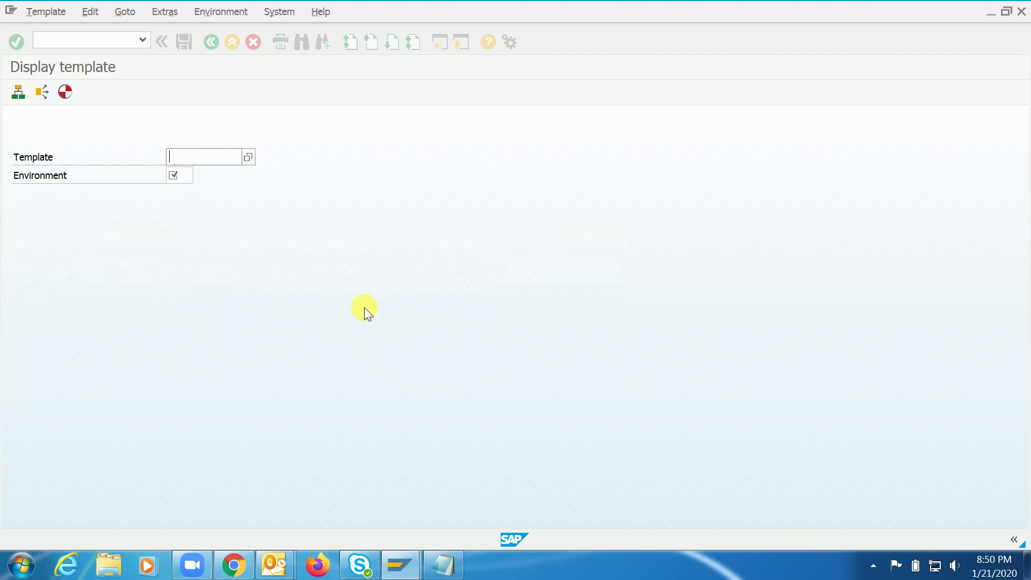
Step: Display template RC1 for environment 001, enlarge its overview to examine all rows, and return to the implementation guide
key("F4")
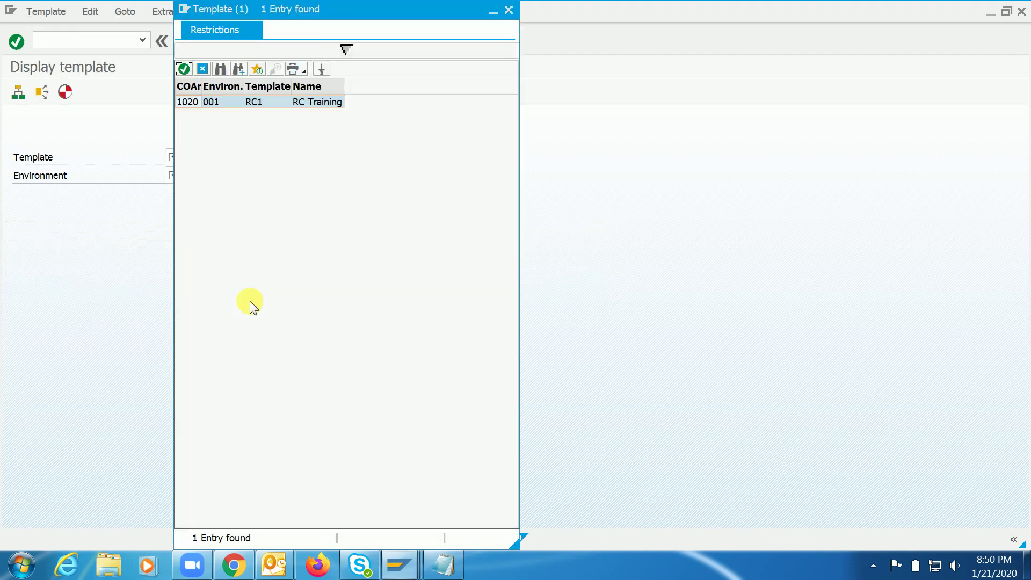
double_click(217, 102)
key("Return")
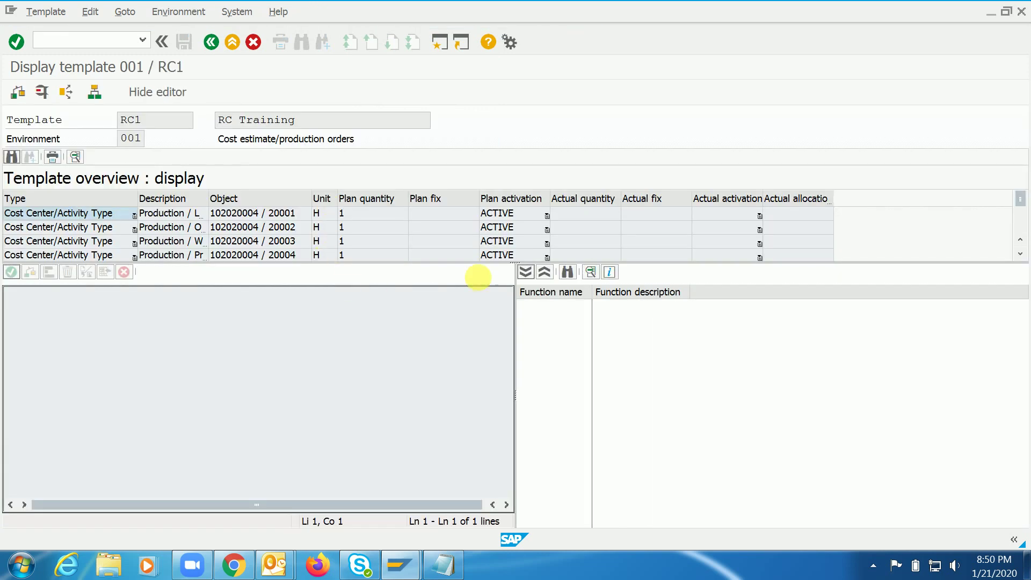
left_click_drag(518, 273, 519, 376)
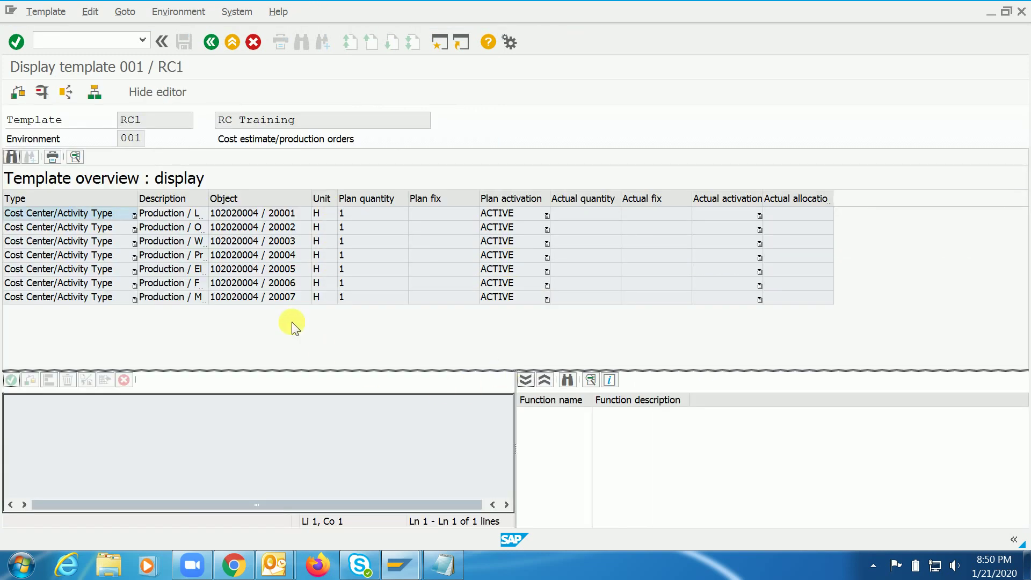
left_click(213, 42)
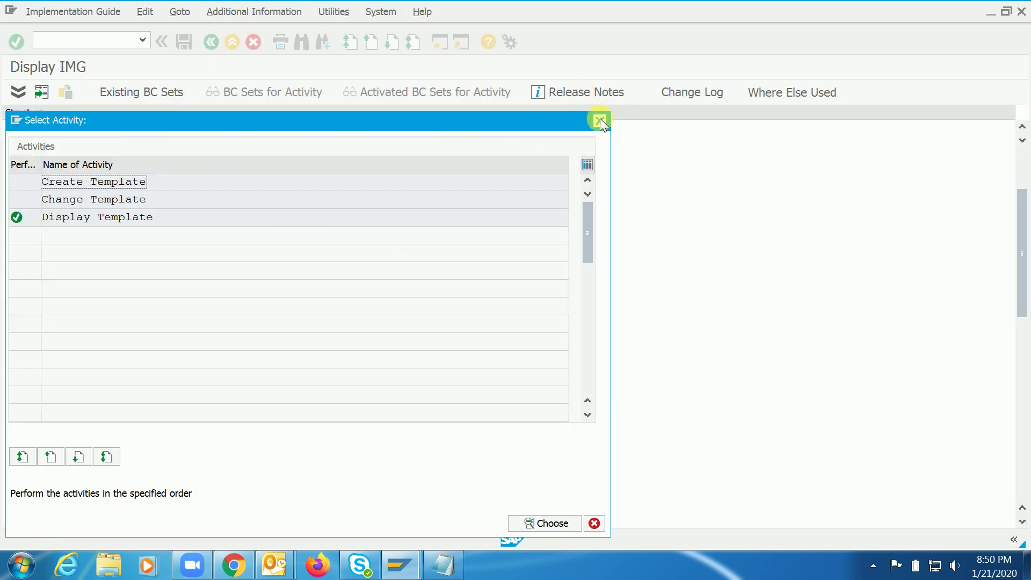
left_click(599, 119)
Step: Open template determination, review the template assignment for controlling area 1020, and open a new SAP session
left_click(90, 435)
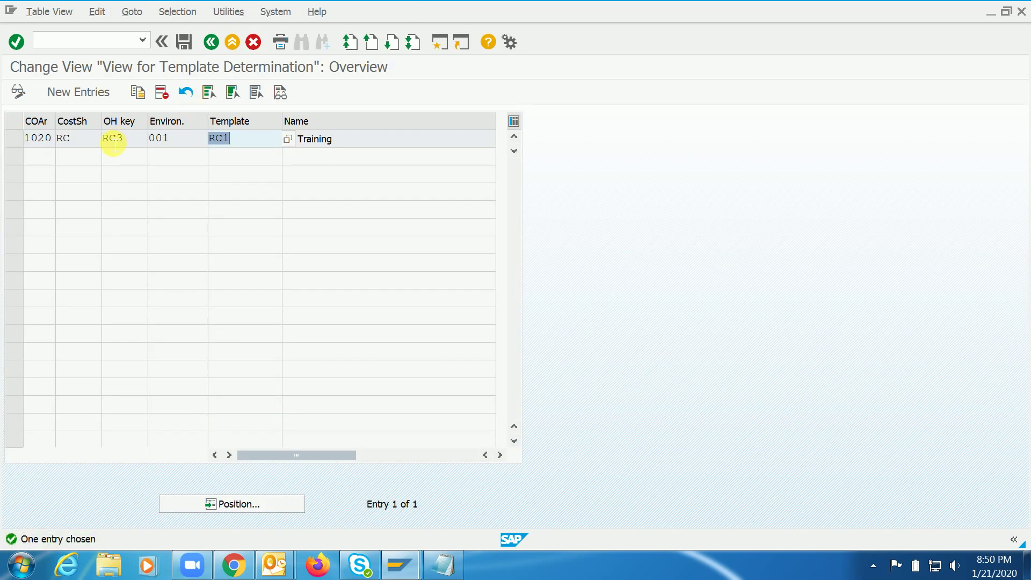
left_click(353, 141)
left_click(253, 141)
left_click(436, 43)
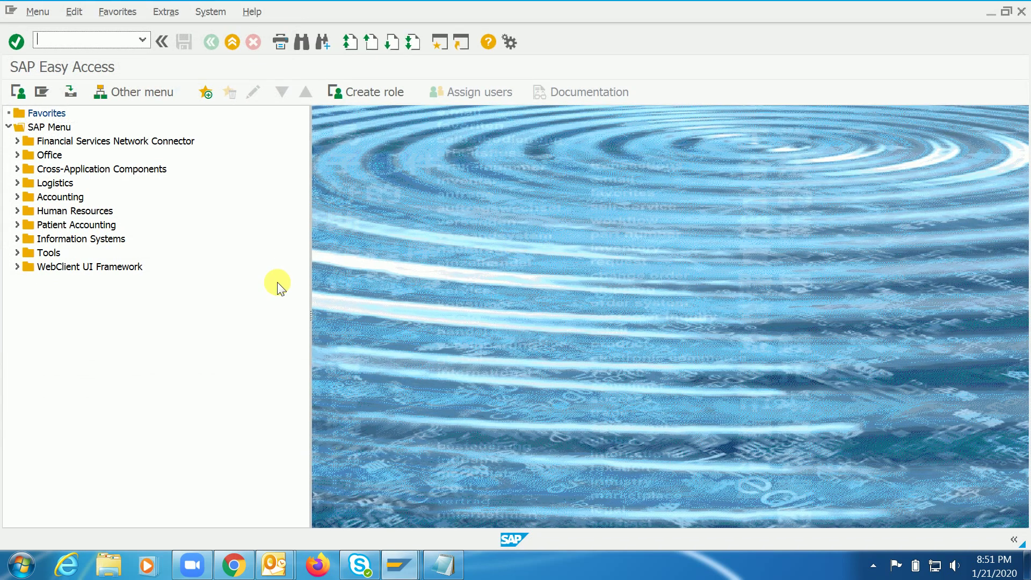
Step: Switch back to template determination, examine the entry's overhead key, template and costing sheet, and open another SAP session
key("alt+Tab")
left_click(139, 146)
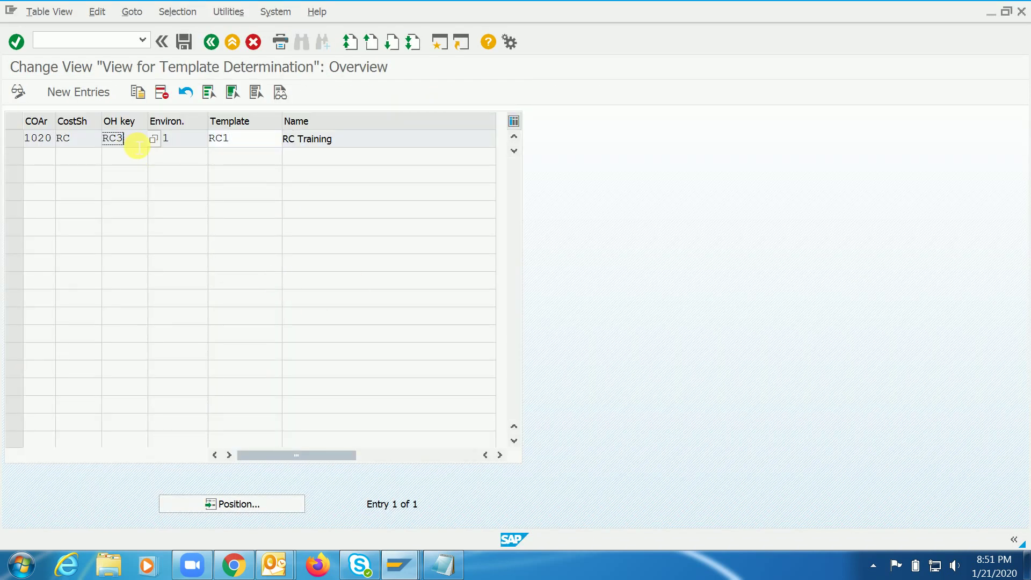
left_click(261, 141)
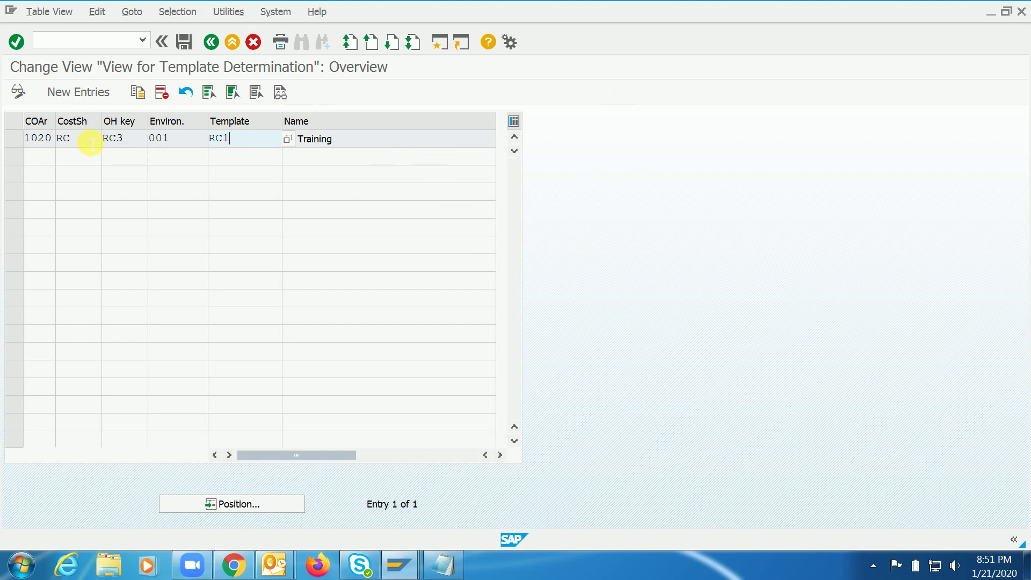
left_click_drag(92, 144, 58, 150)
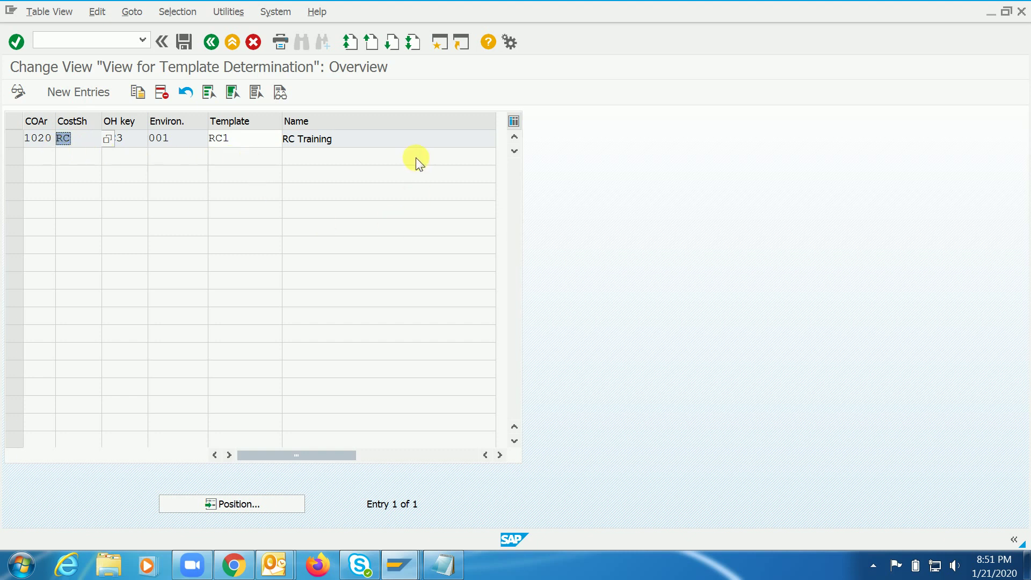
left_click(438, 45)
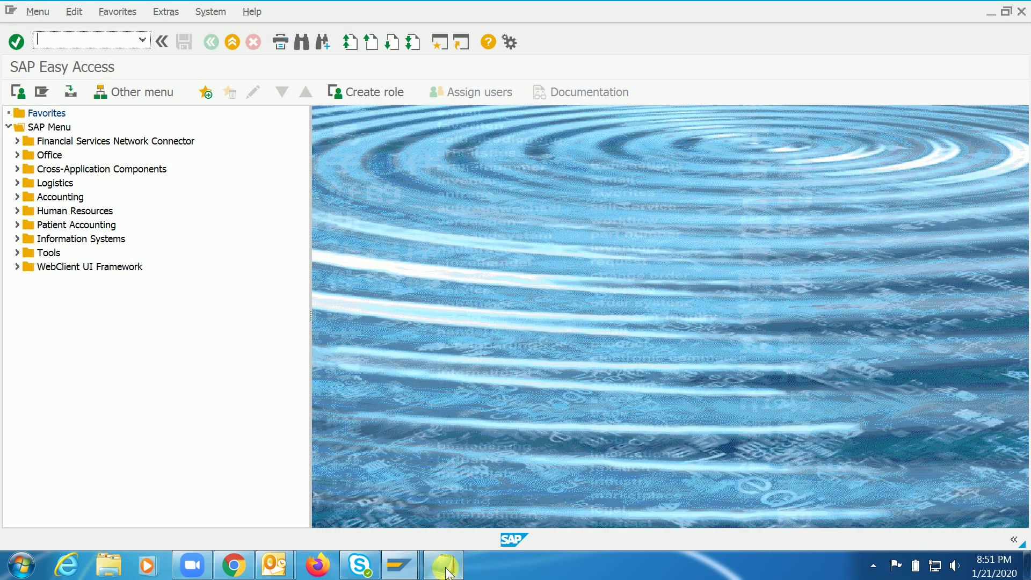
Step: Switch to Notepad and write the note "1. We have to assign Overhead group to the material master in the costing 1 view."
left_click(445, 567)
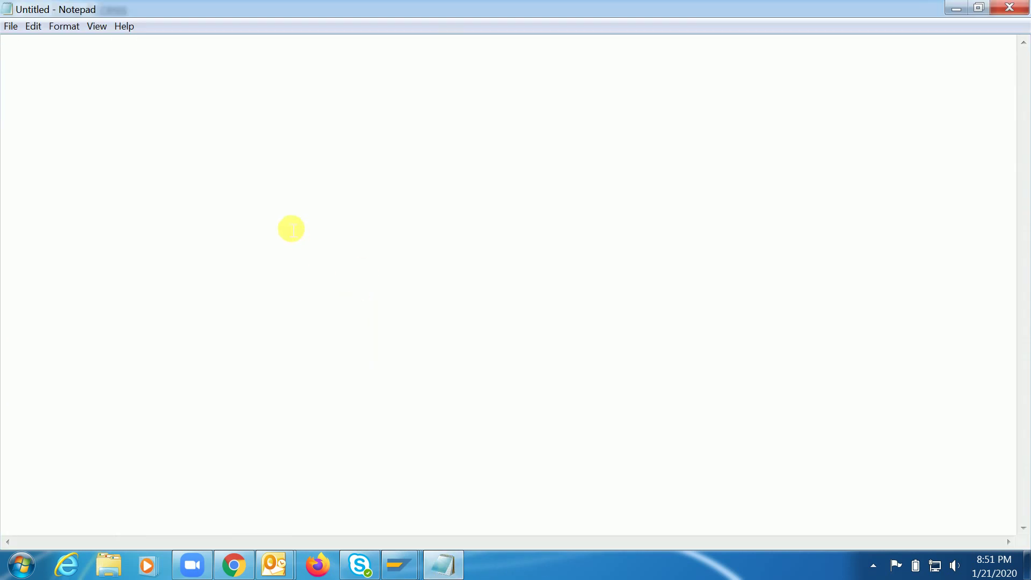
type("1.")
type("We ha")
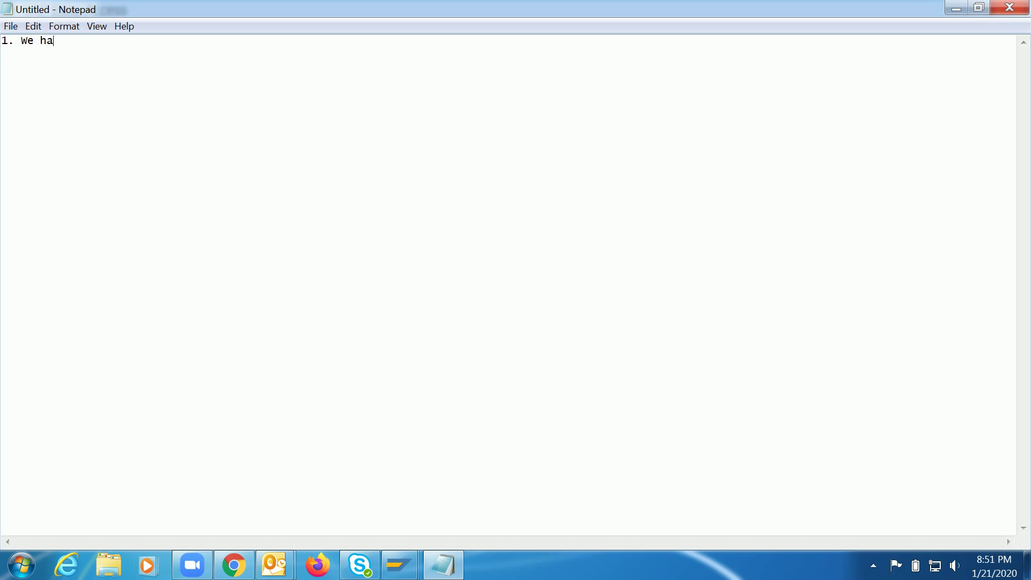
type("ve to assign Overhe")
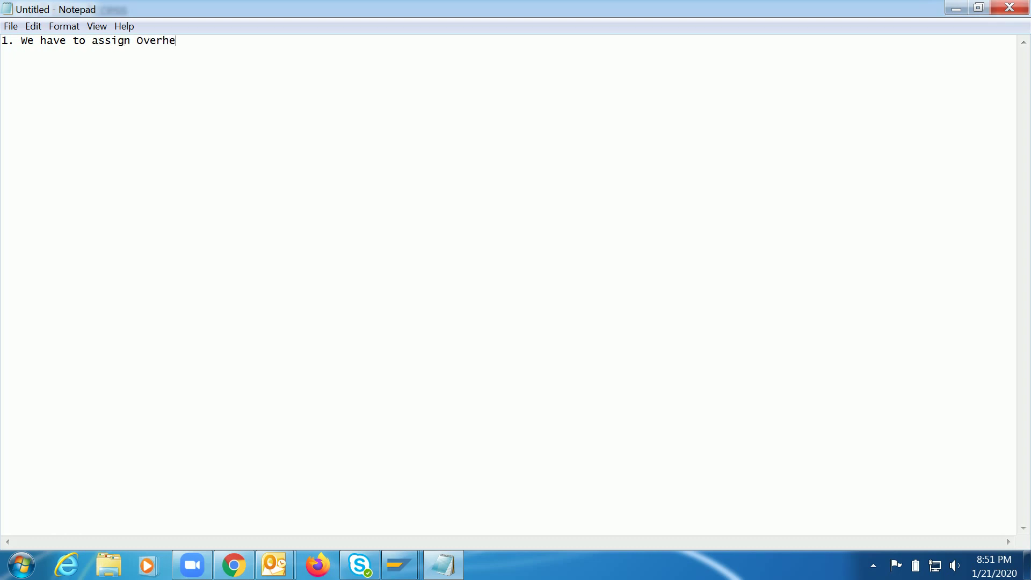
type("ad group to the material")
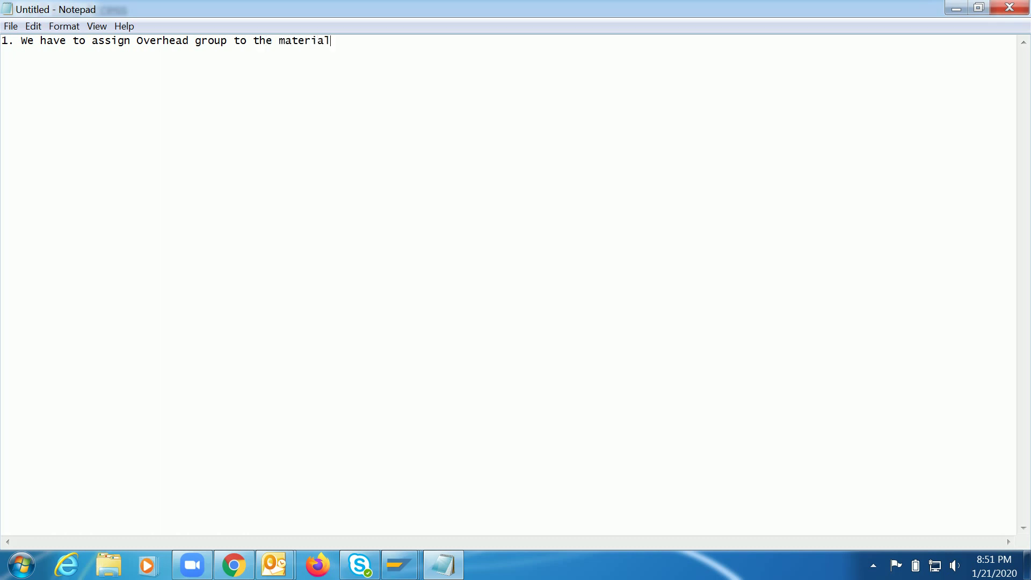
type(" master in the costing ")
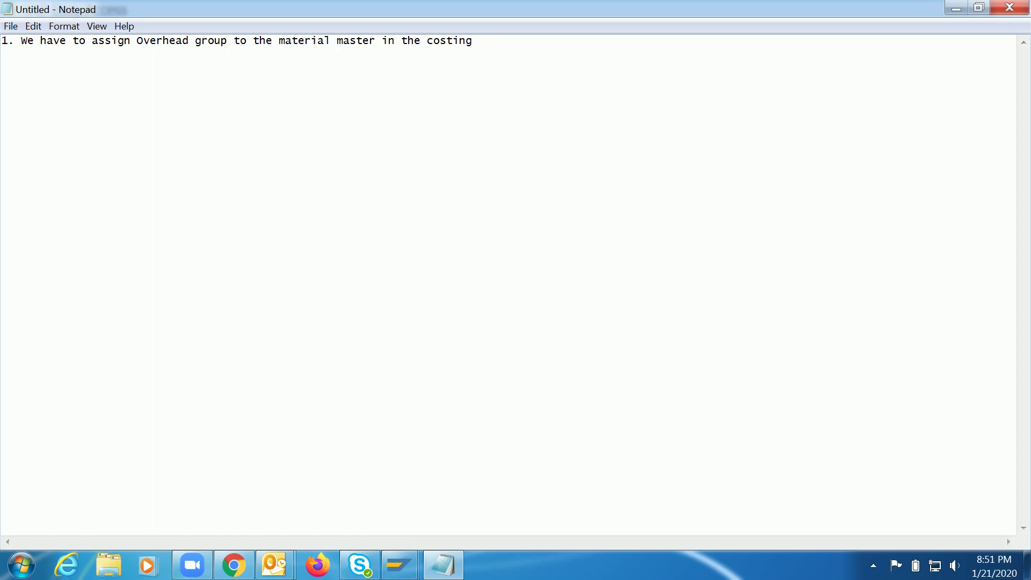
type("1 view.")
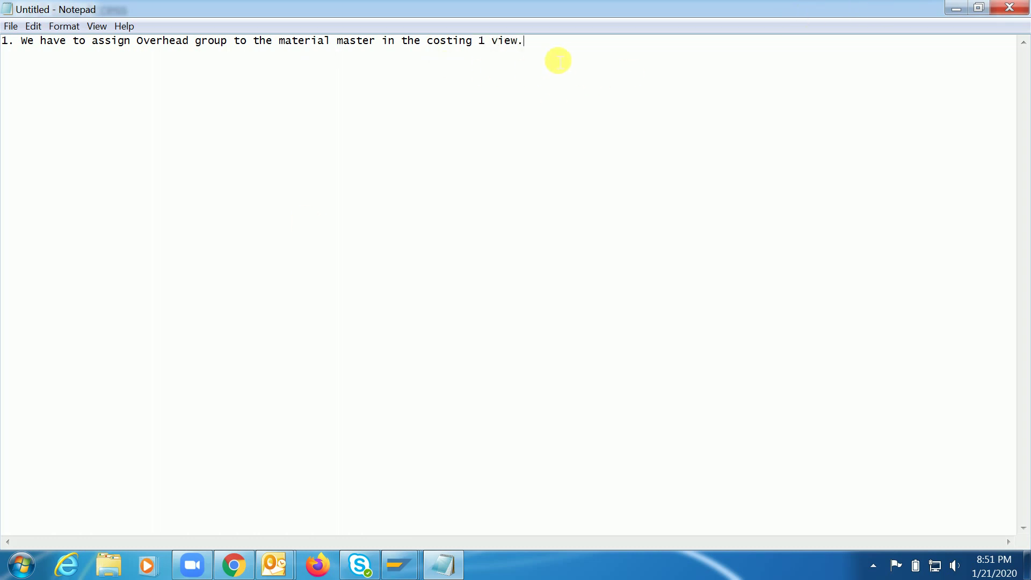
left_click(548, 49)
type(".")
key("Return")
key("Return")
Step: Add the prerequisite line "Pre - We have to create one FG/SFG Material." below the first note
type("Pre")
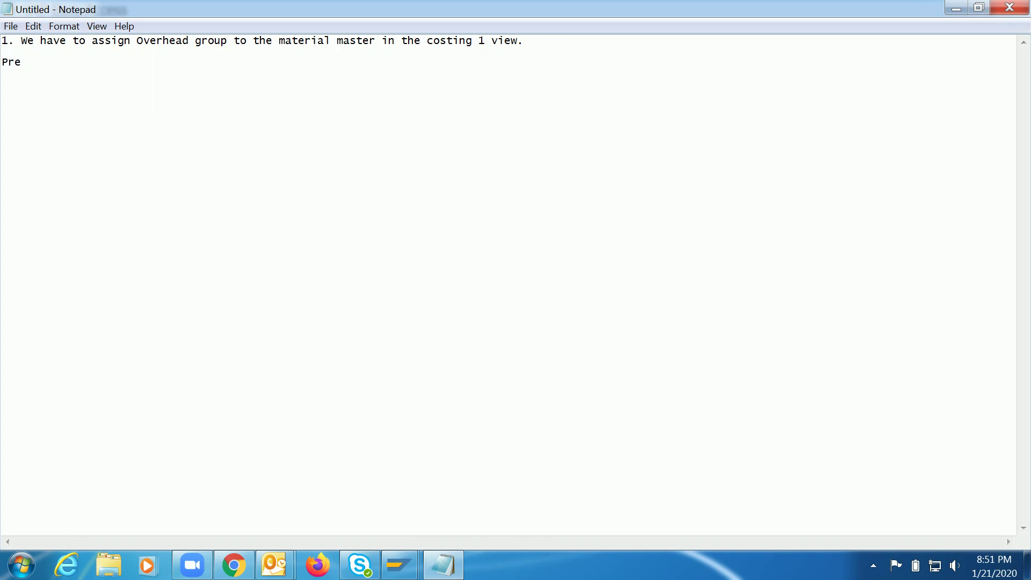
type(" - We have to create one material.")
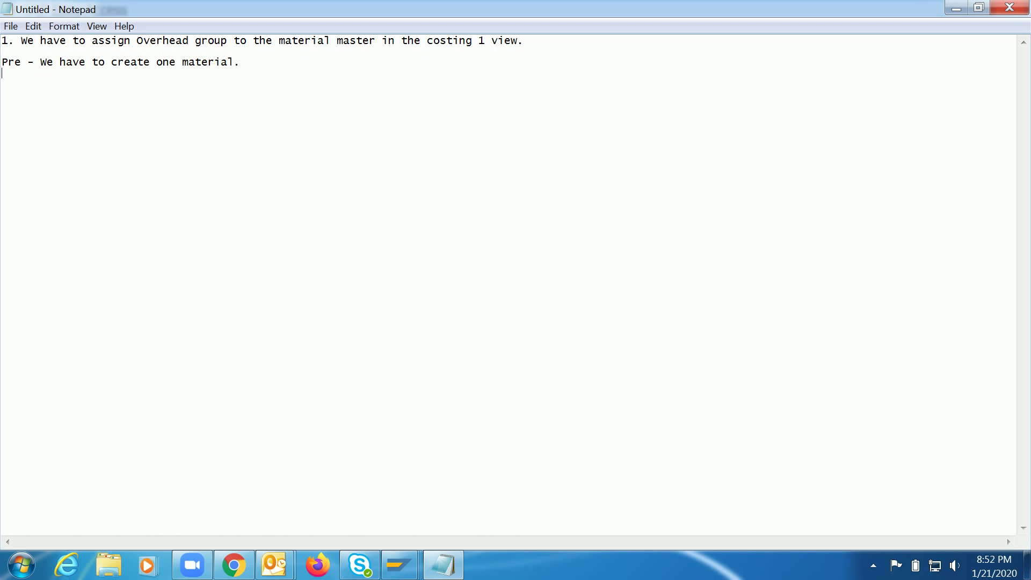
key("BackSpace")
key("BackSpace")
key("BackSpace")
key("BackSpace")
key("BackSpace")
key("BackSpace")
key("BackSpace")
key("BackSpace")
type("F")
type("/SFG")
key("BackSpace")
key("BackSpace")
type("FG Material")
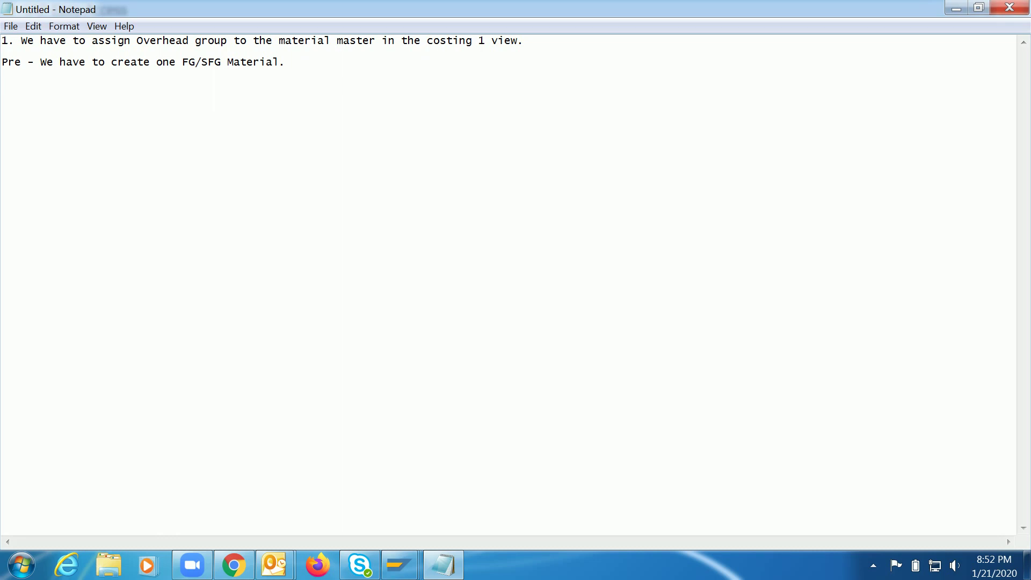
Step: Add the line "We have to create Raw materials as well." below the prerequisite note
type("We ha")
key("BackSpace")
key("BackSpace")
type("have to rreate Raw materials")
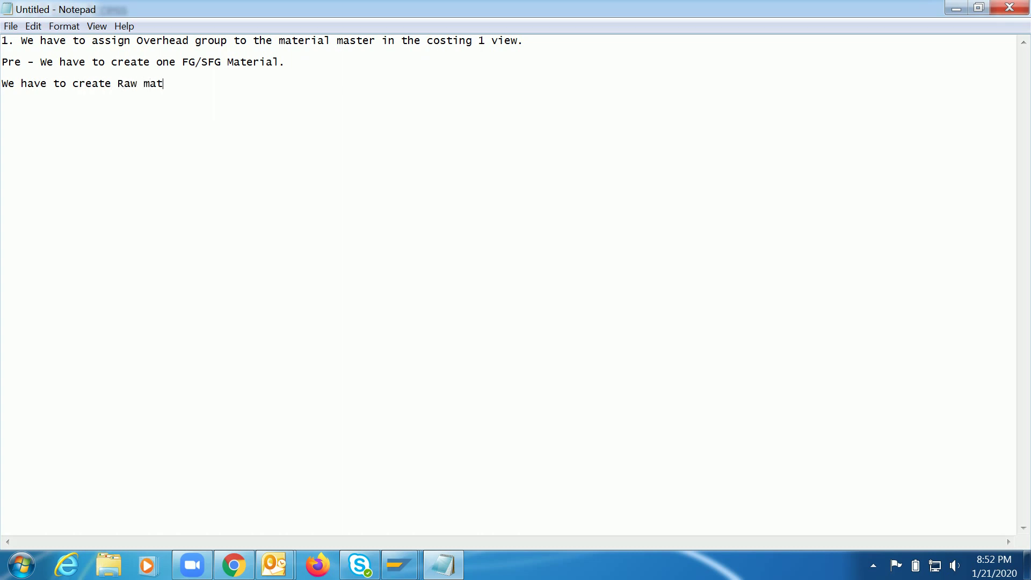
key("BackSpace")
type("as well.")
key("Return")
key("Return")
Step: Return from Notepad to the SAP session and start the Create Material transaction MM01
left_click(958, 9)
left_click(182, 333)
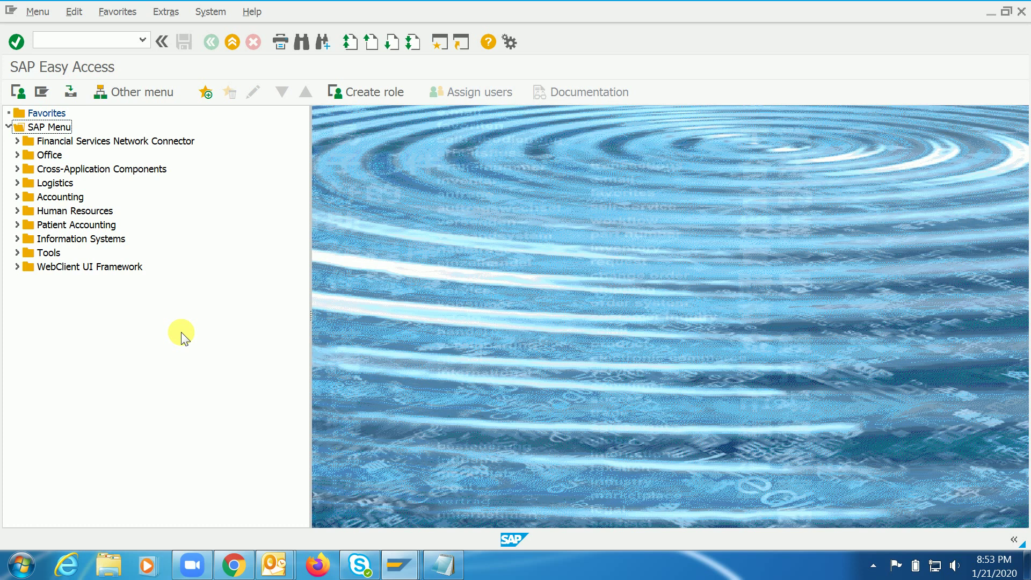
key("ctrl+slash")
type("/nmm01")
key("Return")
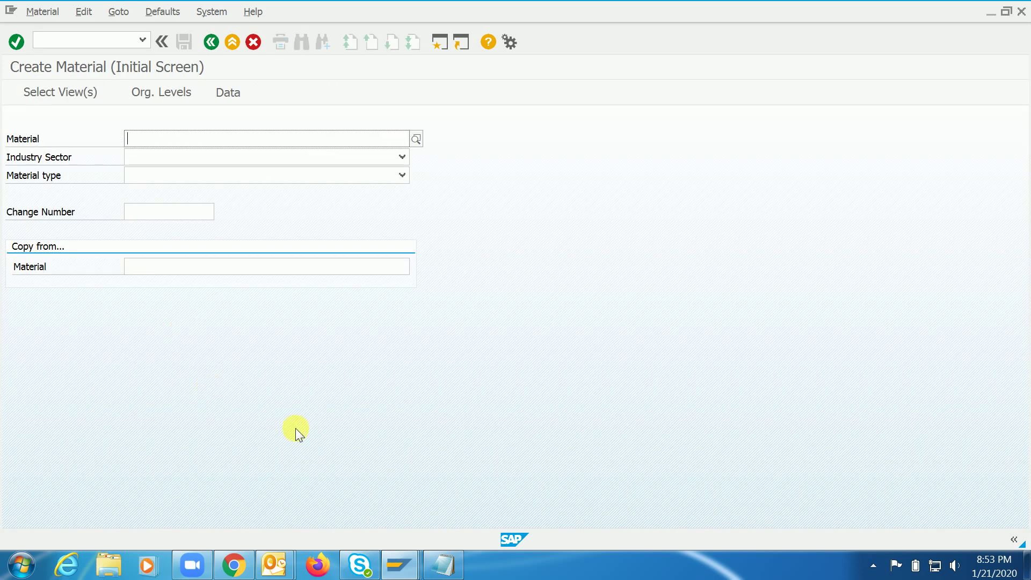
Step: Start creating material RC1020004 with industry sector Plant engin./construction and material type Raw materials
type("R")
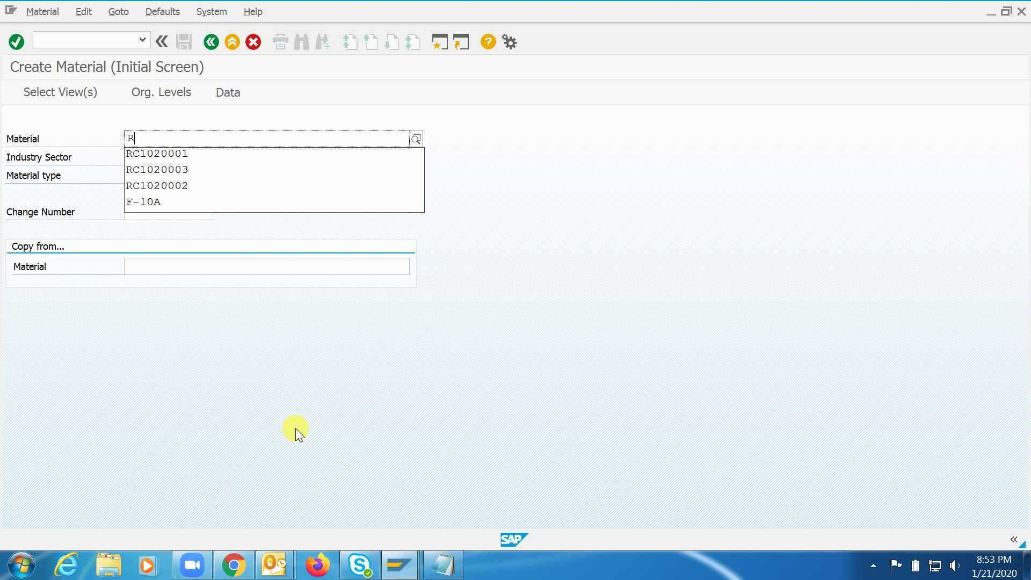
type("C1020")
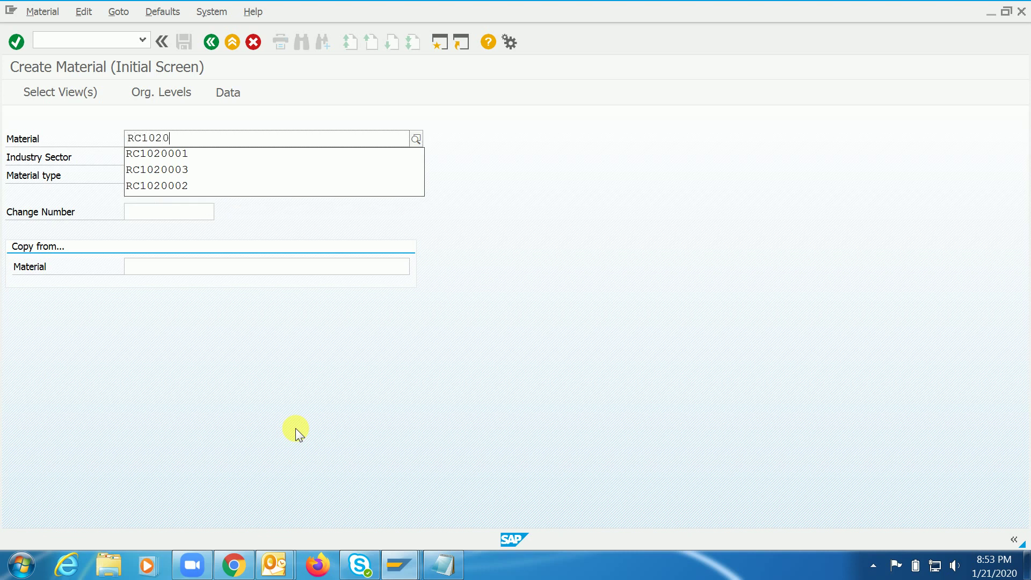
type("004")
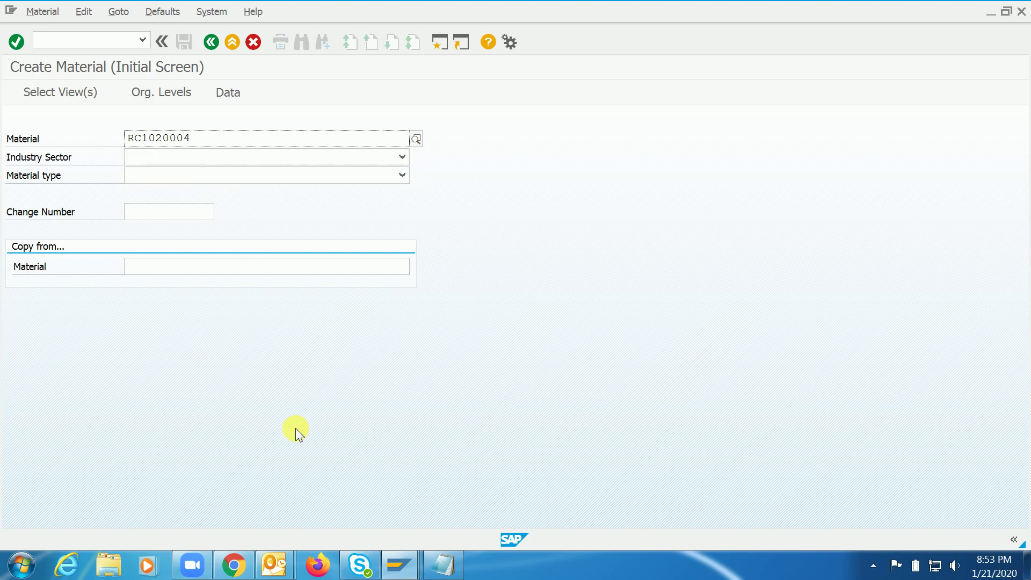
left_click(358, 156)
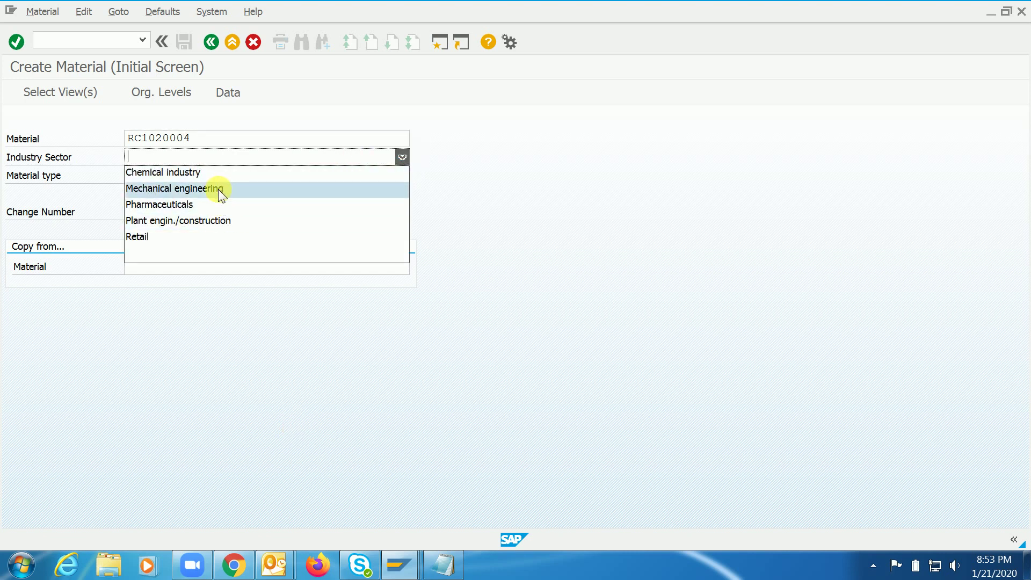
left_click(225, 220)
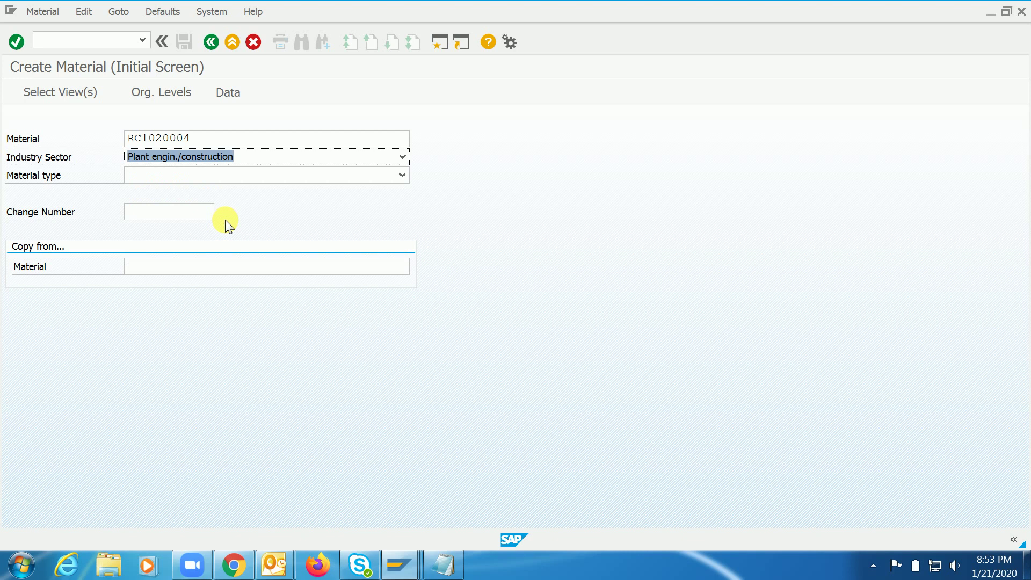
left_click(247, 171)
left_click_drag(405, 225, 406, 334)
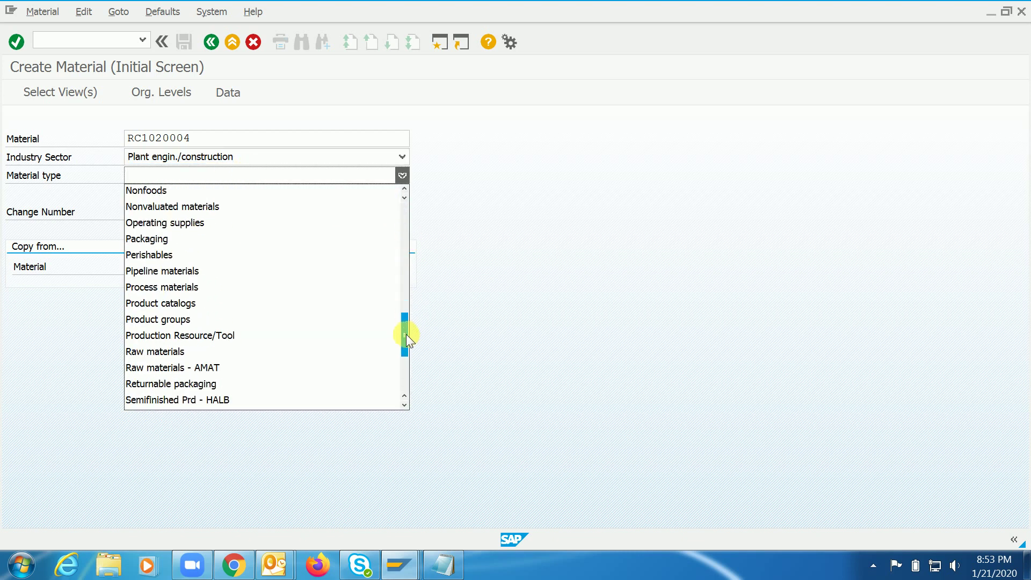
left_click(212, 354)
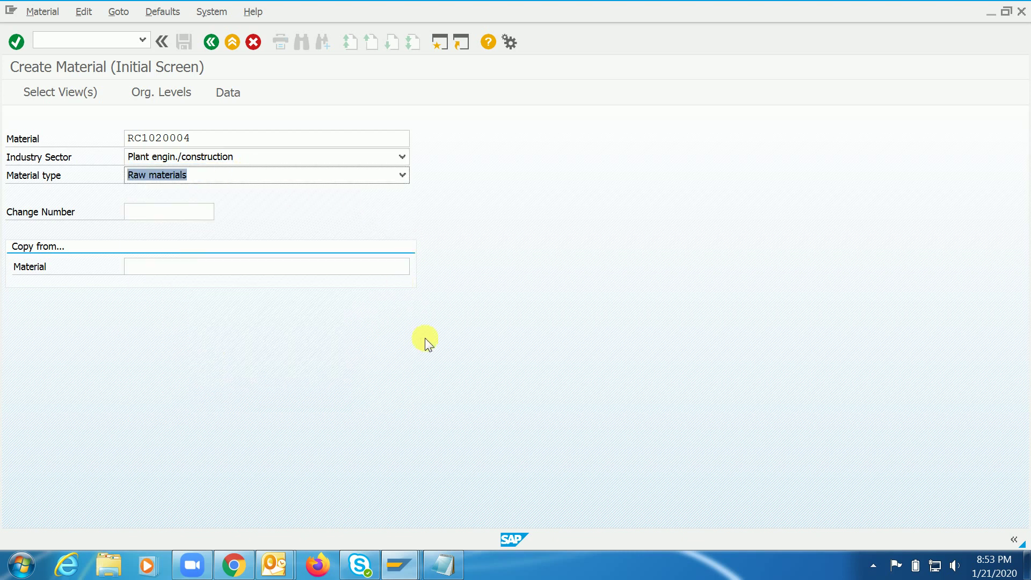
left_click(241, 141)
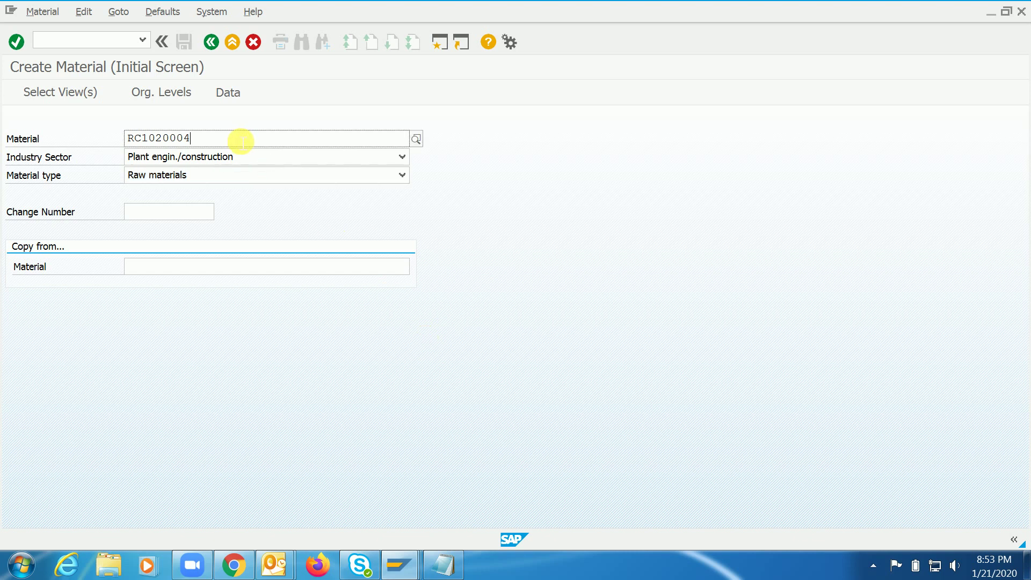
key("Return")
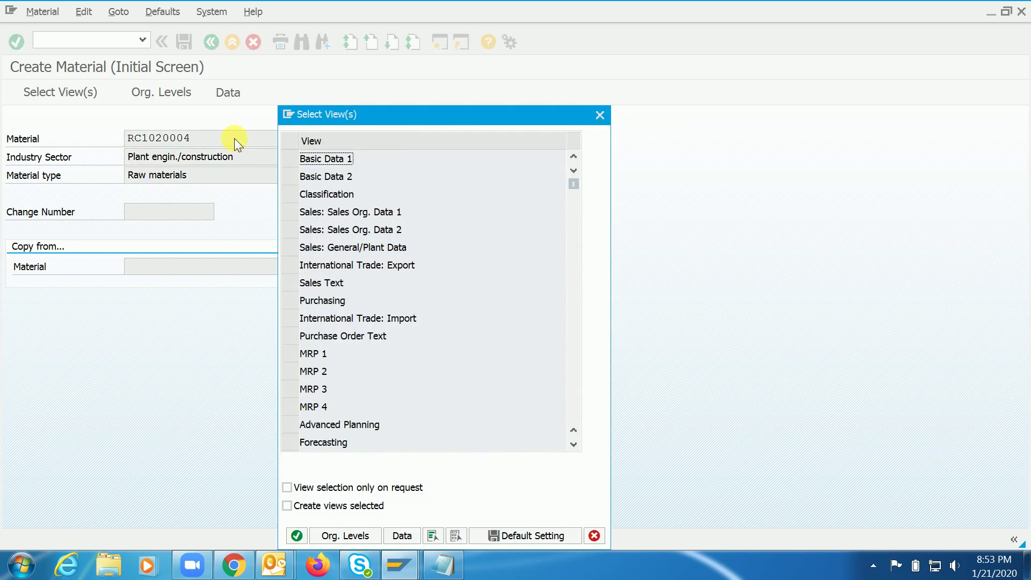
Step: Select the views Basic Data 1 and 2, Purchasing, Accounting 1 and 2, and Costing 1 and 2 for the material
left_click(293, 159)
left_click(286, 179)
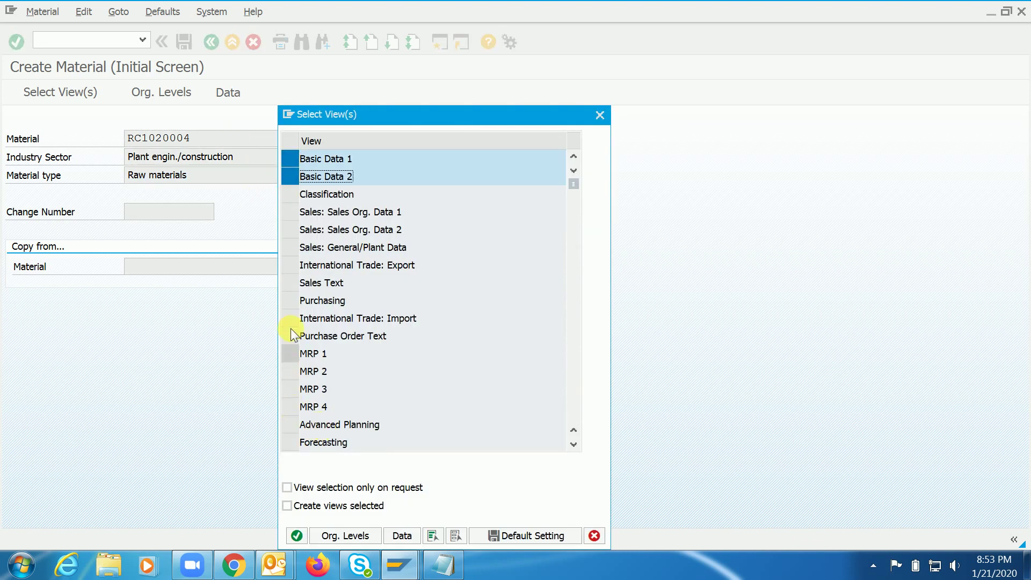
left_click(290, 300)
scroll(558, 410, "down", 5)
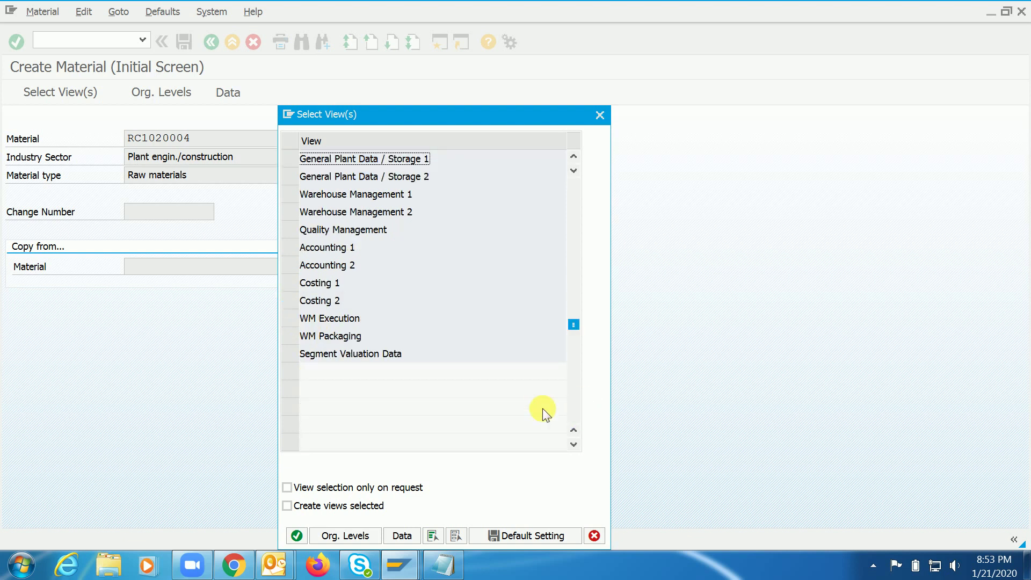
left_click(293, 248)
left_click(290, 265)
left_click(290, 300)
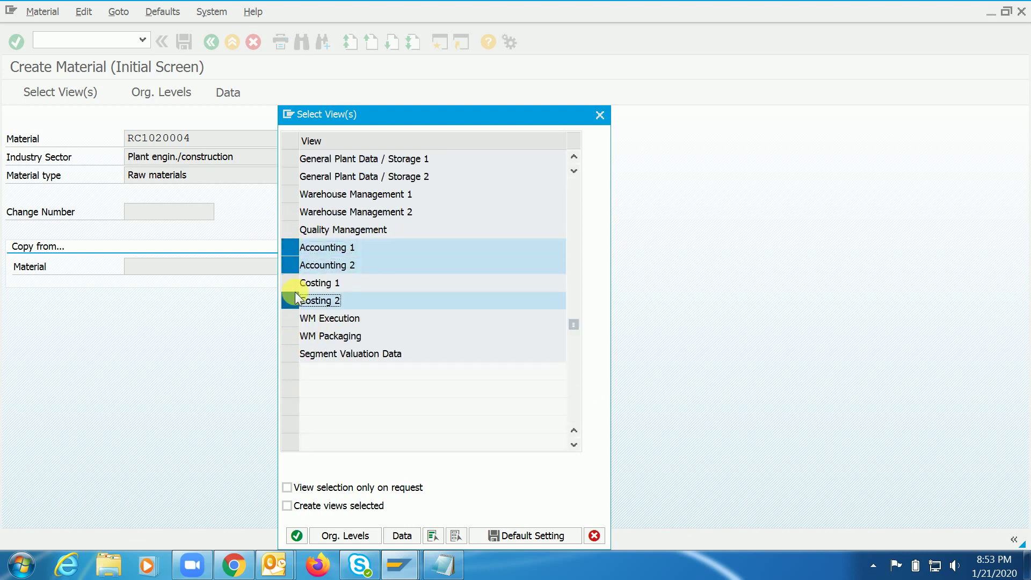
left_click(290, 283)
left_click(296, 536)
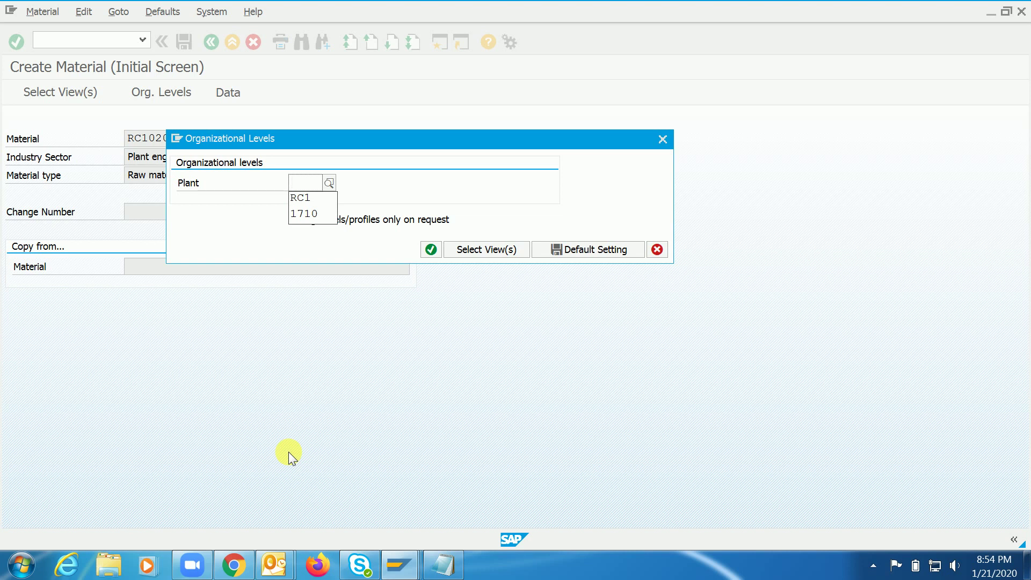
Step: Set the material's organizational level to plant RC1
key("Down")
key("Return")
key("Return")
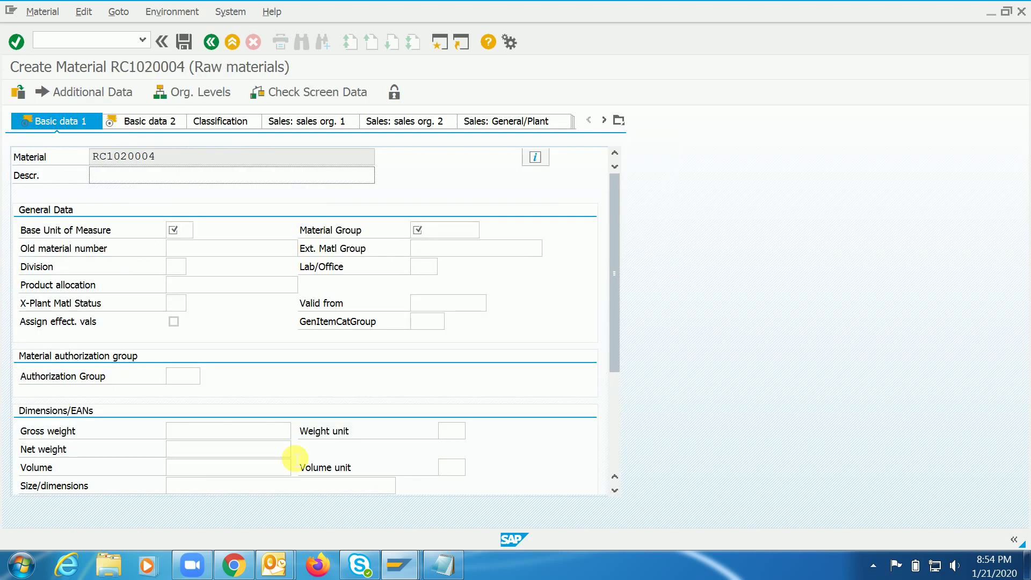
Step: Set the base unit of measure to KG and the material group to 02 in the basic data
type("KG")
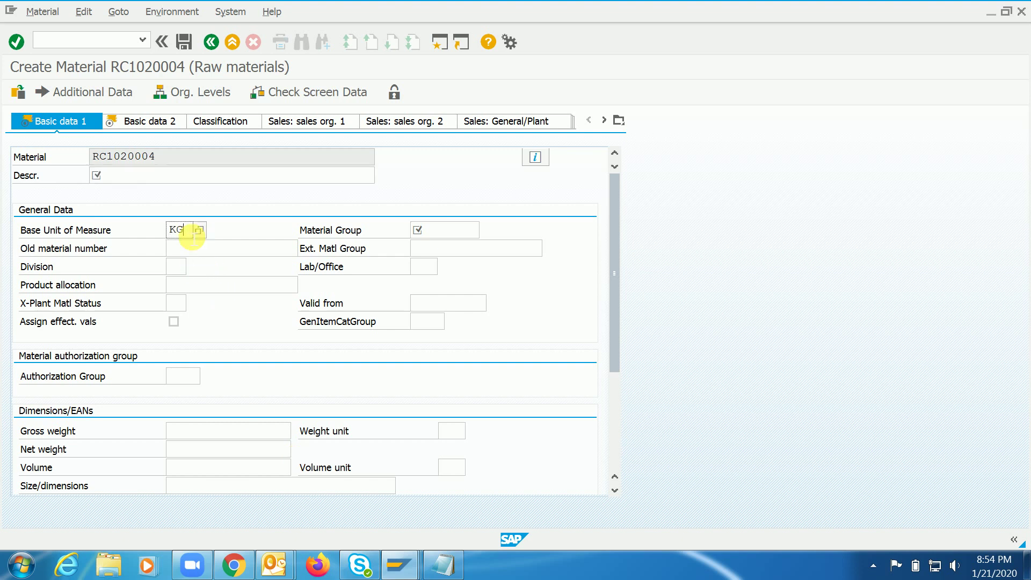
key("Tab")
key("Down")
key("Down")
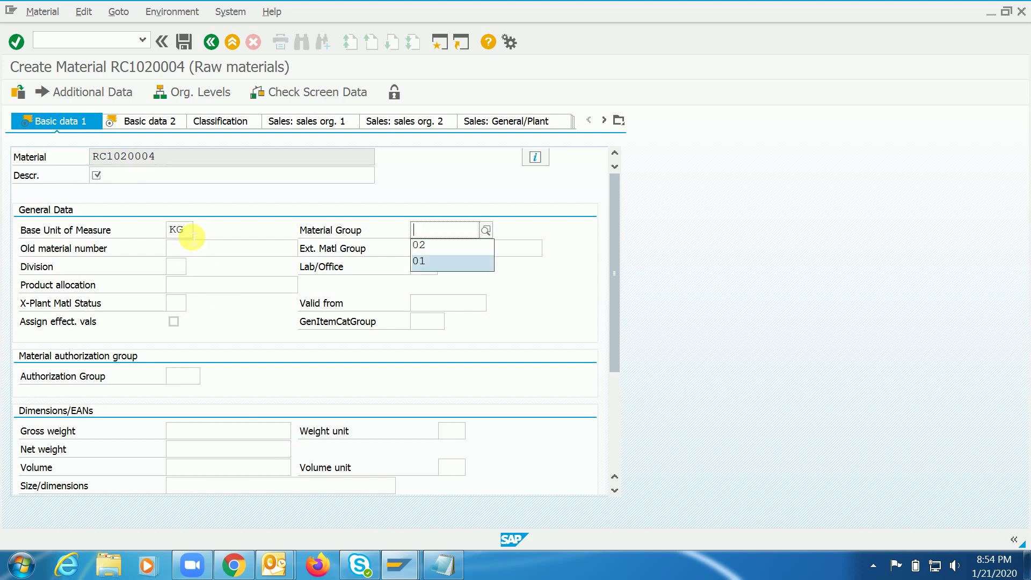
key("Up")
key("Return")
key("Return")
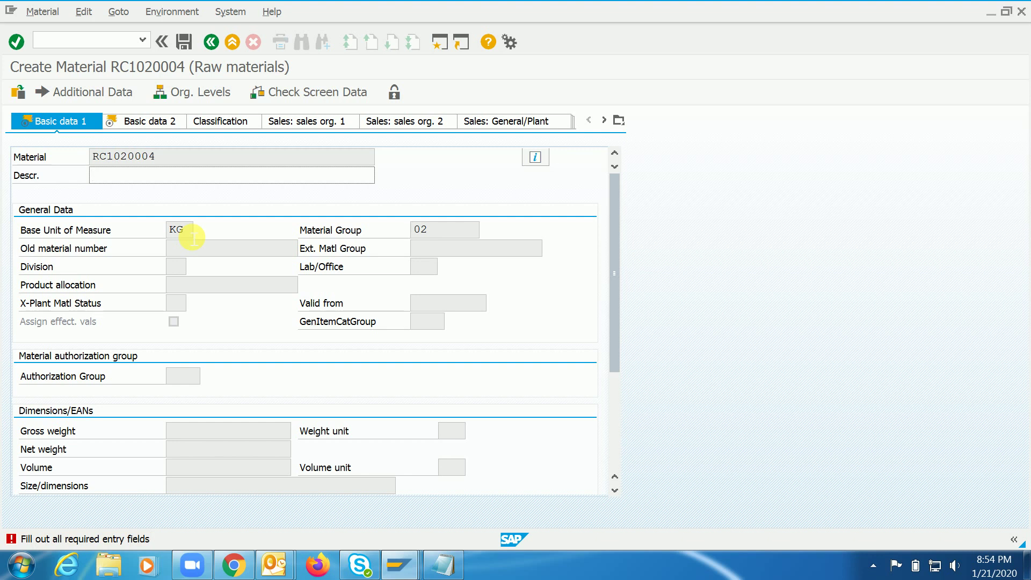
Step: Enter the description "RC - Training Raw Material 3" and advance through Basic data 2 and Purchasing to the Accounting 1 view
type("RC ")
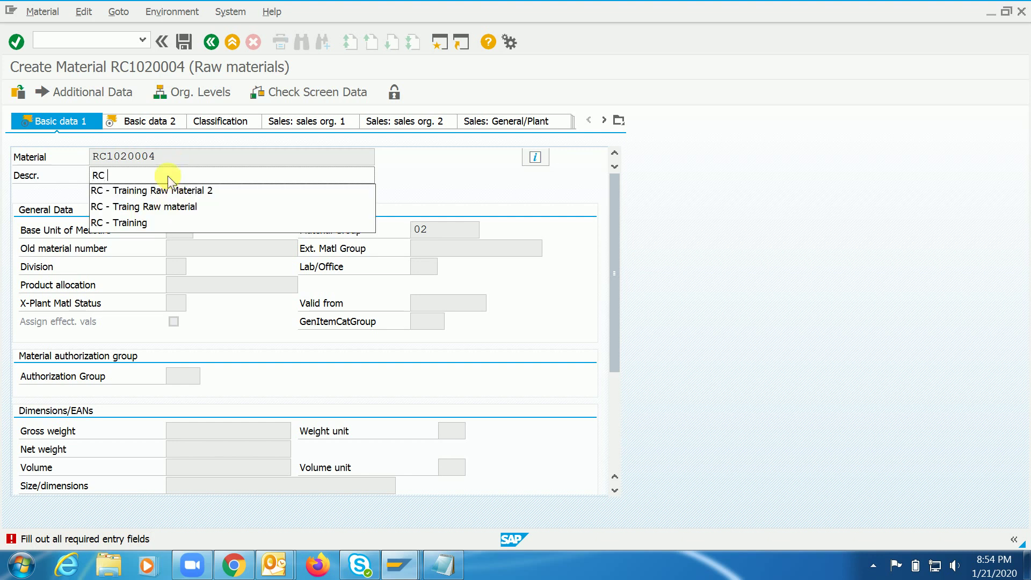
type("- Training ")
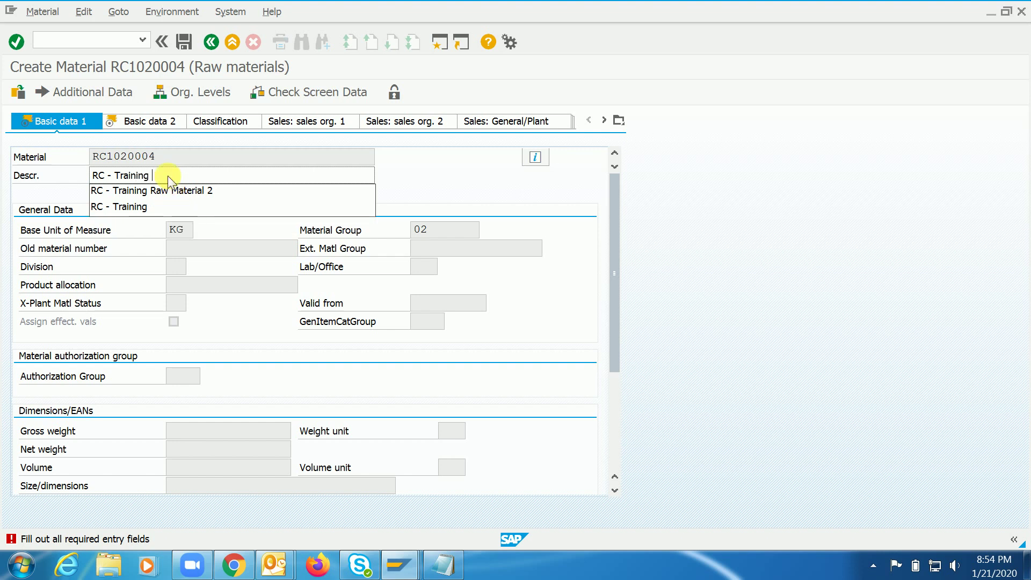
type("Raw Materi")
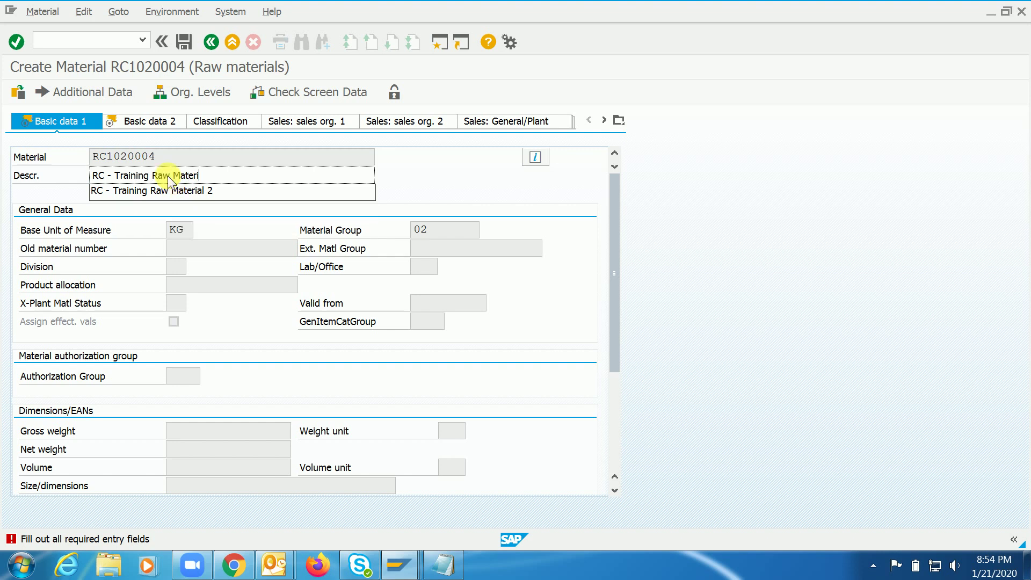
type("al 3")
key("Return")
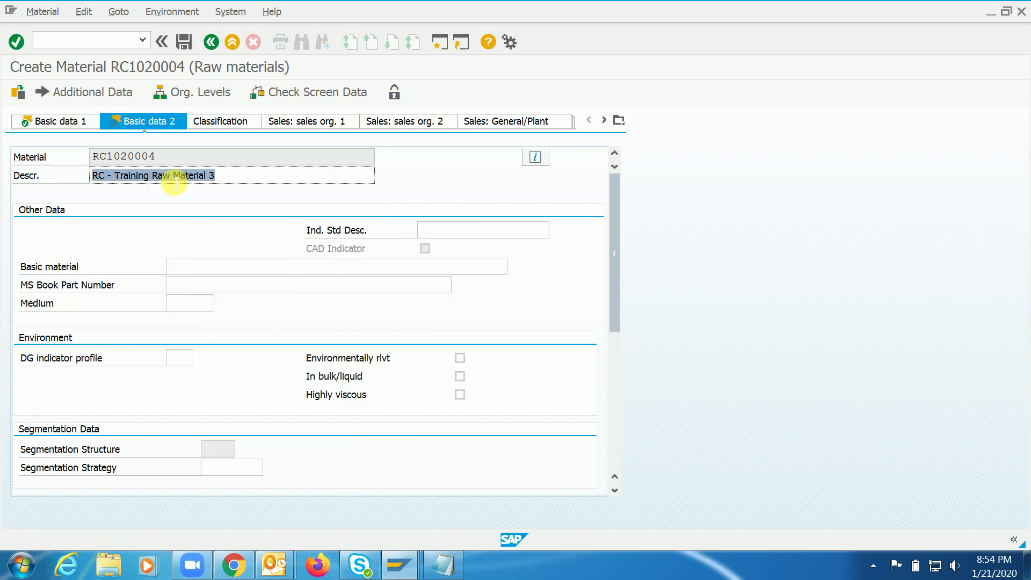
key("Return")
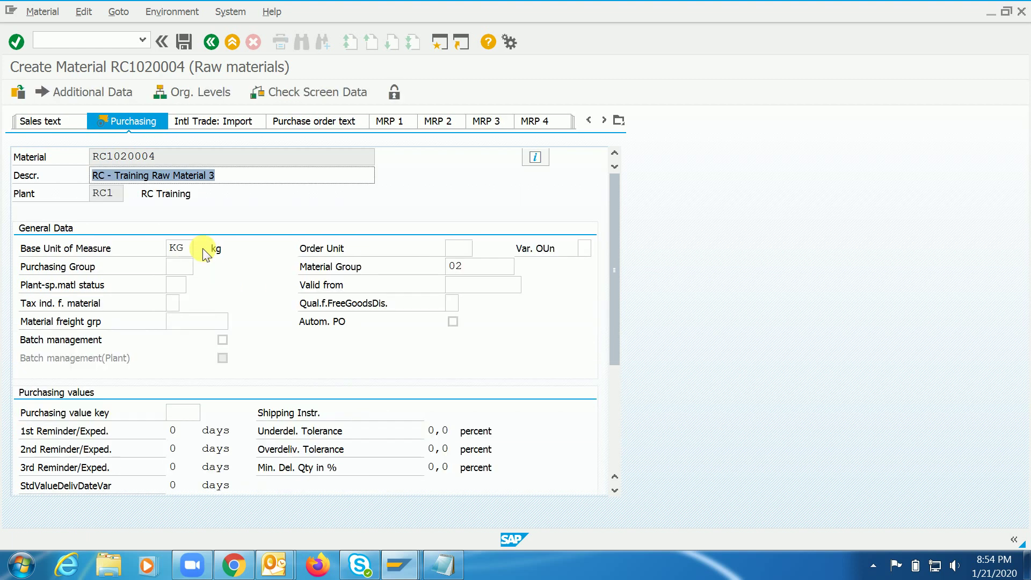
key("Return")
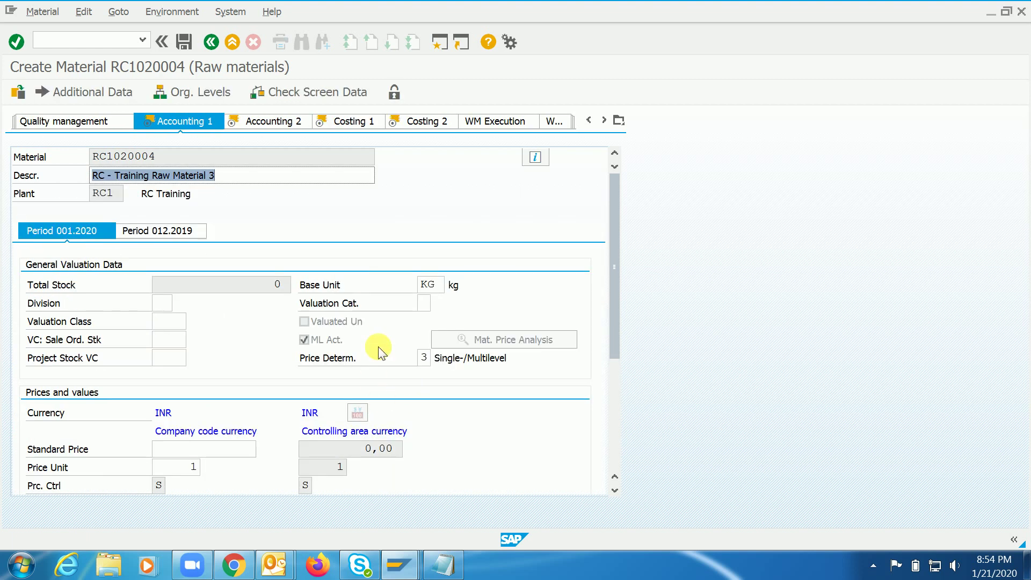
Step: Set the material's valuation class to 3000 in the Accounting 1 view
left_click(177, 321)
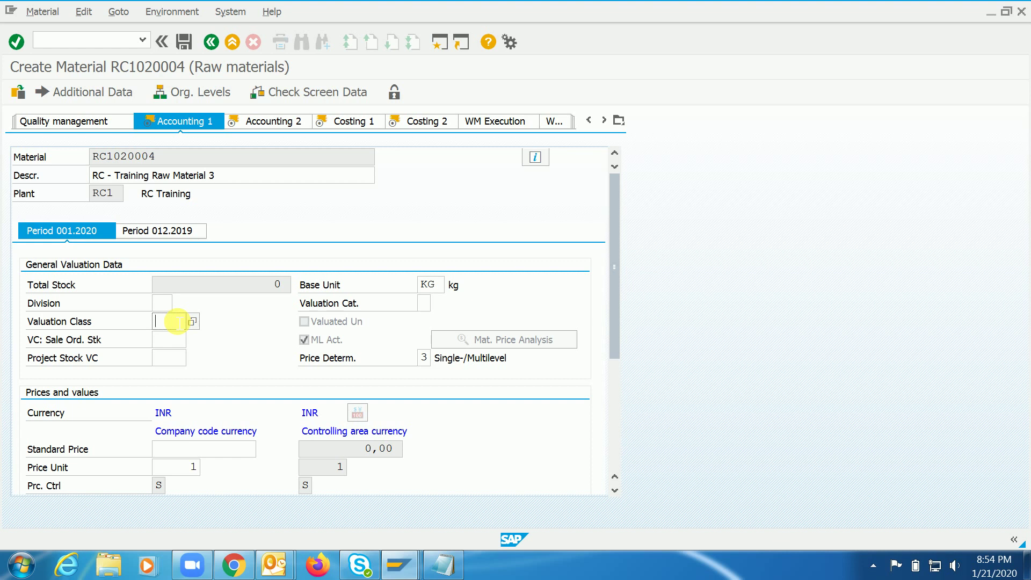
type("30")
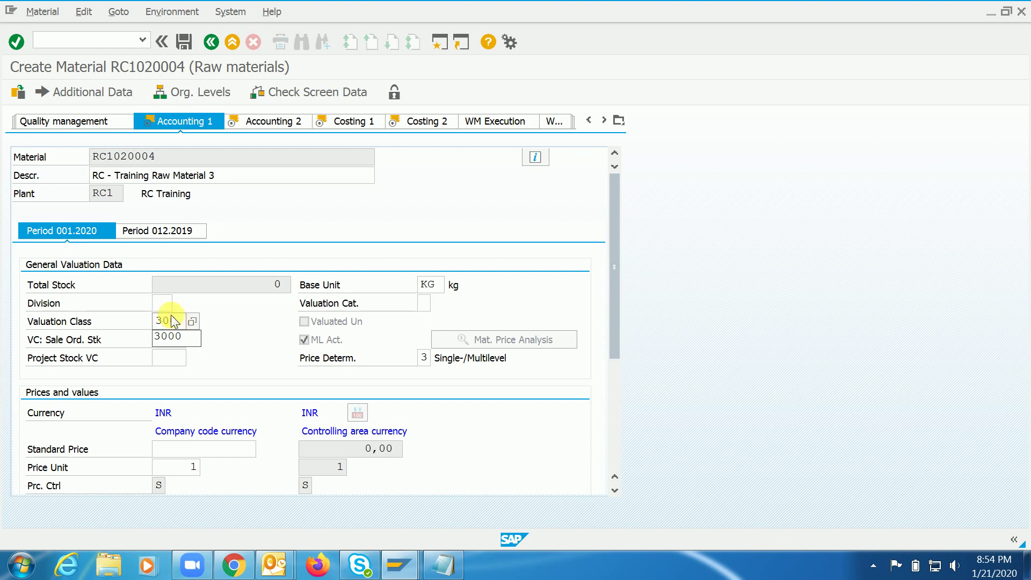
type("00")
key("Return")
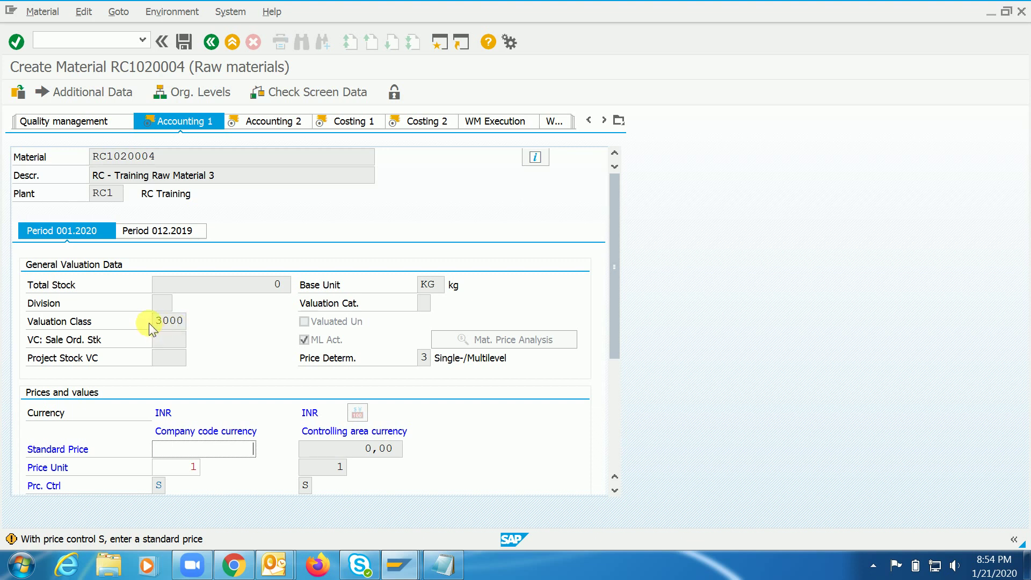
left_click_drag(150, 322, 199, 324)
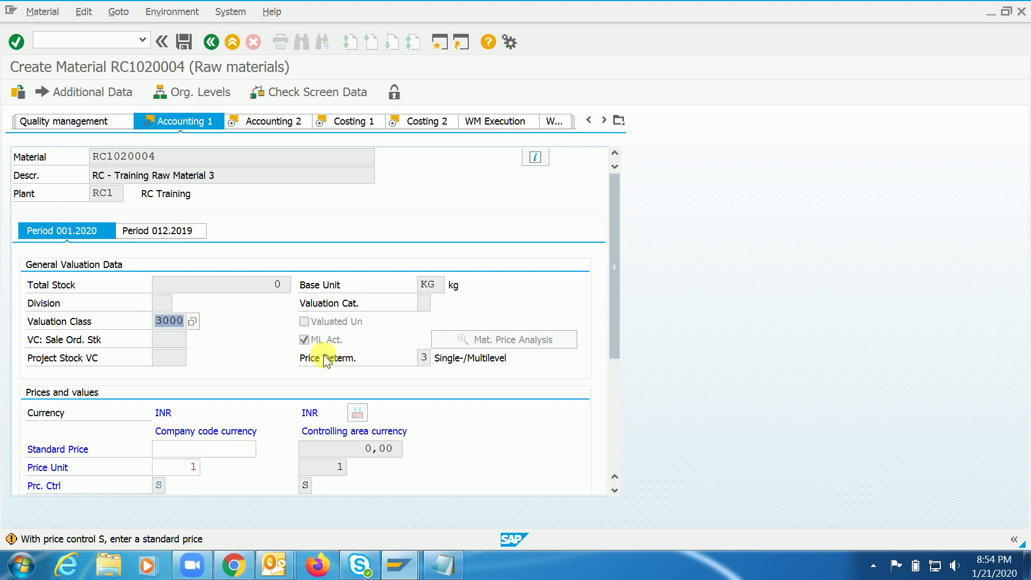
key("Return")
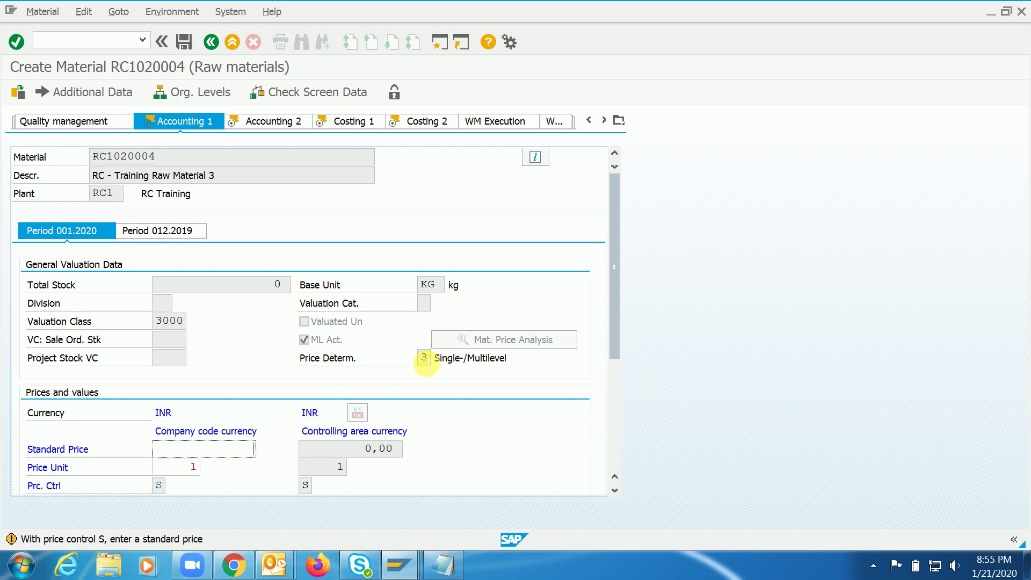
Step: Set the standard price to 250 and advance through Accounting 2 to the Costing 1 view
left_click(428, 358)
left_click(245, 450)
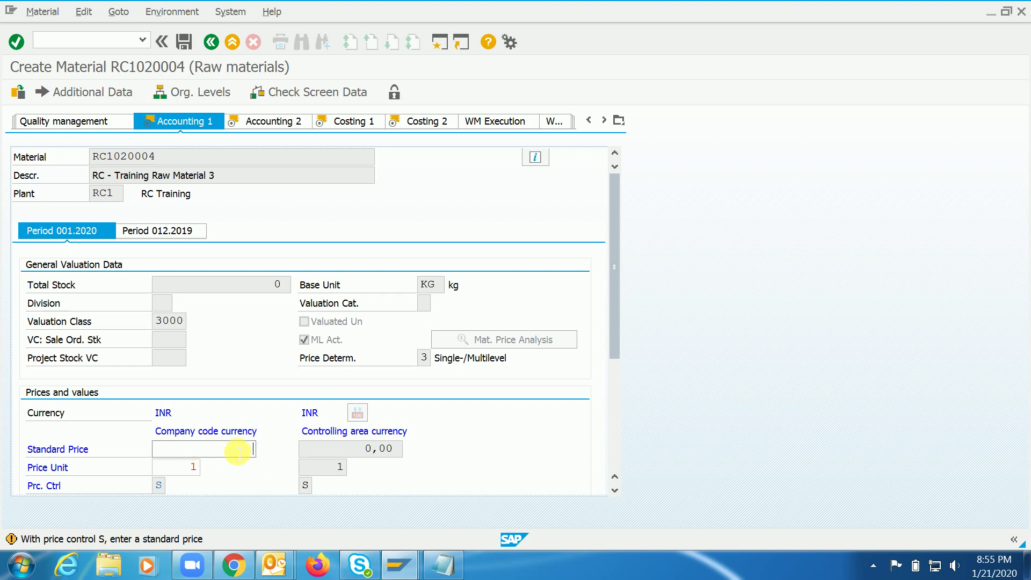
type("250")
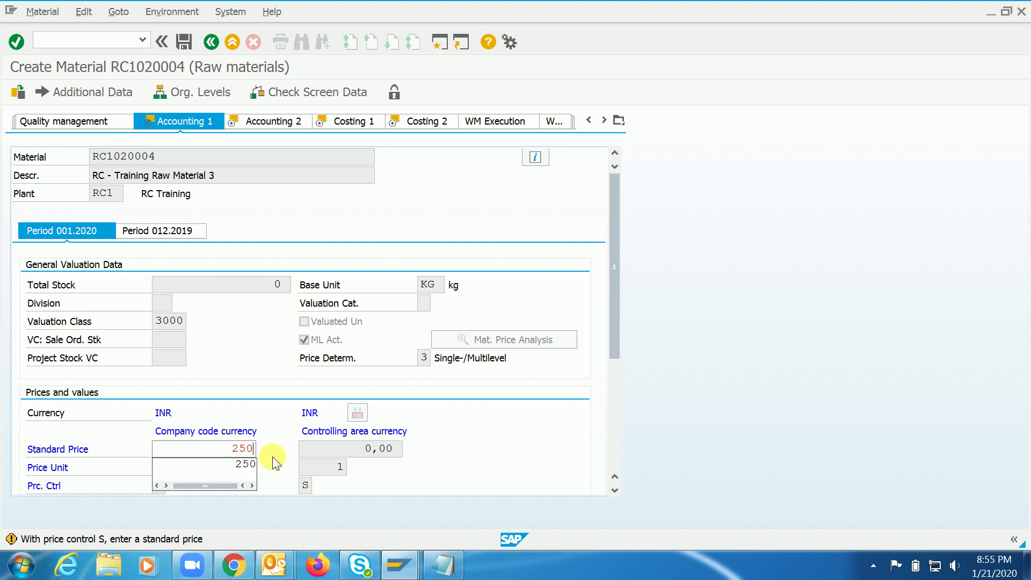
key("Return")
key("Return")
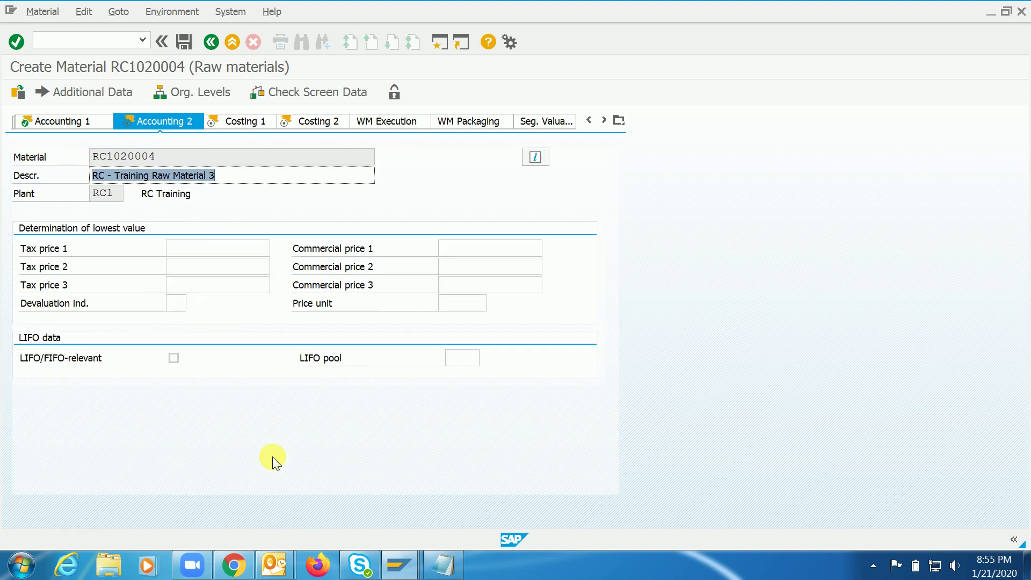
key("Return")
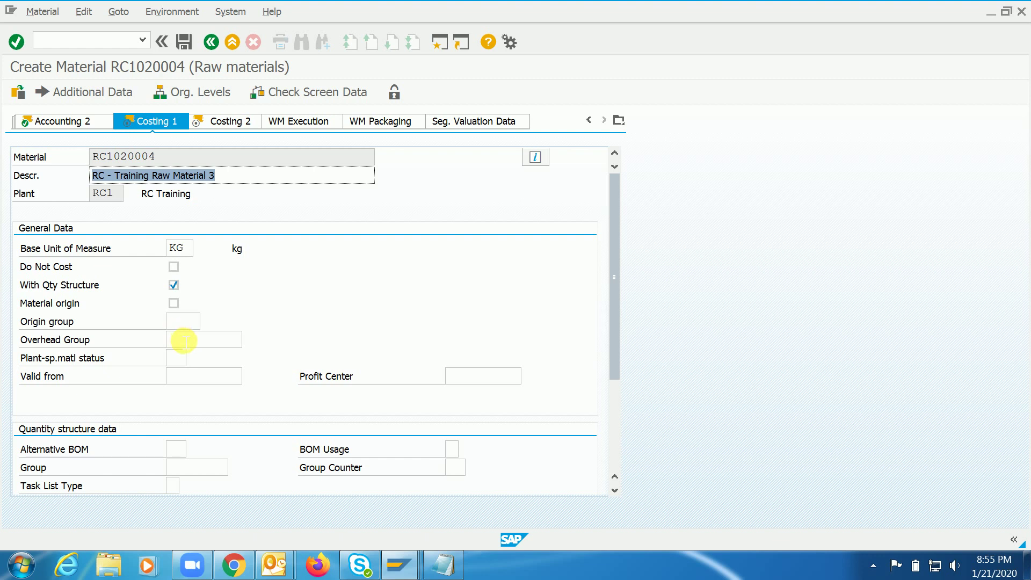
Step: Assign profit center RC1000 in the Costing 1 view and save the new material
left_click(503, 380)
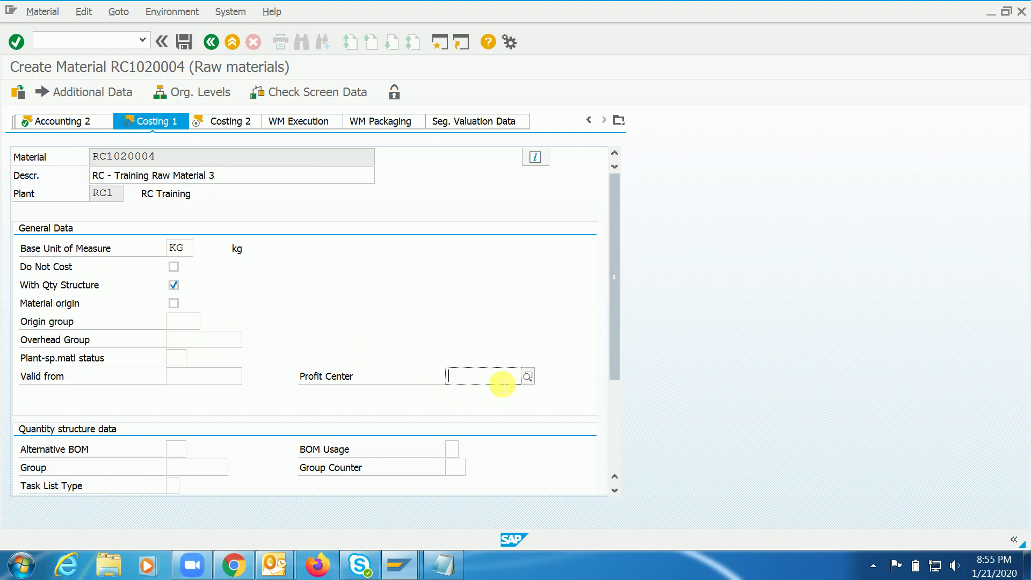
key("BackSpace")
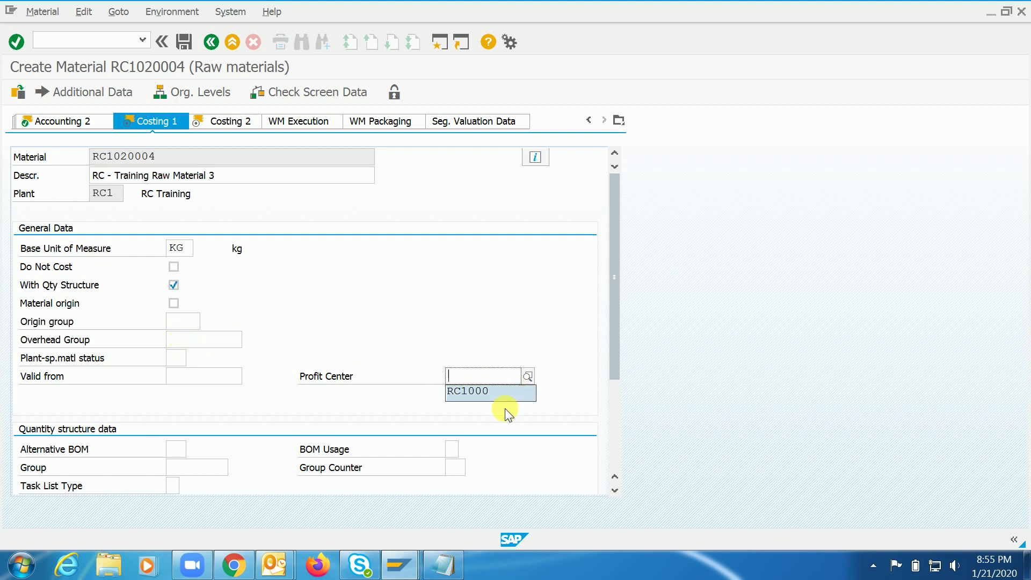
key("Down")
key("Return")
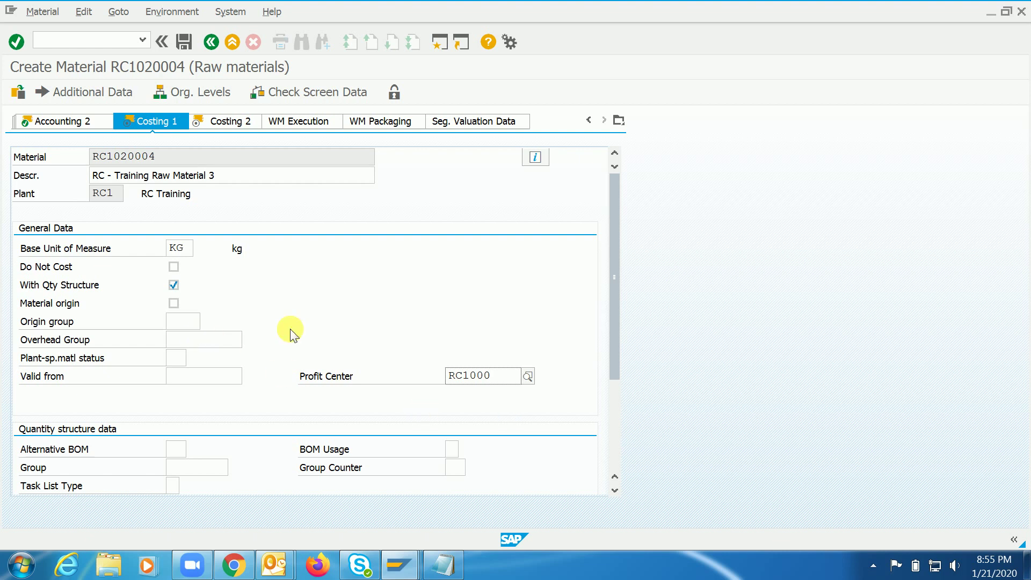
key("Return")
key("Return")
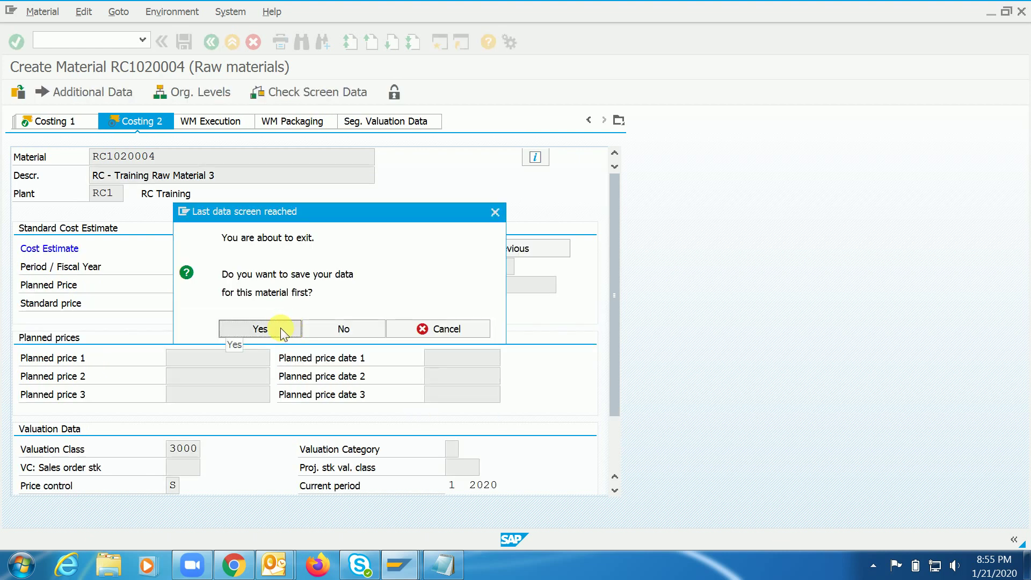
left_click(273, 327)
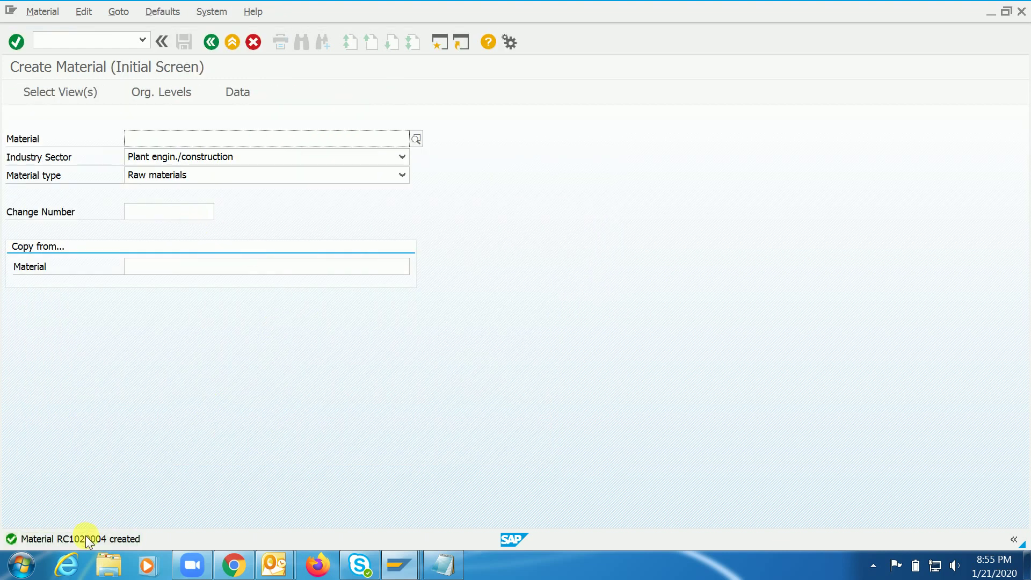
Step: Copy the new material's number from the details of the creation message and close the details
double_click(88, 540)
double_click(105, 103)
key("ctrl+c")
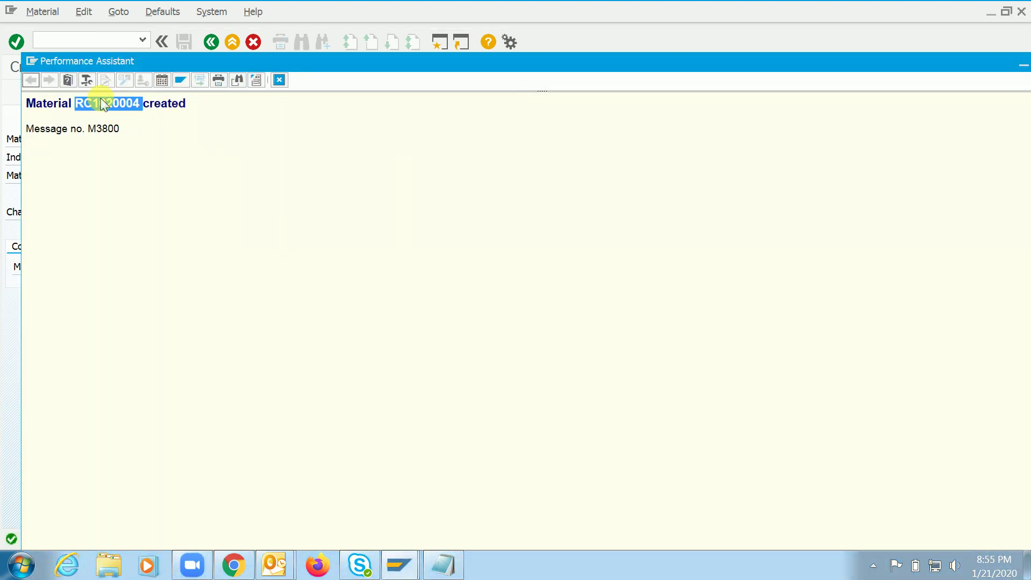
left_click(279, 80)
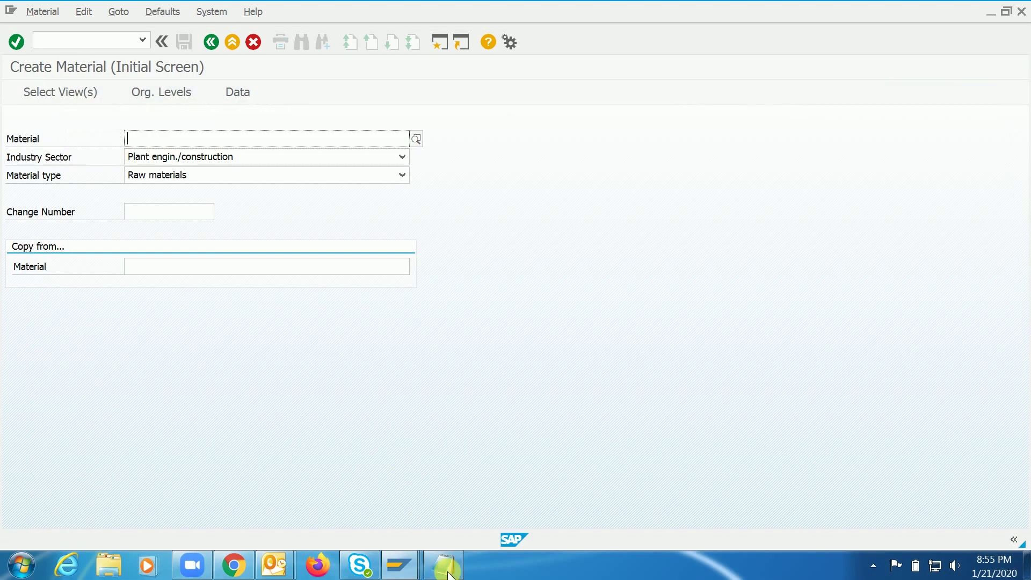
Step: Switch to Notepad and add the line "Raw Mtaerial - RC1020004," below the raw material note
left_click(446, 567)
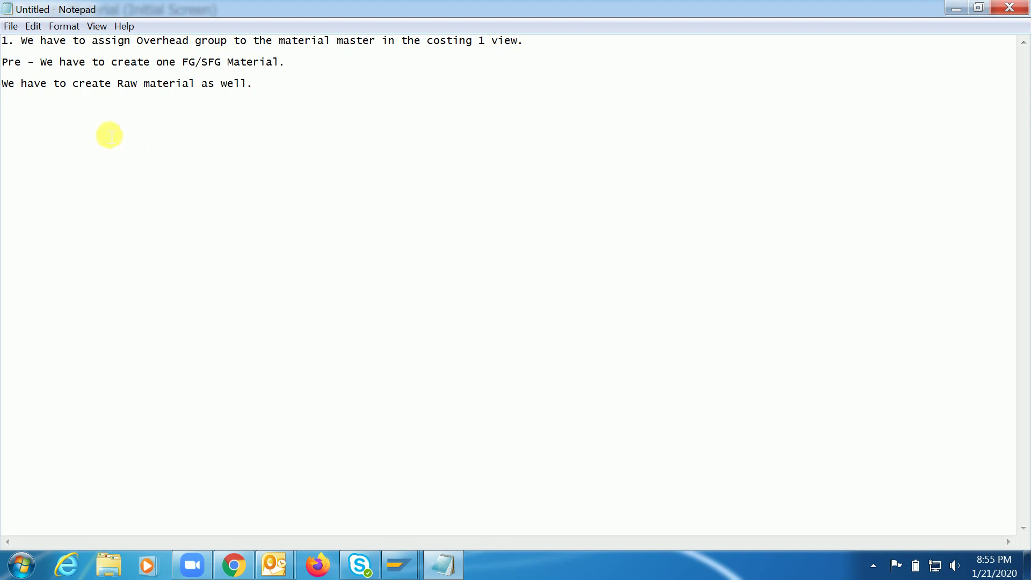
type("Raw M")
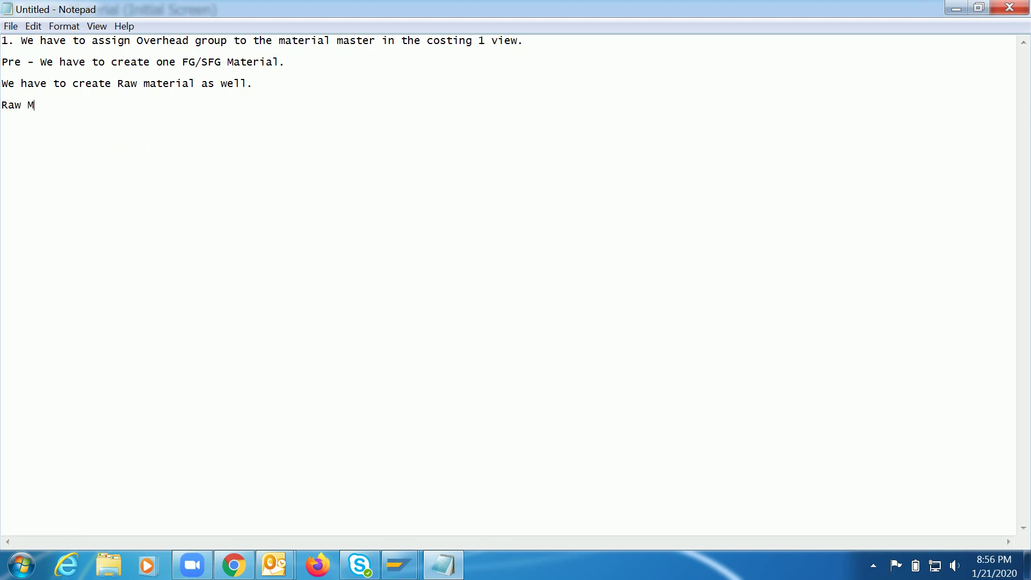
type("taerial -")
key("ctrl+v")
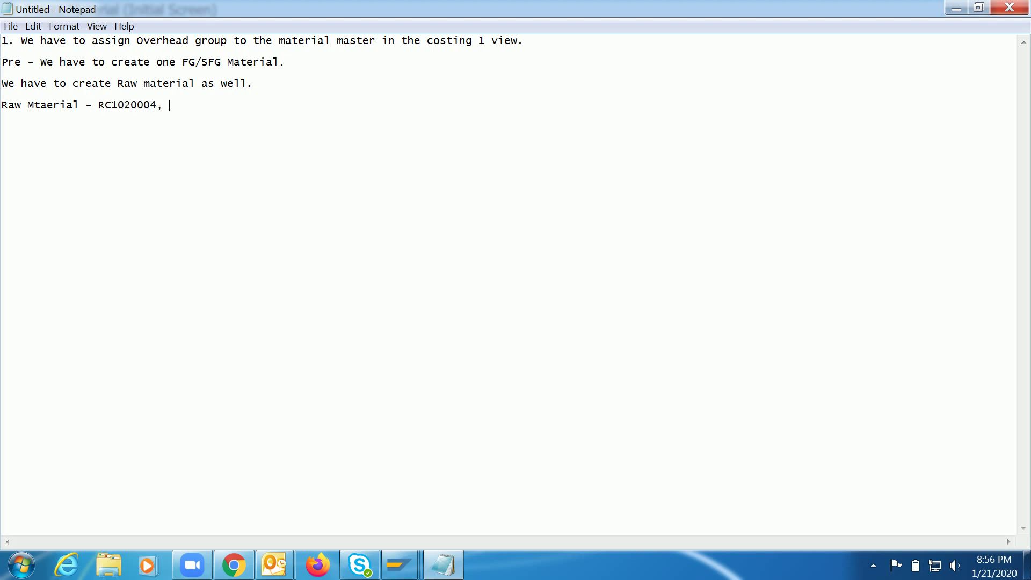
Step: Add RC1020005 as the second raw material number on the same line and select its text
key("ctrl+v")
key("shift+Left")
key("shift+Left")
key("shift+Left")
key("shift+Left")
key("shift+Left")
key("shift+Left")
key("shift+Left")
key("shift+Left")
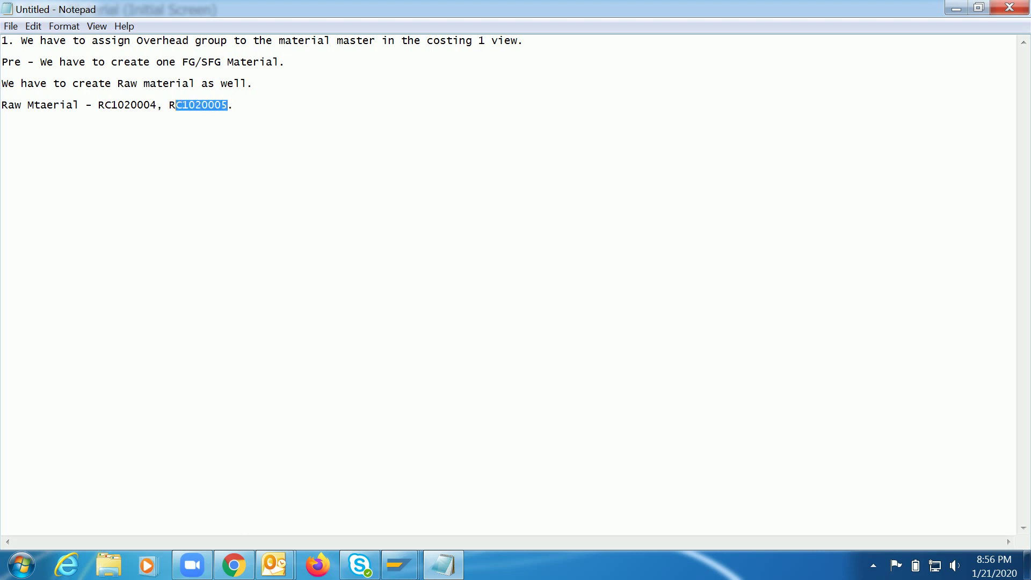
Step: Switch back to SAP and start creating raw material RC1020005
key("alt+Tab")
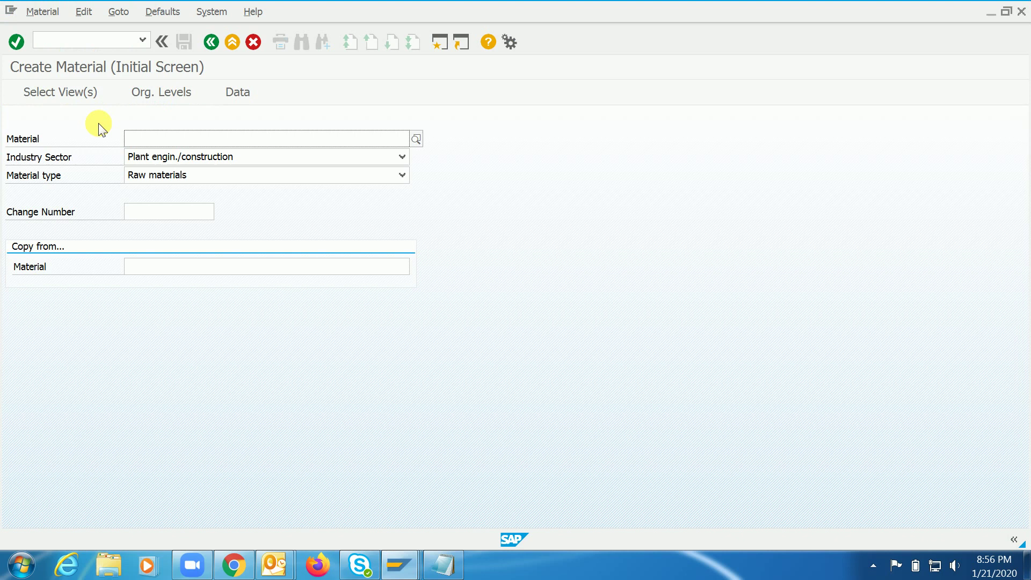
left_click(265, 138)
type("RC1020005")
key("Return")
Step: Choose the views Basic Data 1 and 2, Purchasing, Accounting 1 and 2, and Costing 1 and 2 for RC1020005
left_click(291, 158)
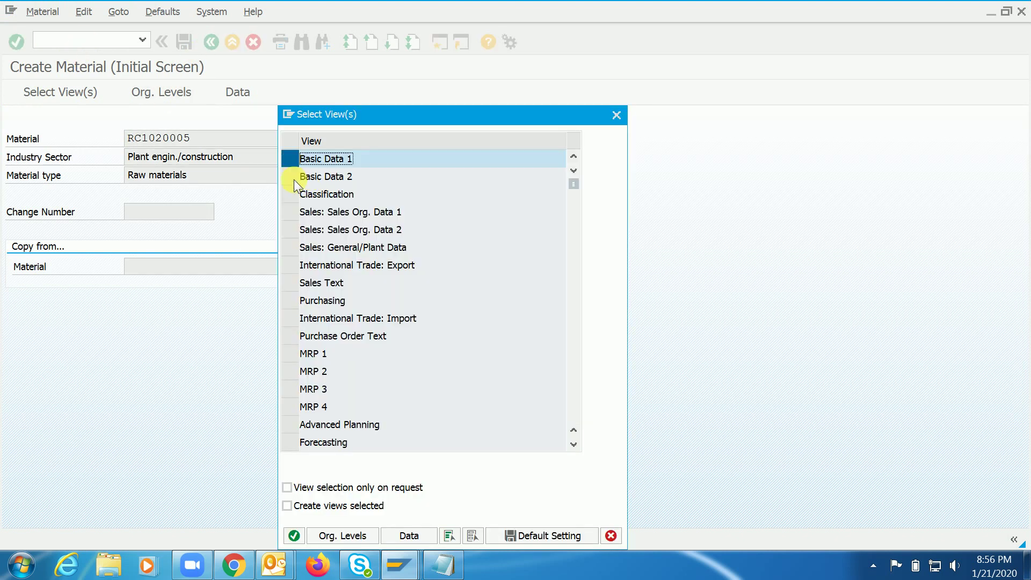
left_click(290, 176)
left_click(290, 300)
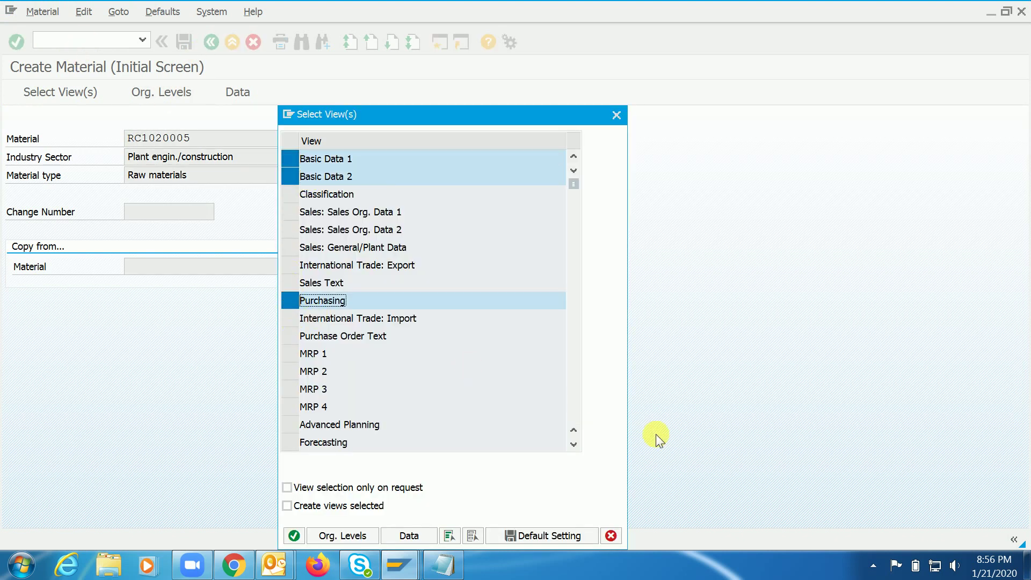
left_click(574, 407)
left_click_drag(292, 252, 295, 303)
key("Return")
Step: Set plant RC1 as the organizational level for material RC1020005
key("Down")
key("Down")
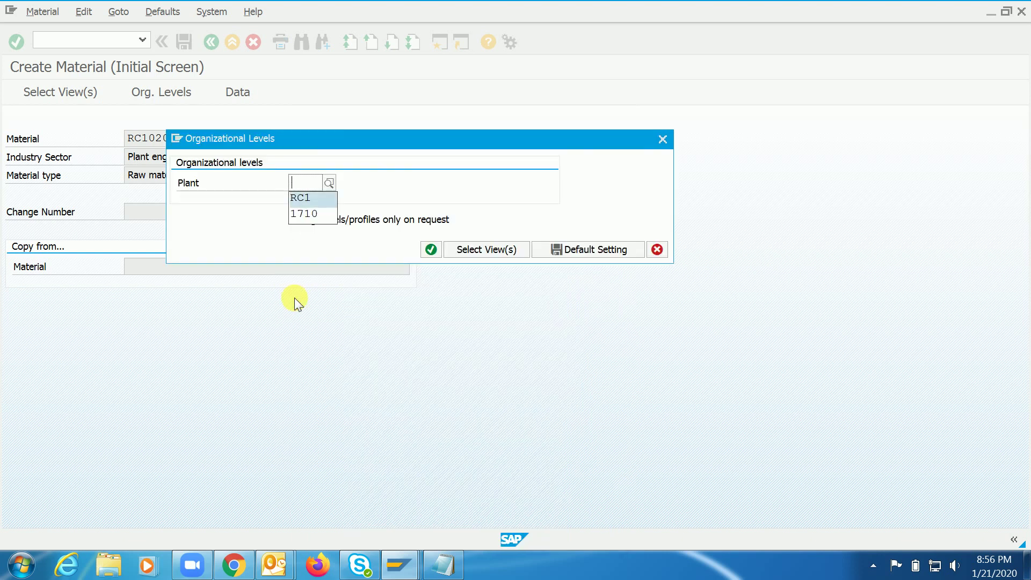
key("Return")
key("Return")
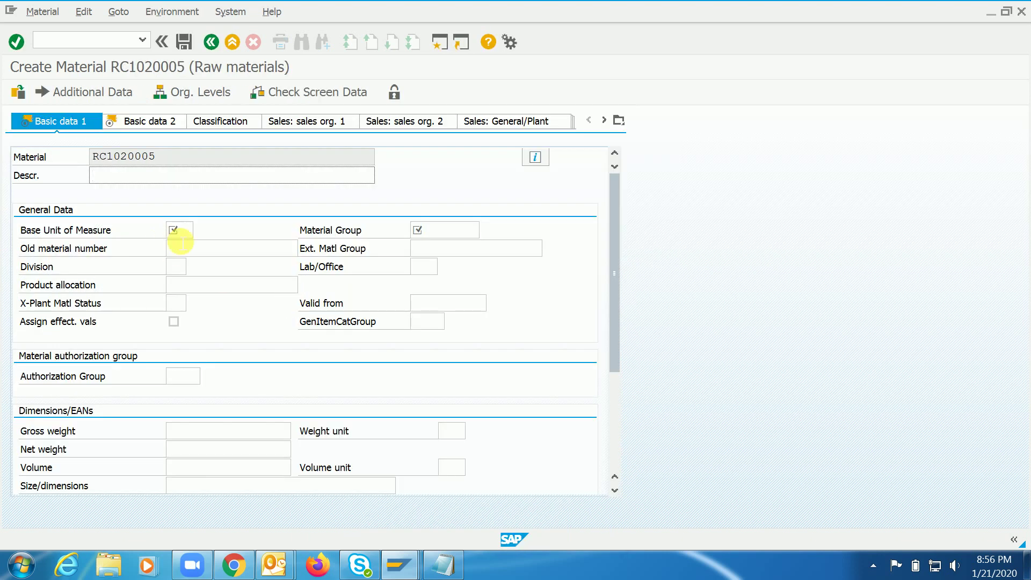
Step: Enter description "RC - Training Raw Material 4", base unit KG and material group 02, and advance to the Accounting 1 view
type("RC - Training Raw Material 4")
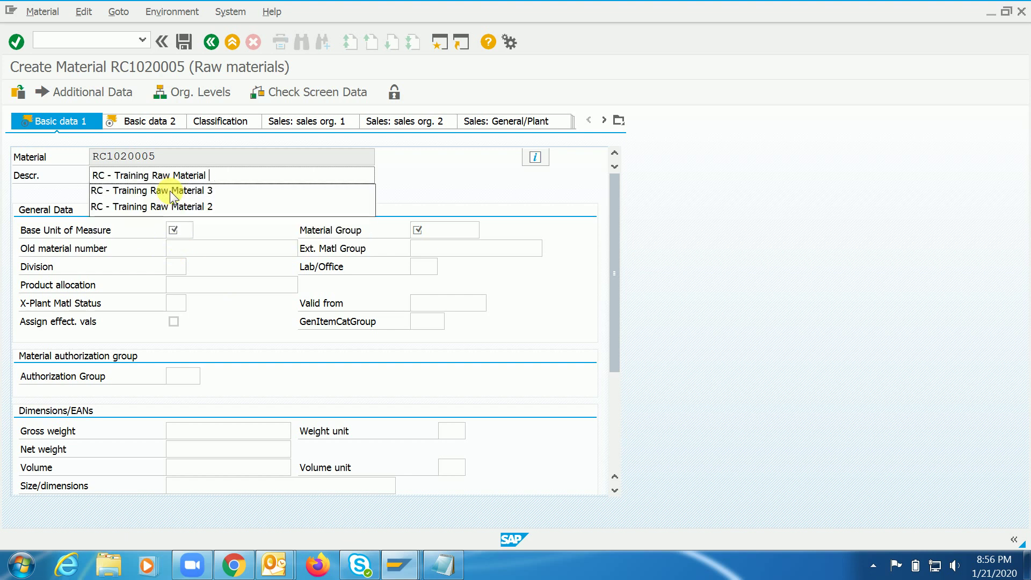
left_click(183, 233)
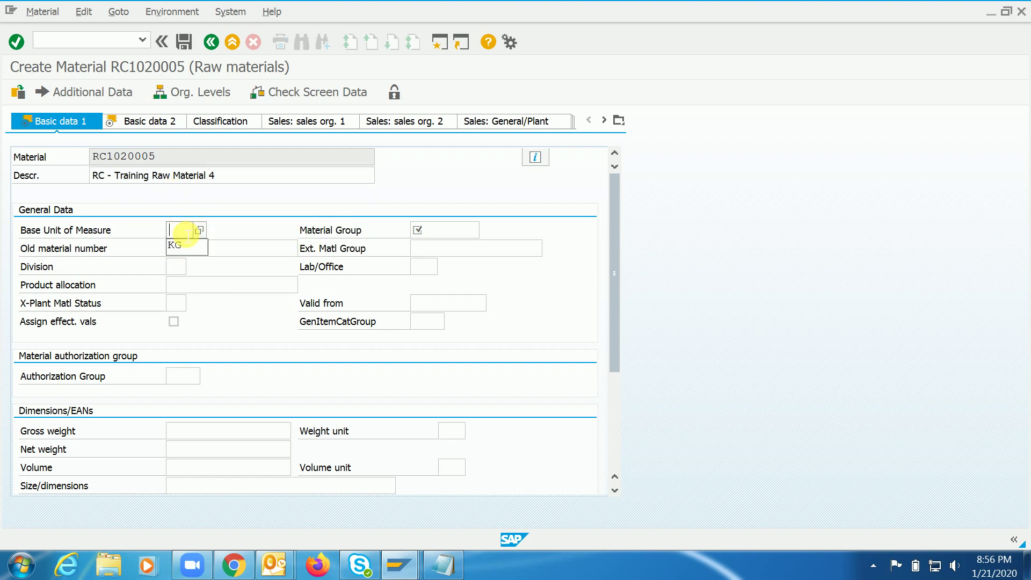
type("KG")
left_click(448, 235)
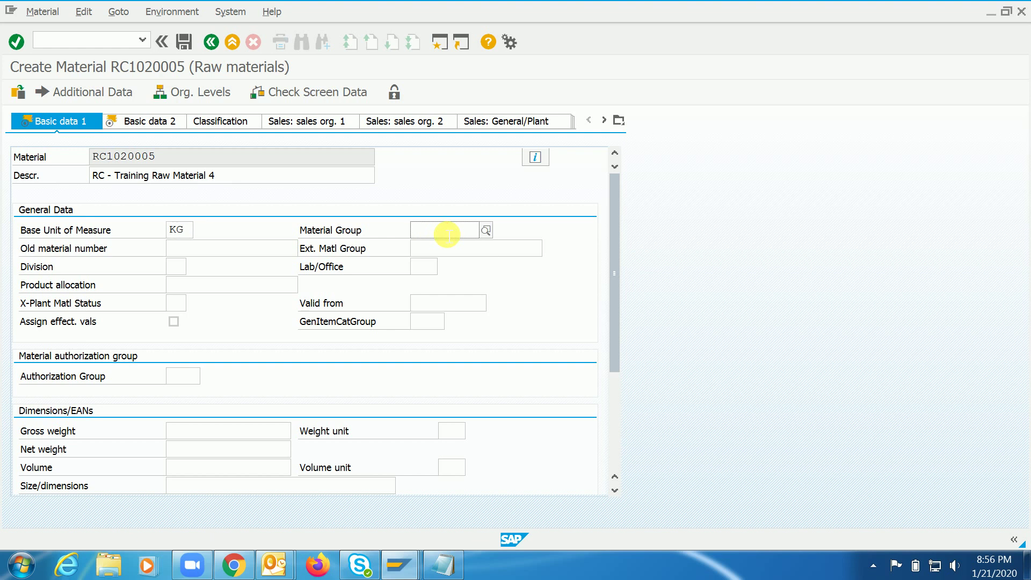
type("02")
key("Return")
key("Return")
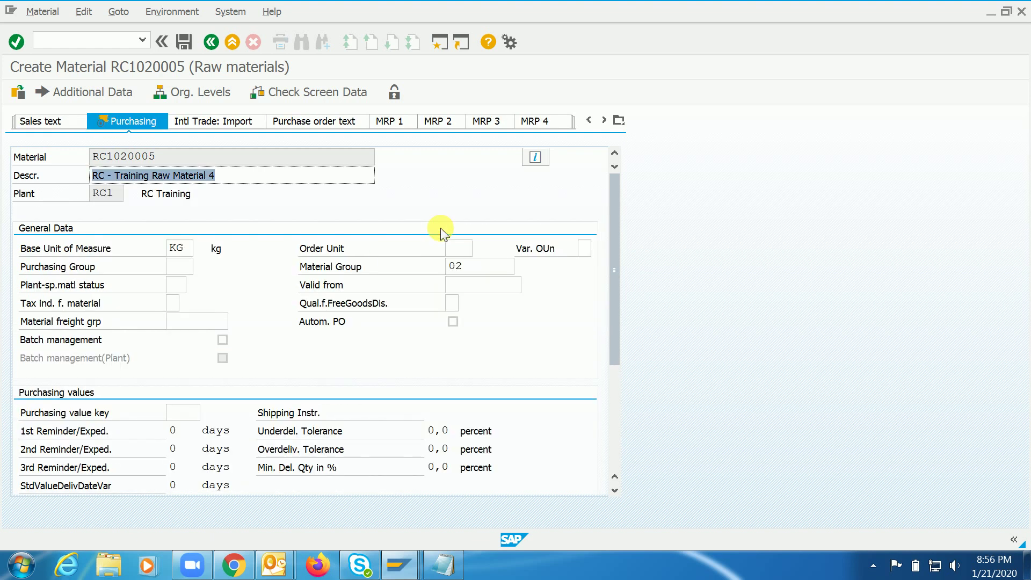
key("Return")
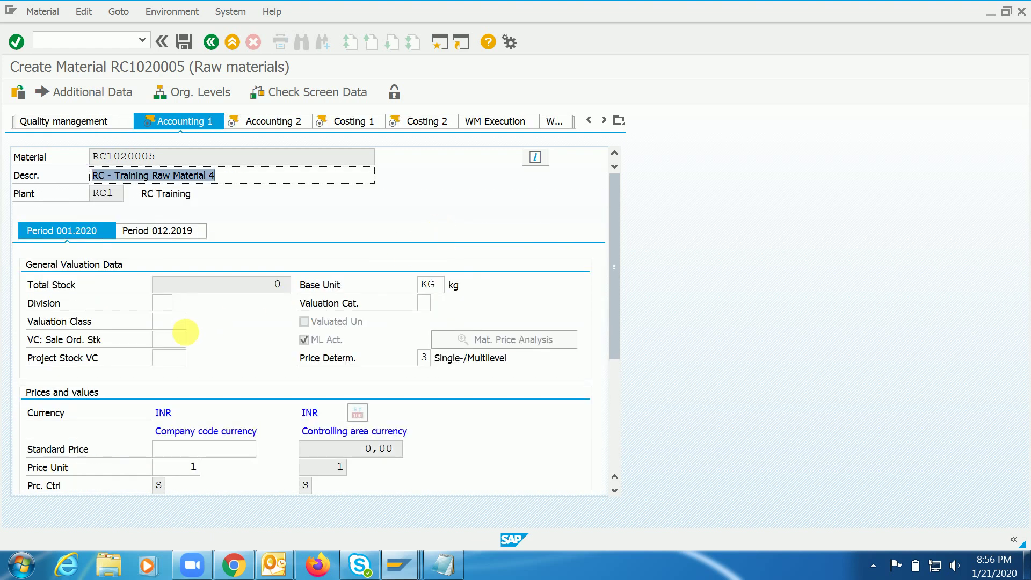
Step: Set valuation class 3000 and standard price 350 for RC1020005, and advance to the Costing 1 view
left_click(192, 288)
left_click(175, 325)
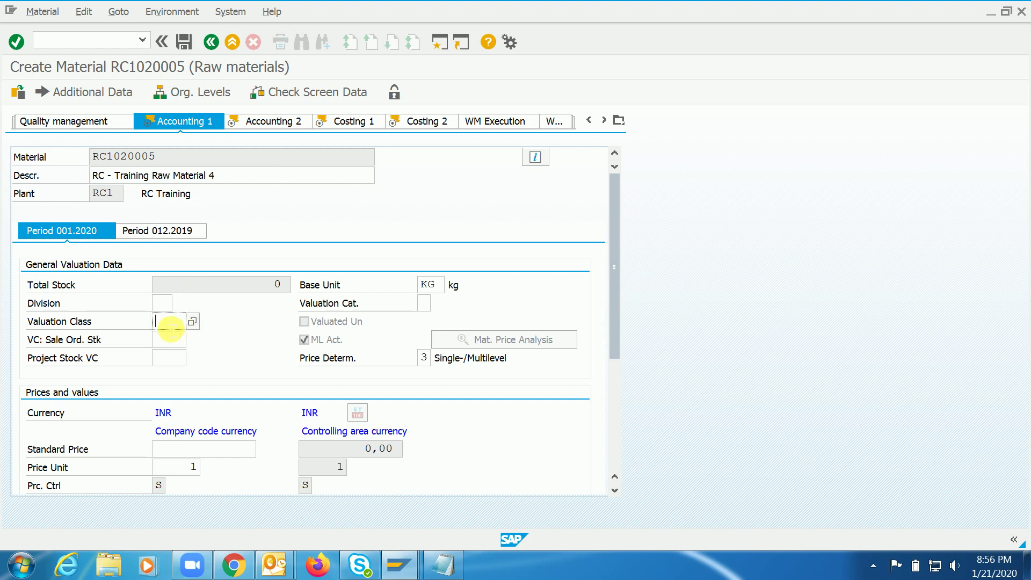
left_click(171, 336)
scroll(171, 330, "down", 2)
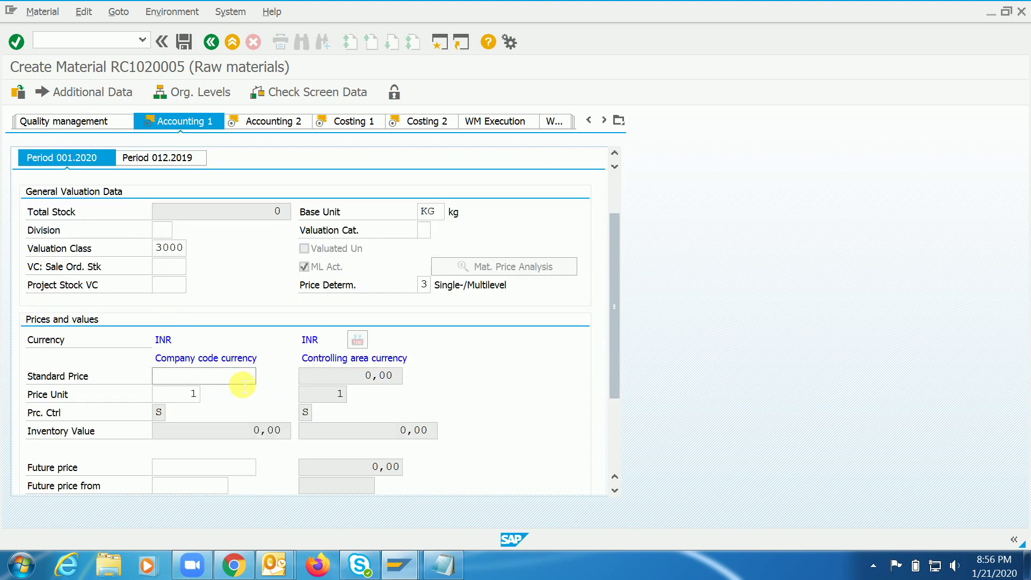
type("350")
key("Return")
key("Return")
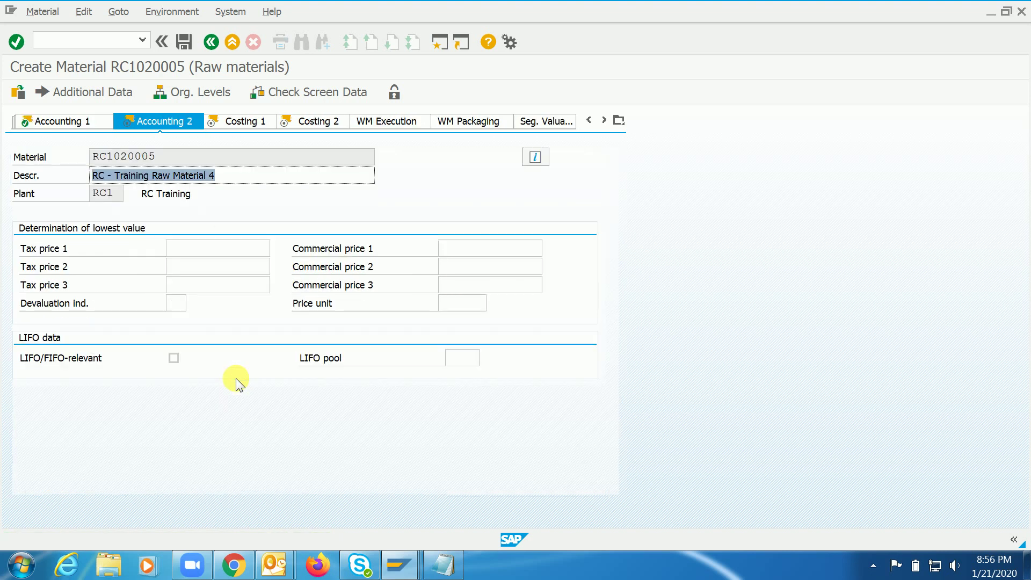
key("Return")
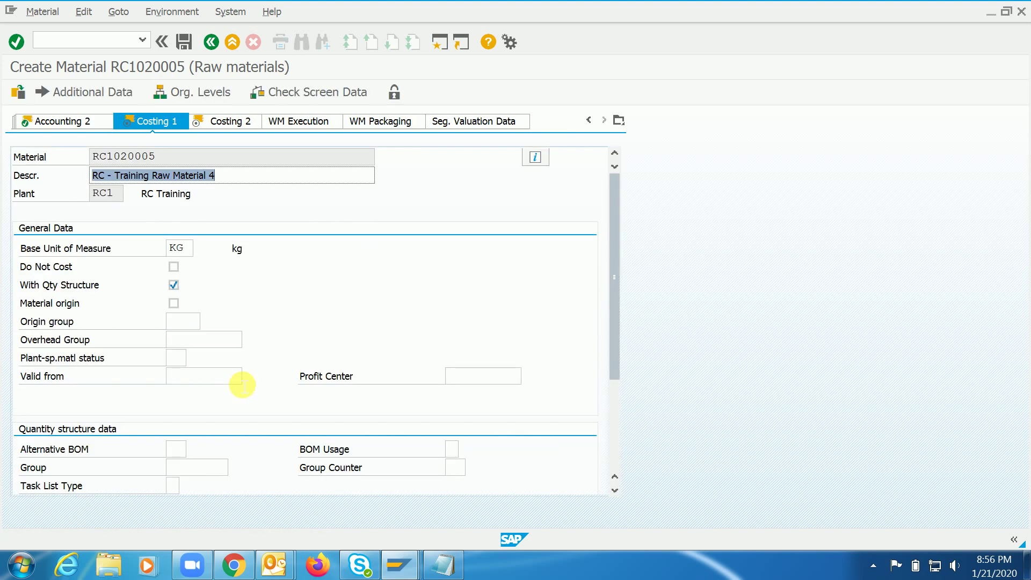
Step: Assign profit center RC1000 to material RC1020005 and continue to the Costing 2 view
left_click(483, 377)
type("RC1000")
key("Return")
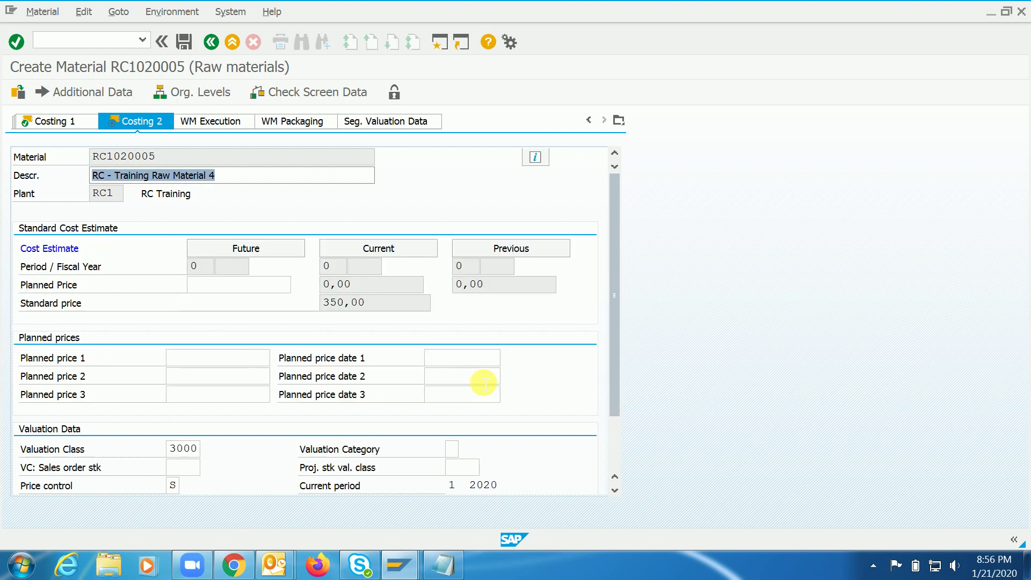
Step: Finish the Costing 2 view and save material RC1020005
key("Return")
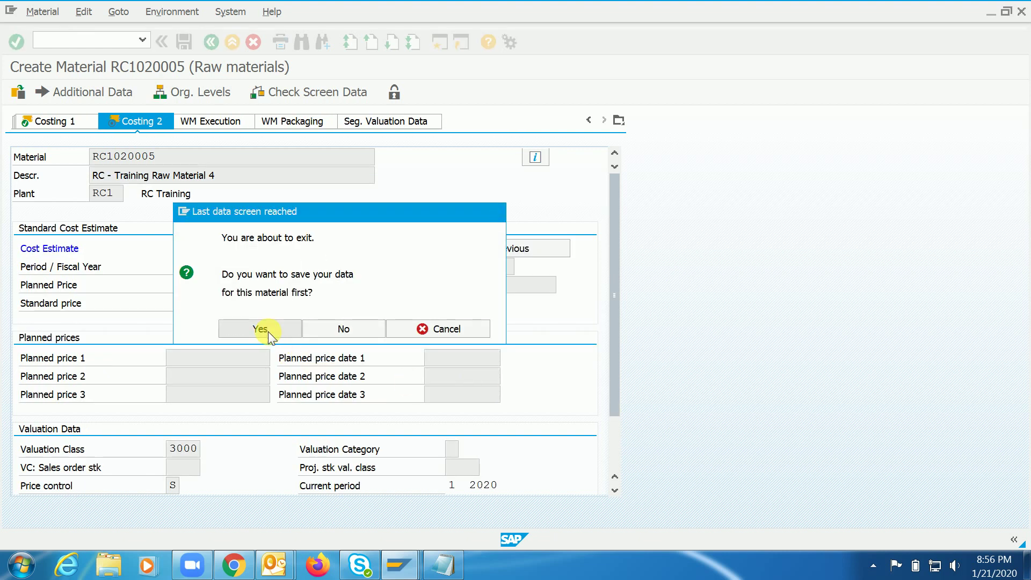
left_click(268, 329)
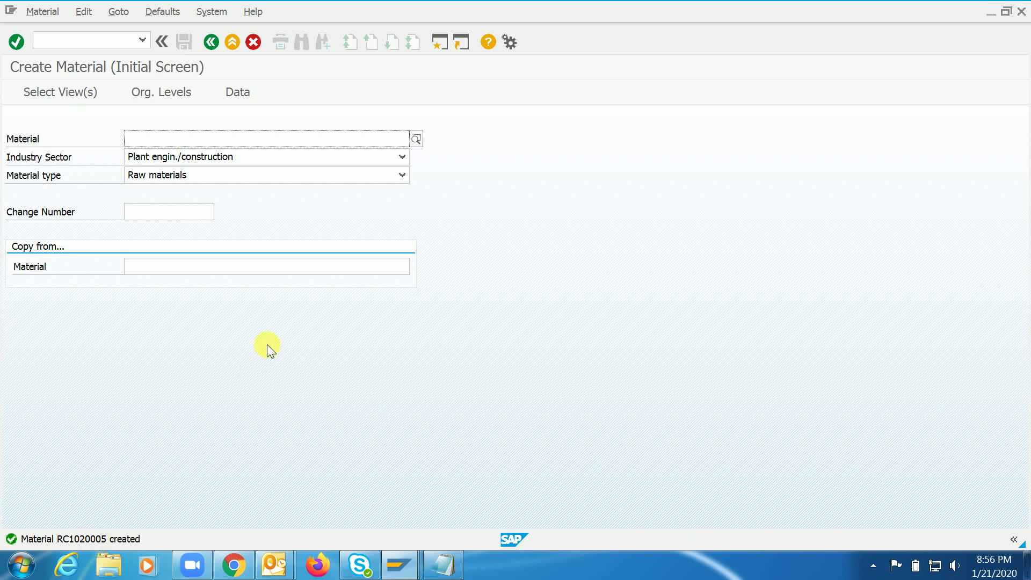
Step: Start creating material RC1020006 with material type Finished Product
left_click(264, 141)
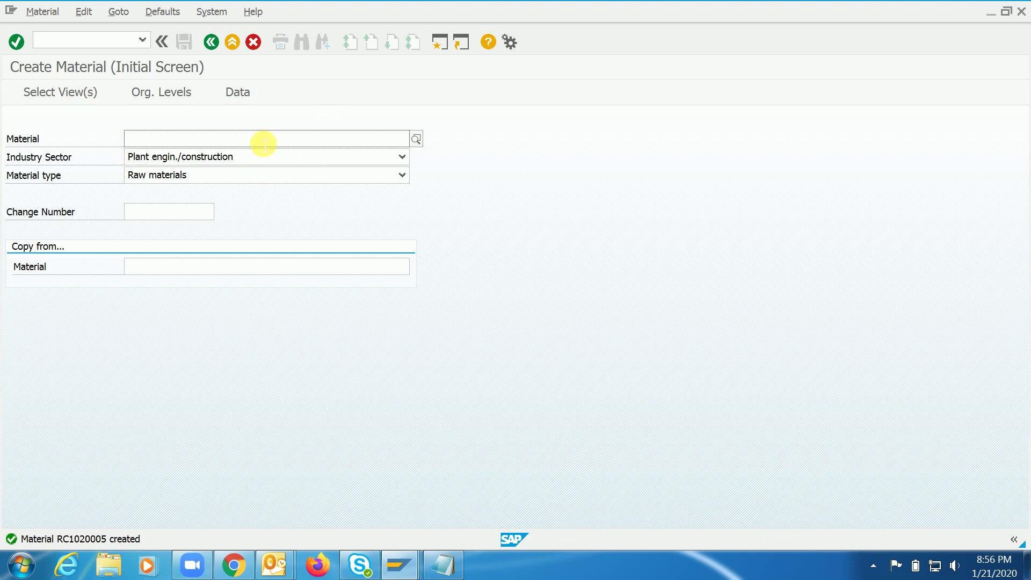
type("RC102000")
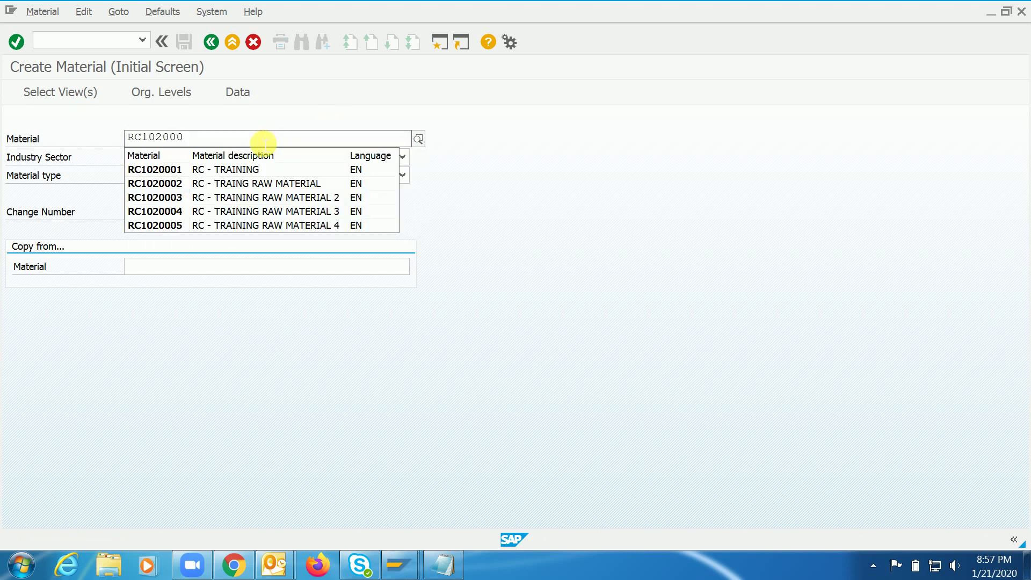
type("6")
left_click(503, 201)
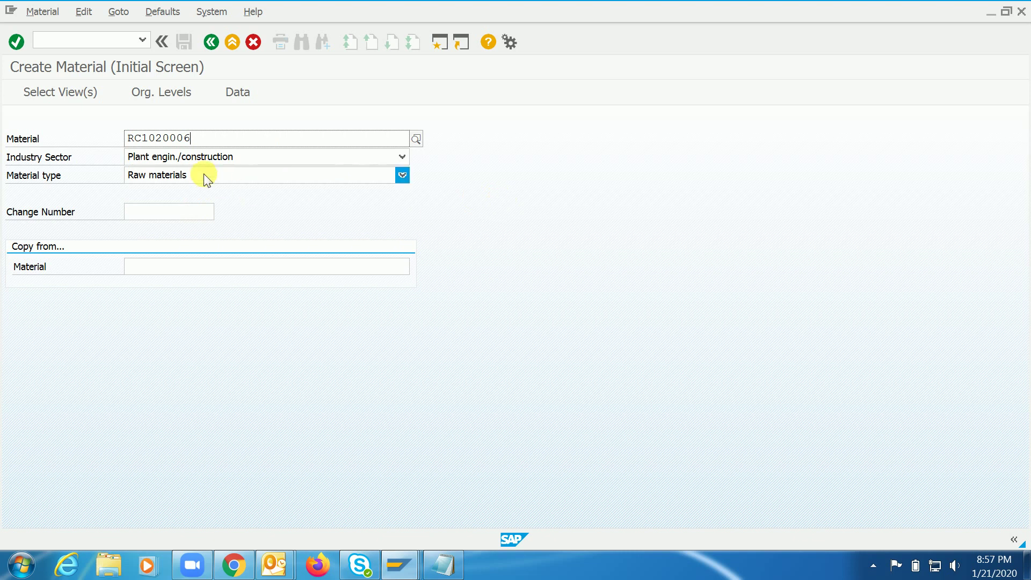
left_click(273, 175)
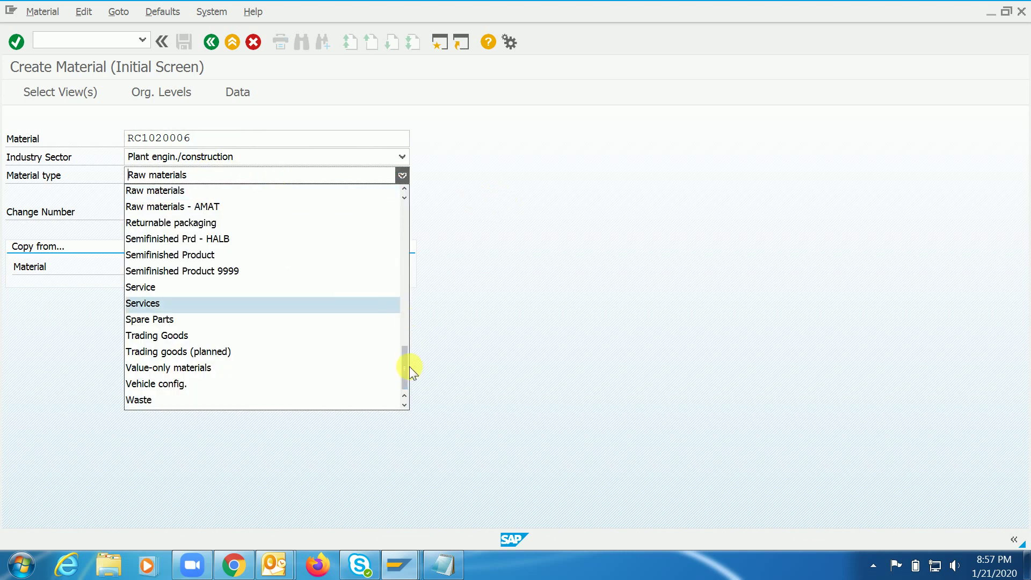
left_click_drag(409, 370, 397, 275)
left_click(398, 275)
left_click(364, 178)
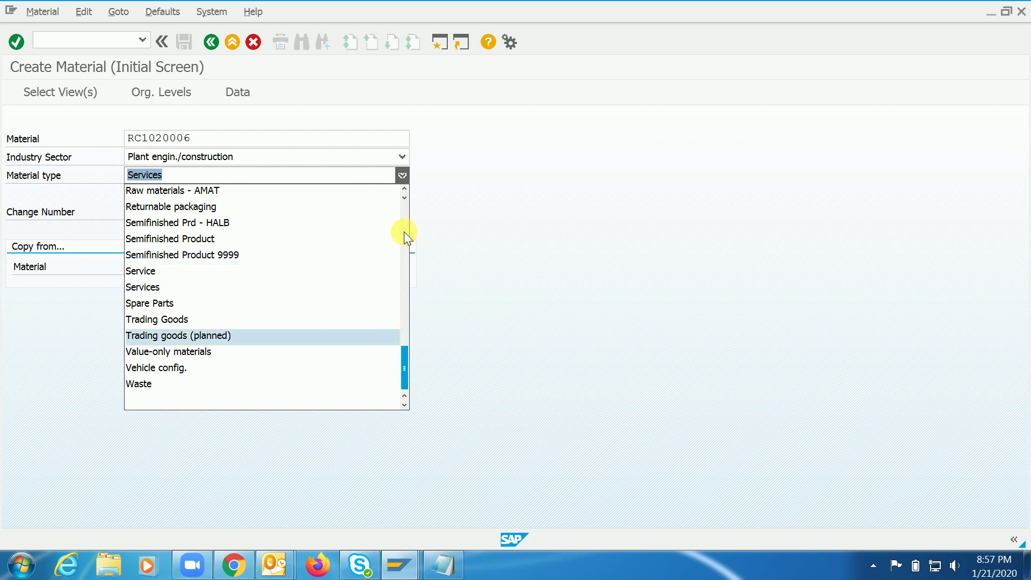
left_click(404, 227)
left_click(404, 227)
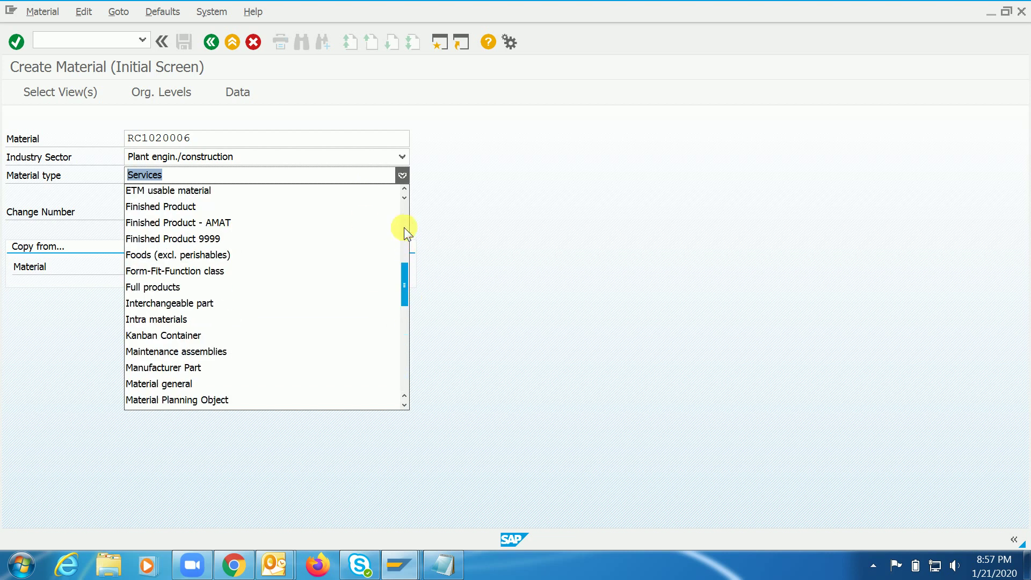
left_click(246, 208)
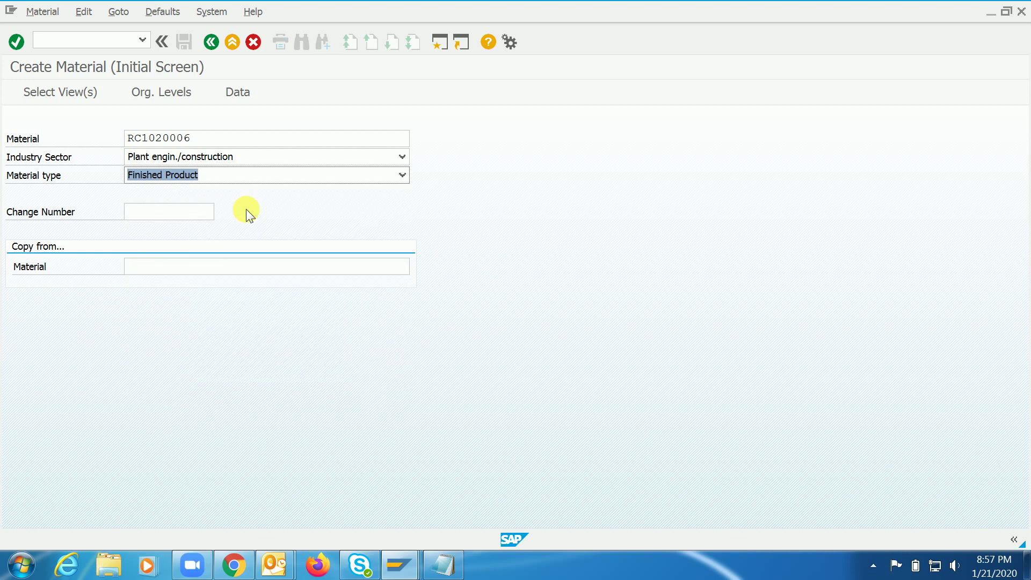
key("Return")
Step: Select the Basic Data 1 and 2, Purchasing, Accounting 1 and 2, and Costing 1 and 2 views for plant RC1
left_click(289, 160)
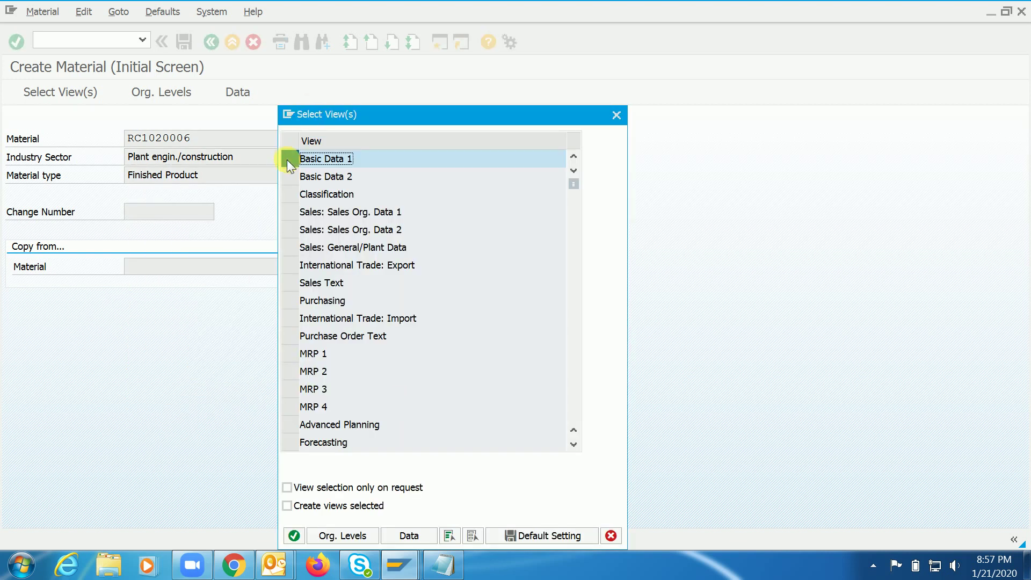
left_click(289, 177)
left_click(289, 300)
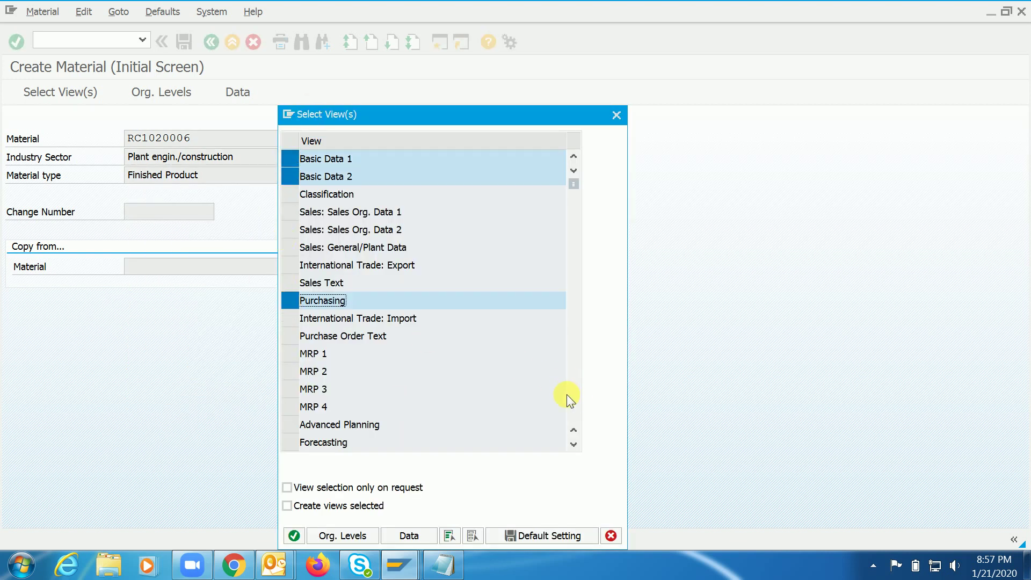
left_click(574, 398)
left_click(289, 265)
left_click(288, 282)
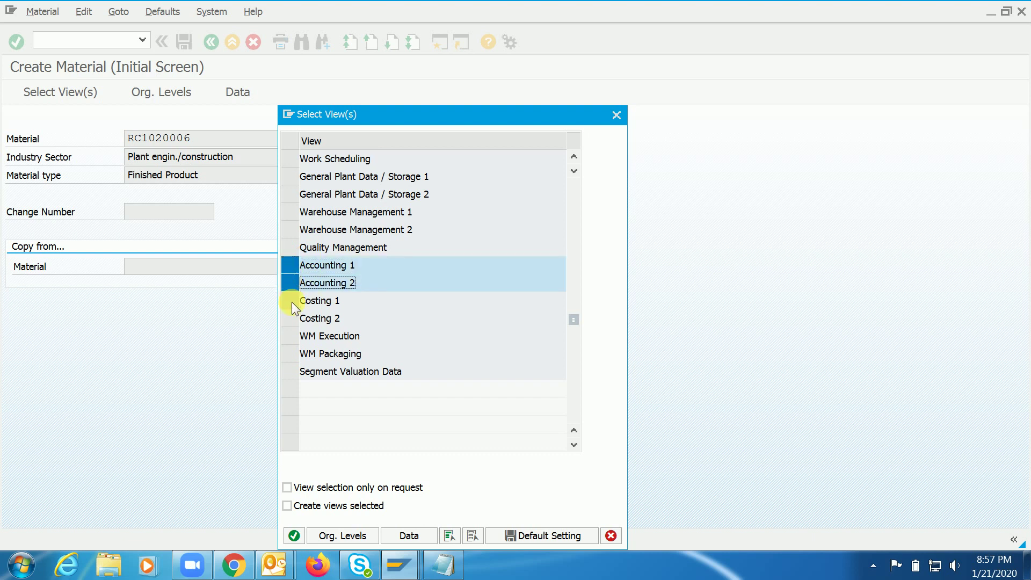
left_click(289, 300)
left_click(289, 318)
key("Return")
type("RC1")
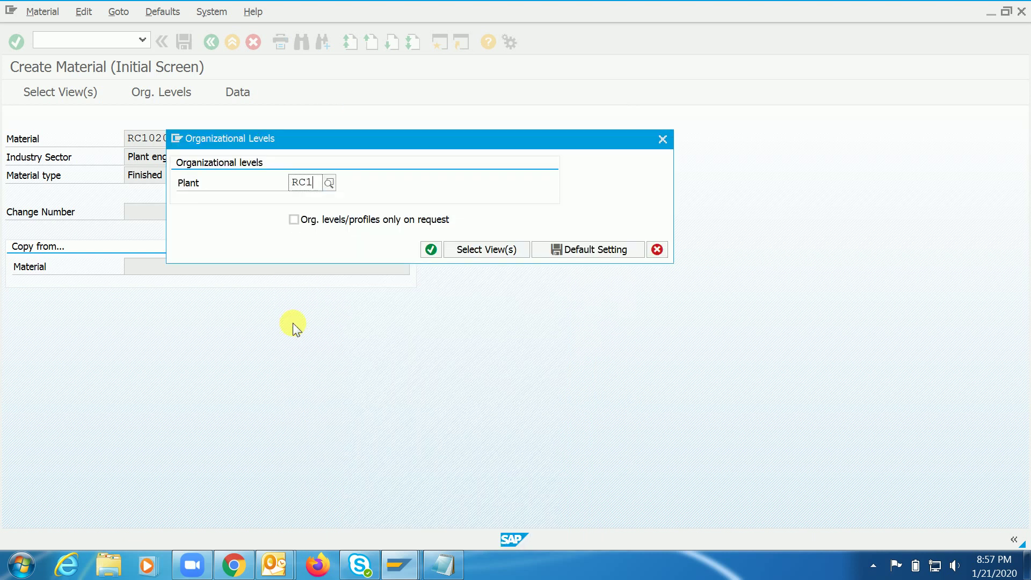
key("Return")
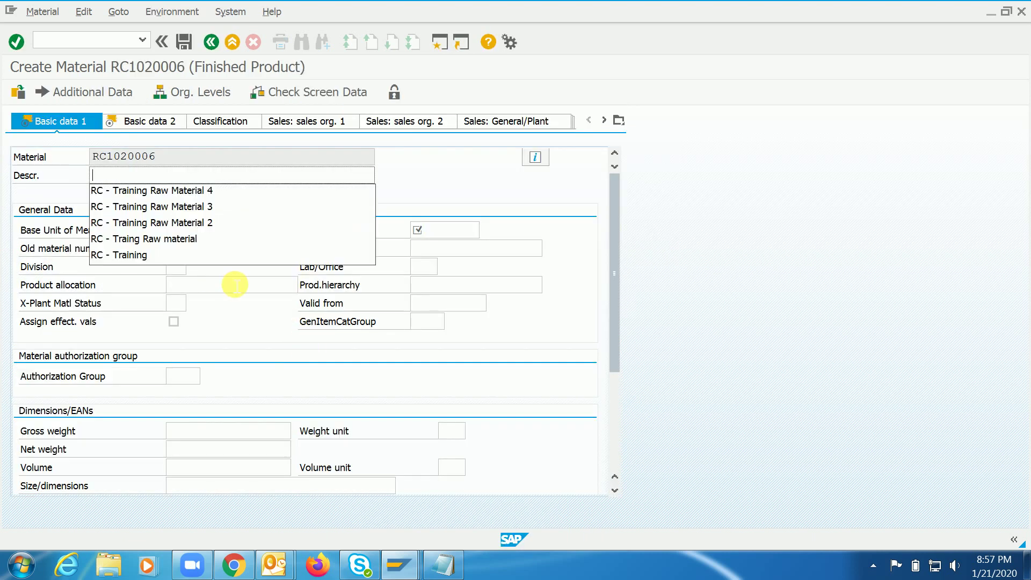
Step: Enter "RC - Training Finished Good 2" as the description of material RC1020006
key("Down")
key("Return")
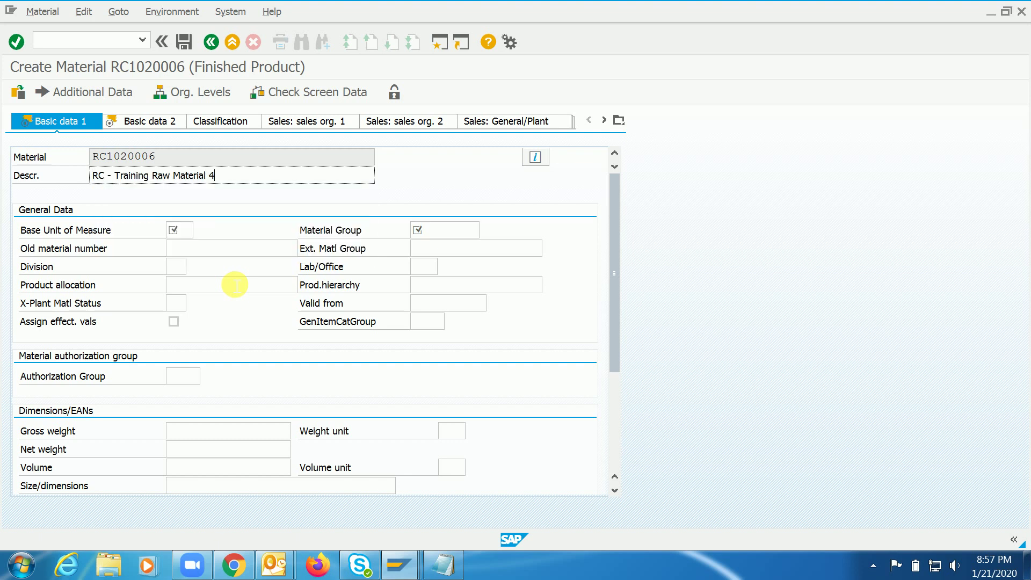
key("BackSpace")
key("BackSpace")
key("BackSpace")
key("BackSpace")
key("BackSpace")
key("BackSpace")
key("BackSpace")
key("BackSpace")
key("BackSpace")
key("BackSpace")
key("BackSpace")
key("BackSpace")
key("BackSpace")
key("BackSpace")
key("BackSpace")
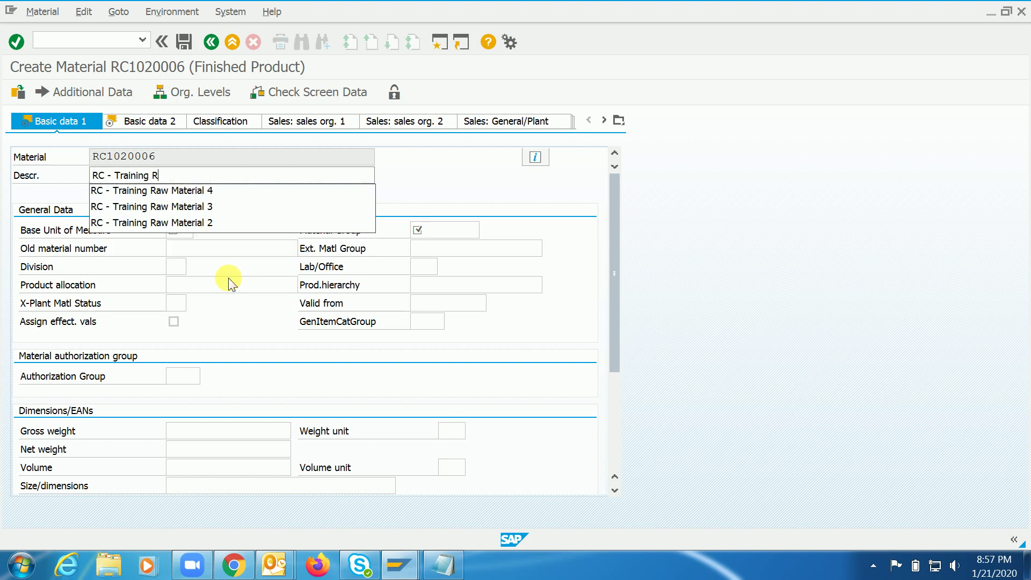
type("Finished Good 2")
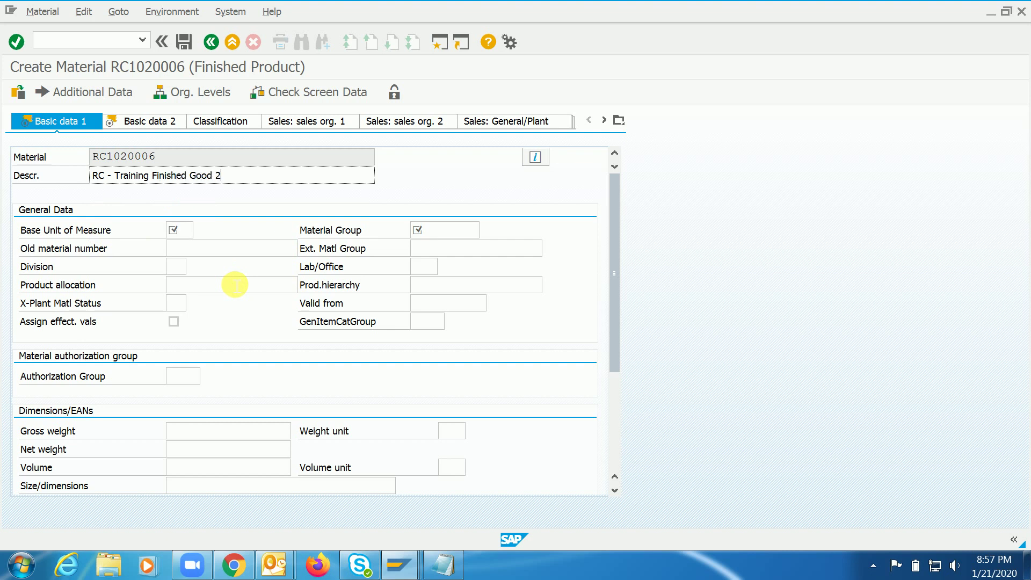
Step: Set base unit KG and choose a material group for RC1020006, and advance to the Accounting 1 view
key("Tab")
type("KG")
key("Tab")
key("Down")
key("Down")
key("Return")
key("Return")
key("Return")
key("Return")
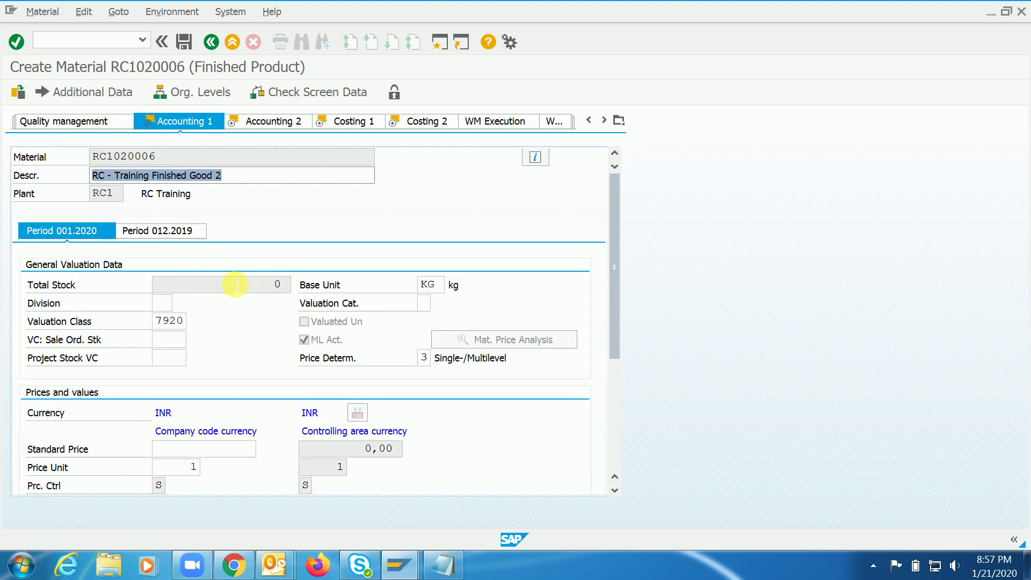
Step: Leave the standard price of RC1020006 blank and advance through the accounting views to Costing 1
double_click(168, 321)
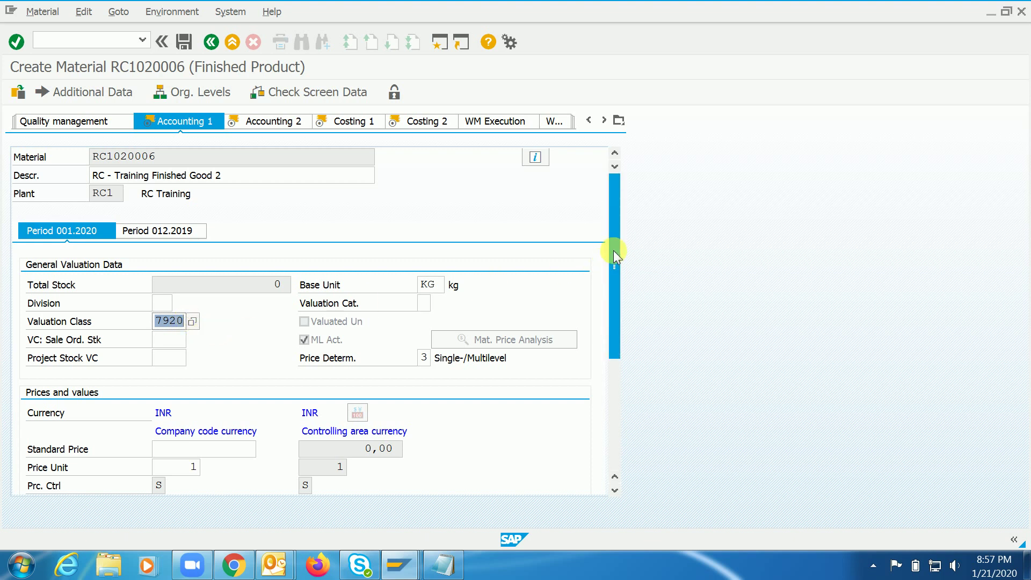
left_click_drag(614, 250, 614, 298)
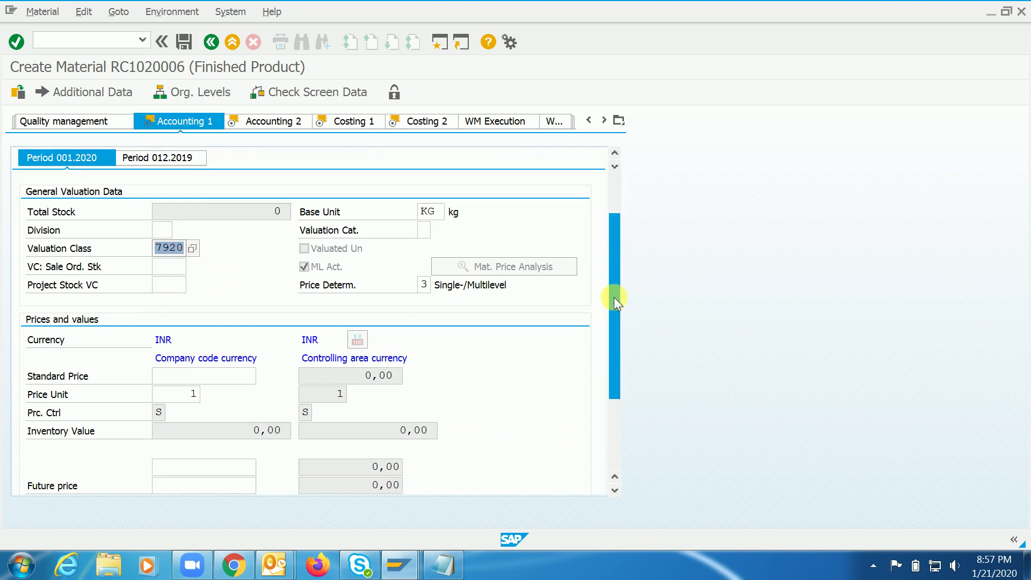
left_click(241, 380)
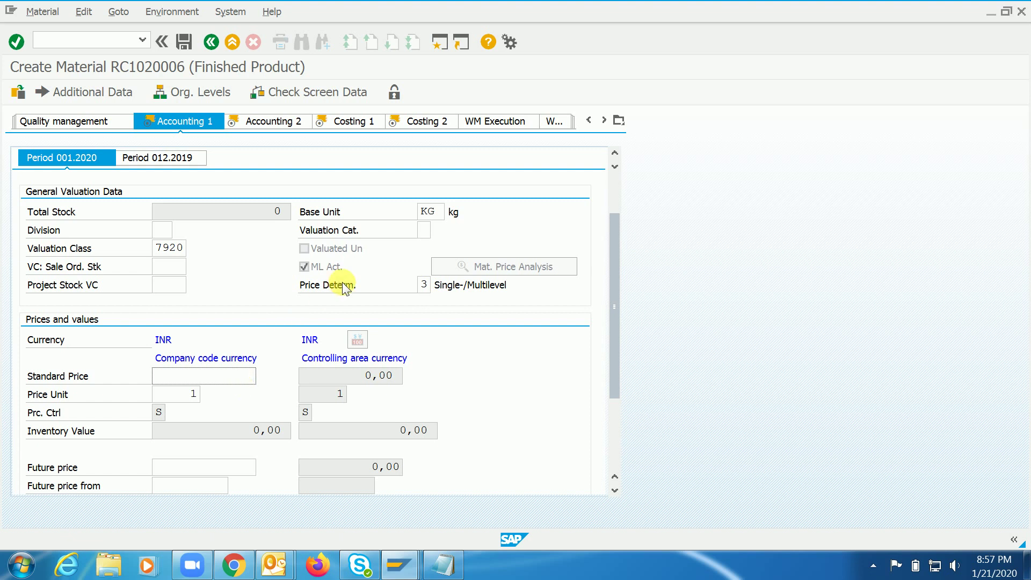
left_click(427, 287)
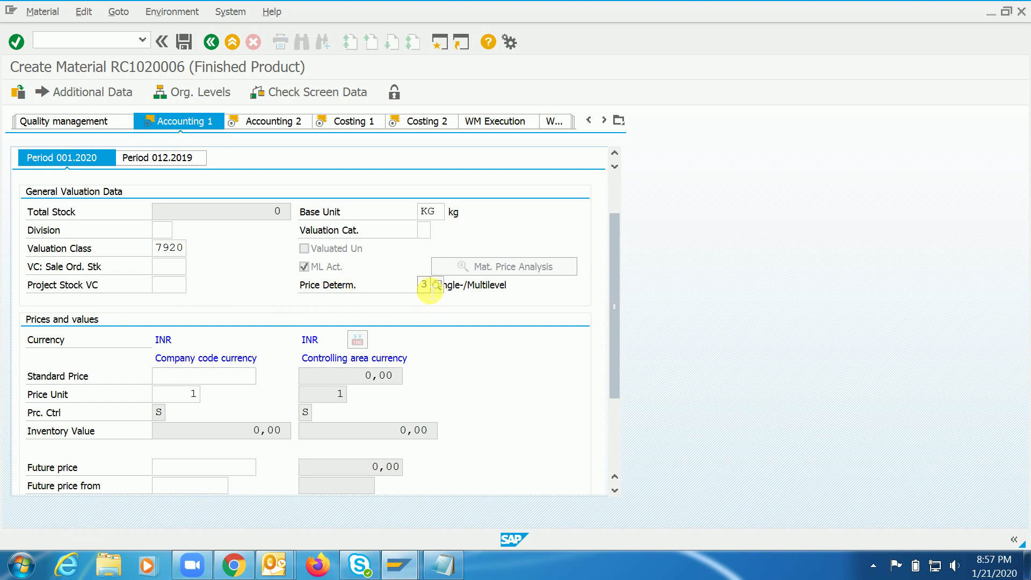
left_click(228, 383)
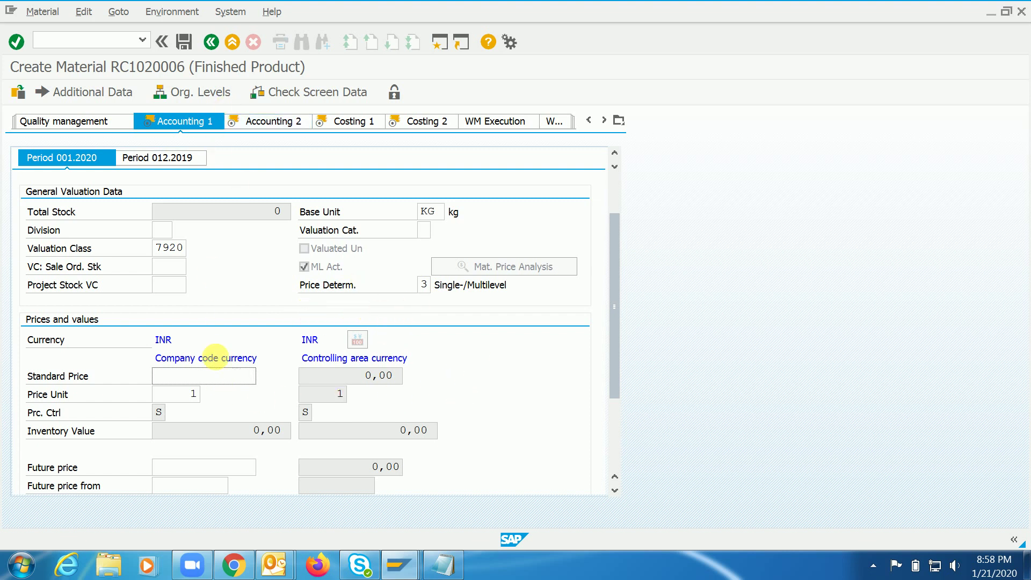
key("Return")
key("Return")
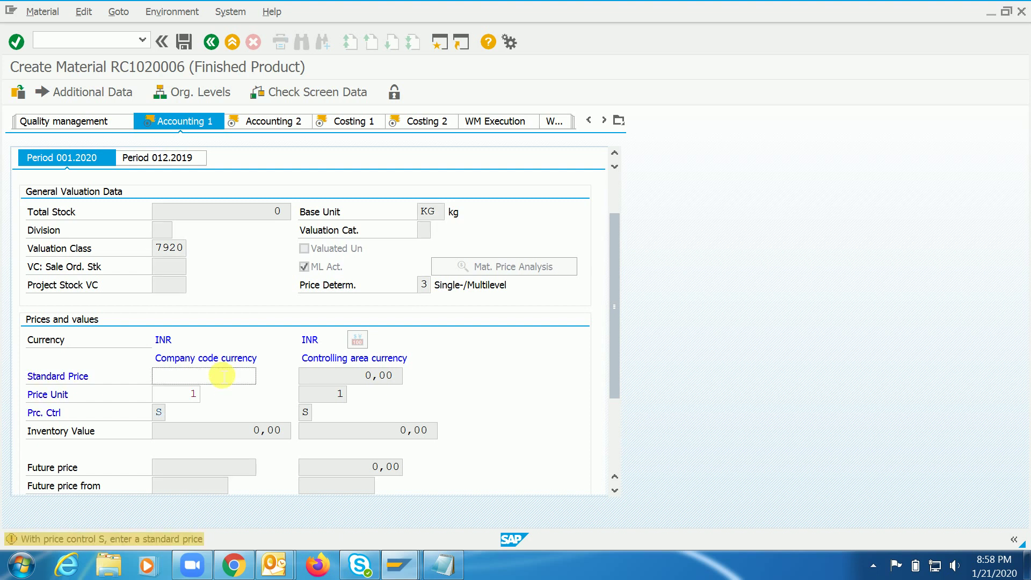
key("Return")
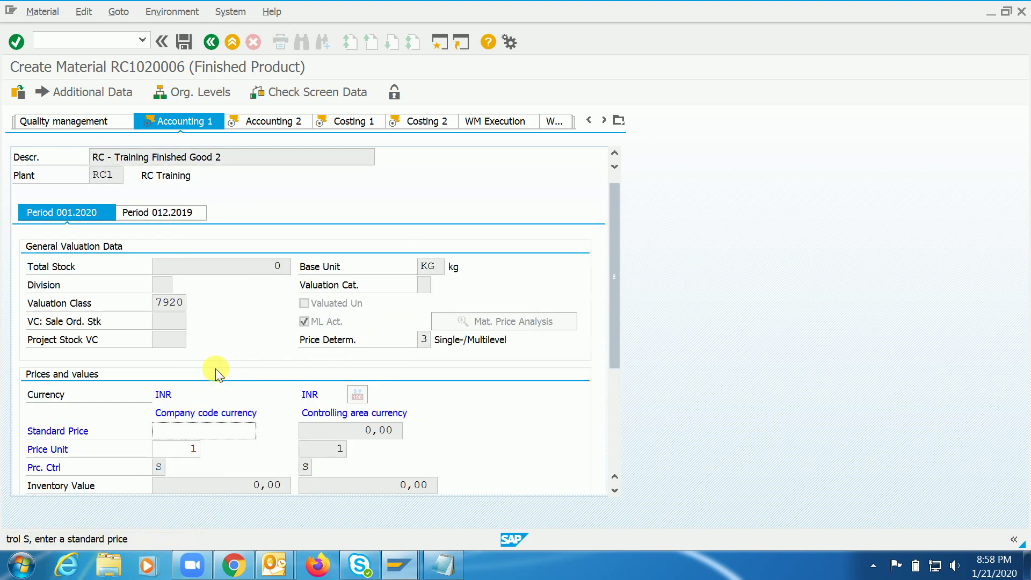
key("Return")
key("Return")
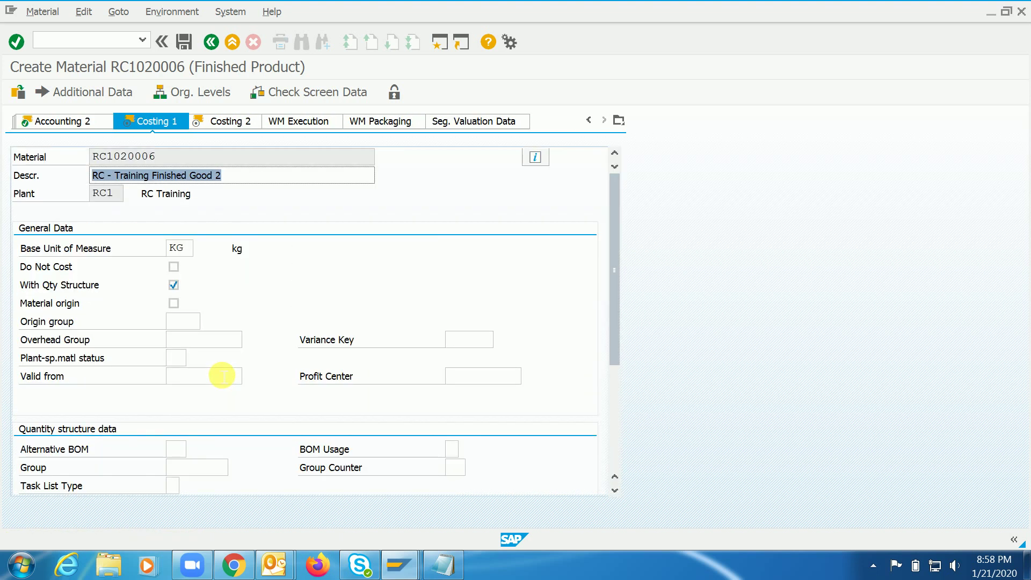
Step: Look up the overhead groups available for material RC1020006, and close the list without choosing one
left_click(205, 344)
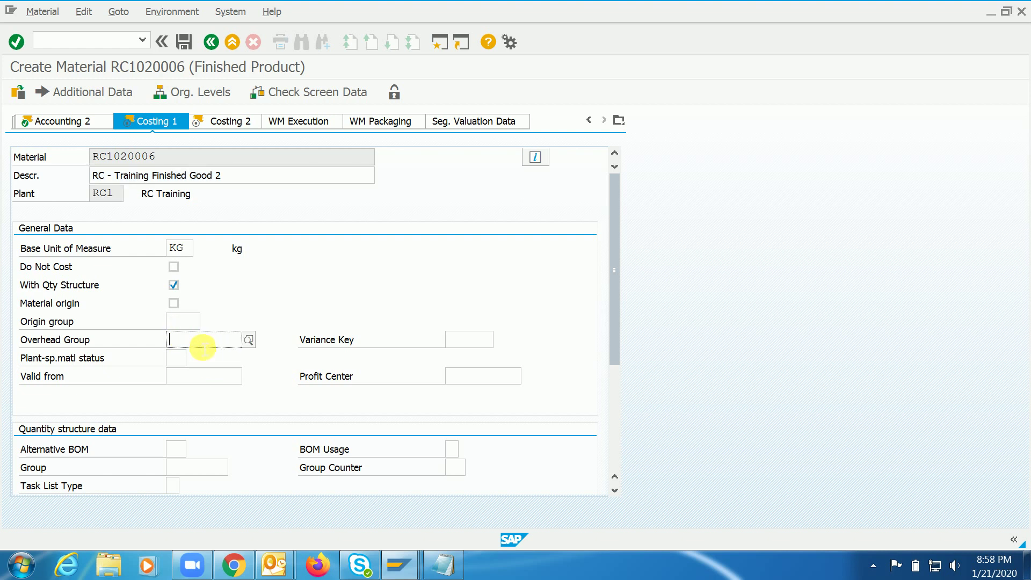
left_click(249, 339)
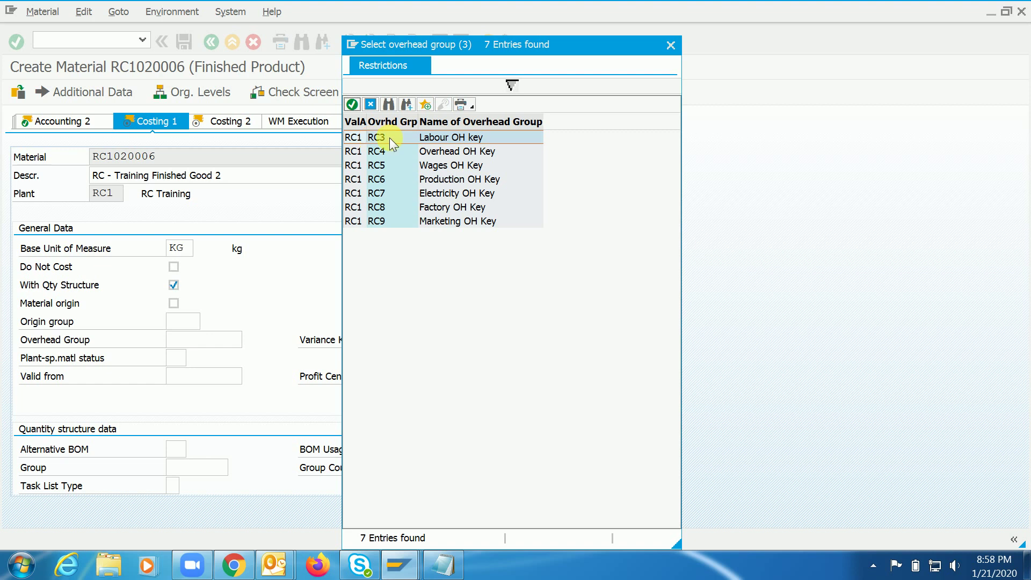
left_click(373, 105)
key("alt+Tab")
key("alt+Tab")
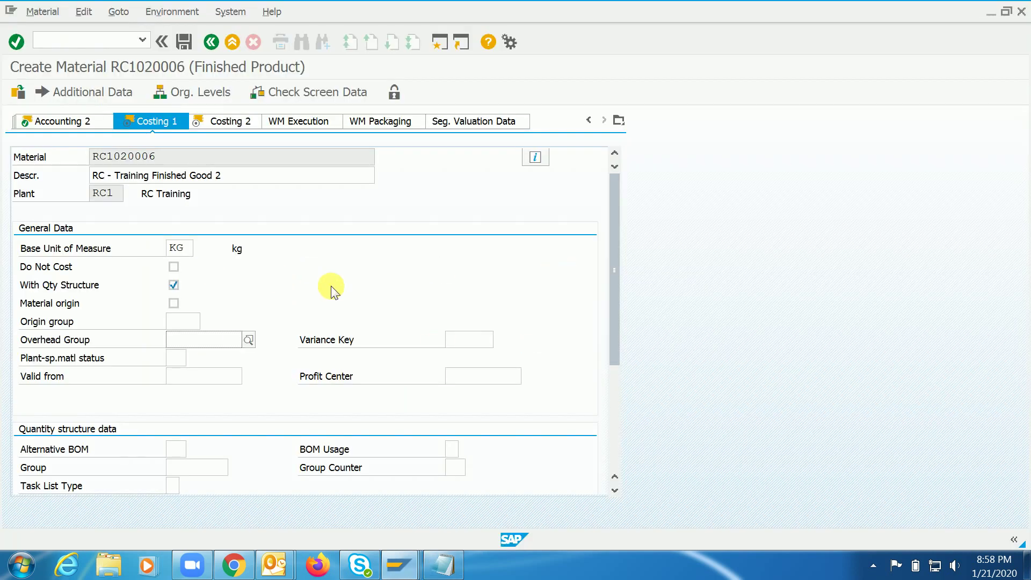
Step: Check which overhead key is assigned to template RC1 in the template determination view, and leave that view
key("ctrl+n")
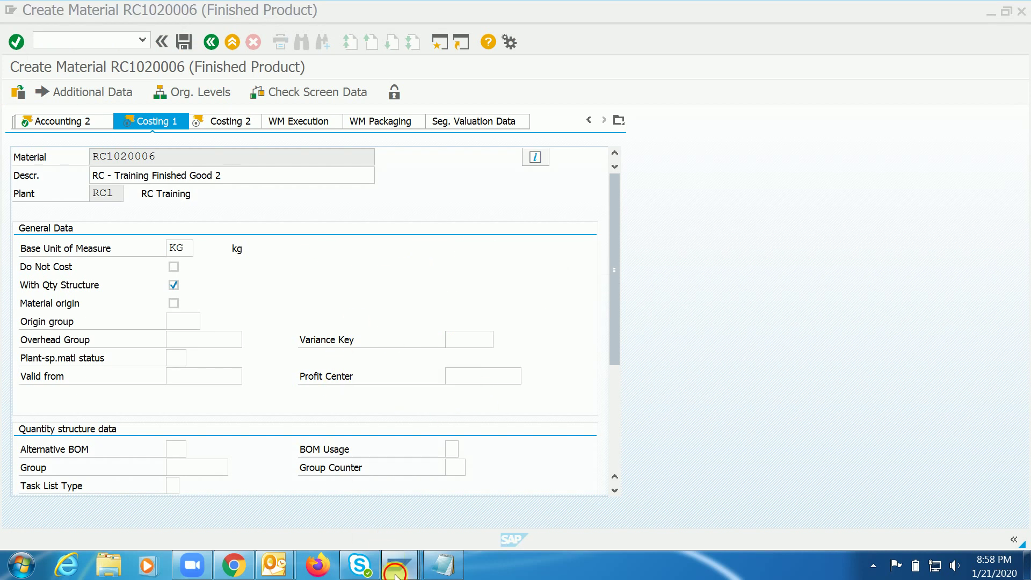
mouse_move(397, 566)
left_click(299, 472)
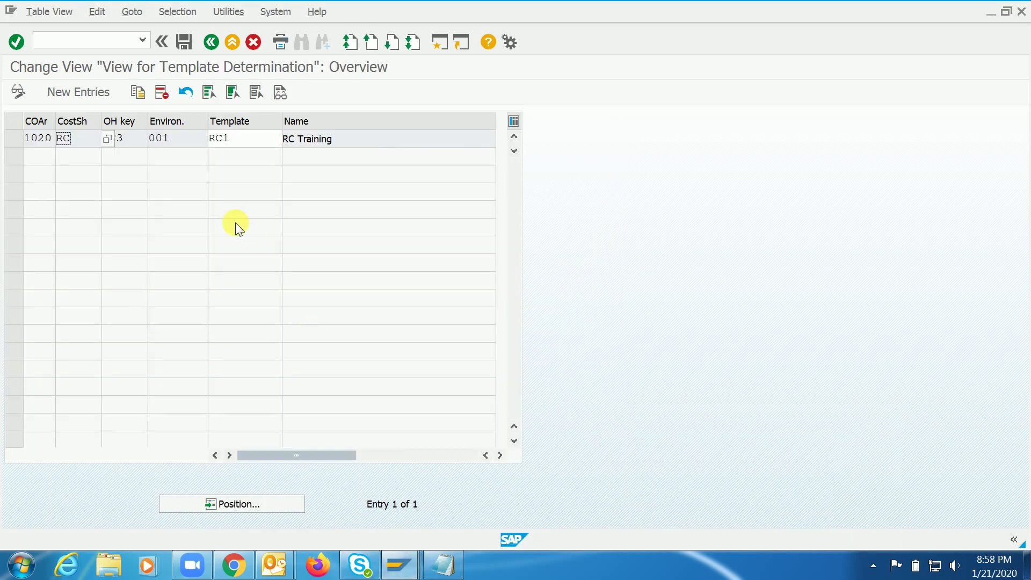
left_click(133, 141)
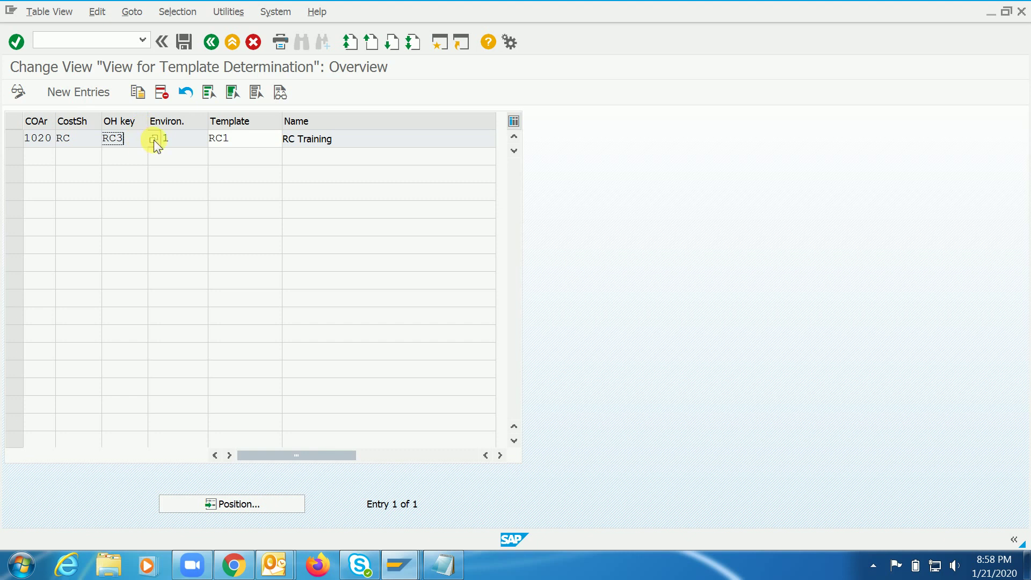
key("F3")
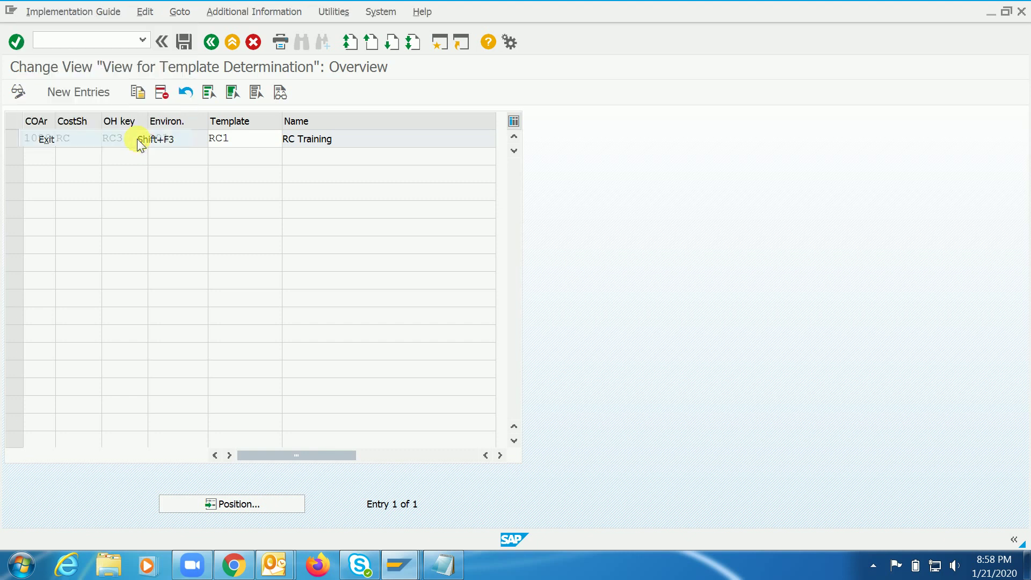
Step: Switch back to the creation of material RC1020006 and assign overhead group RC3 (Labour OH key) in the Costing 1 view
key("alt+Tab")
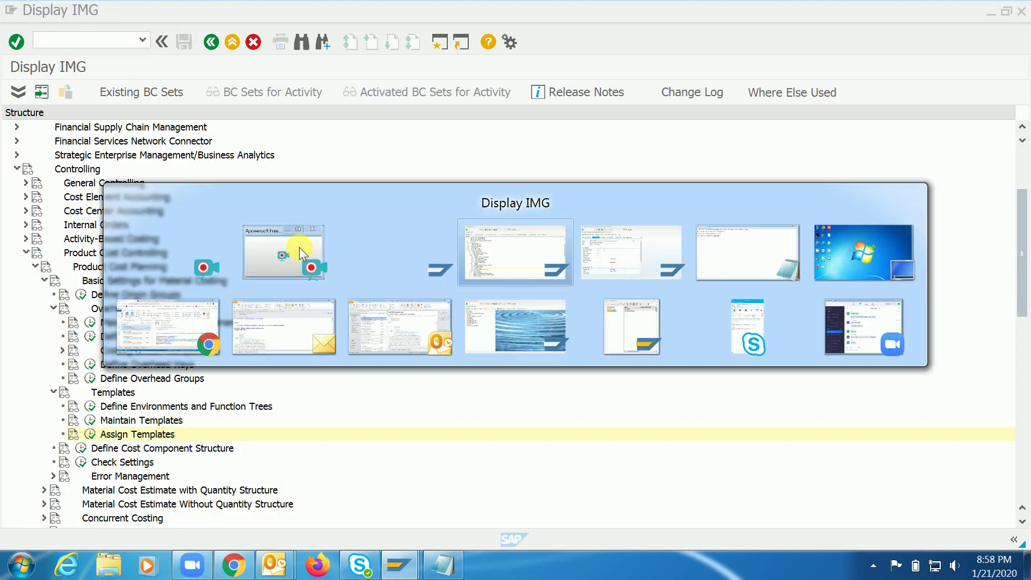
left_click(247, 339)
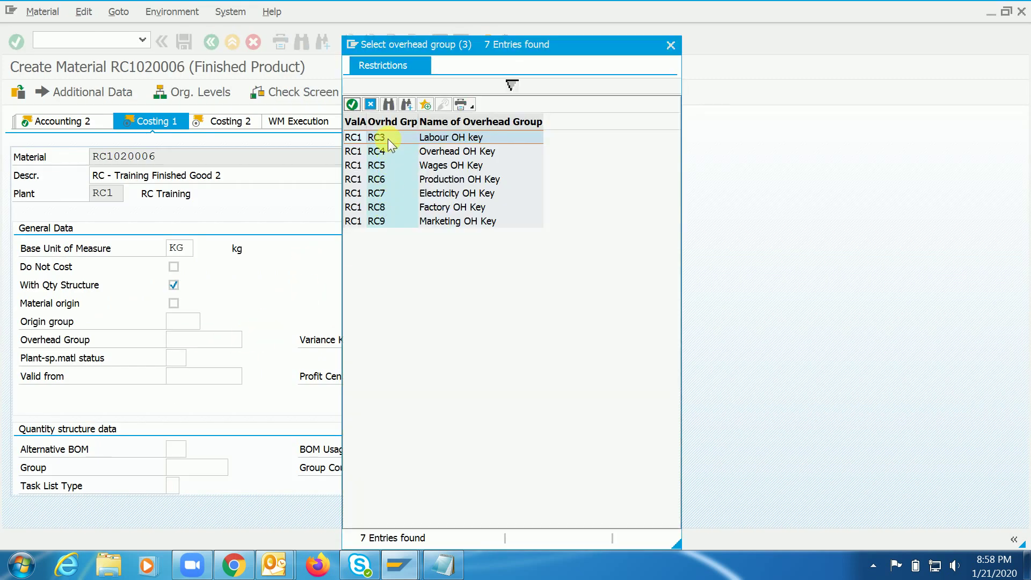
double_click(388, 139)
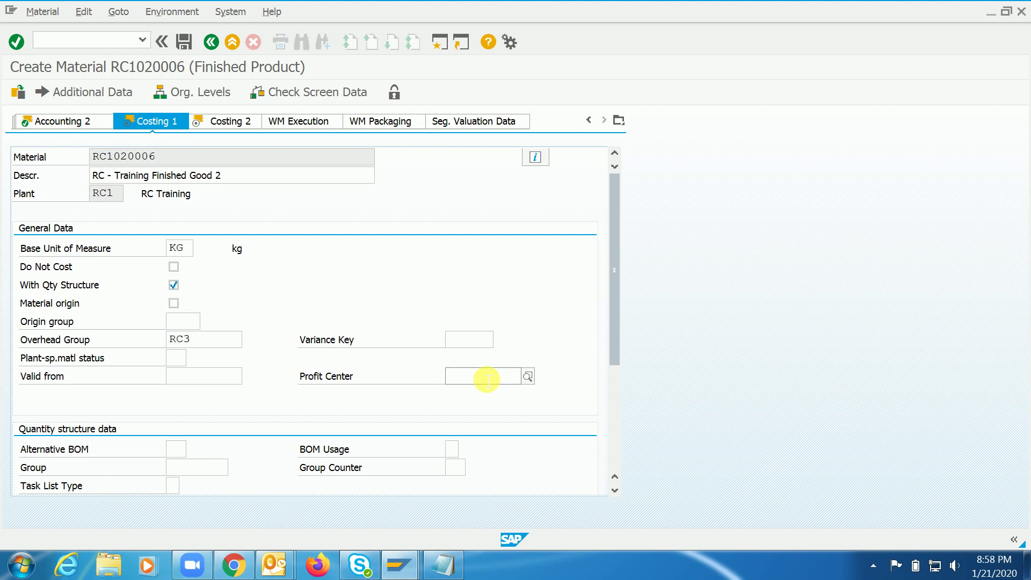
Step: Leave the profit center blank, advance past the Costing 2 view and save material RC1020006
left_click(487, 378)
left_click(487, 387)
key("Return")
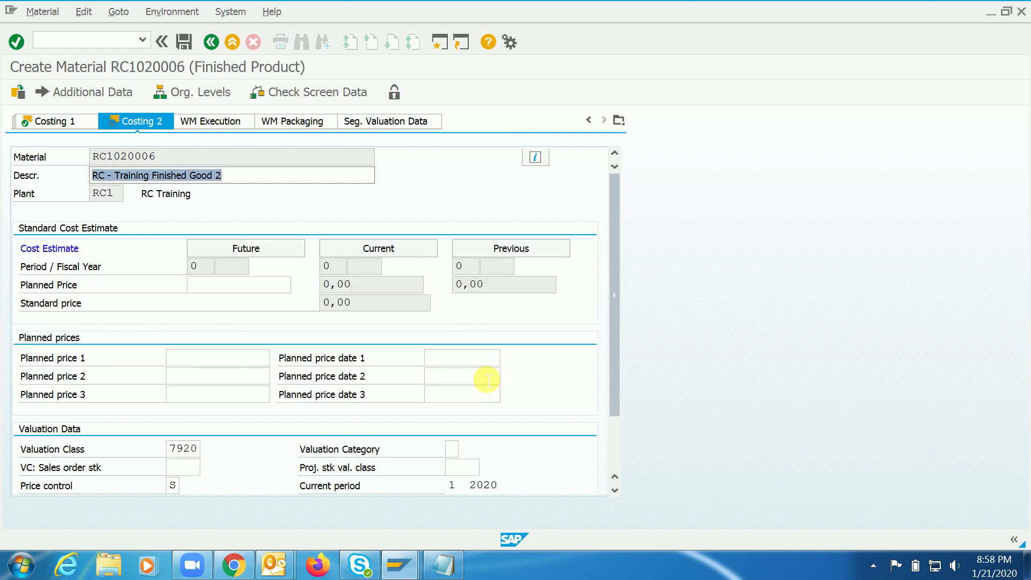
key("Return")
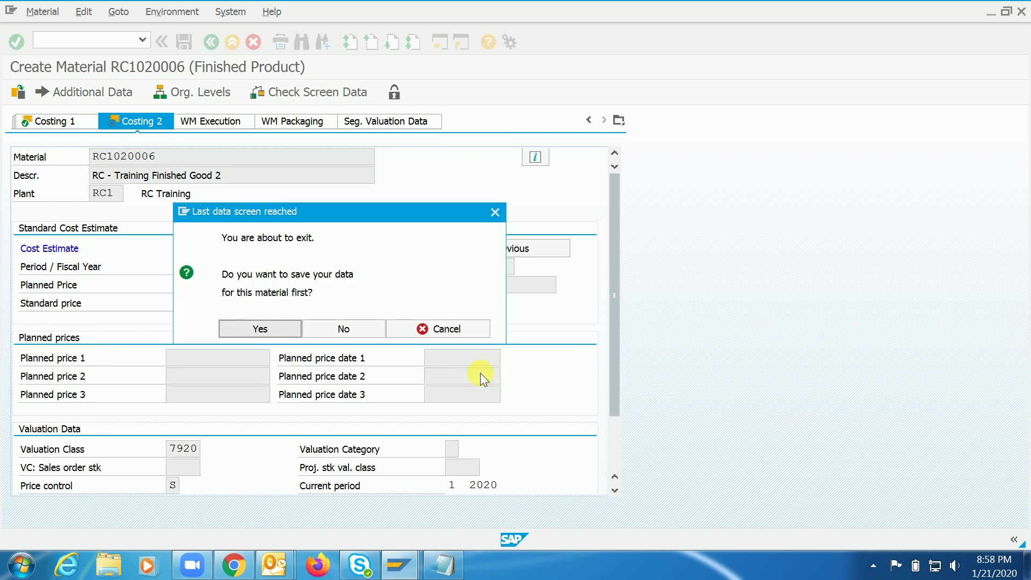
left_click(244, 330)
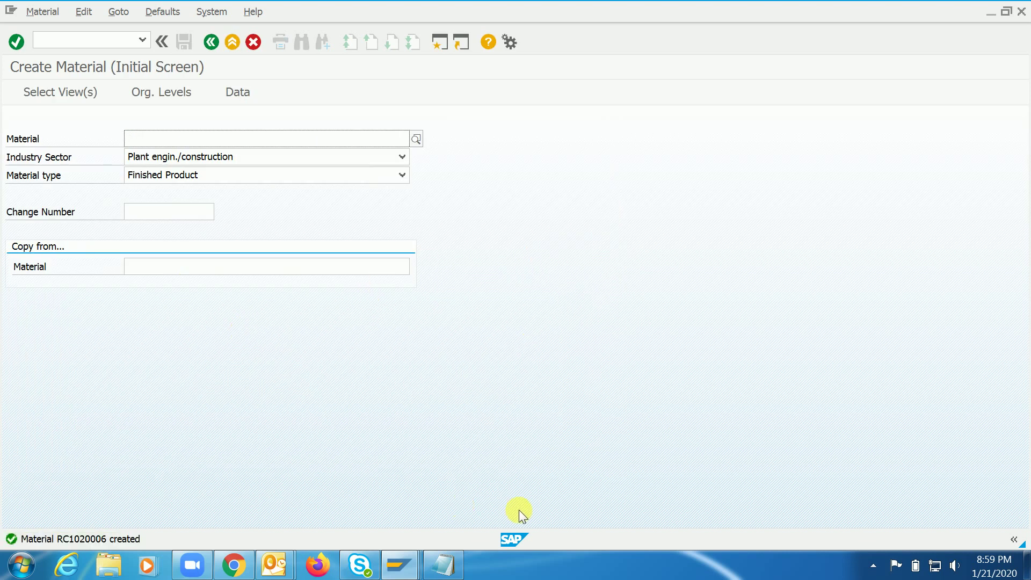
Step: Copy the new material number from the creation message and add the line "Finished Good - RC1020006" to the Notepad notes
double_click(99, 540)
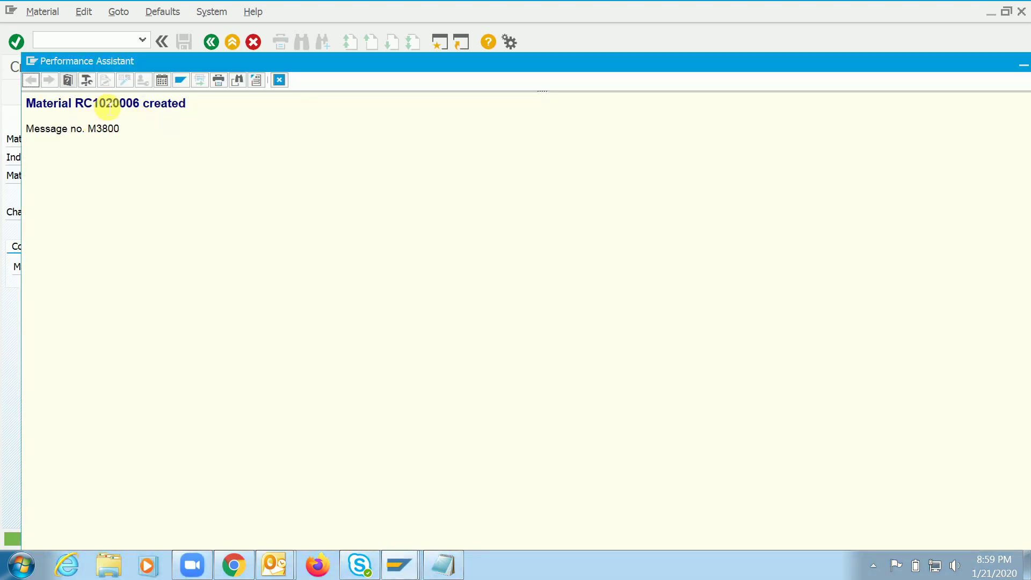
double_click(103, 104)
left_click(279, 80)
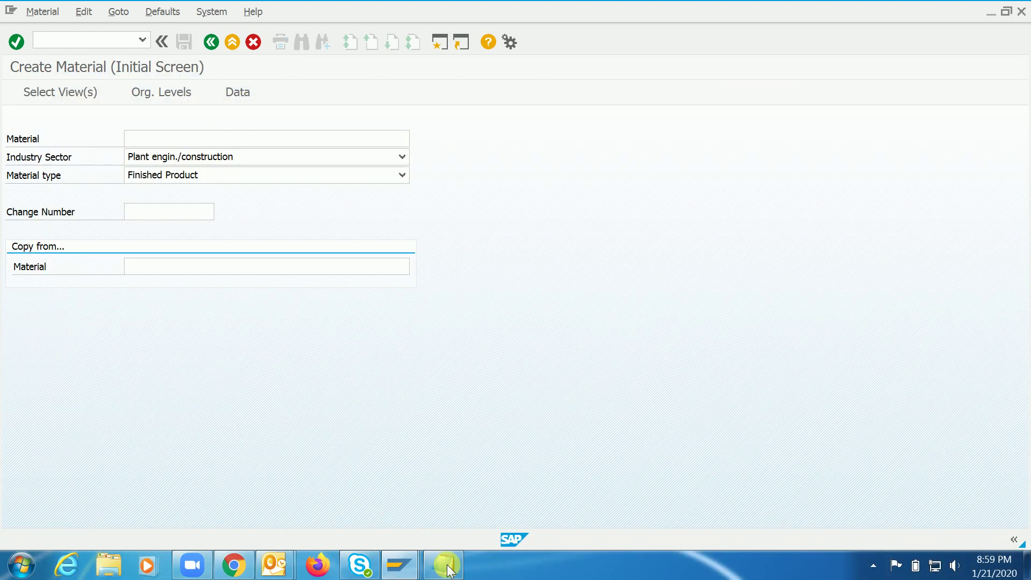
left_click(447, 570)
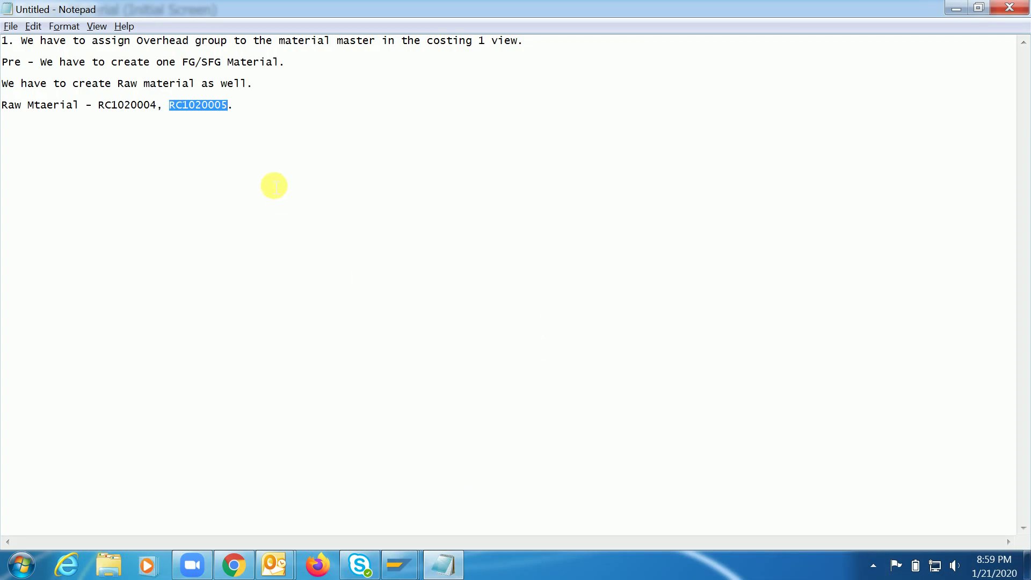
left_click(260, 113)
key("Return")
key("Return")
type("Finished")
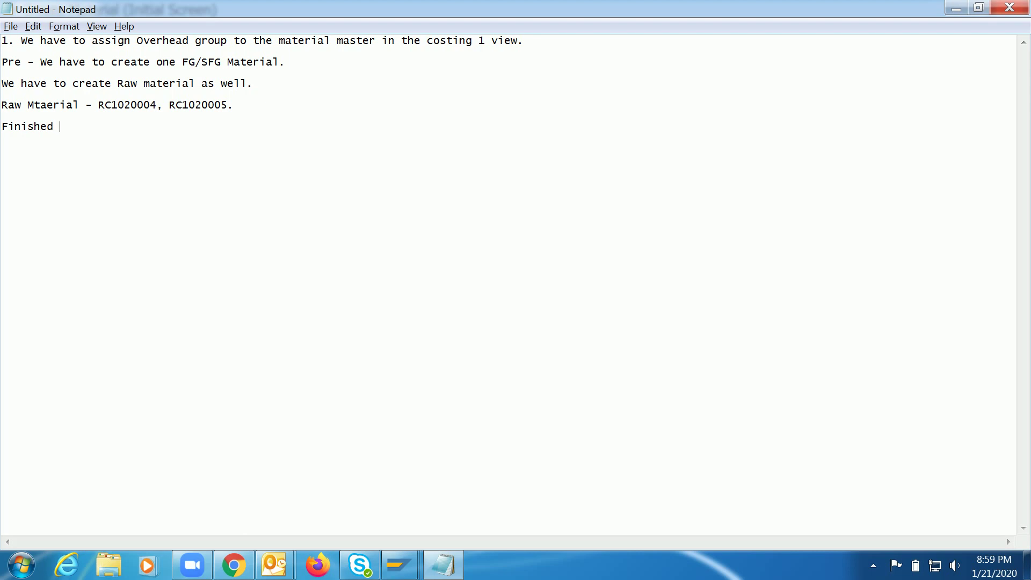
type(" Good - RC1020006")
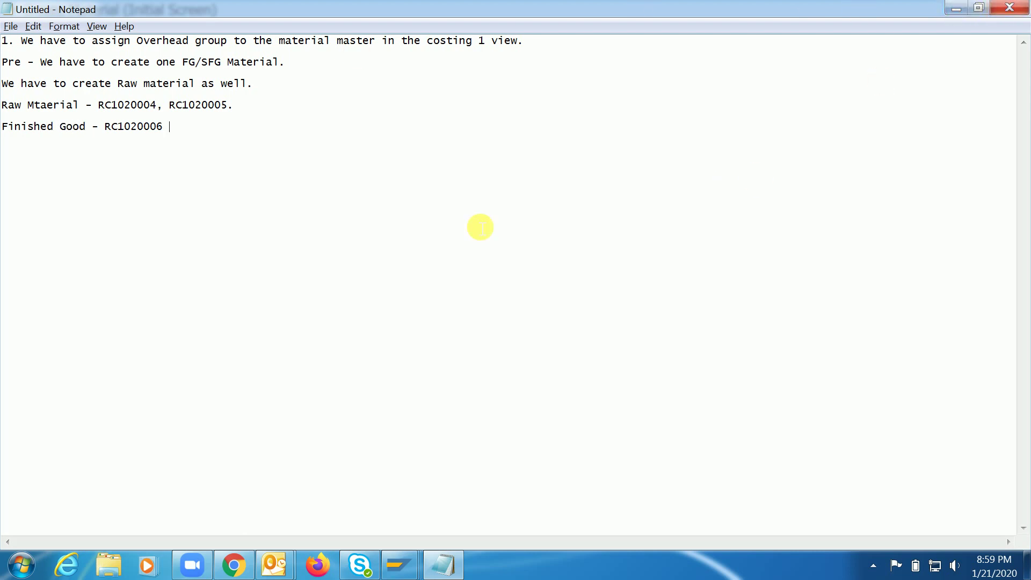
Step: Add the note line "2. Create BOM (Bill of material) - PP consultant" below the finished good line
key("Return")
key("Return")
type("2. Cre")
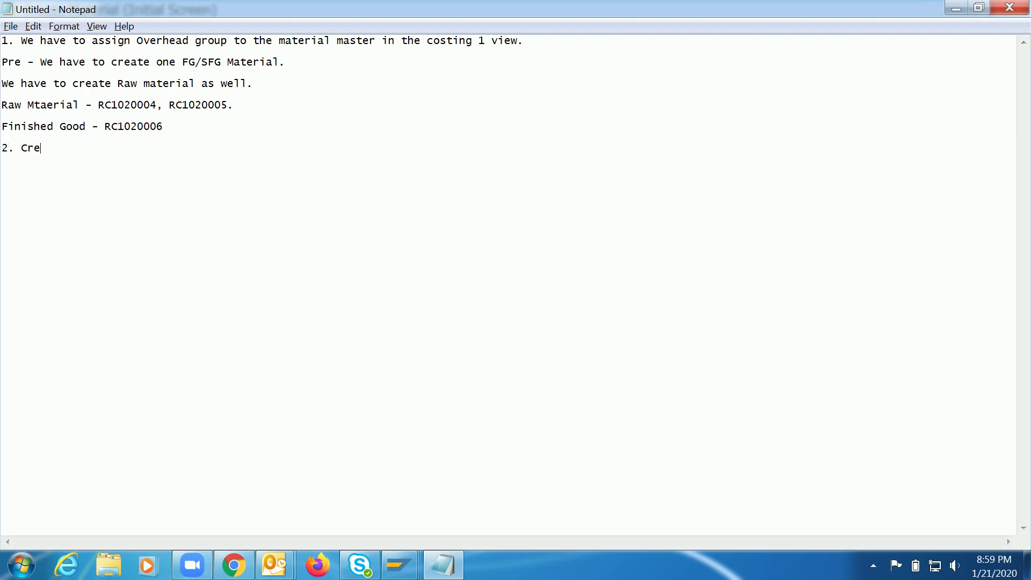
type("ate BOM (Bill of material")
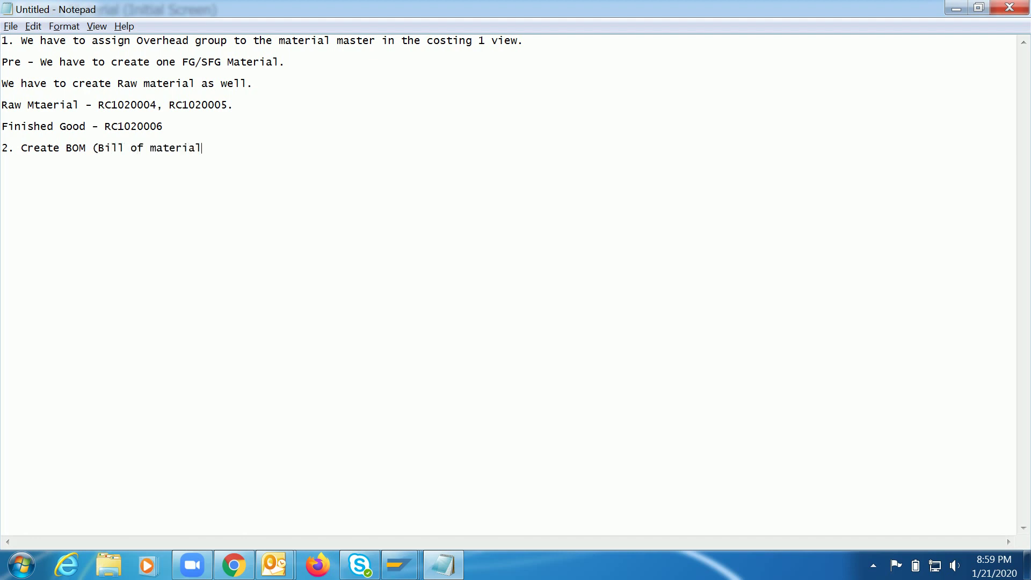
type(") O")
key("BackSpace")
key("BackSpace")
key("BackSpace")
type("- PP consultant")
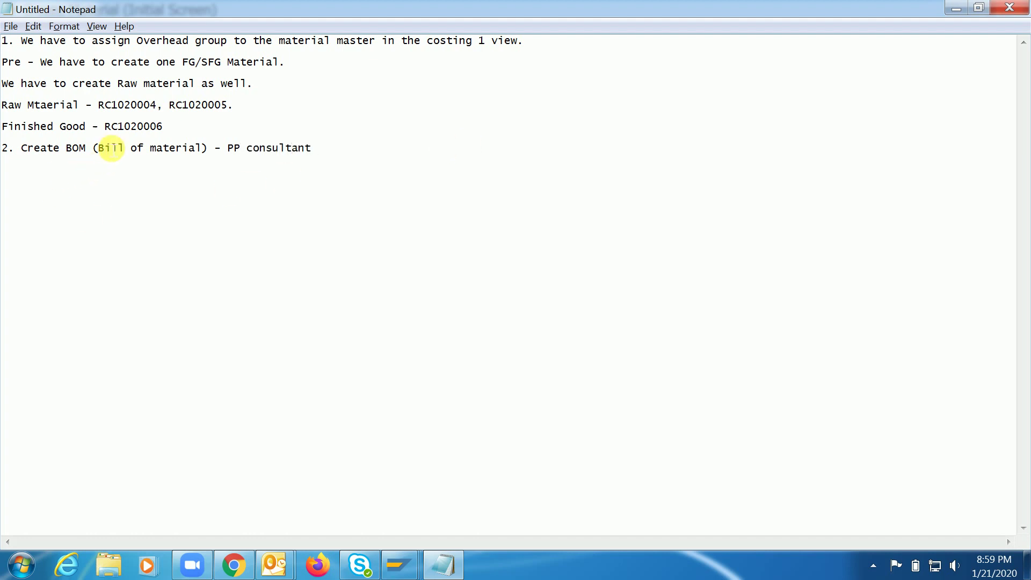
left_click_drag(100, 150, 204, 154)
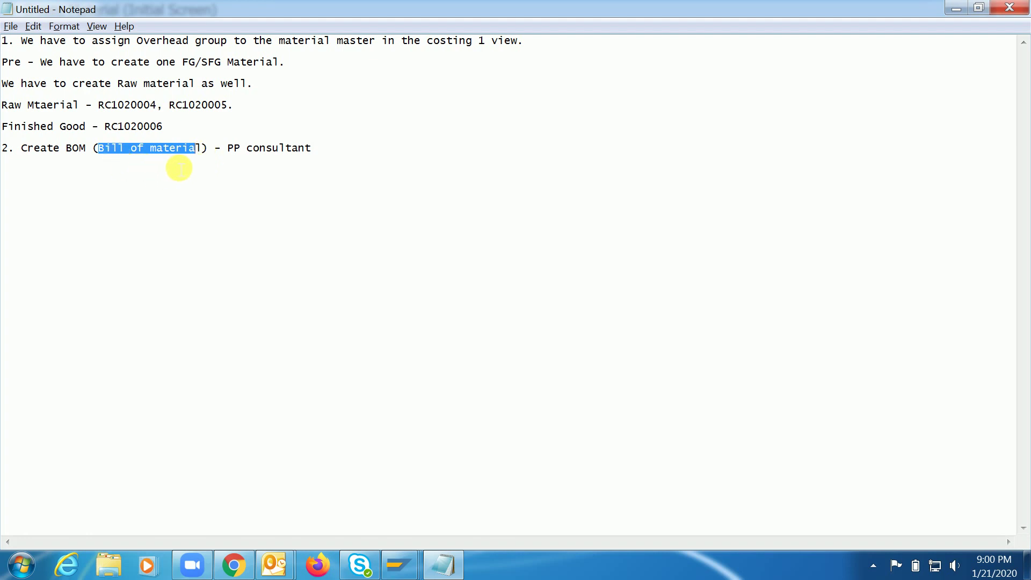
Step: Copy RC1020006 from the notes, start transaction CS01 in SAP and enter it as the BOM's material
double_click(140, 128)
key("ctrl+c")
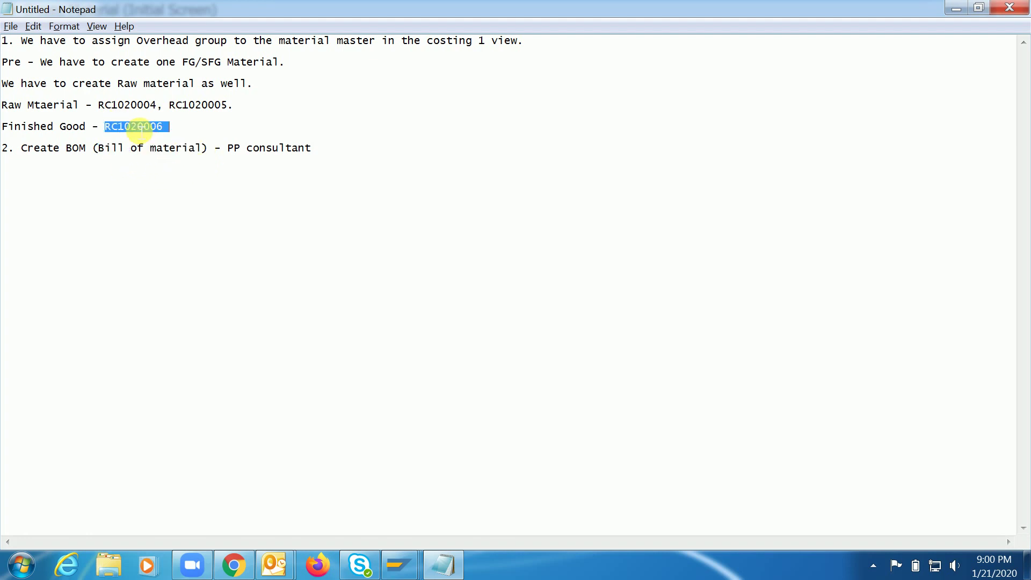
key("alt+Tab")
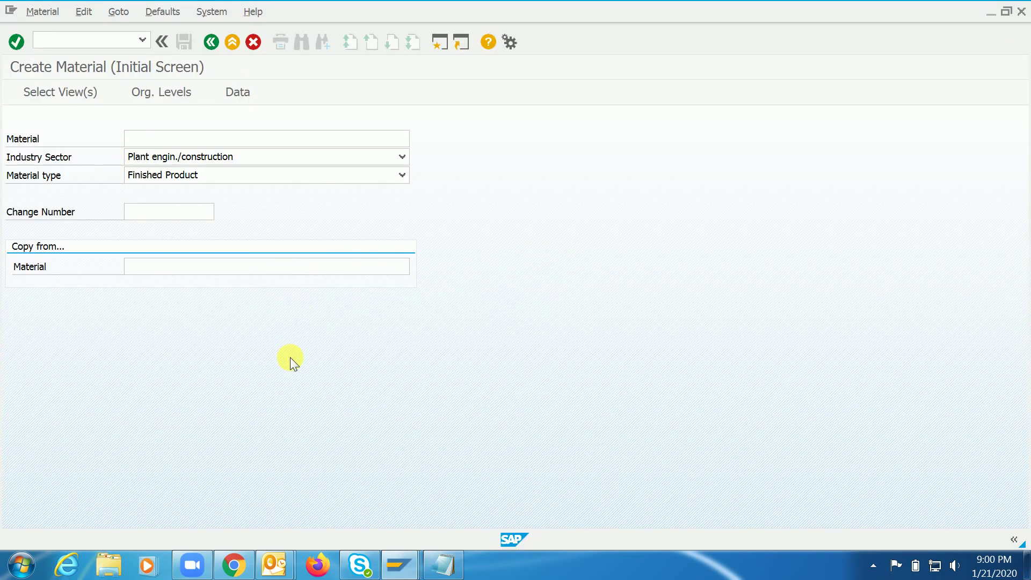
type("/ncs01")
key("Return")
key("ctrl+v")
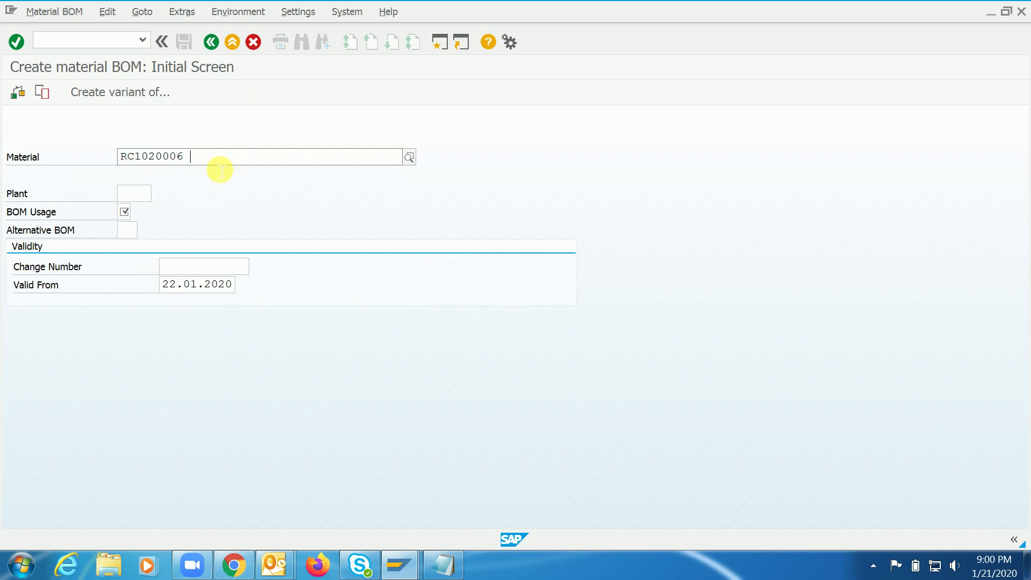
Step: Enter plant RC1 for the new material BOM of RC1020006
key("Tab")
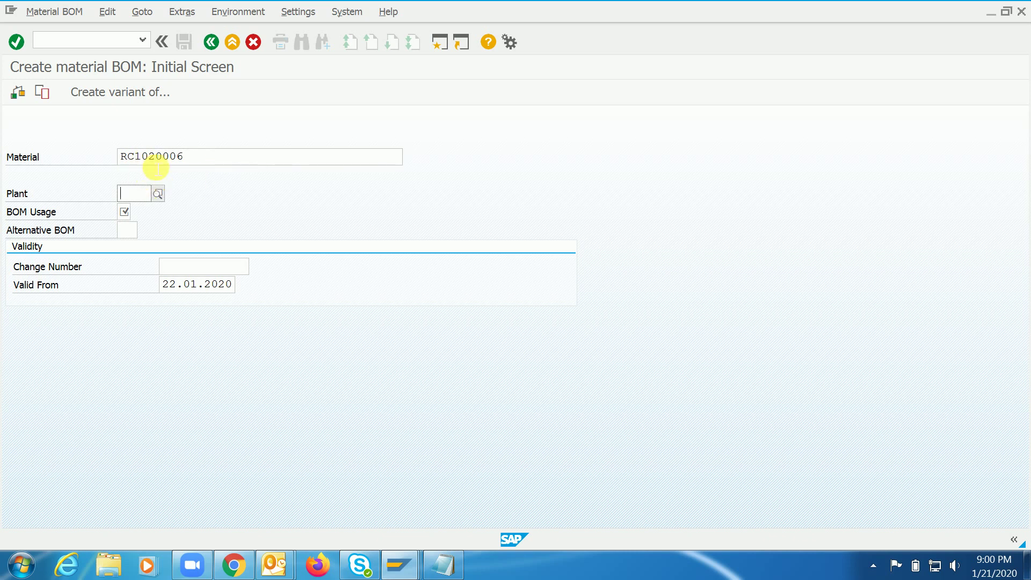
left_click(210, 157)
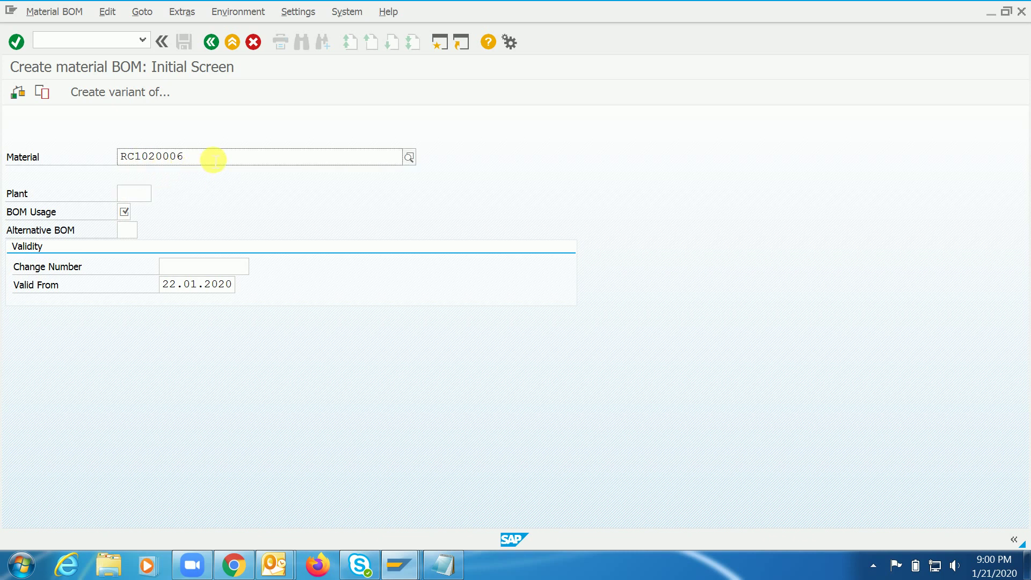
left_click(138, 204)
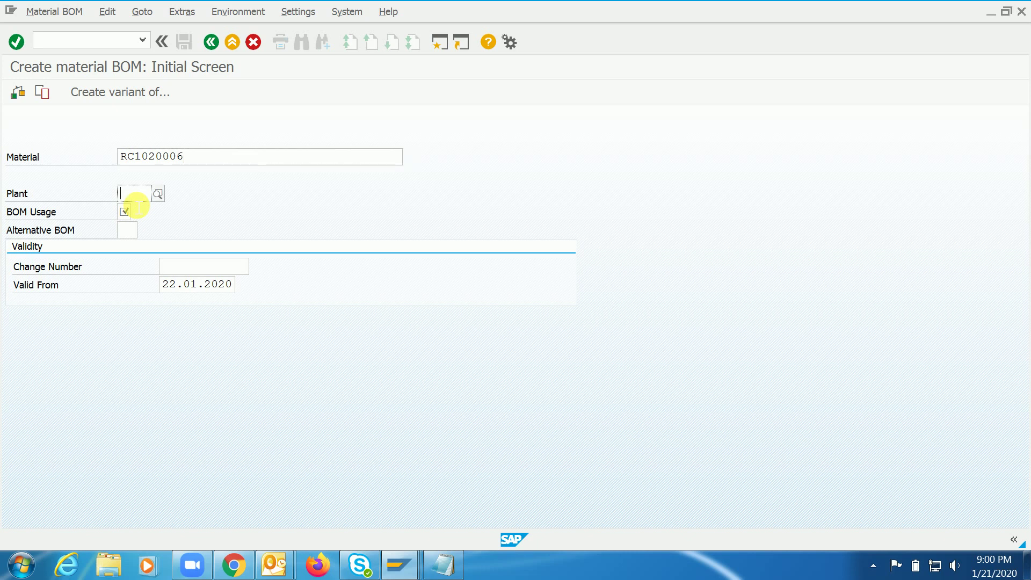
type("RC1")
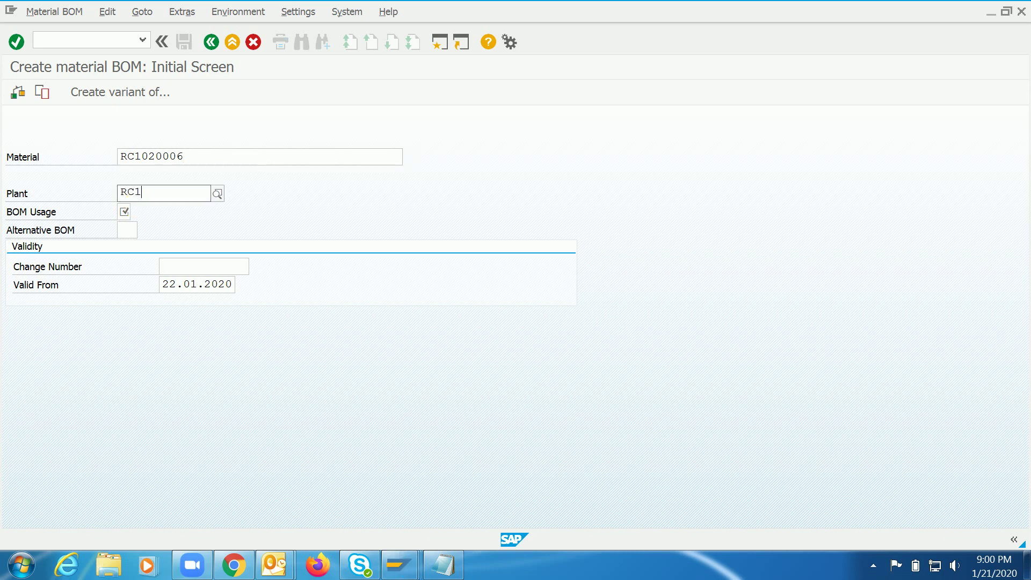
key("Down")
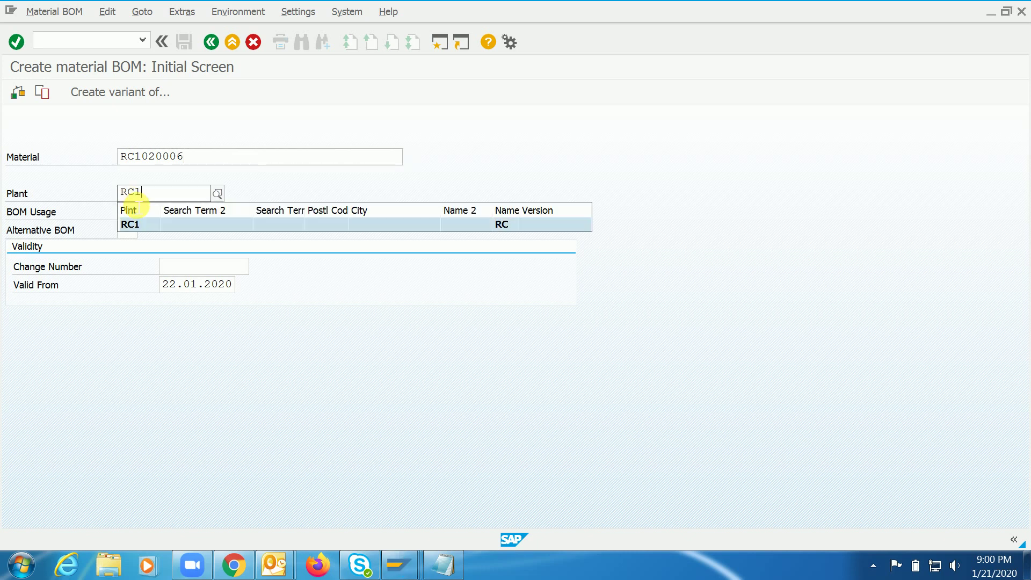
key("Tab")
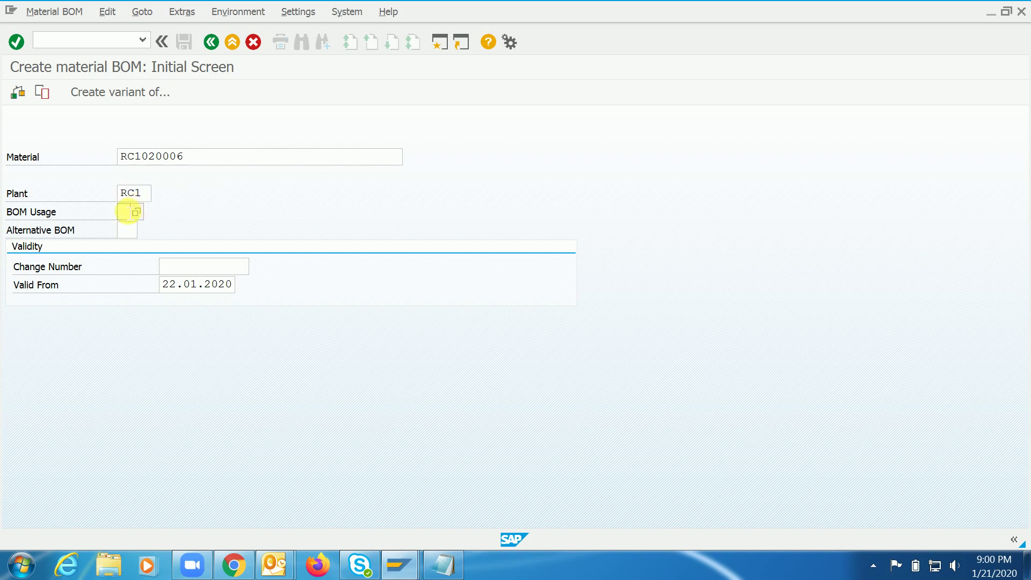
Step: Review the available BOM usages and choose usage 1 (Production) for the BOM
key("F4")
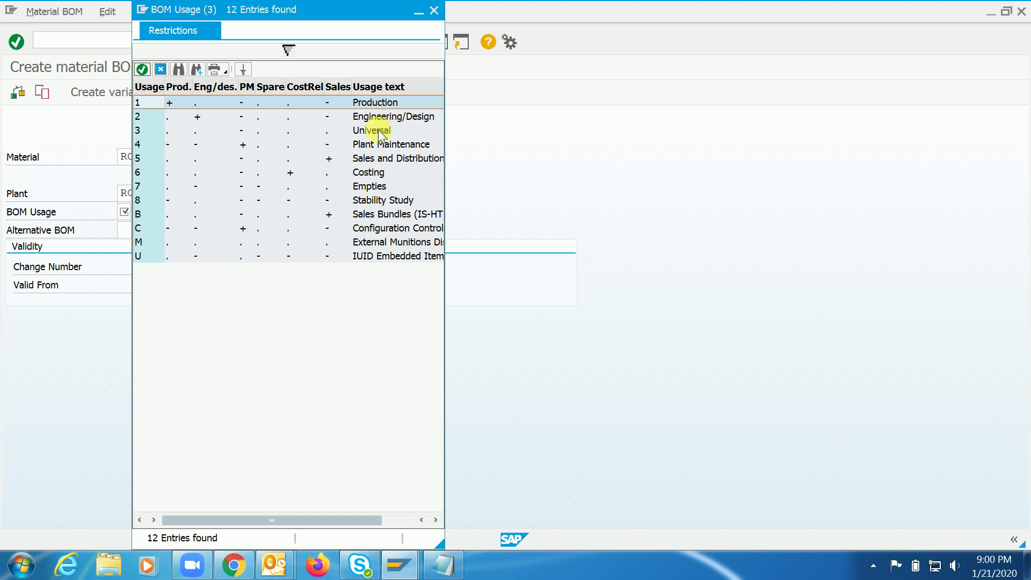
left_click(372, 171)
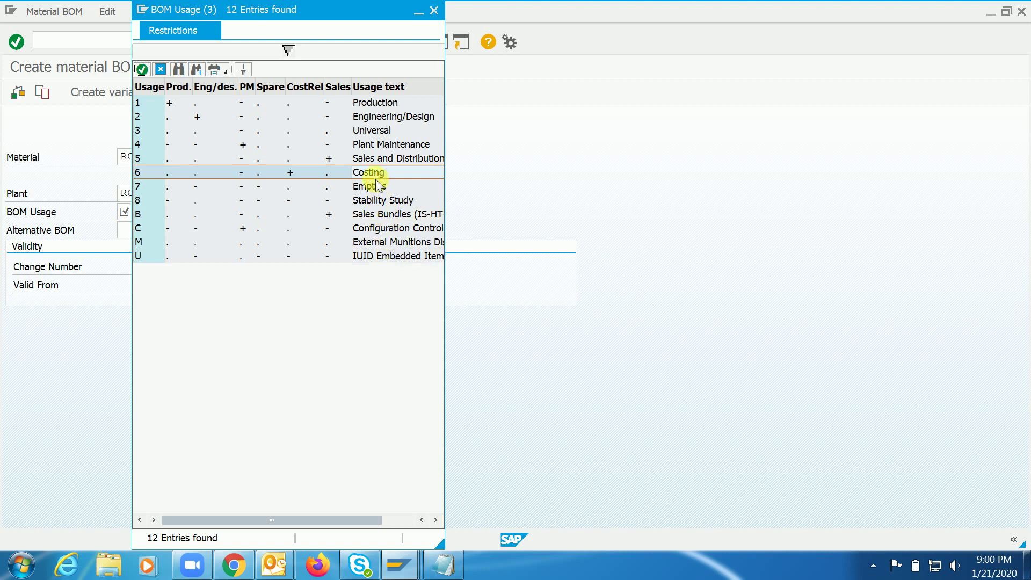
left_click(378, 157)
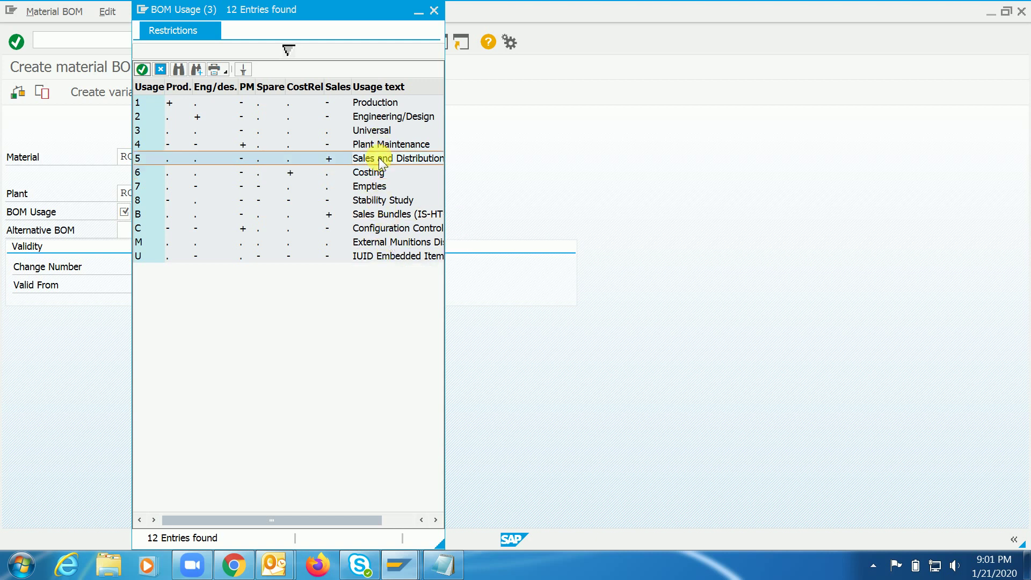
left_click(379, 229)
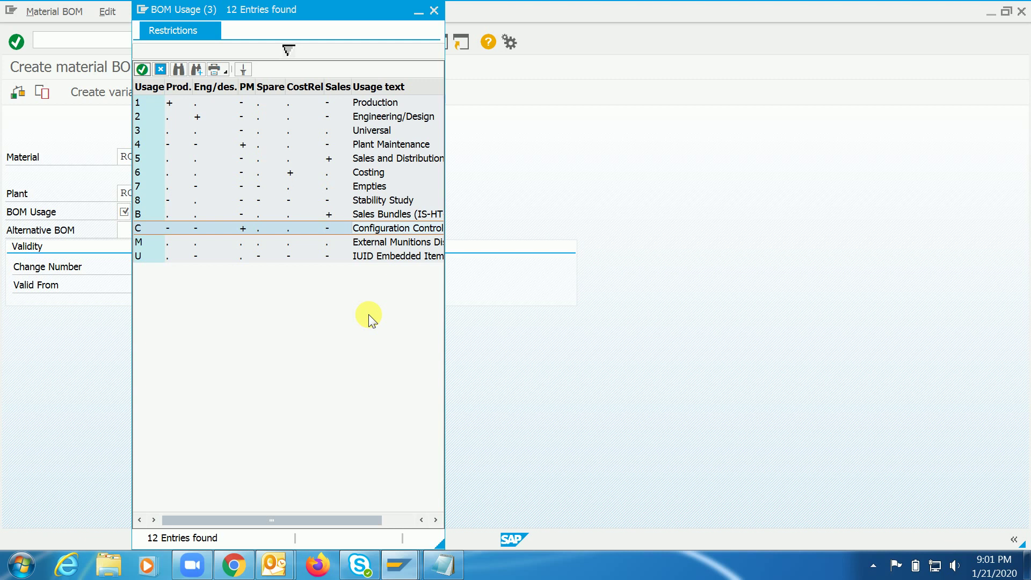
left_click(374, 102)
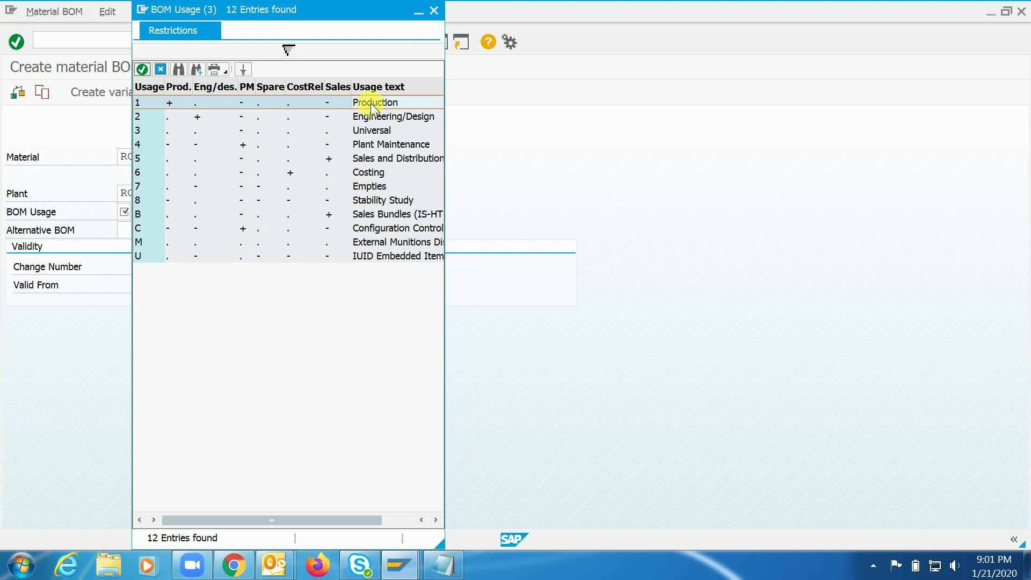
left_click(371, 103)
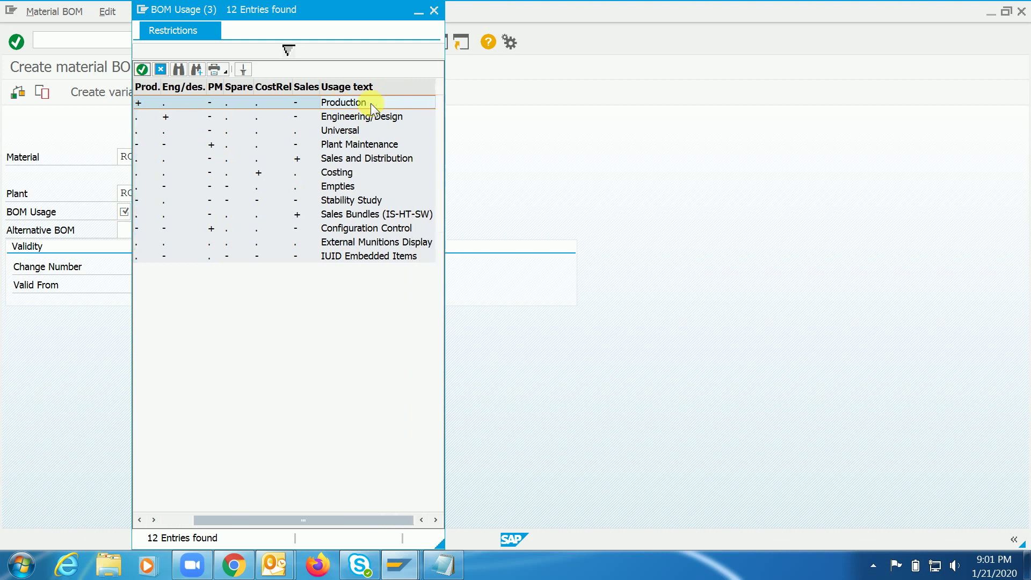
double_click(358, 102)
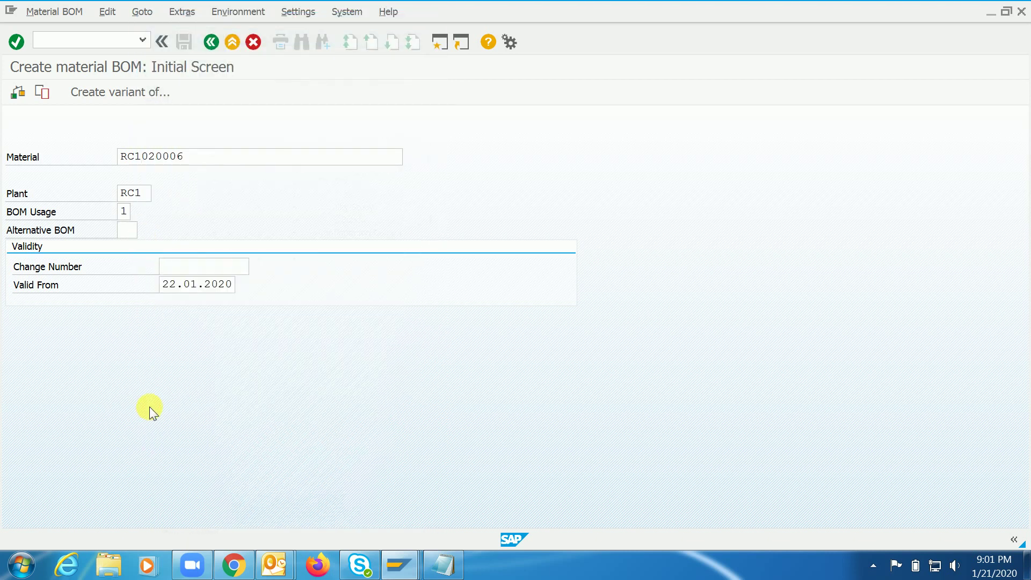
Step: Open the BOM's item overview, review the available item categories and choose L (Stock item) for item 0010
key("Return")
key("Tab")
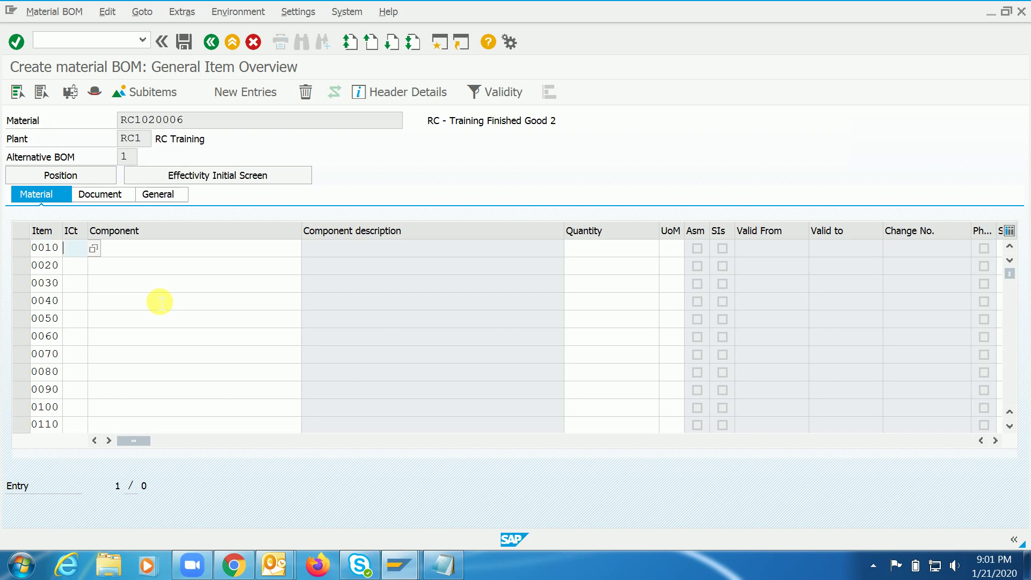
key("F4")
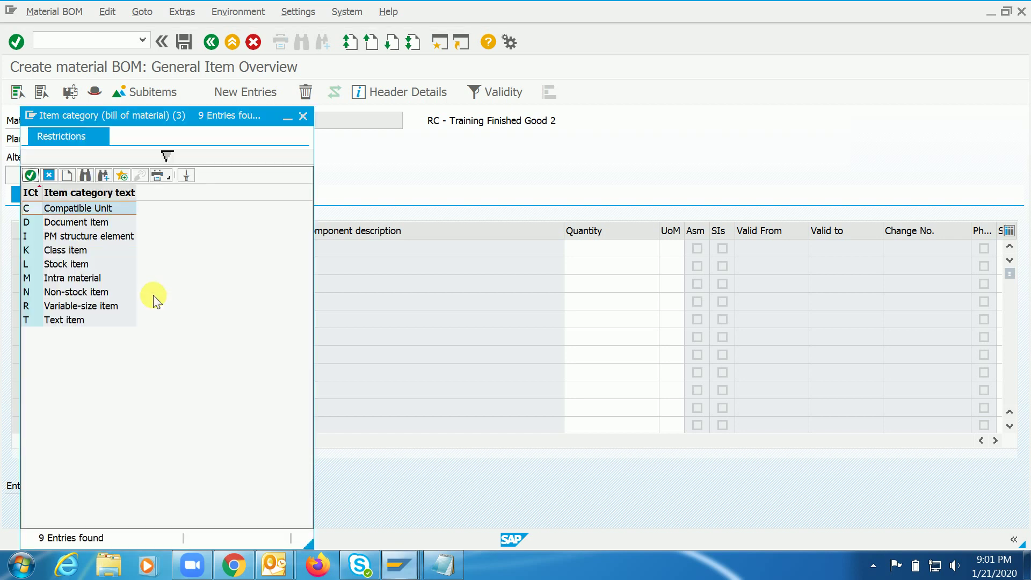
left_click_drag(150, 117, 505, 23)
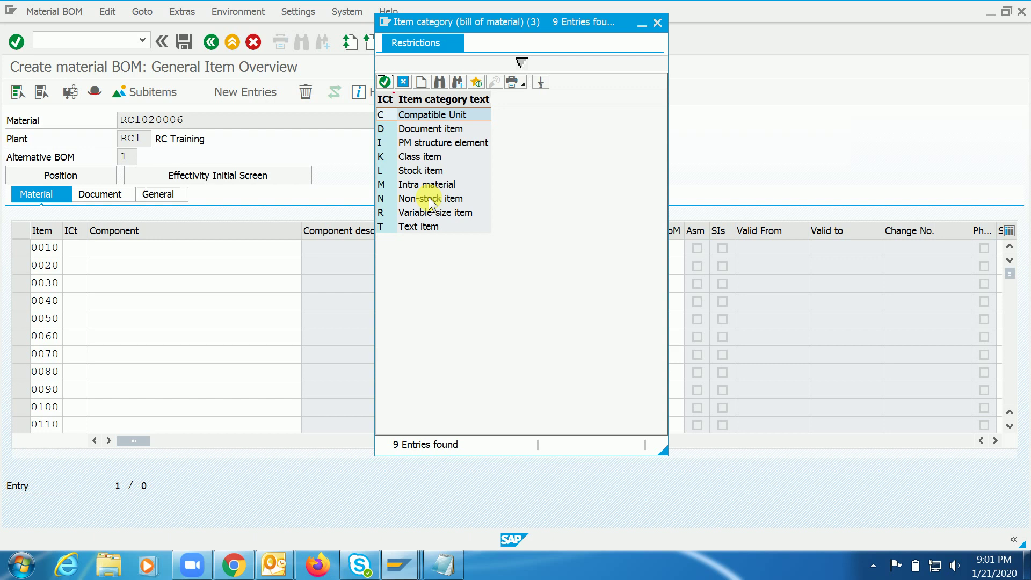
left_click(414, 170)
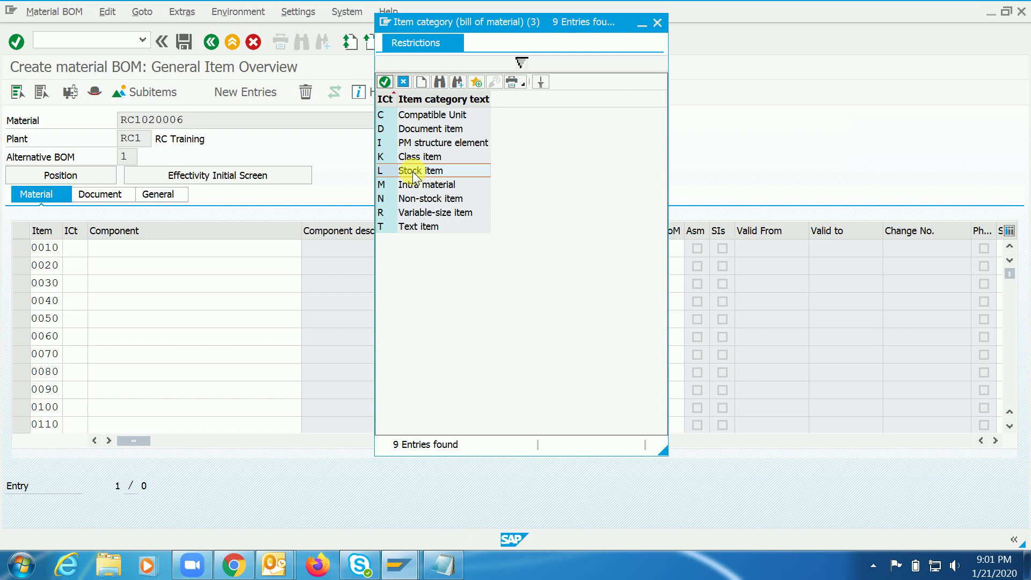
left_click(421, 199)
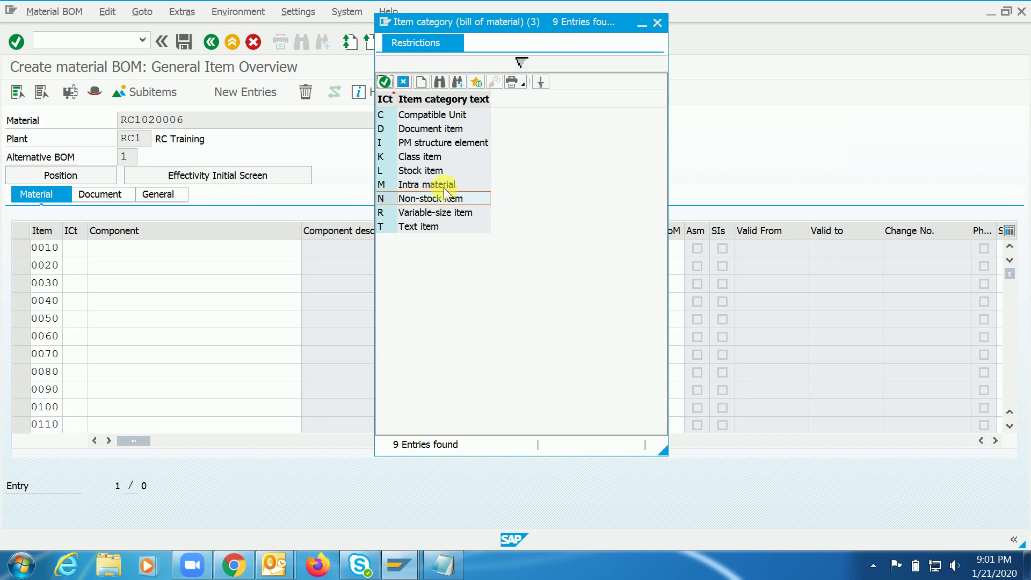
left_click(421, 174)
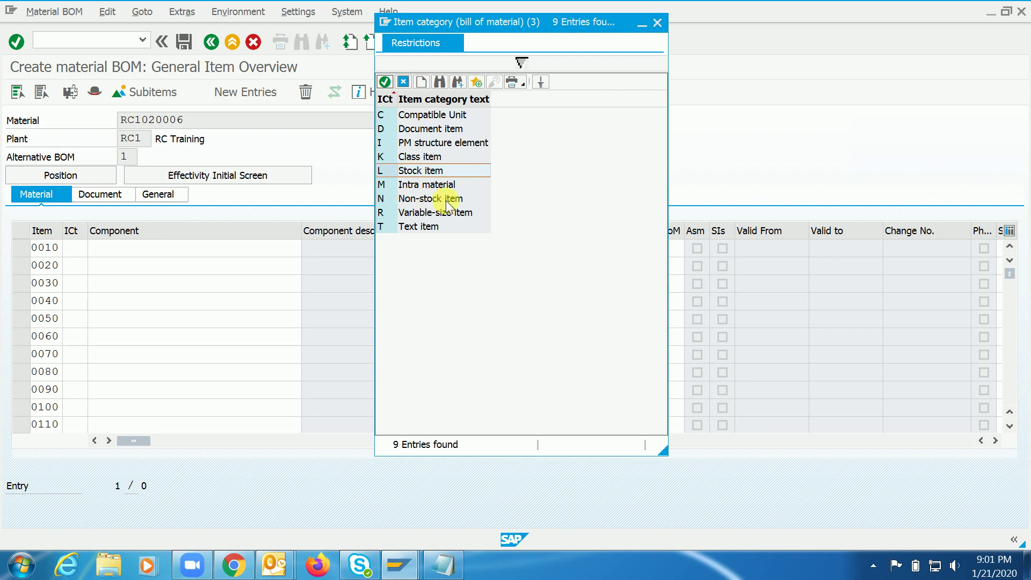
double_click(418, 171)
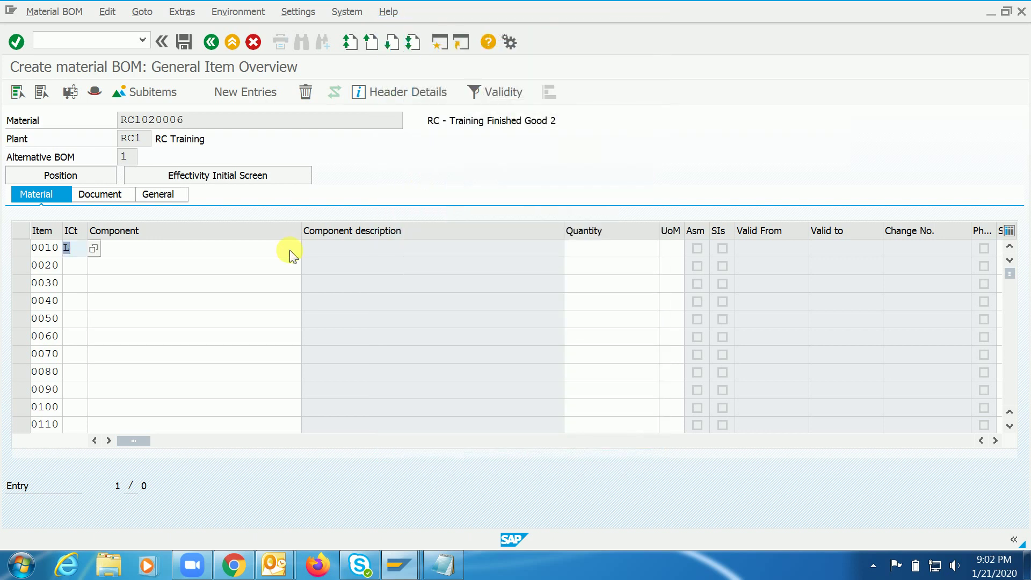
Step: Switch to the Notepad notes and copy the first raw material number, RC1020004
key("Tab")
key("space")
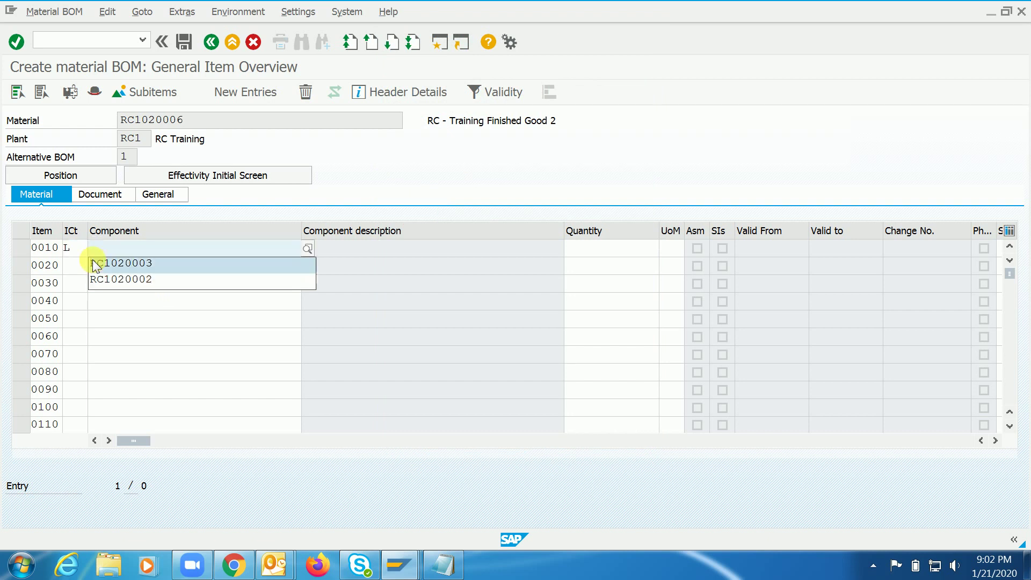
left_click(80, 248)
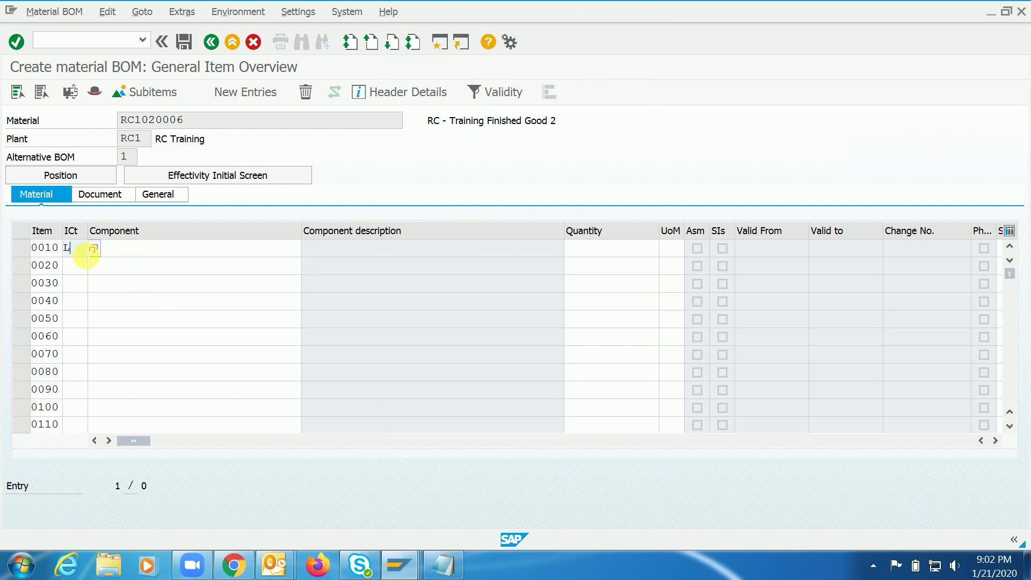
left_click(169, 253)
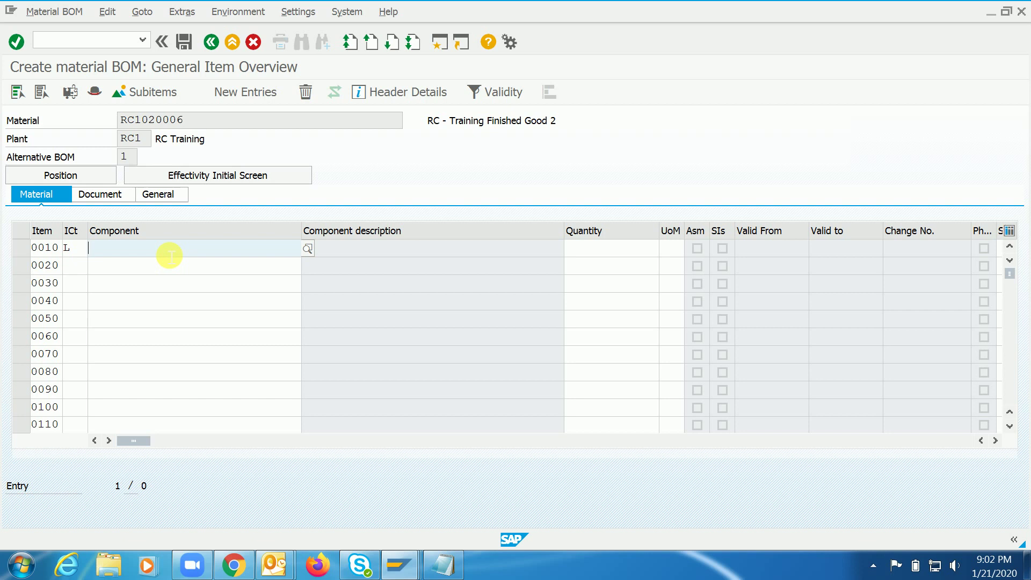
left_click(443, 565)
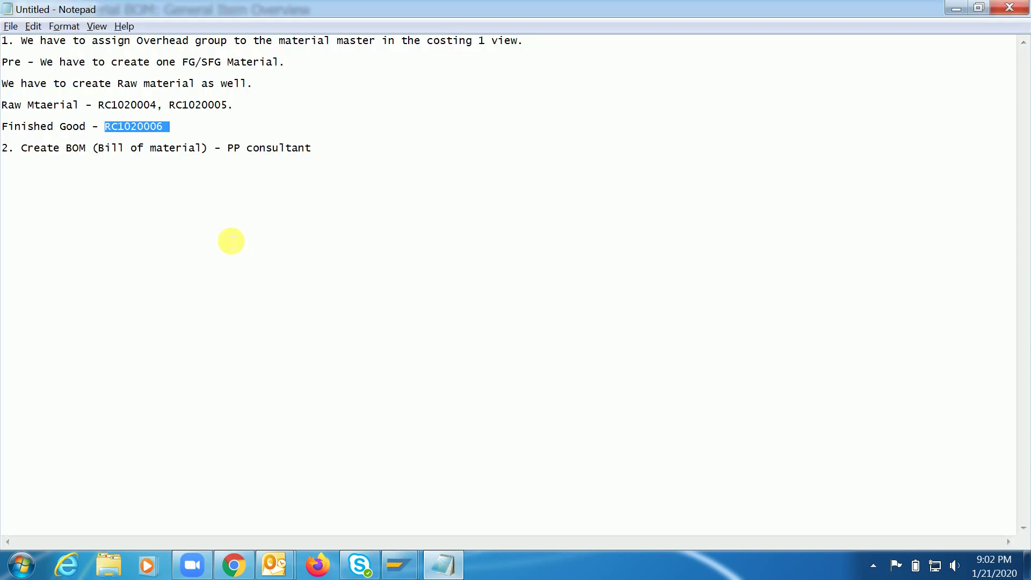
double_click(127, 104)
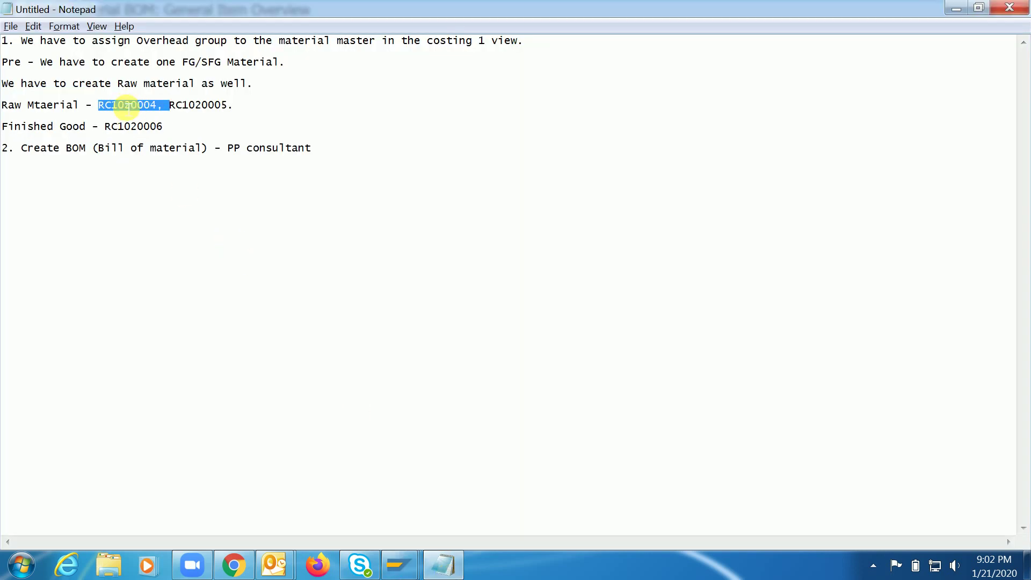
left_click(230, 127)
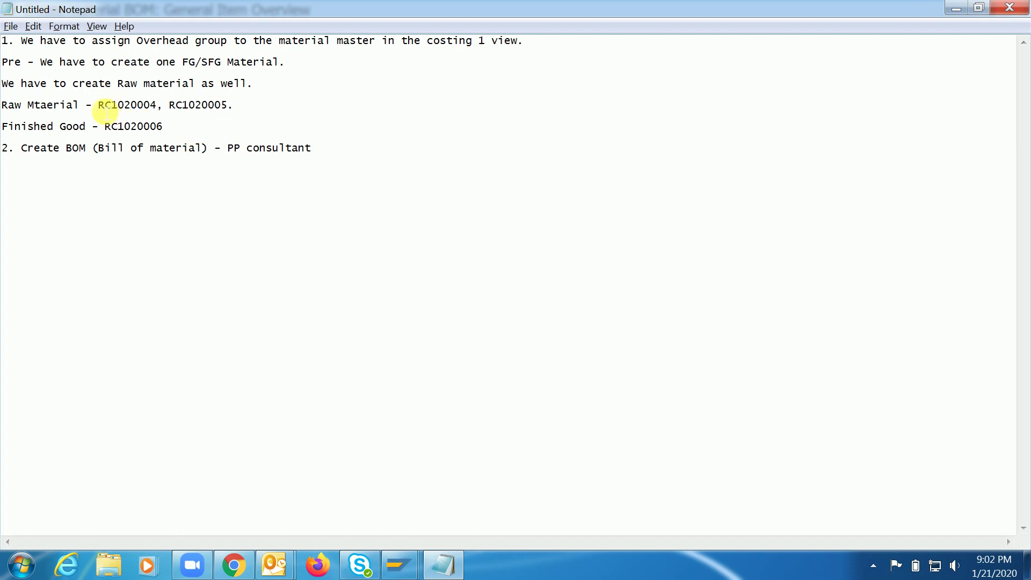
left_click_drag(98, 106, 161, 113)
key("ctrl+c")
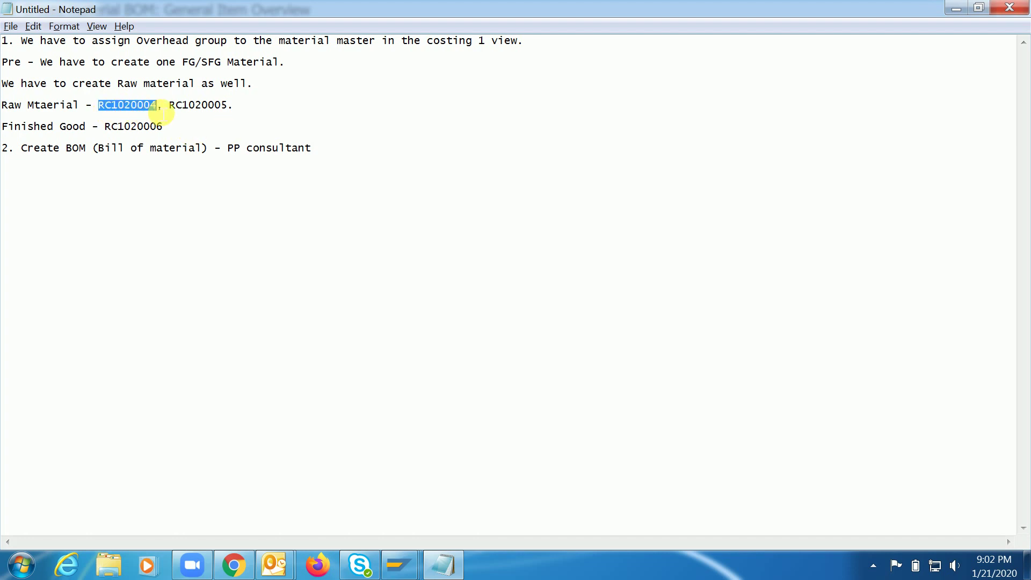
Step: Back in SAP, enter RC1020004 as the component of item 0010 with a quantity of 4 KG
key("alt+Tab")
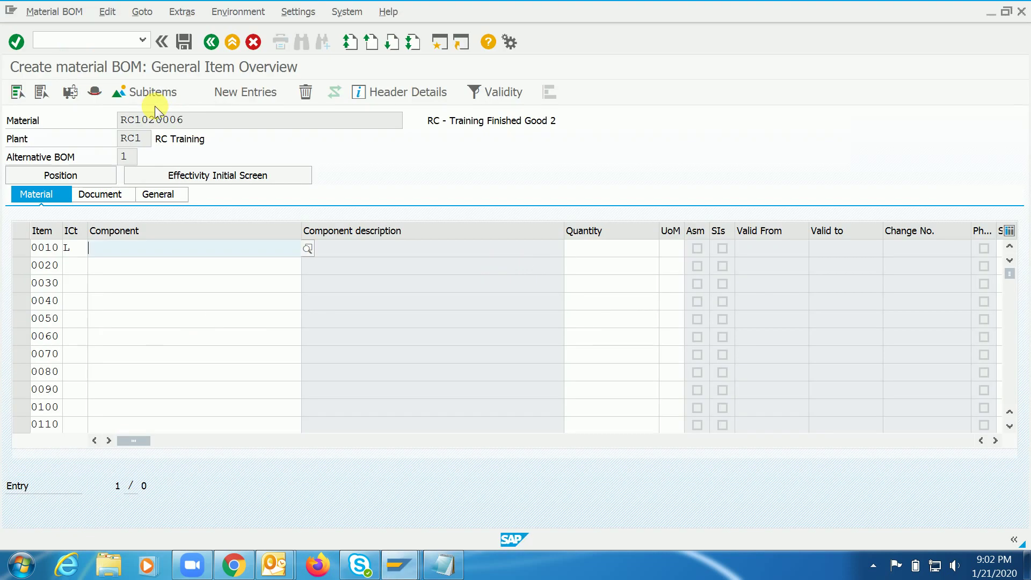
key("ctrl+v")
key("Return")
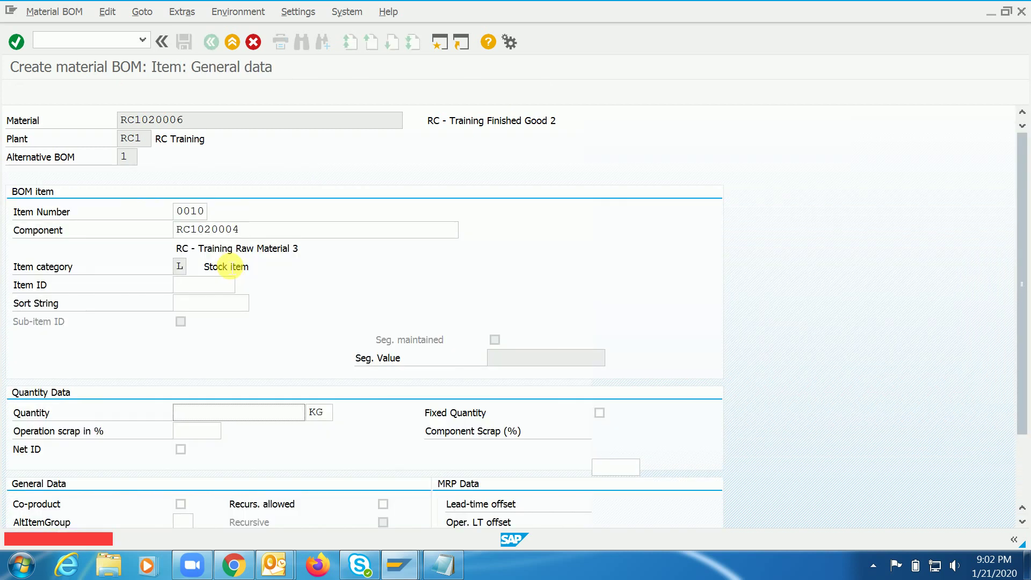
type("4")
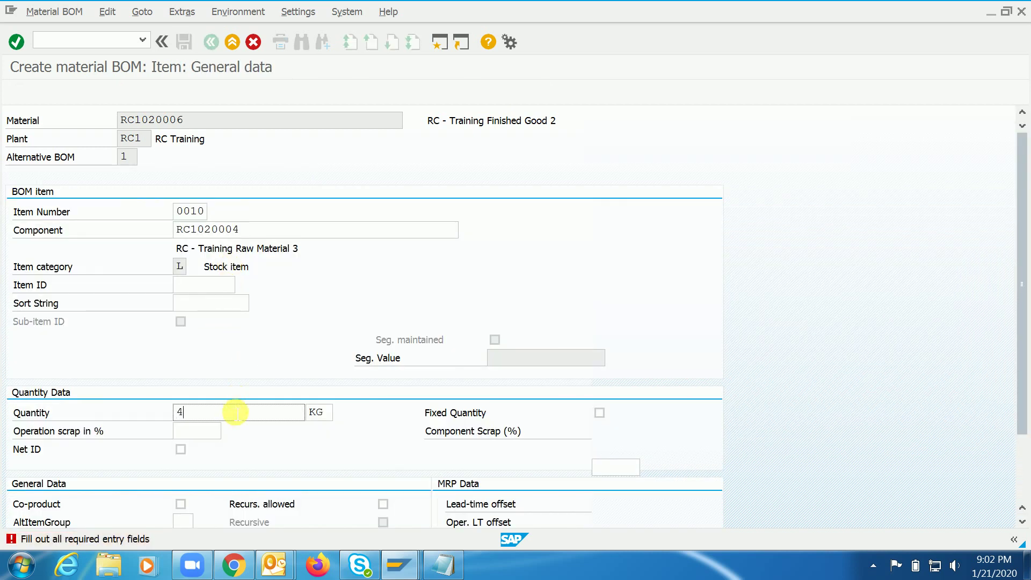
key("Return")
Step: Add item 0020 with item category L, component RC1020005 and a quantity of 6 KG
left_click(86, 274)
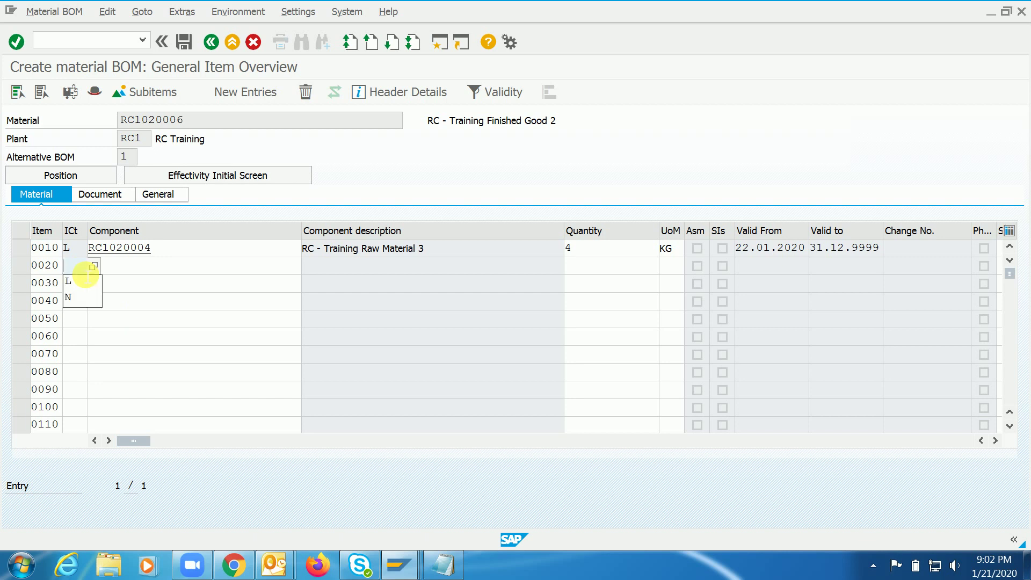
key("Down")
key("Return")
key("Tab")
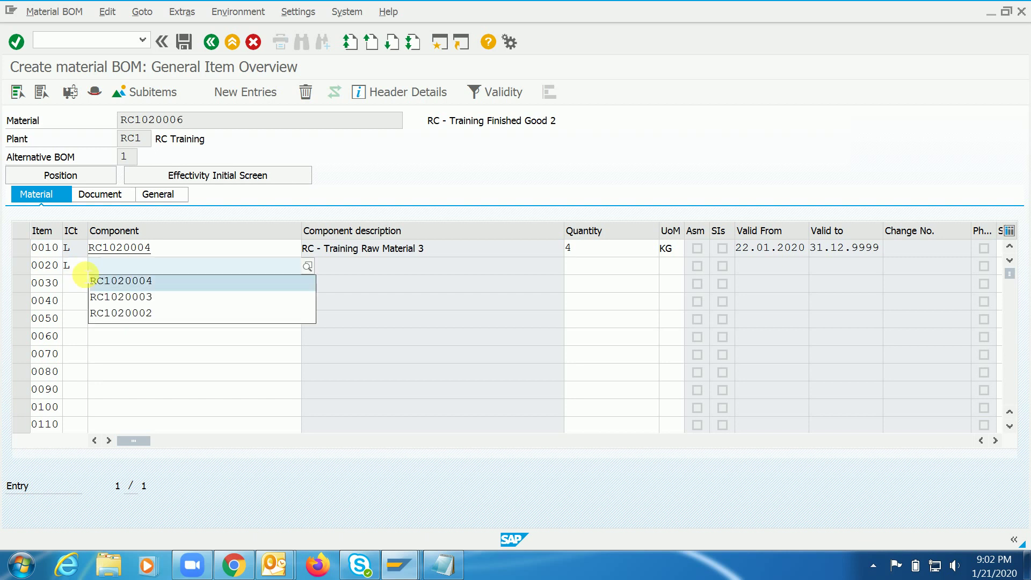
type("RC1020005")
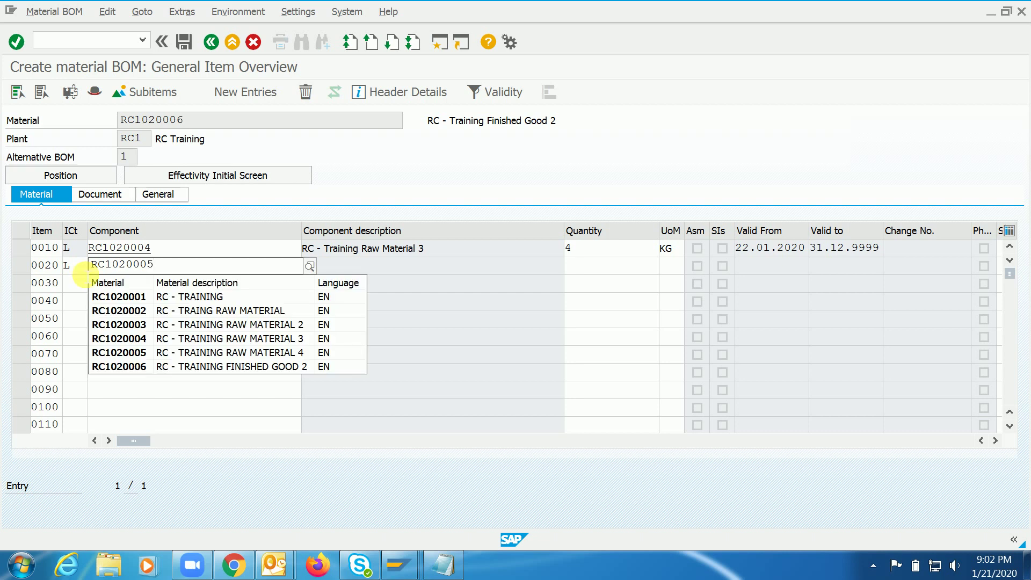
key("Return")
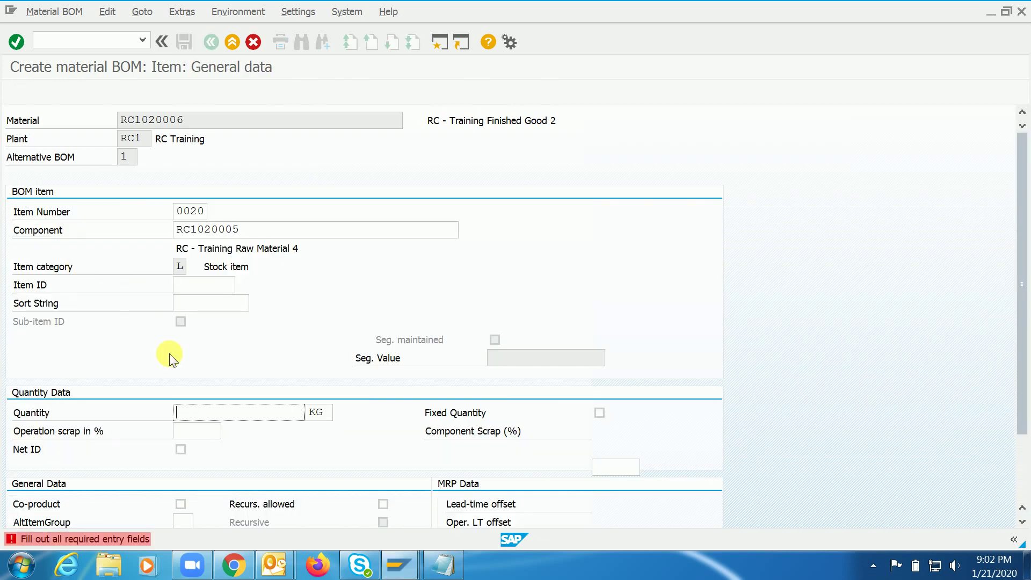
type("6")
key("Return")
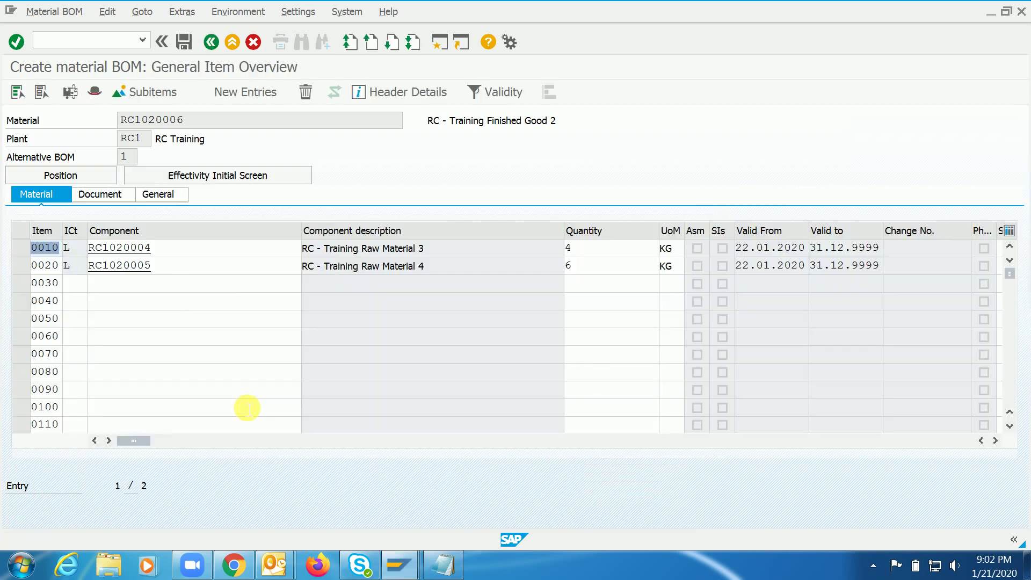
Step: Check the component lines, save the BOM, and view and close the details of the status message
left_click(177, 270)
left_click(591, 266)
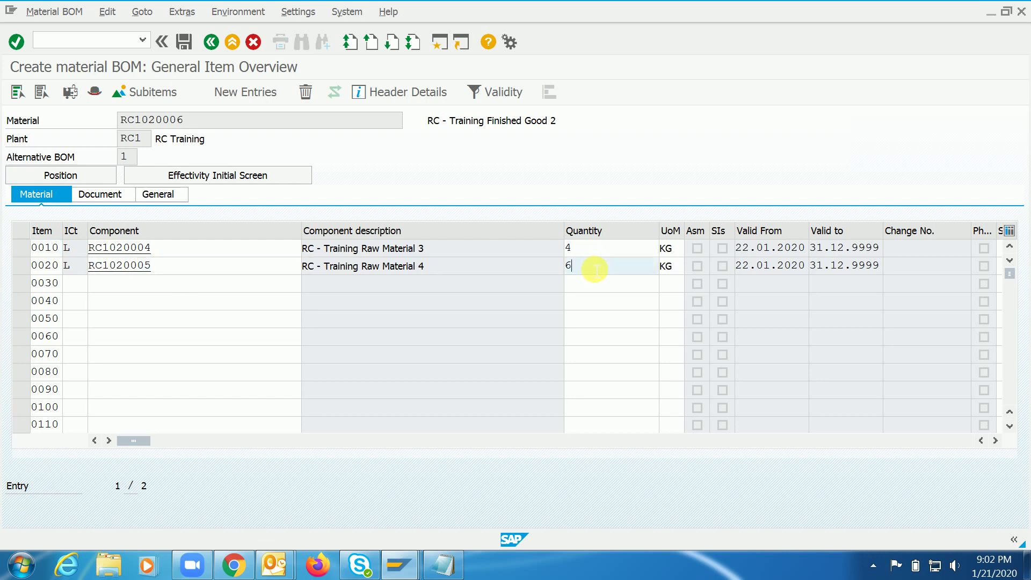
left_click(175, 271)
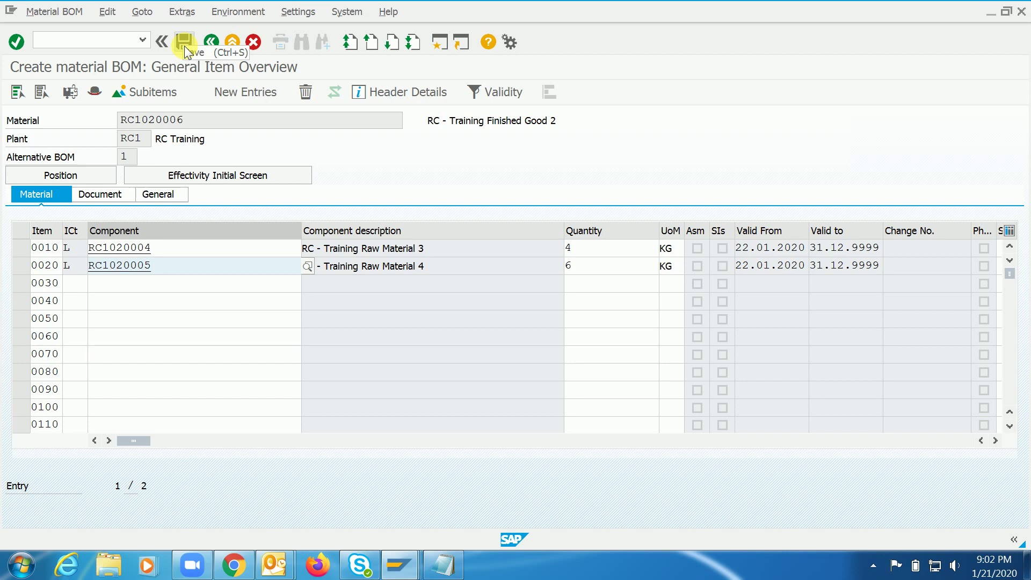
left_click(184, 44)
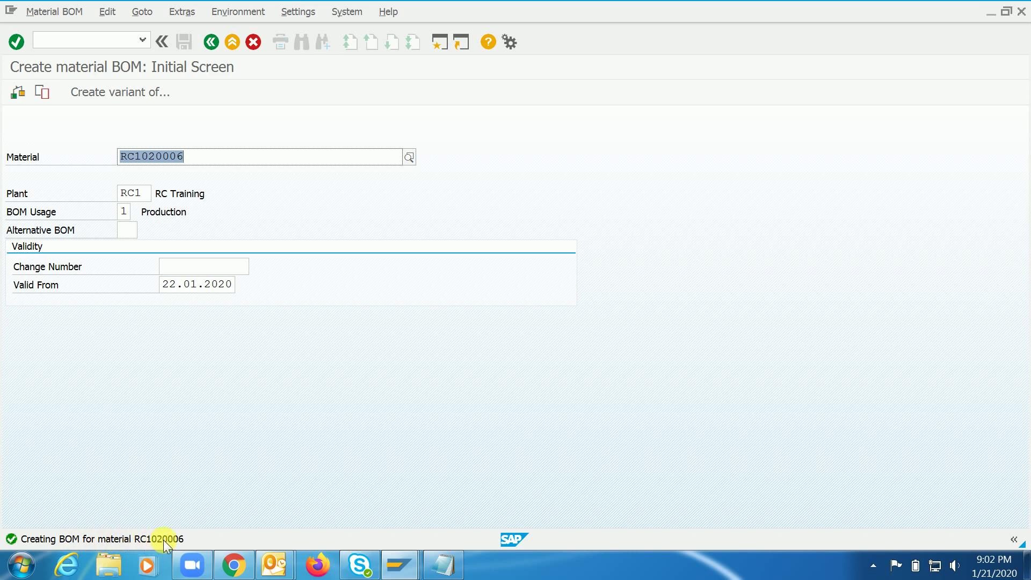
key("Return")
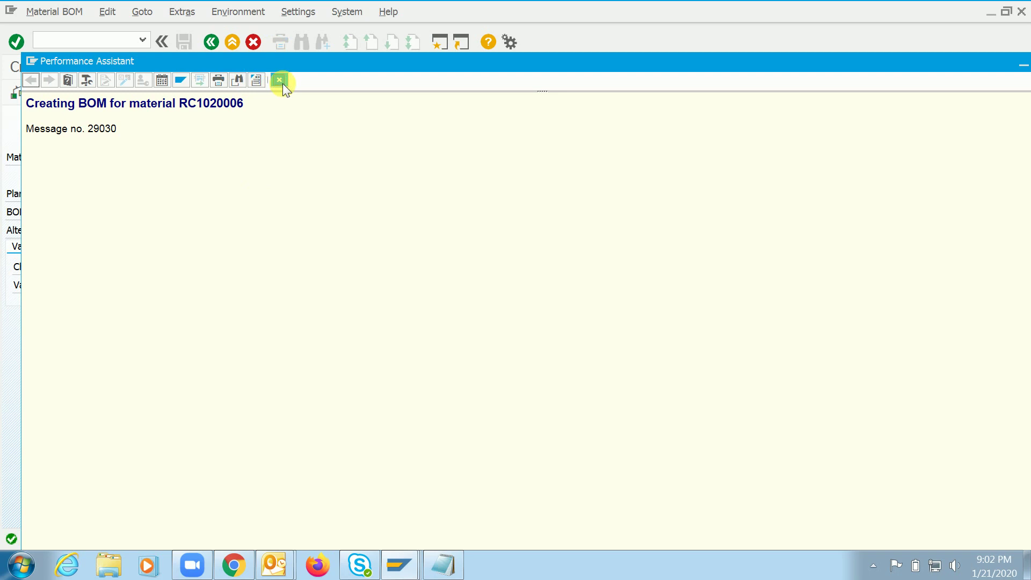
left_click(279, 80)
Step: In the Notepad notes, add the line "BOM has been created for RC1020006 ." below the Create BOM line
left_click(443, 565)
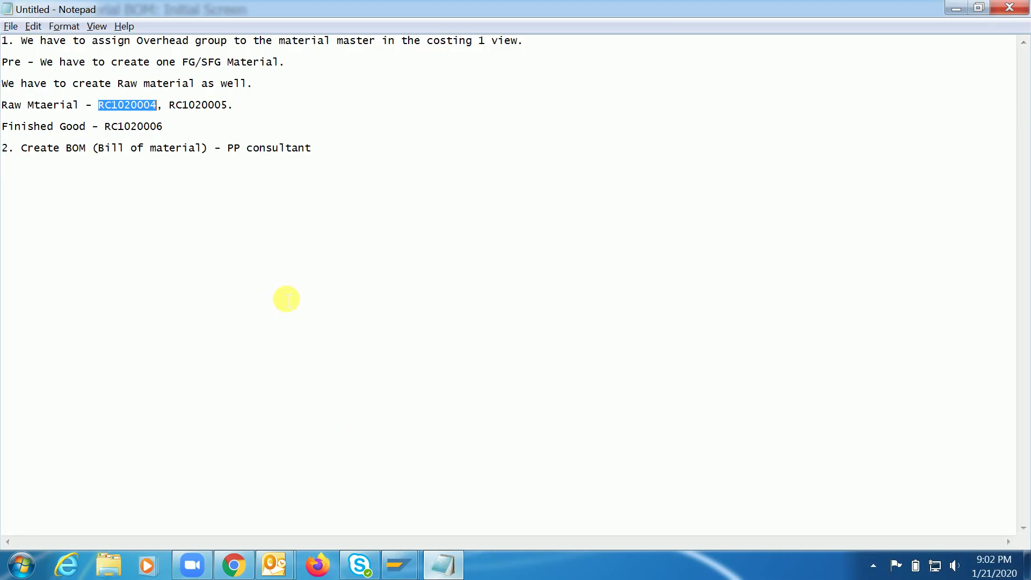
left_click(340, 156)
key("Return")
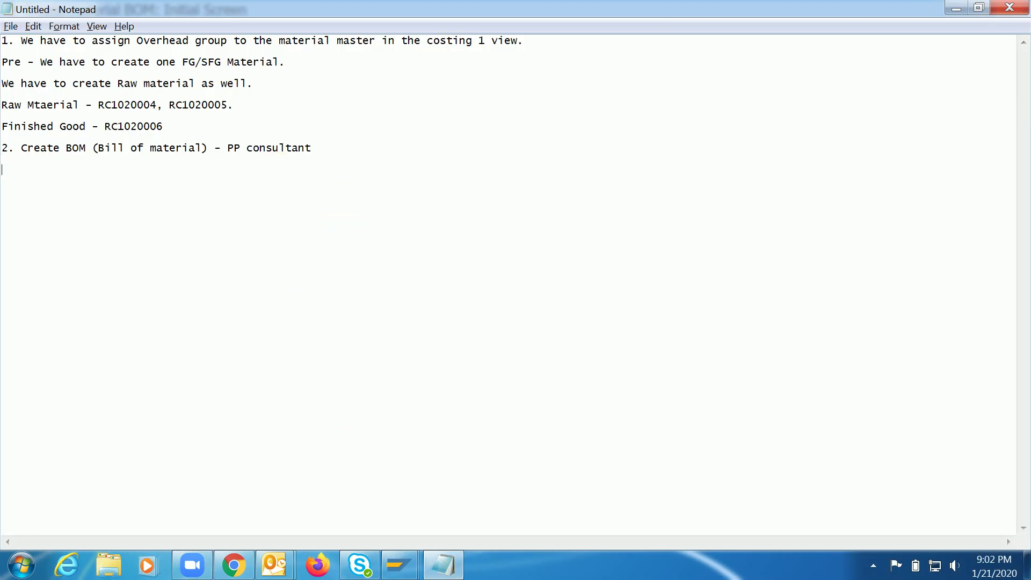
type("BOM has been created for")
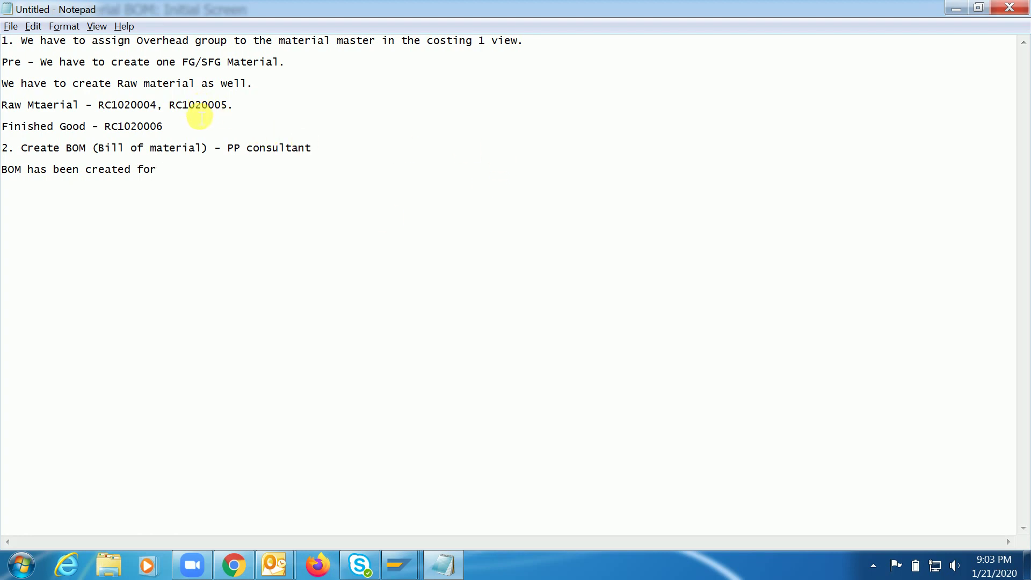
double_click(145, 127)
key("ctrl+c")
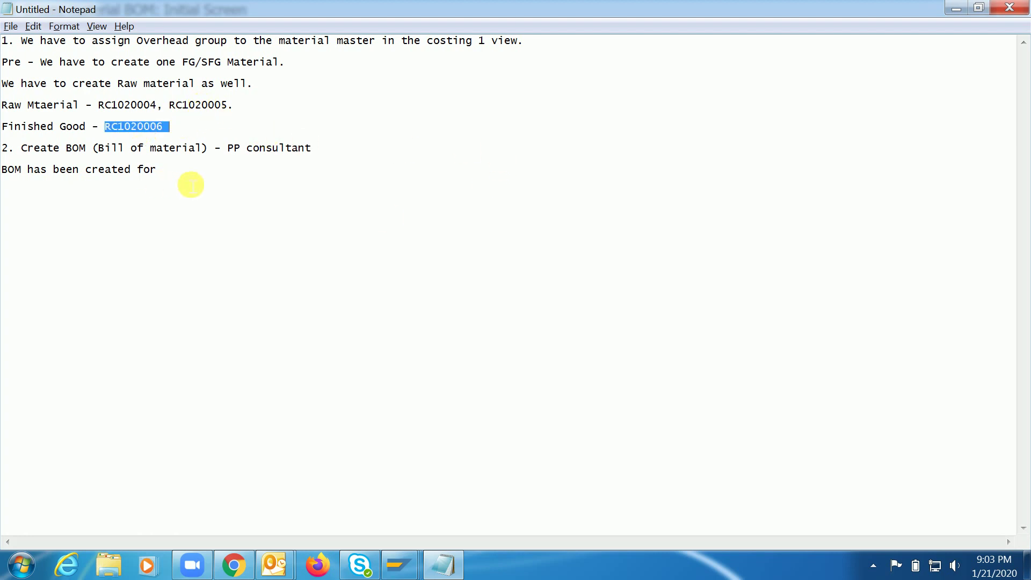
left_click(202, 173)
key("ctrl+v")
type(".")
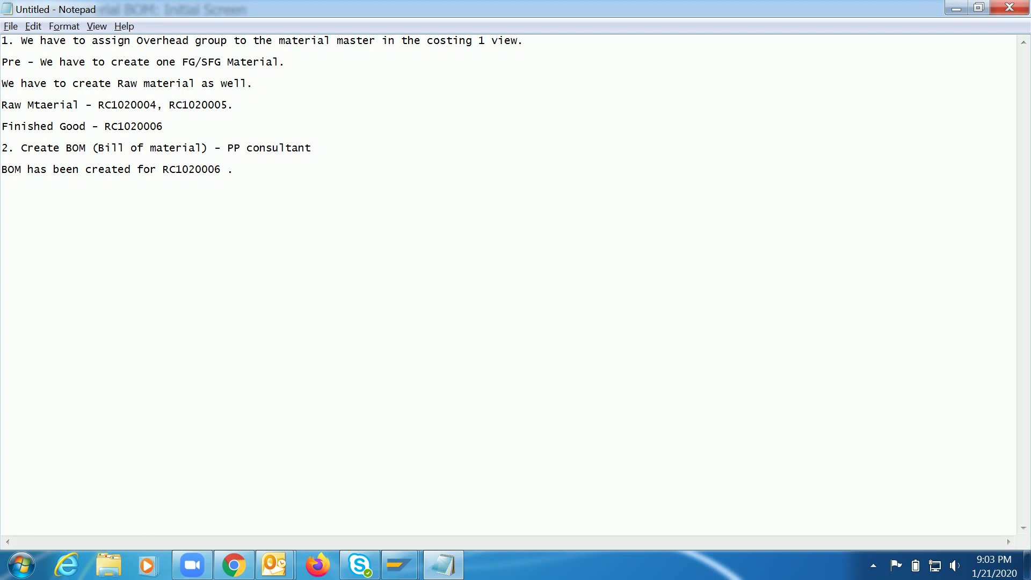
Step: Save the notes on the Desktop as Note2 and minimize Notepad to return to SAP
key("ctrl+s")
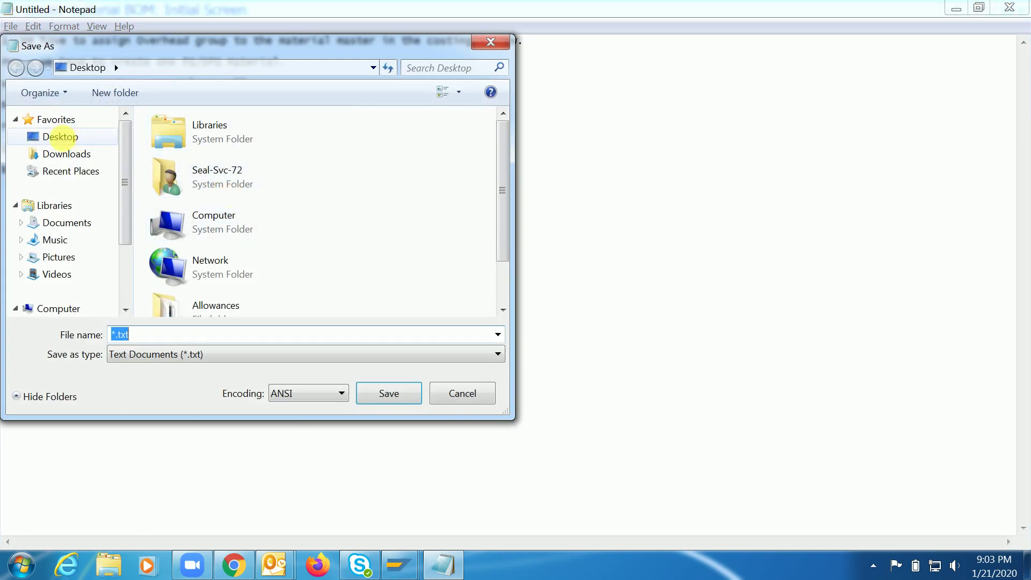
left_click(59, 137)
left_click(159, 337)
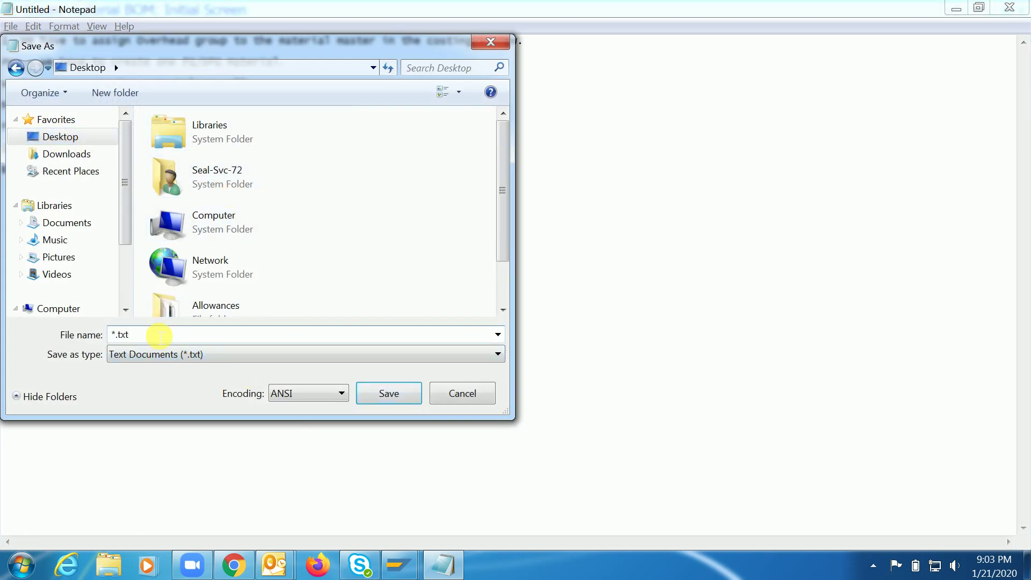
key("BackSpace")
type("Note2")
key("Return")
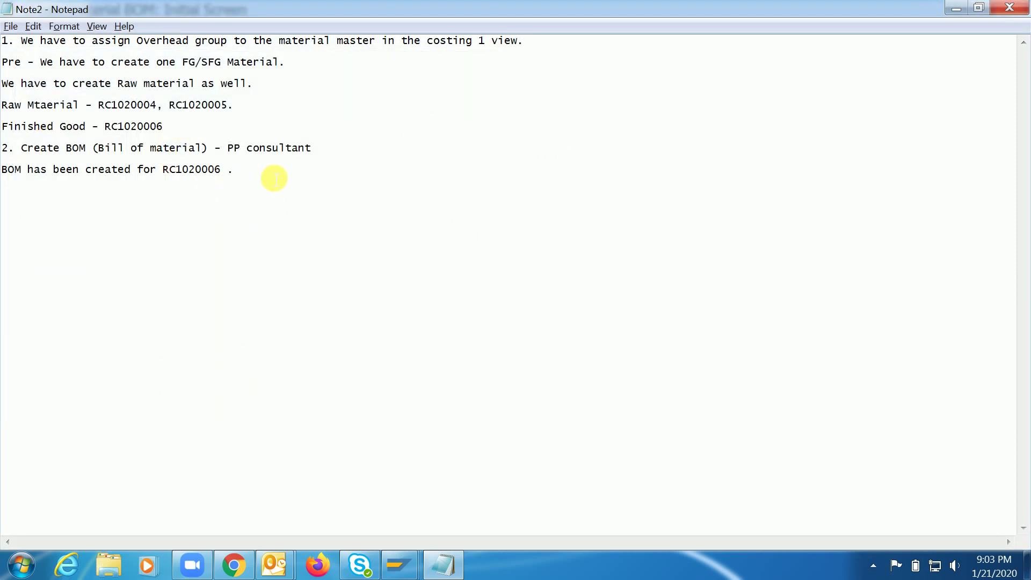
left_click(956, 9)
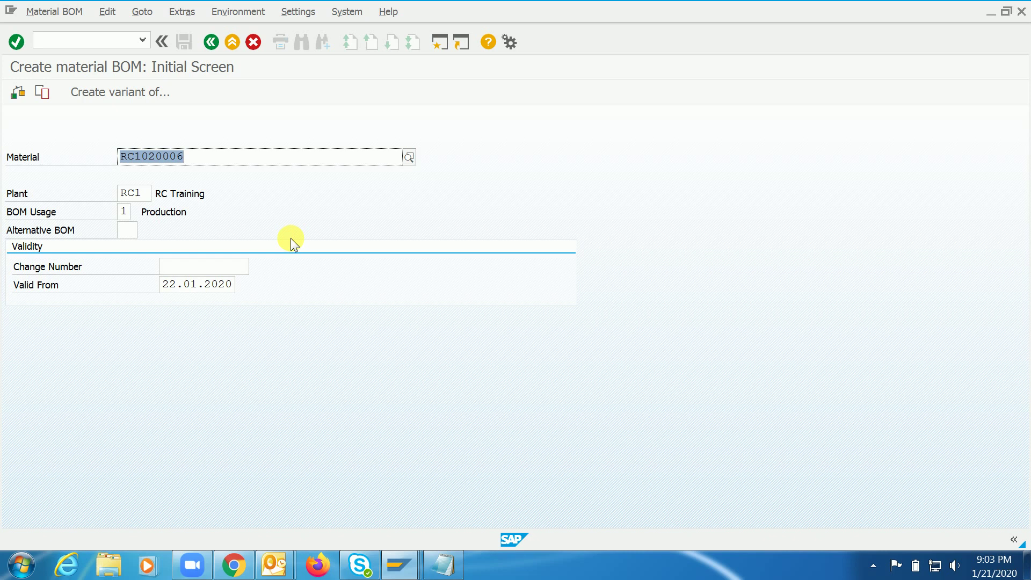
Step: Open transaction CK11N to create a material cost estimate with quantity structure, and check the transaction code in the command history
key("ctrl+slash")
type("/nck11")
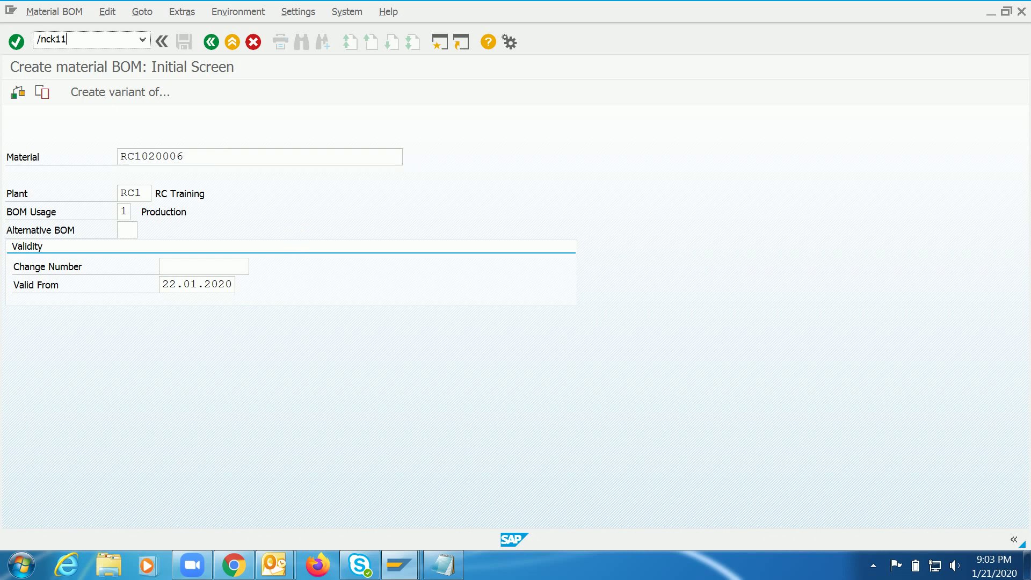
type("n")
key("Return")
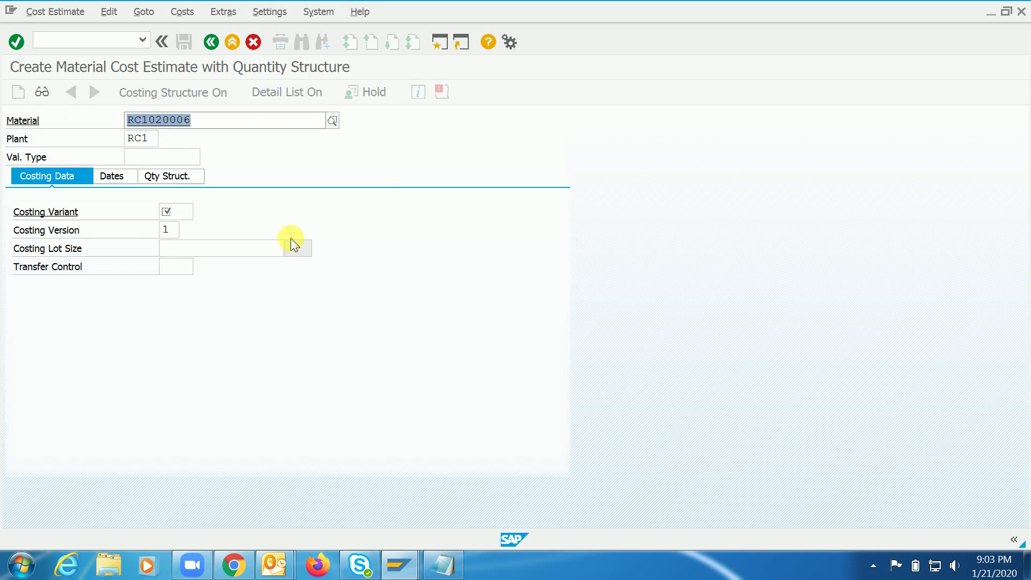
left_click(223, 130)
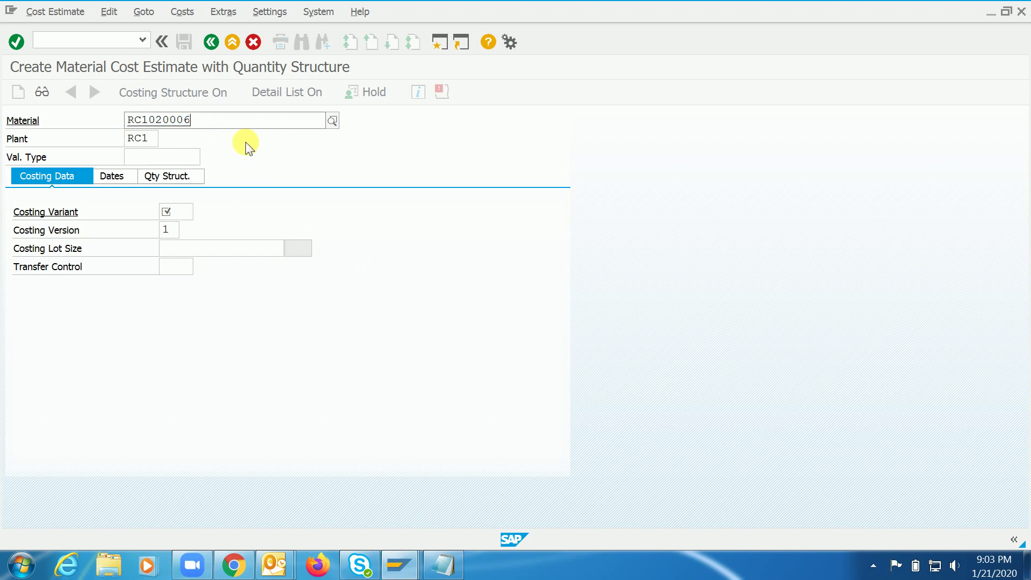
left_click(142, 41)
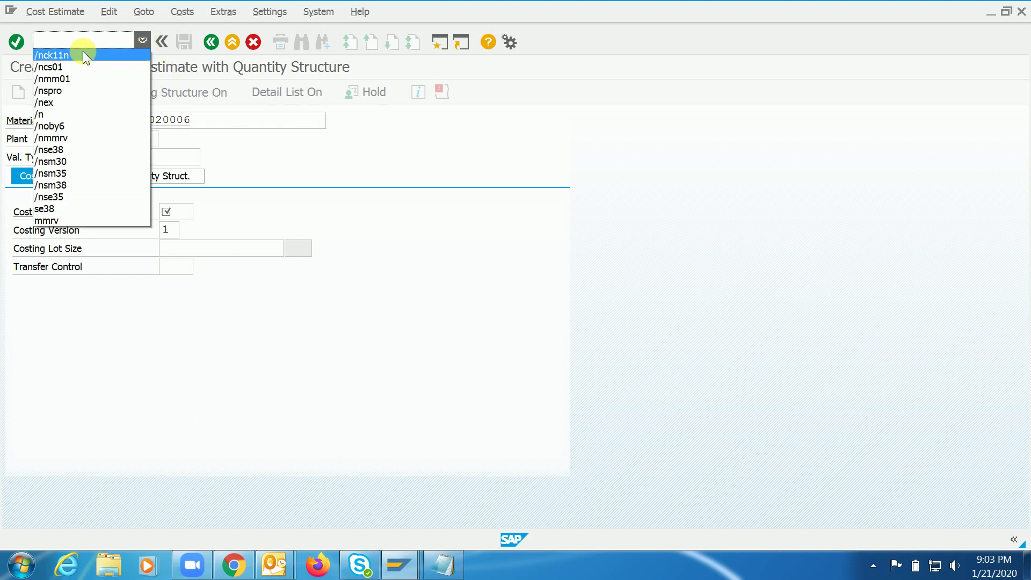
left_click(347, 152)
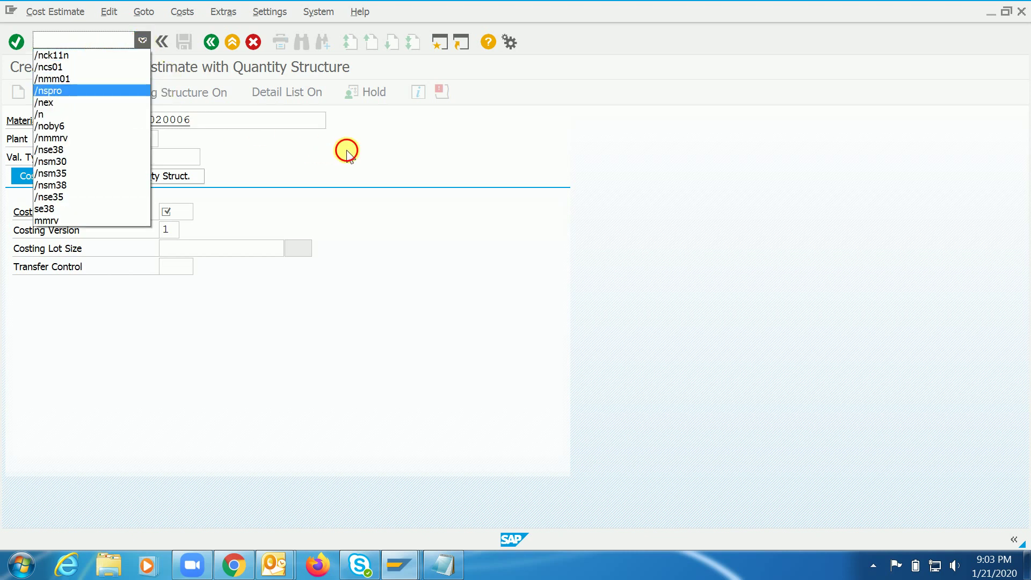
Step: For material RC1020006 in plant RC1, pick PPC1, Standard Cost Est. (Mat.), as the costing variant
left_click(225, 127)
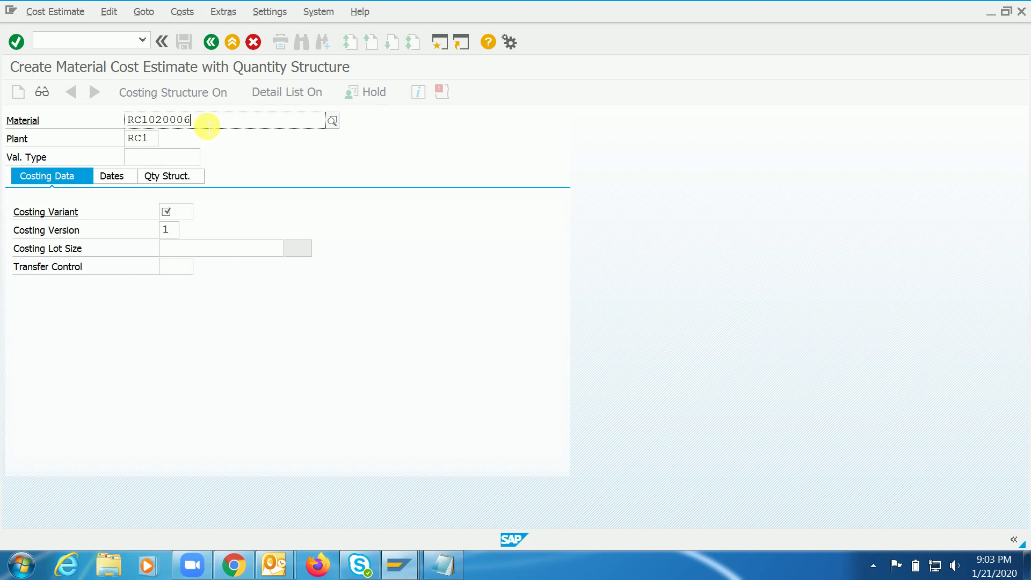
left_click(188, 122)
left_click(158, 139)
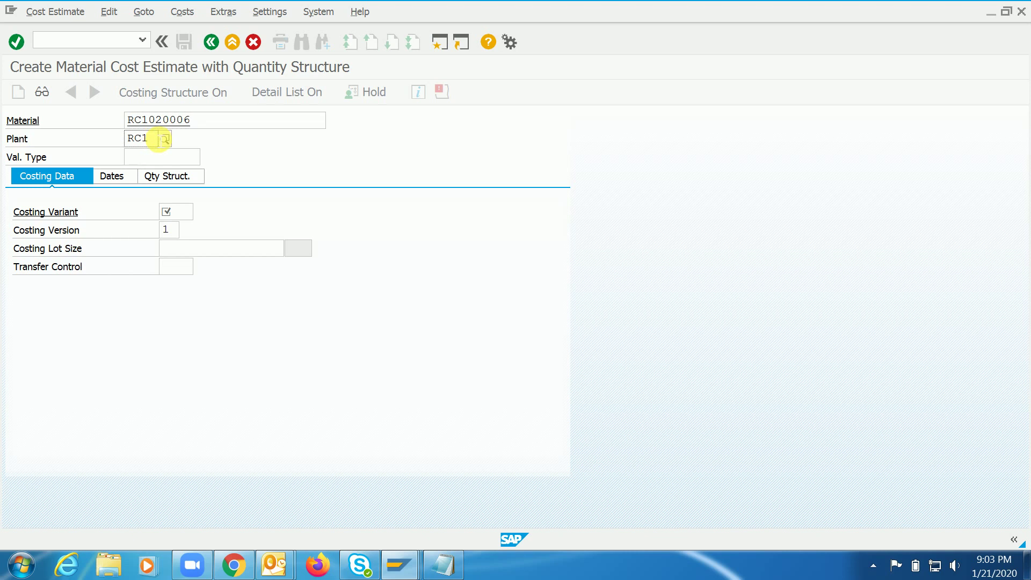
left_click(183, 218)
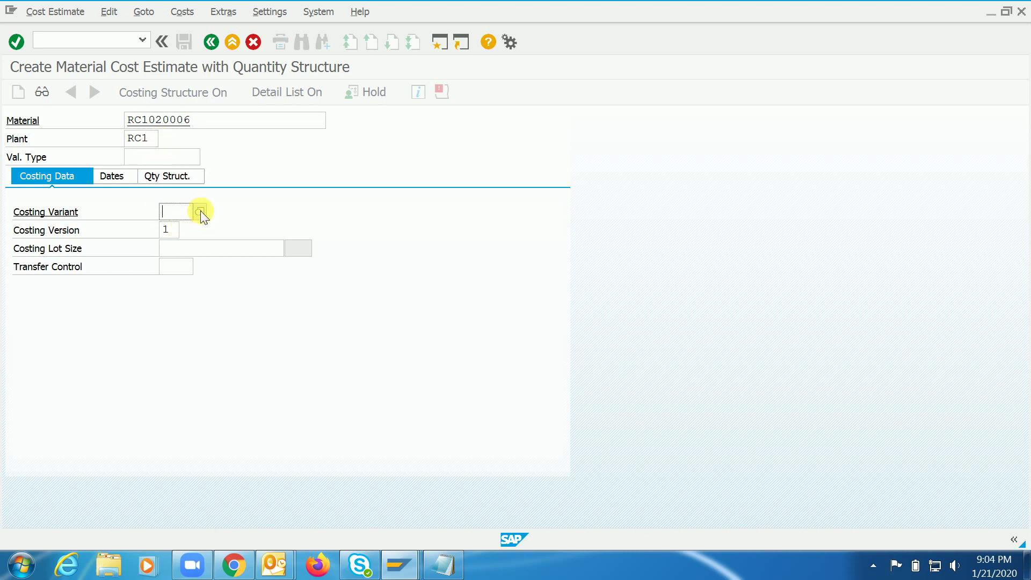
left_click(200, 211)
double_click(366, 223)
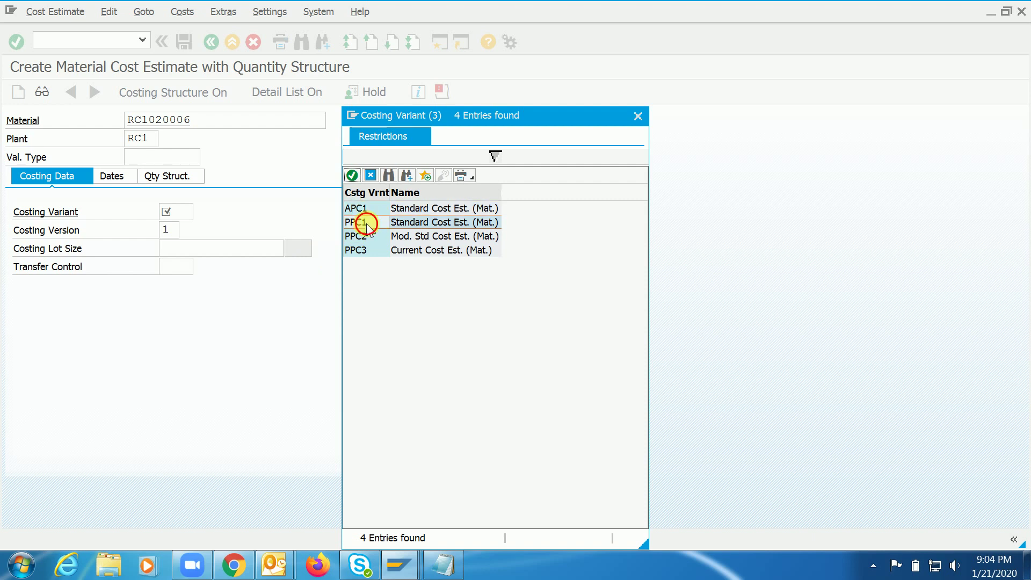
Step: Review the costing variant, accept the costing data and default dates, and calculate the cost estimate
left_click(188, 213)
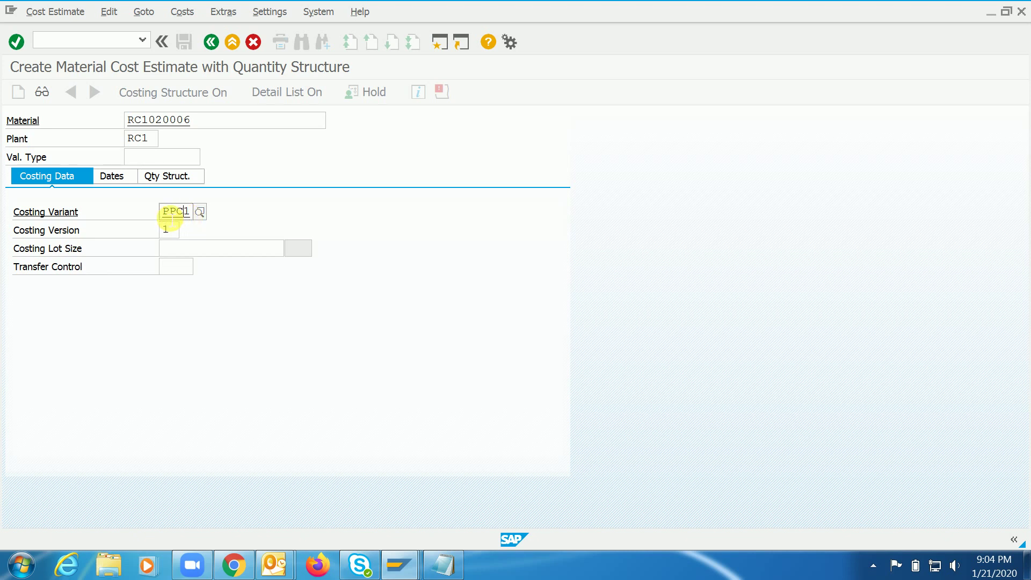
left_click_drag(164, 212, 198, 212)
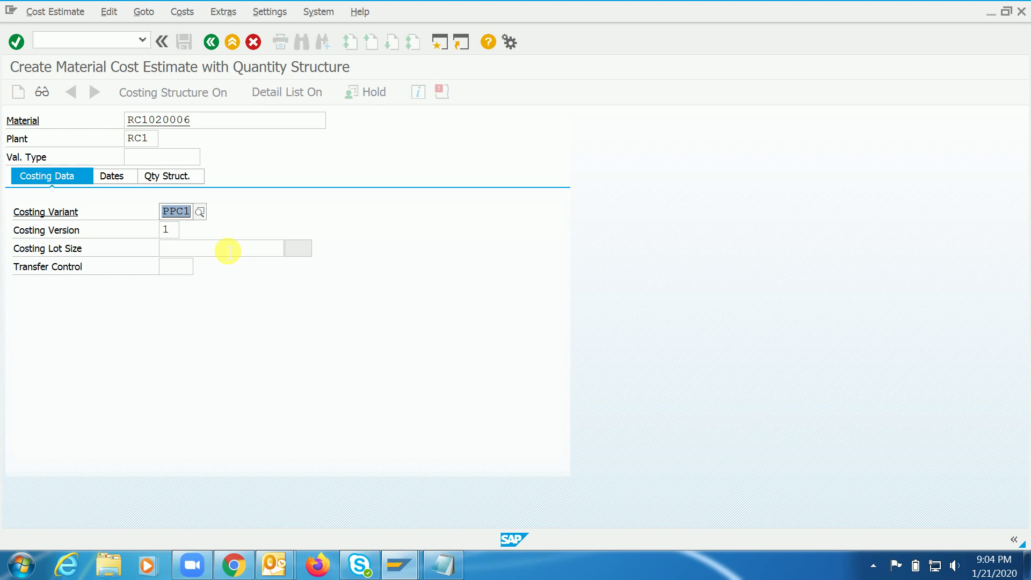
left_click(176, 213)
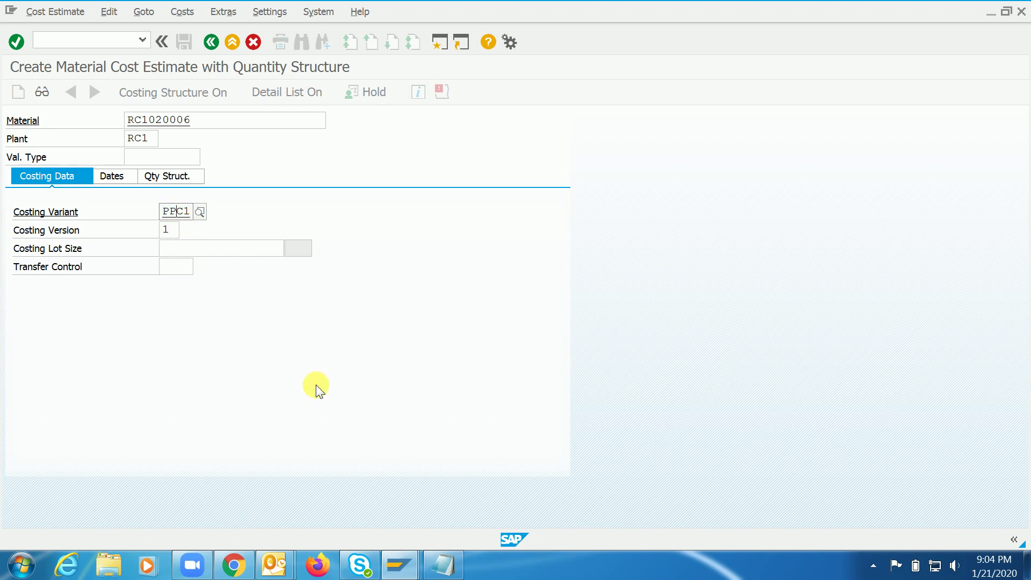
key("Return")
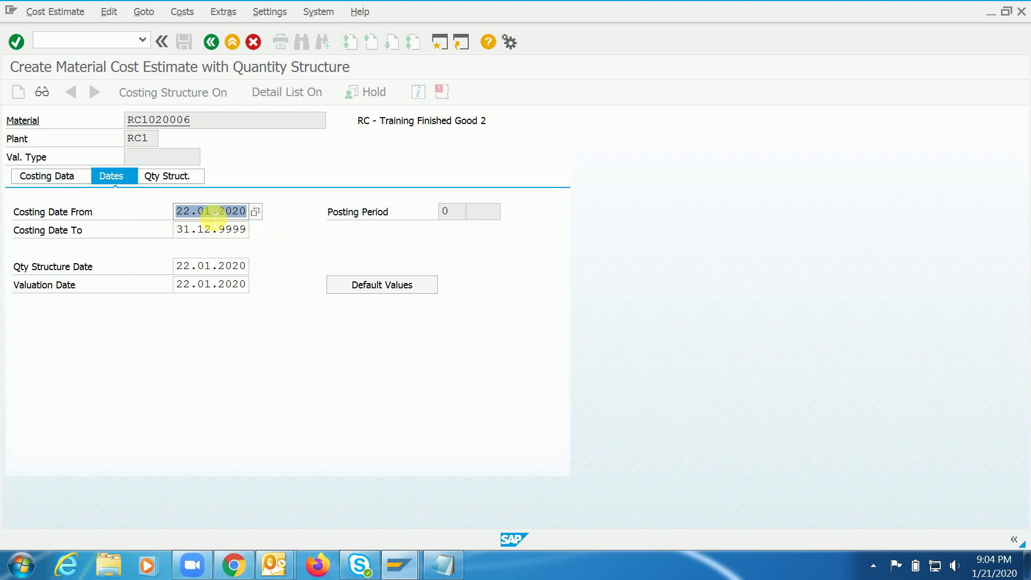
left_click(206, 212)
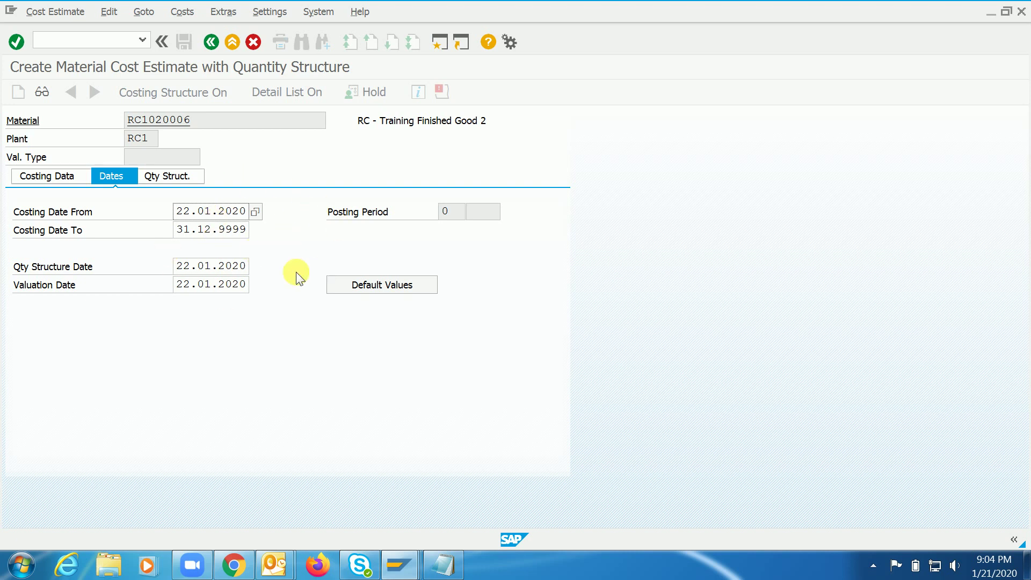
key("Return")
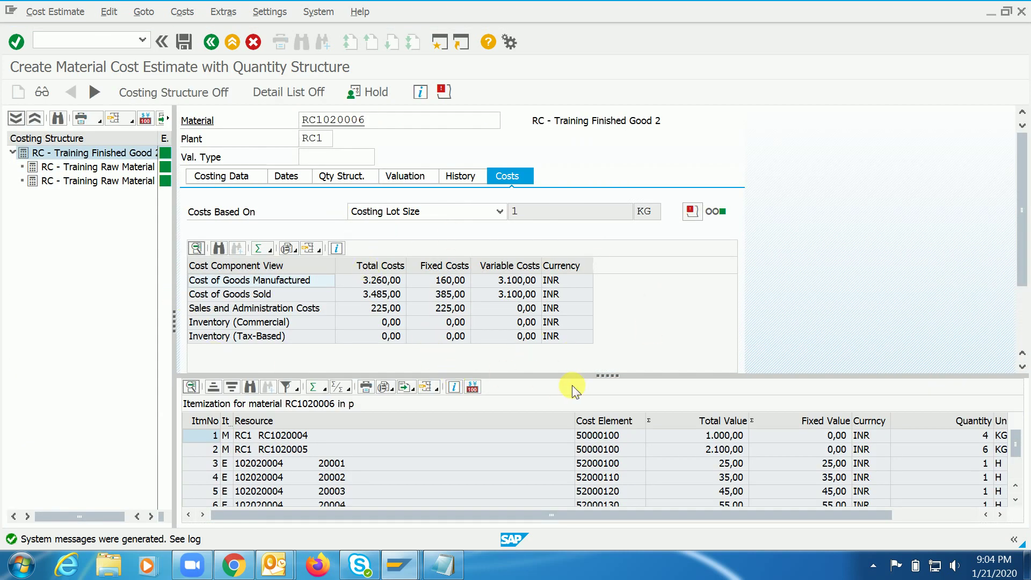
Step: Compare the Cost of Goods Manufactured figure with the itemization's Total Value column, resizing the two areas to show each
mouse_move(612, 375)
left_mouse_down()
mouse_move(612, 361)
mouse_move(608, 392)
left_mouse_up()
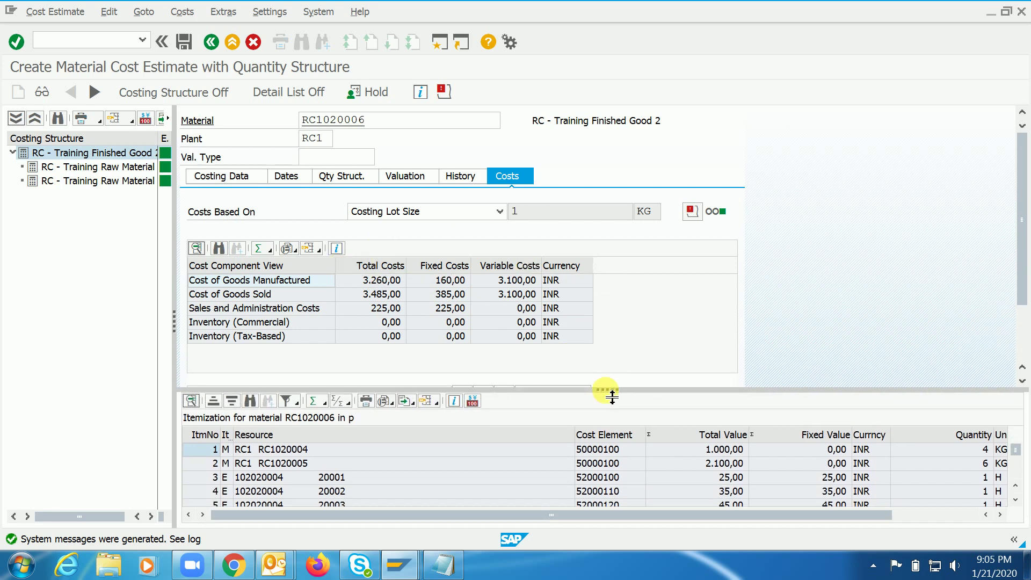
left_click(359, 281)
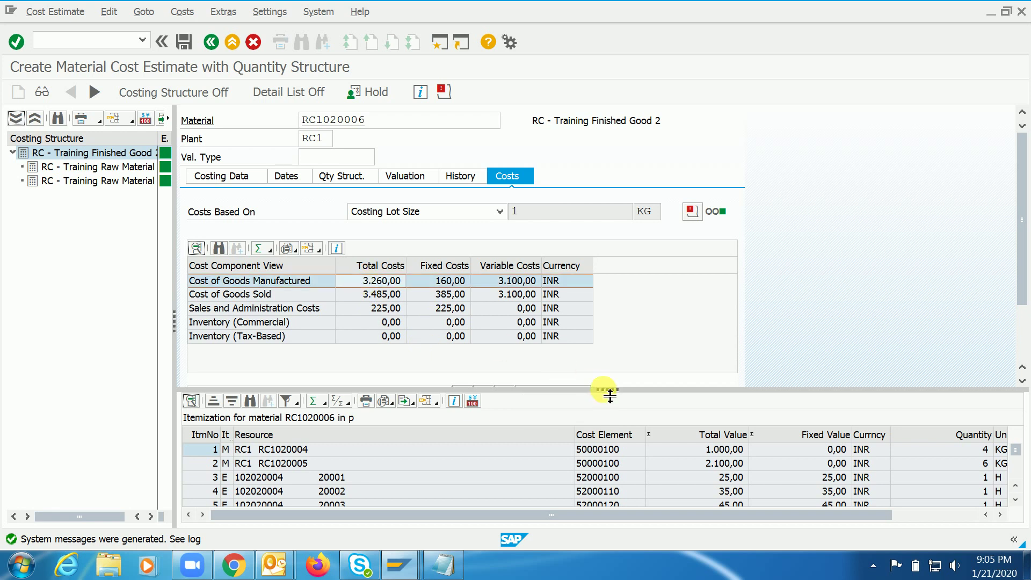
left_click_drag(610, 396, 598, 240)
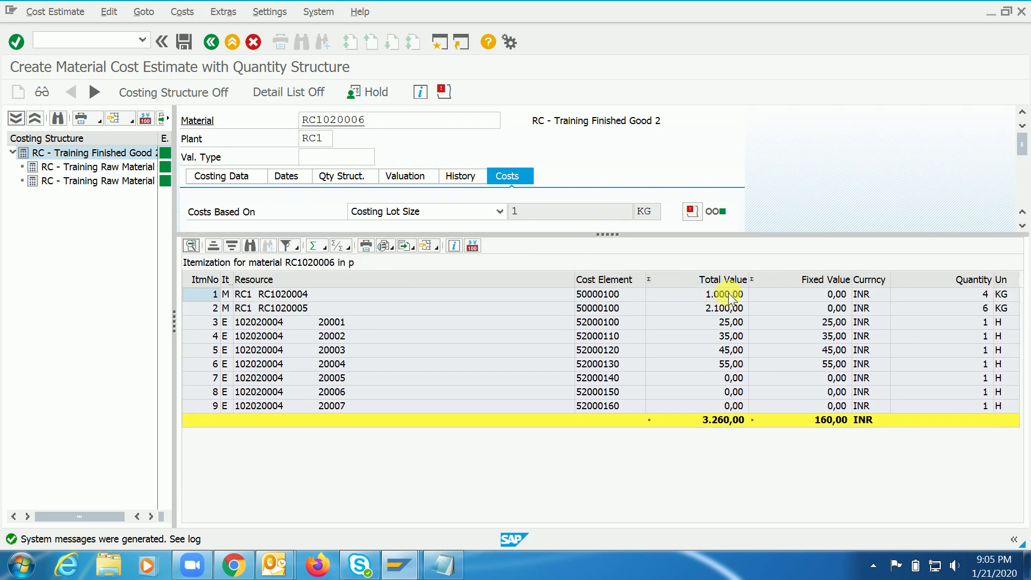
left_click(710, 280)
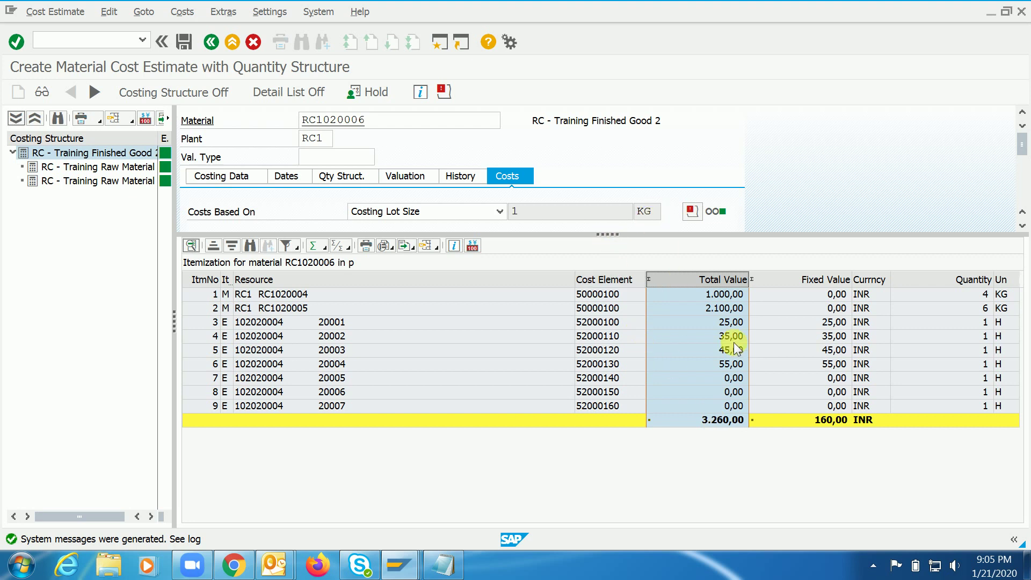
left_click_drag(612, 236, 610, 410)
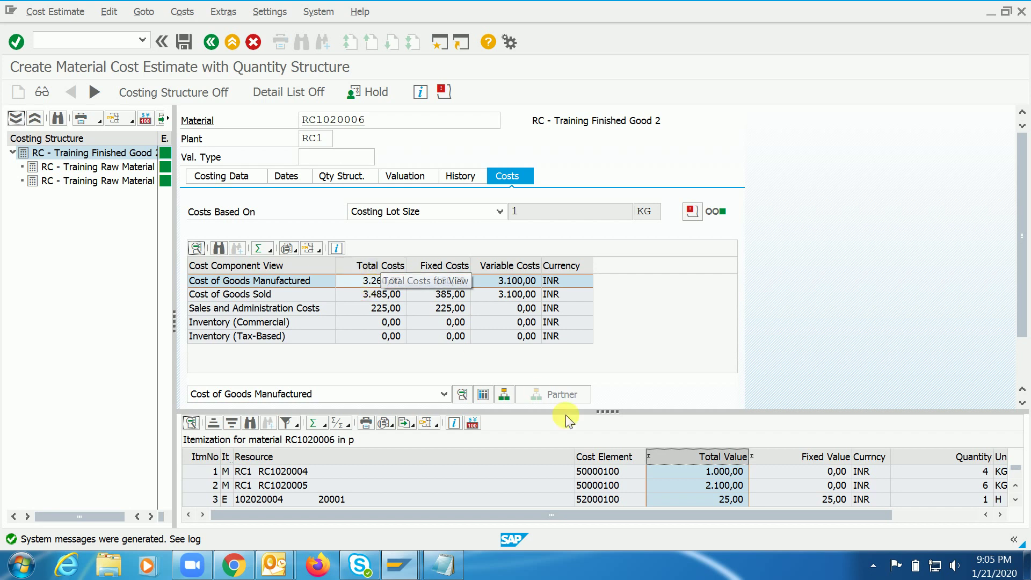
left_click_drag(614, 413, 616, 267)
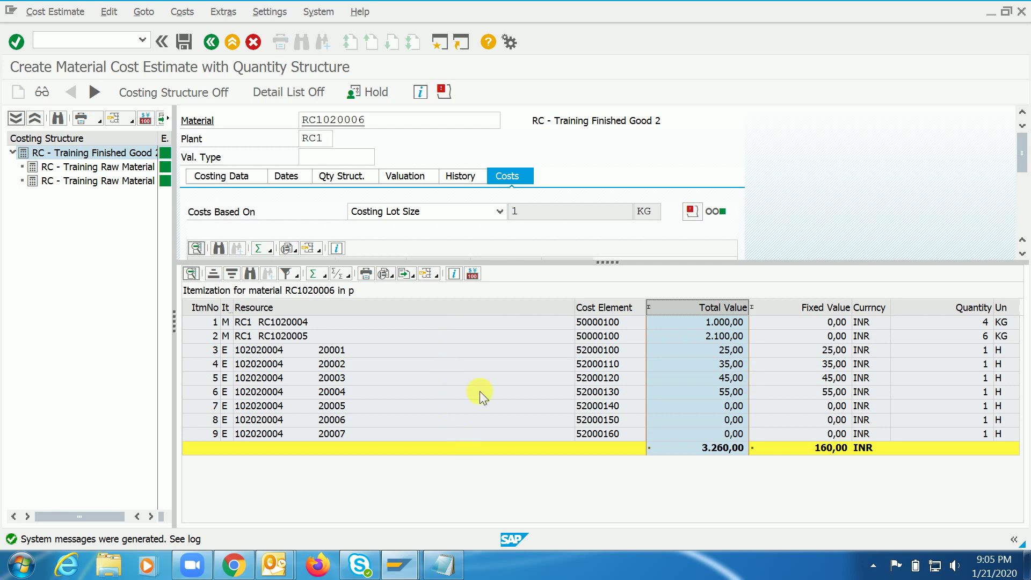
left_click_drag(619, 272, 596, 319)
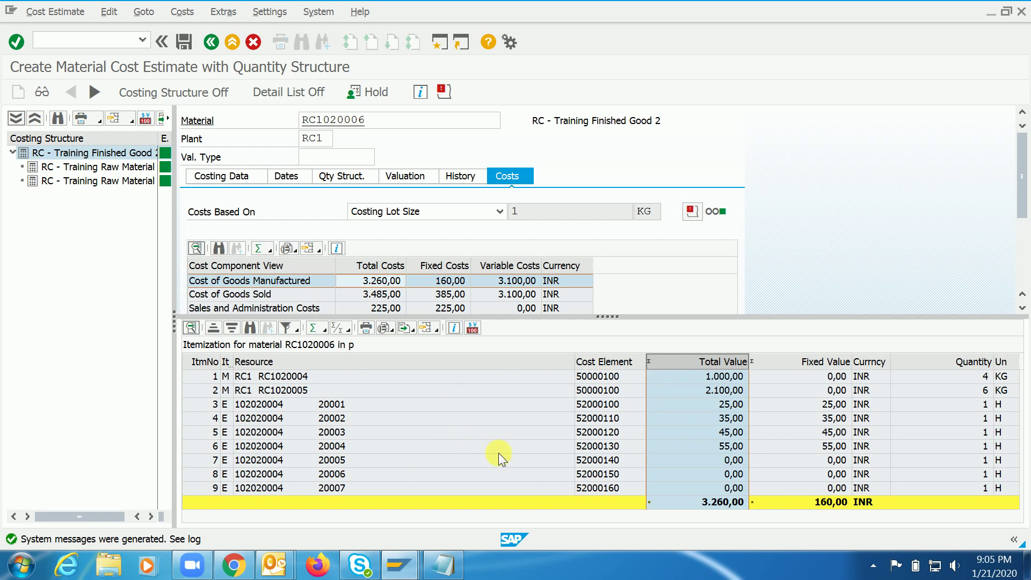
Step: Examine the two raw material lines and the Resource column in the itemization for RC1020006
left_click(323, 378)
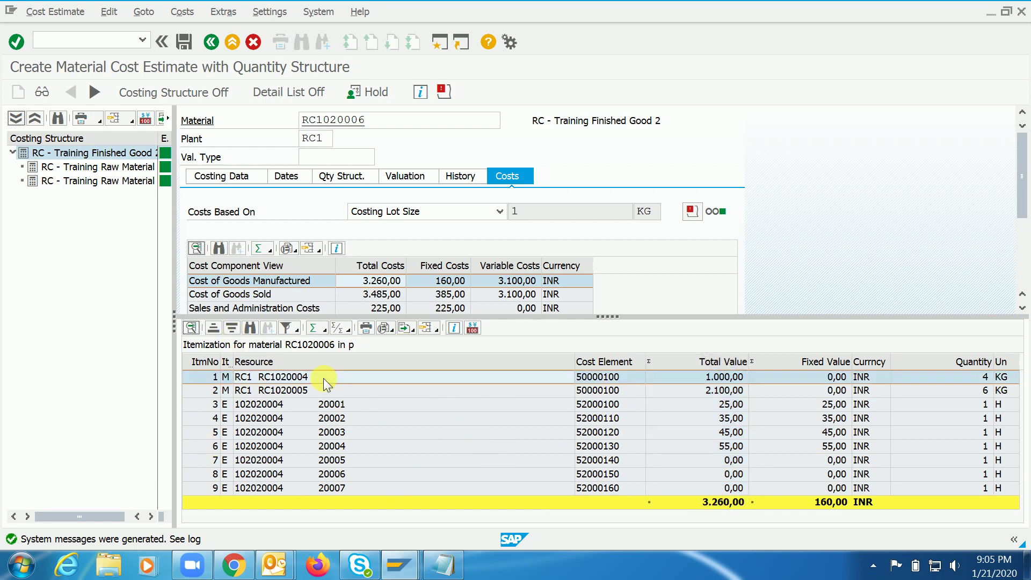
left_click(328, 391)
left_click(319, 374)
left_click(236, 362)
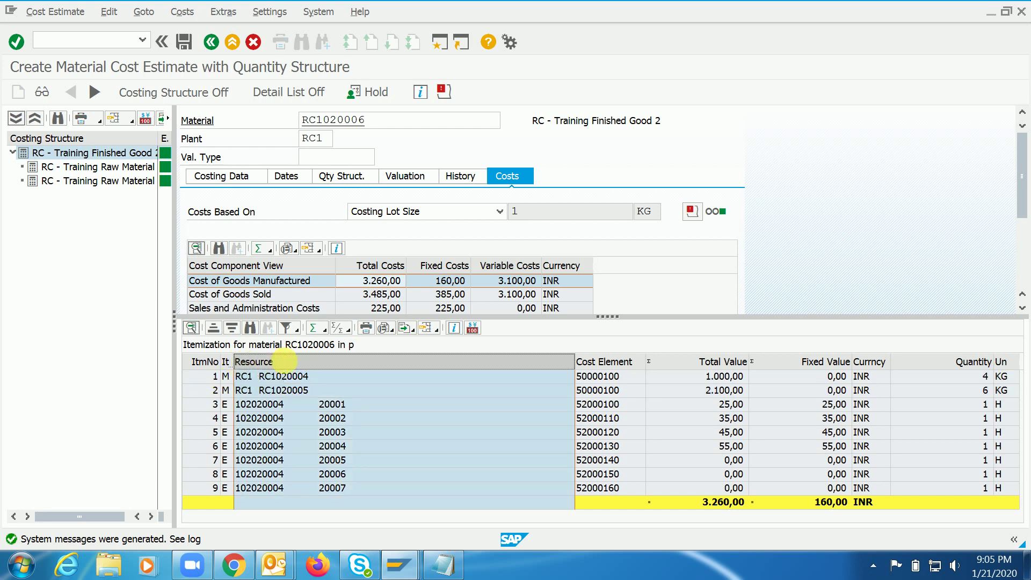
Step: Widen the Item Cat. column, look up item categories M and E in the value list, and close the list without choosing
left_click_drag(234, 363, 267, 369)
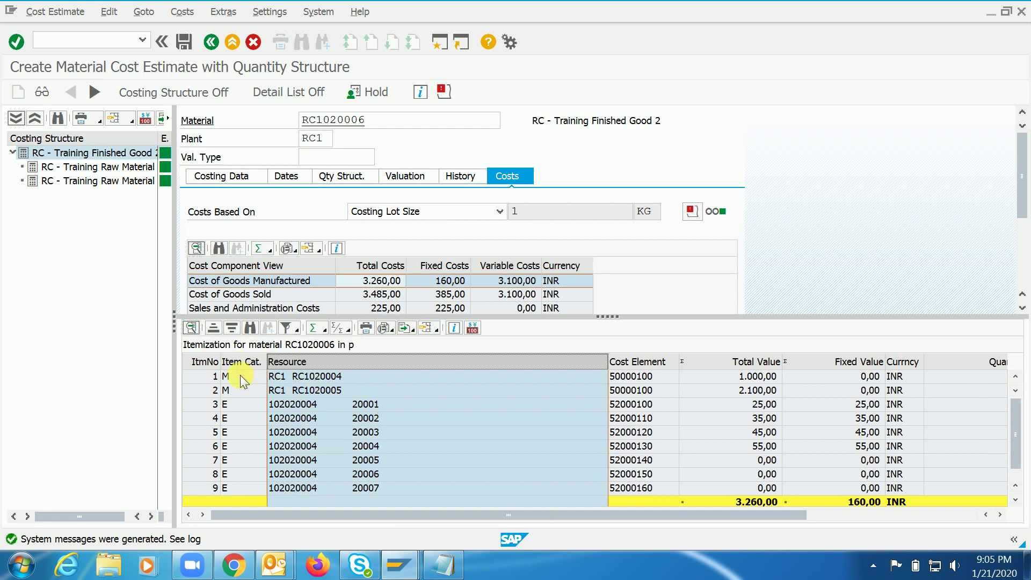
left_click(240, 376)
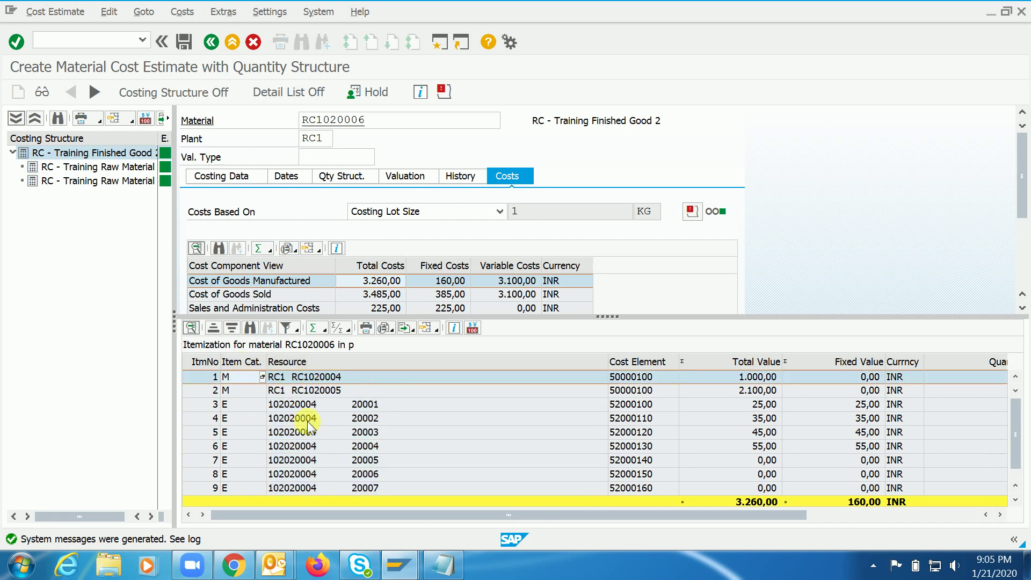
left_click(262, 377)
left_click(433, 212)
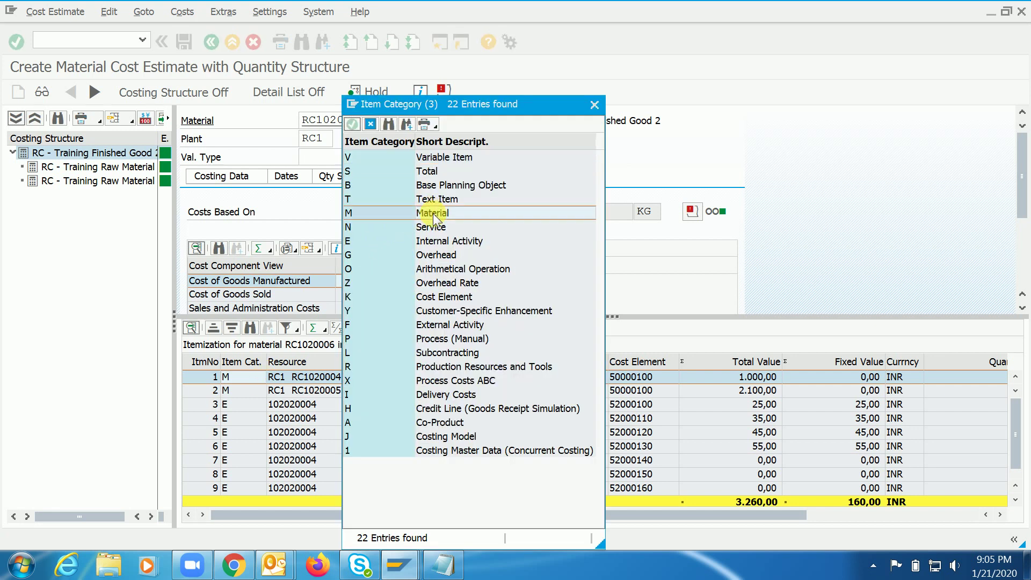
left_click_drag(448, 109, 786, 95)
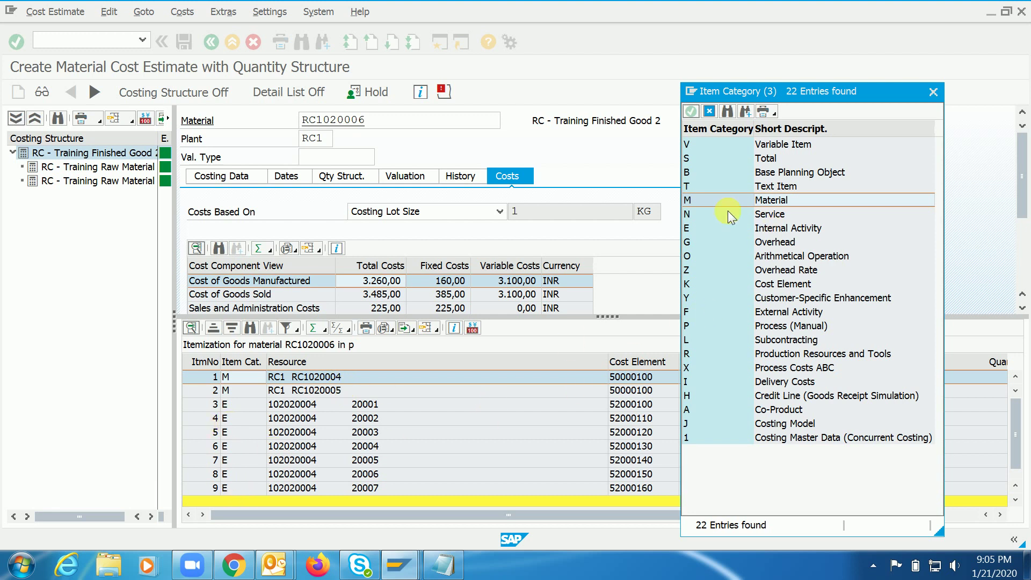
left_click(796, 232)
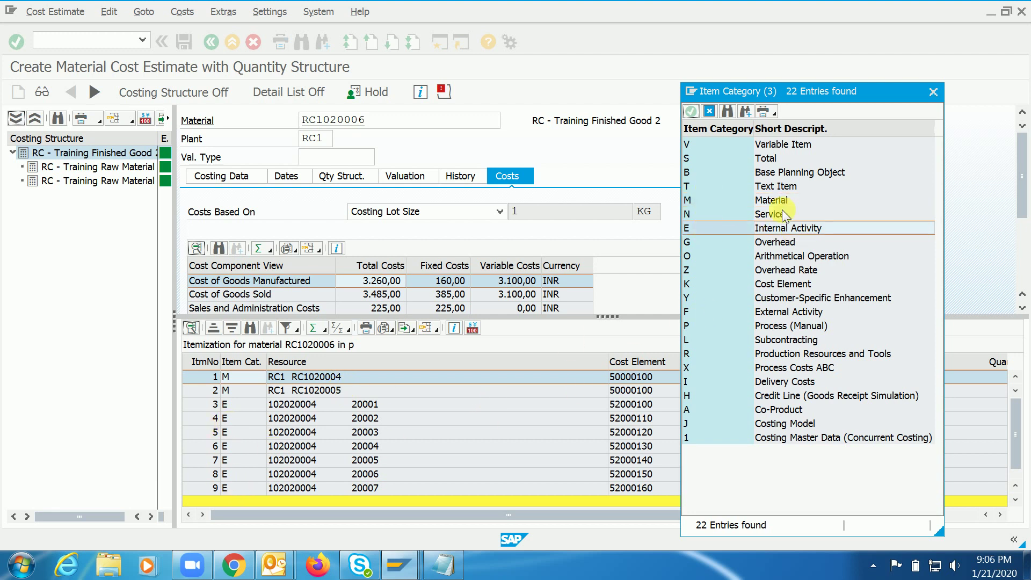
left_click(710, 111)
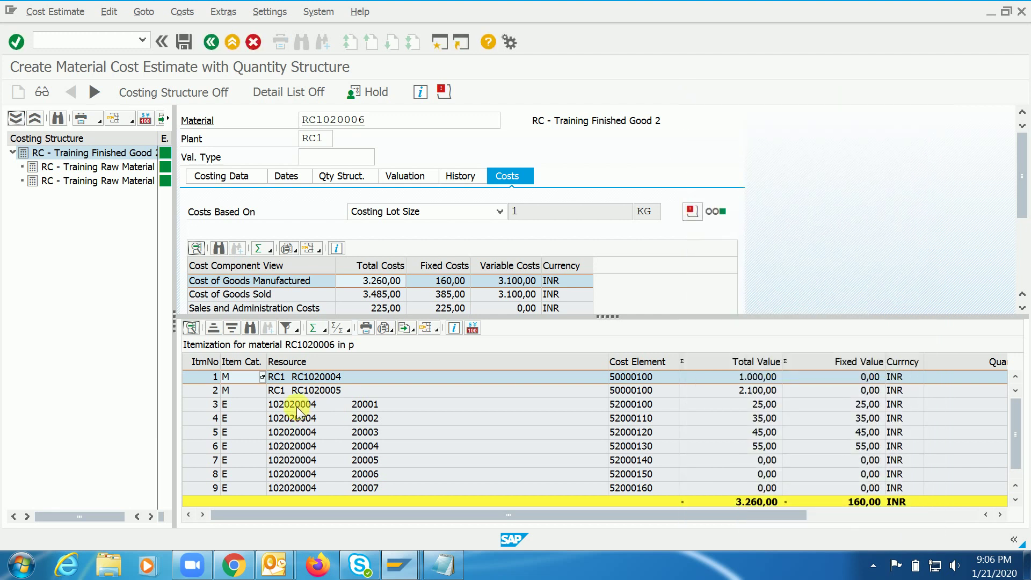
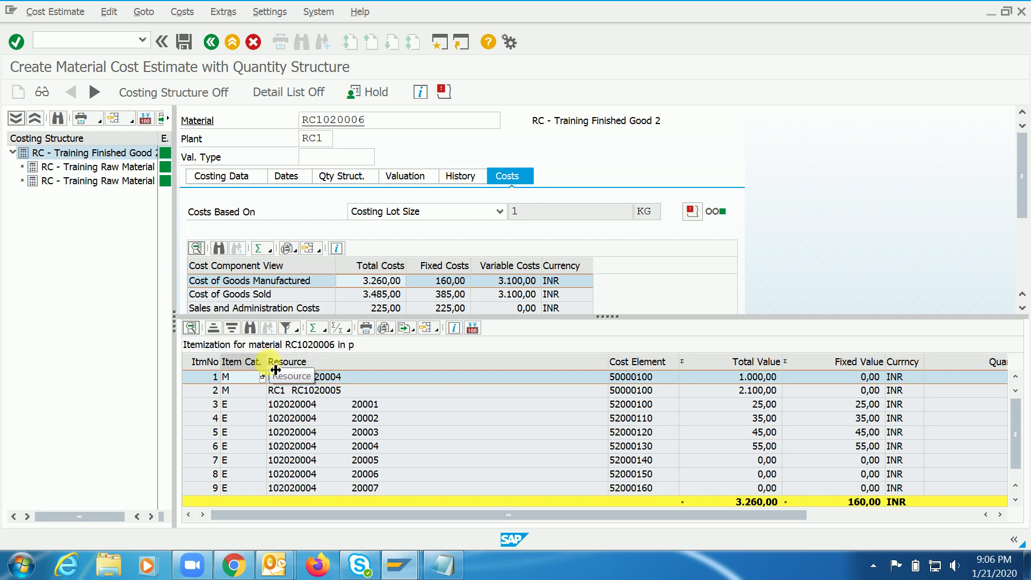
Step: Narrow the item category and Resource columns of the itemization while reviewing the material and internal activity lines
left_click_drag(266, 361, 252, 371)
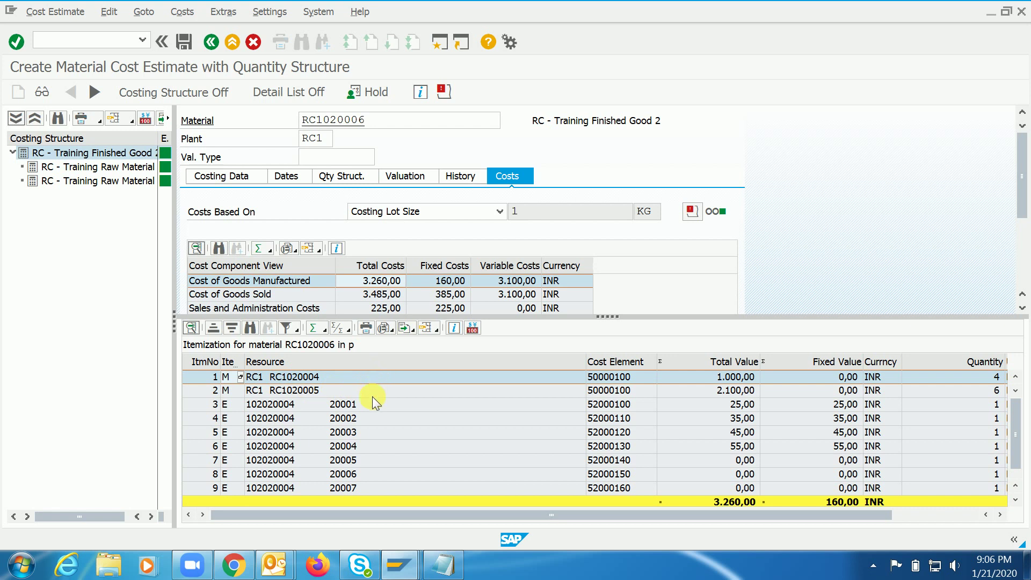
left_click(335, 375)
left_click(336, 390)
left_click(338, 376)
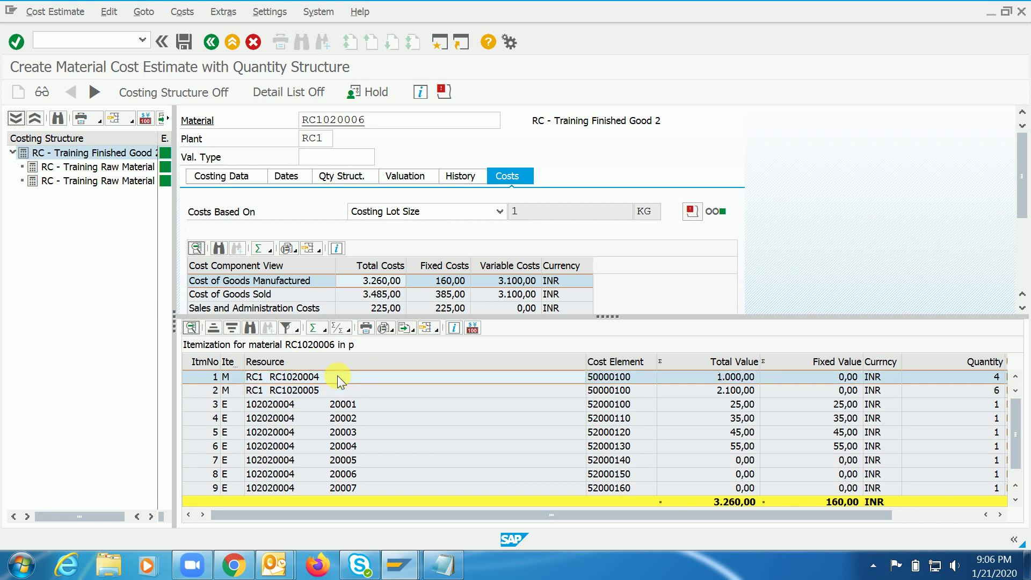
left_click_drag(335, 410, 337, 488)
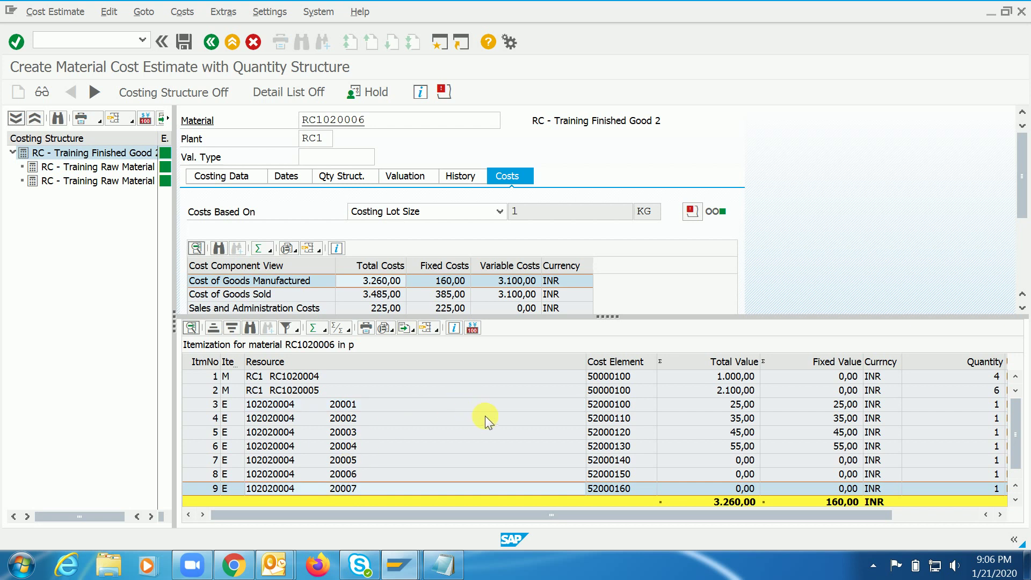
left_click_drag(585, 362, 441, 392)
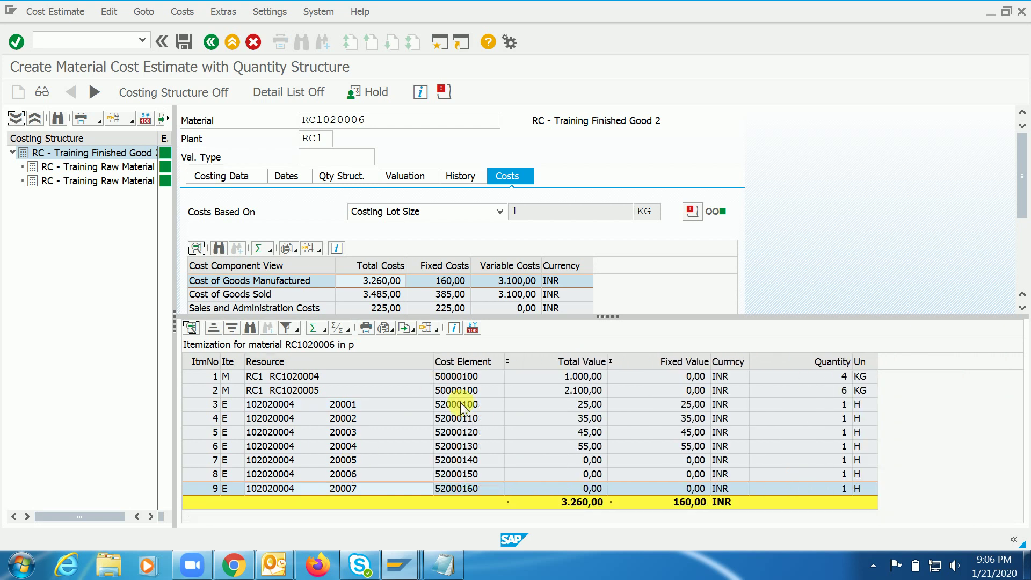
Step: Check the raw material quantities in the itemization, display the production BOM of RC1020006 in plant RC1, and narrow its Component column
left_click(842, 375)
left_click(842, 387)
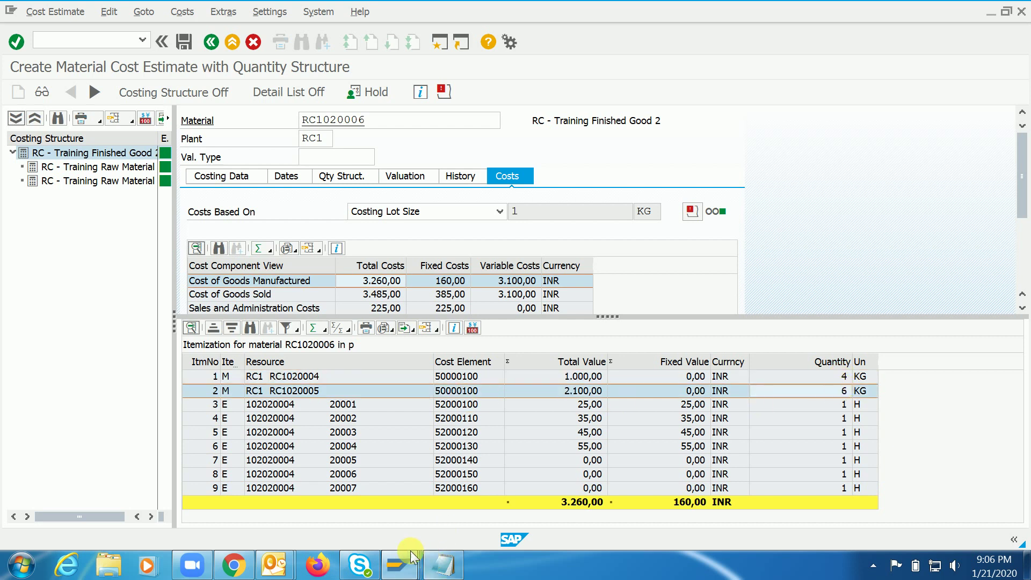
mouse_move(414, 556)
left_click(469, 476)
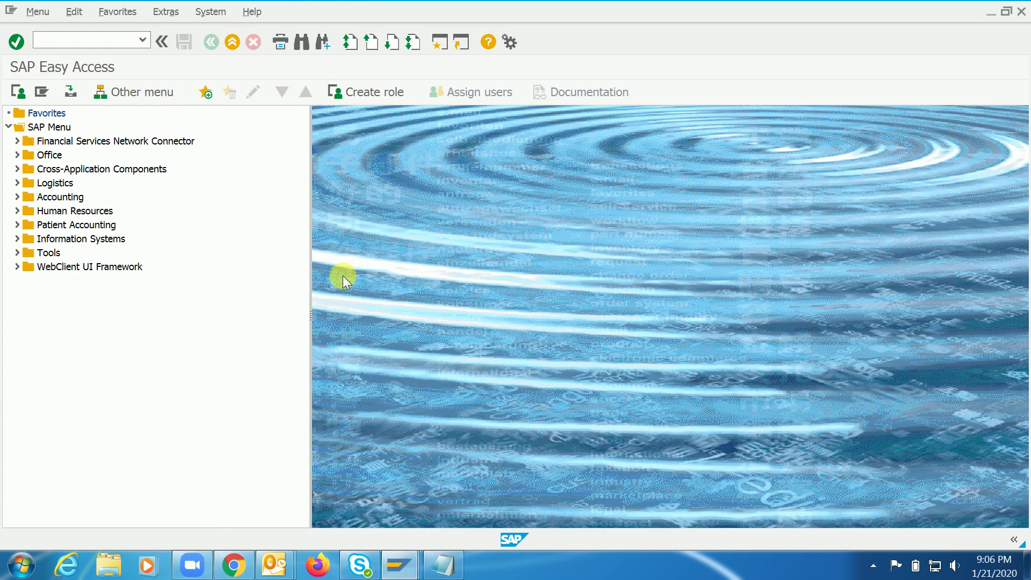
key("Return")
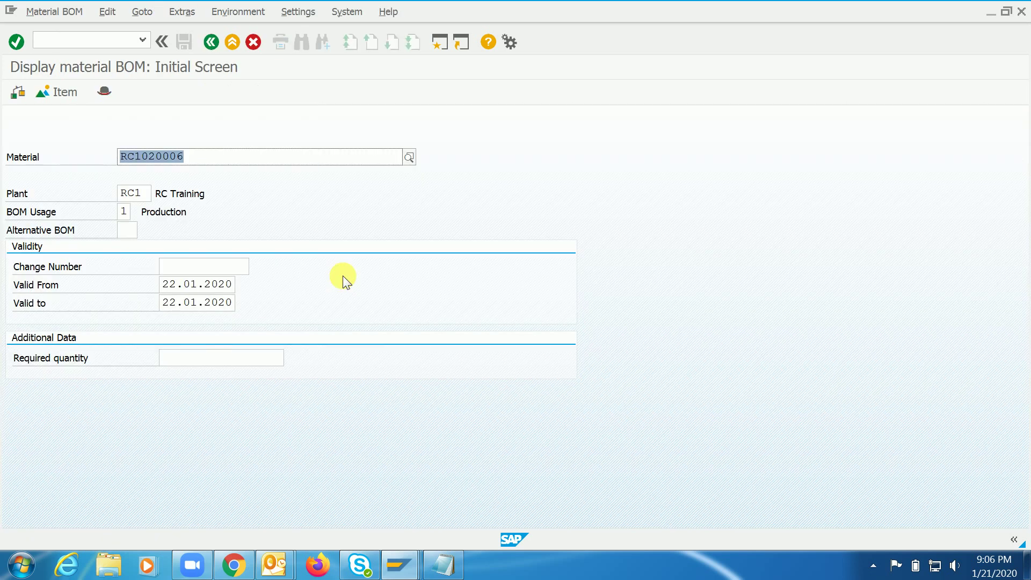
key("Return")
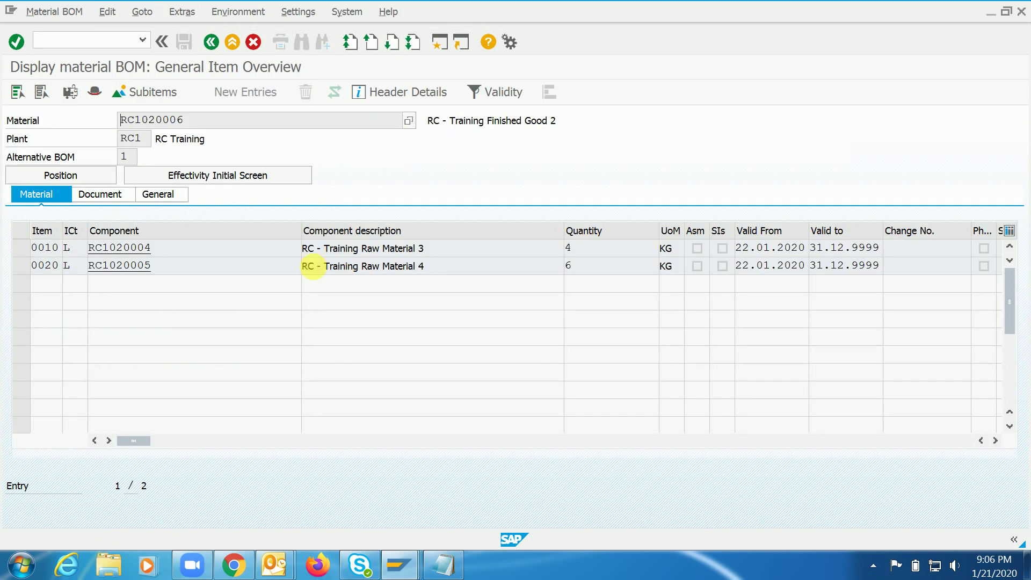
left_click_drag(299, 230, 196, 239)
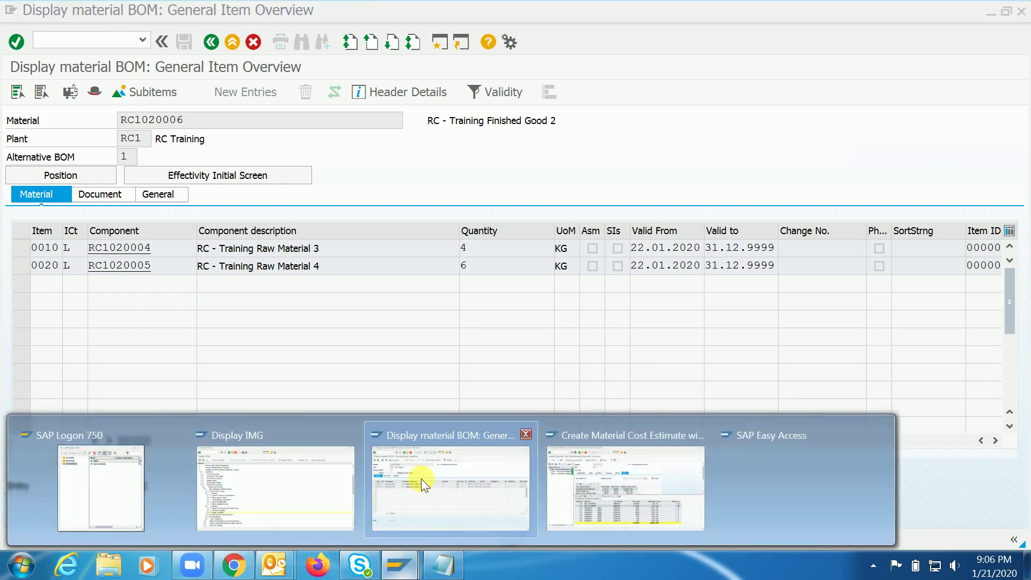
Step: Compare the component numbers and quantities of RC1020004 and RC1020005 between the cost estimate's itemization and the BOM
mouse_move(400, 564)
left_click(594, 483)
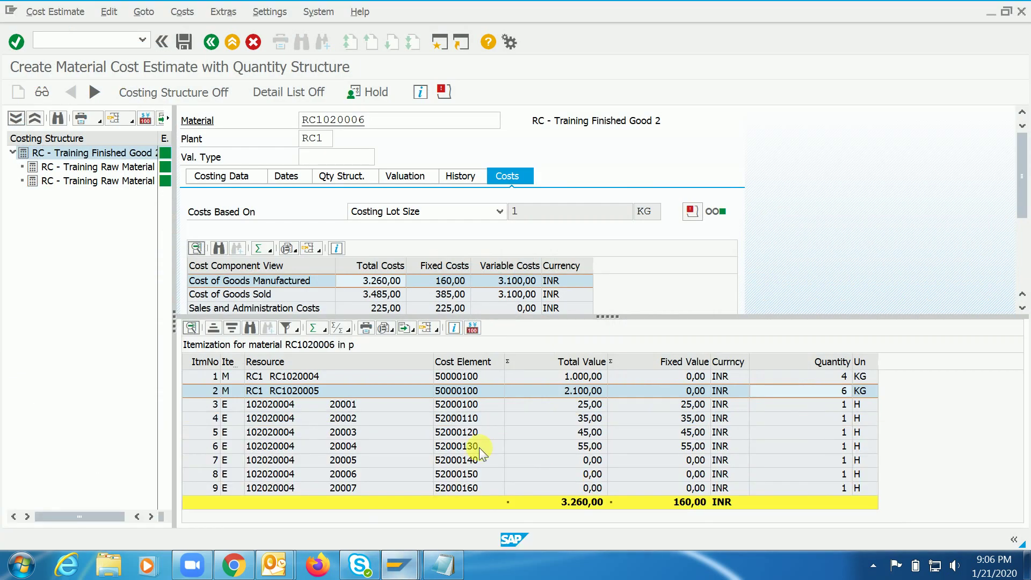
left_click(328, 390)
mouse_move(400, 565)
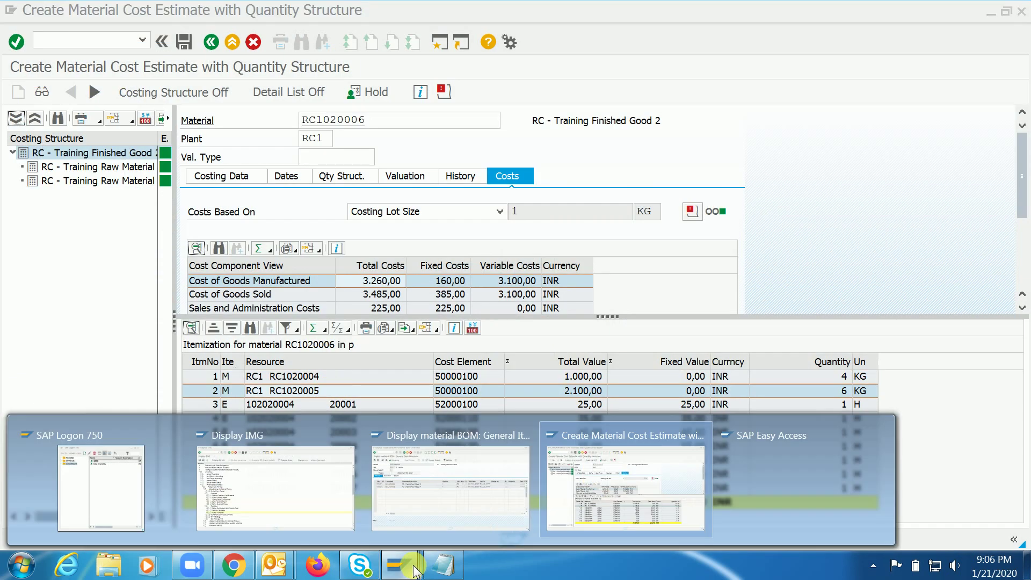
left_click(446, 492)
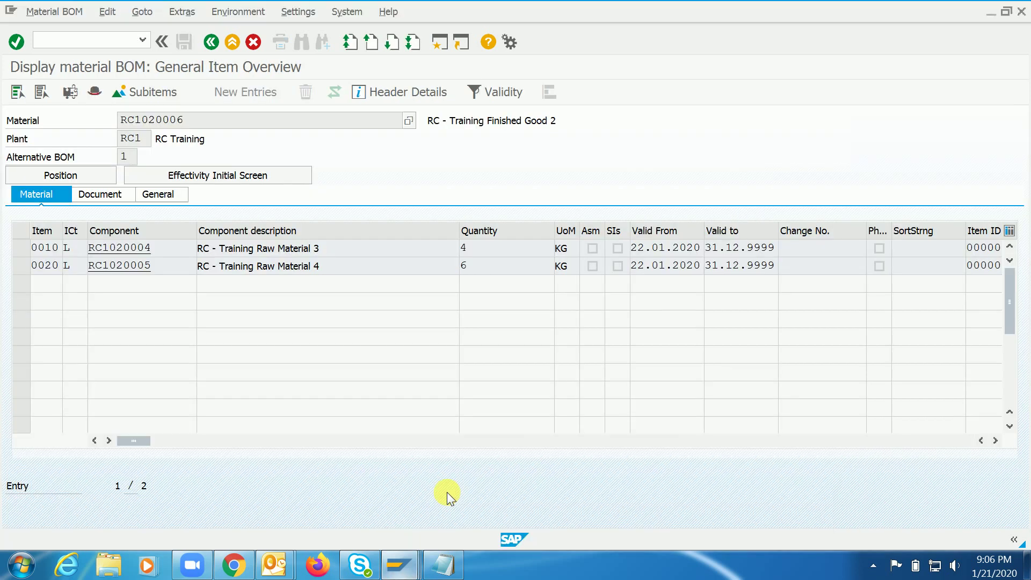
left_click(490, 251)
left_click(400, 564)
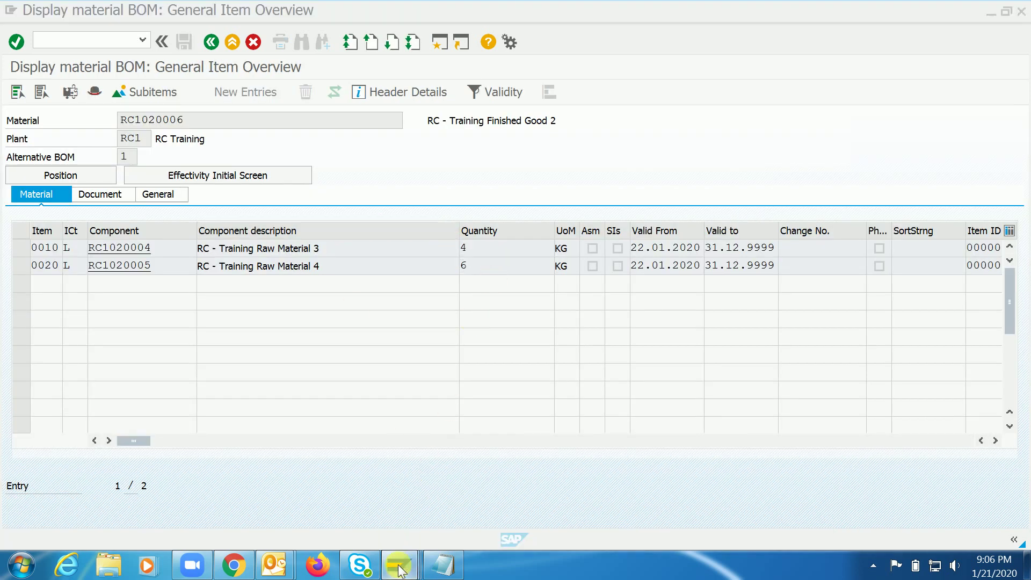
left_click(627, 473)
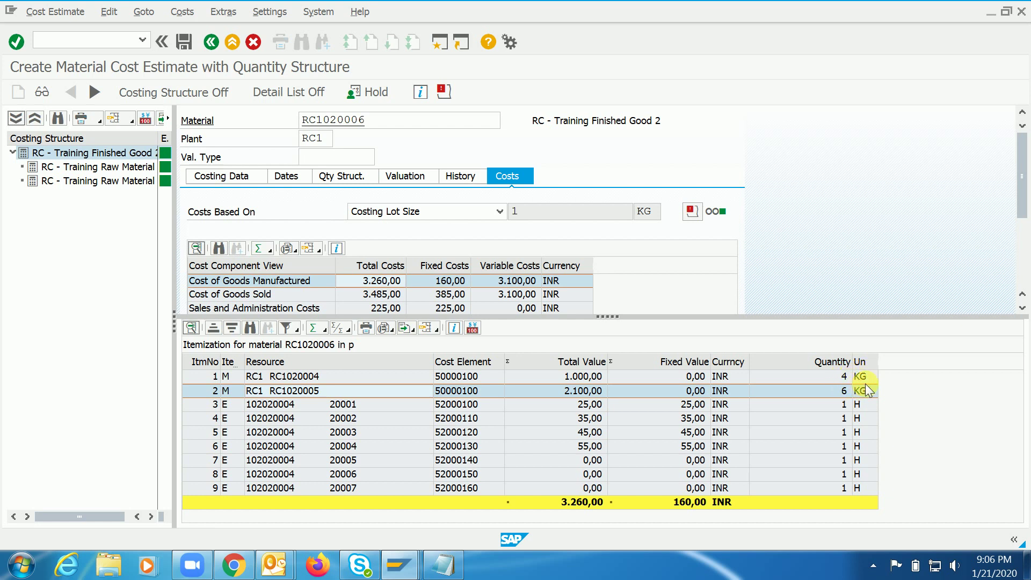
Step: Compare the BOM components' units of measure with the raw material lines in the cost estimate
left_click(399, 565)
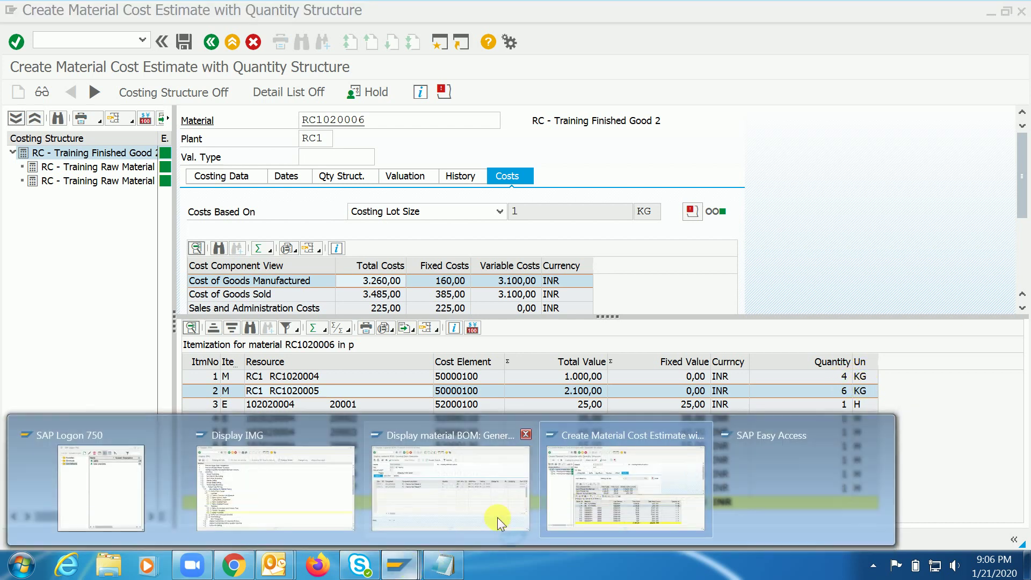
left_click(491, 507)
left_click(572, 251)
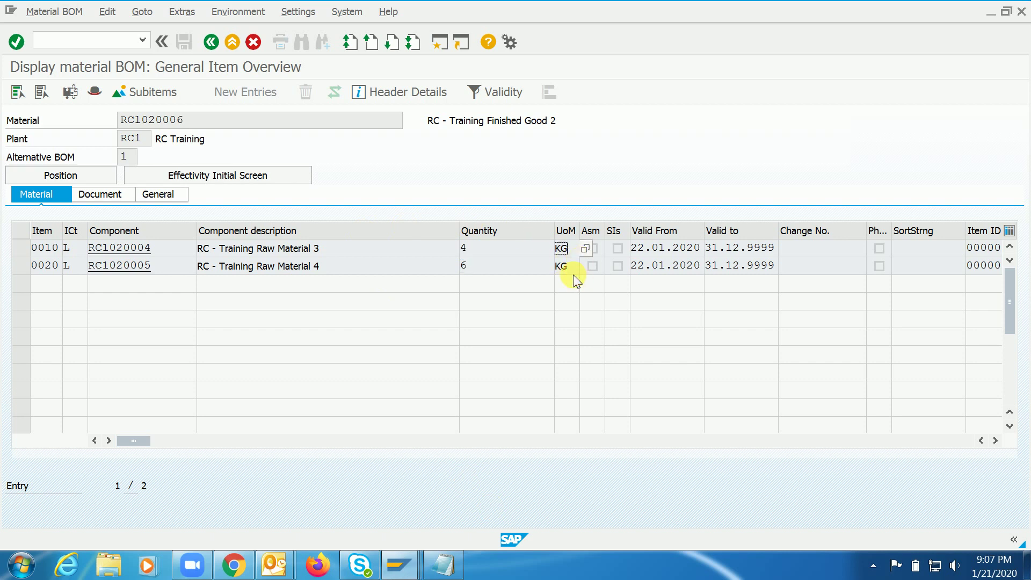
left_click(399, 565)
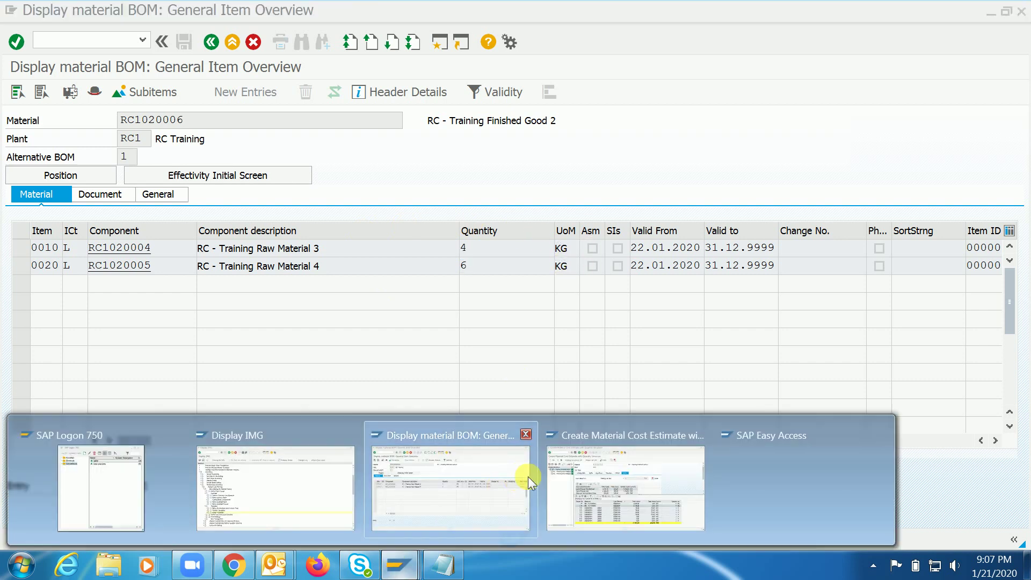
left_click(597, 489)
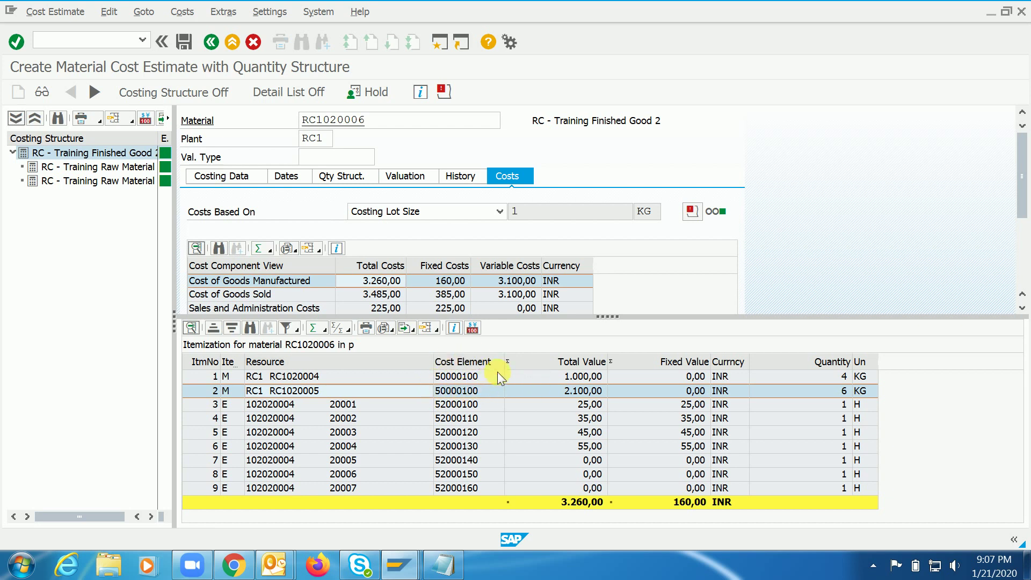
Step: Examine the cost element of the RC1020004 line, and in the Display IMG session enter a transaction code beginning with /nob
left_click(468, 376)
mouse_move(403, 570)
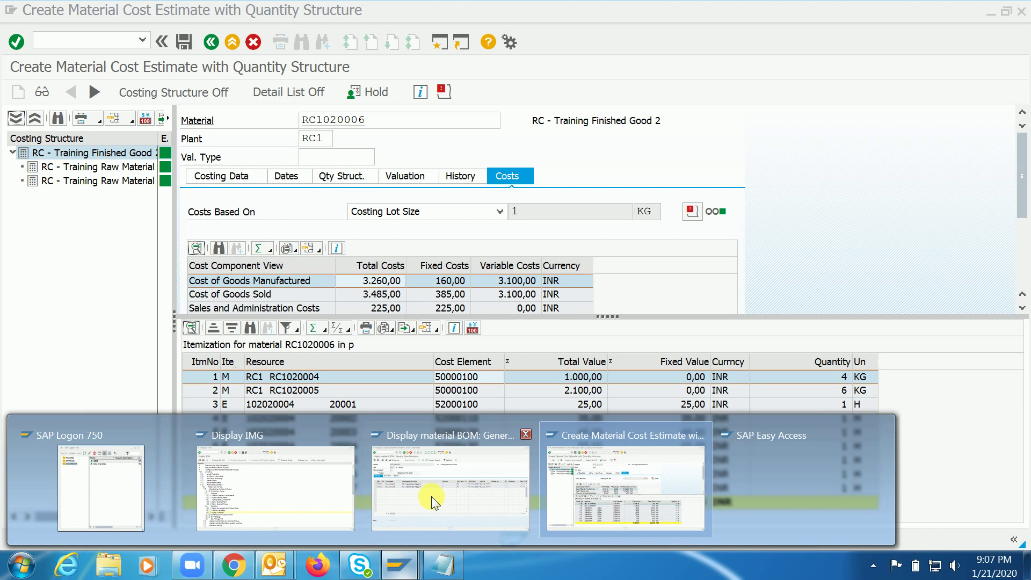
left_click(485, 502)
left_click(276, 488)
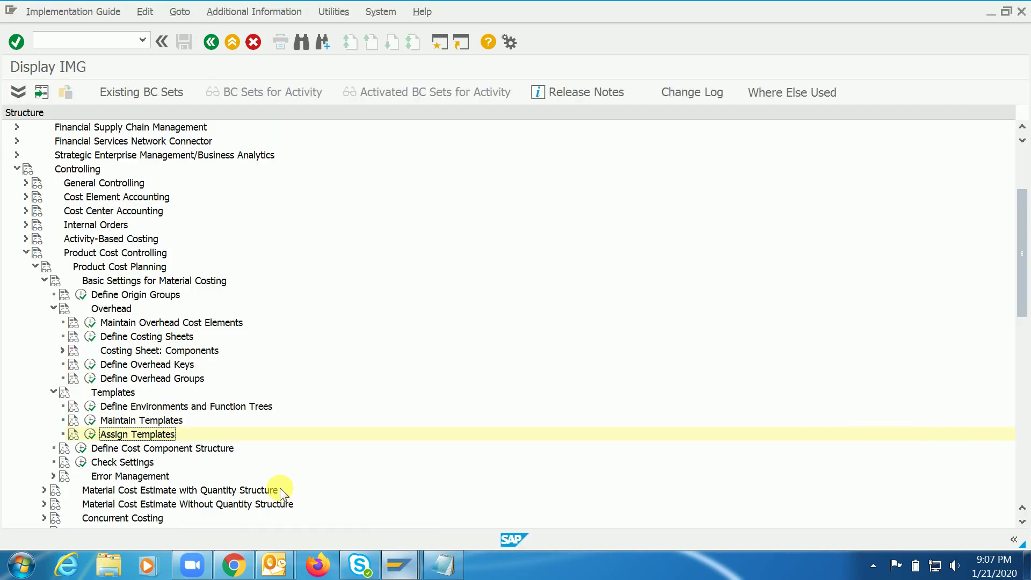
type("/nob")
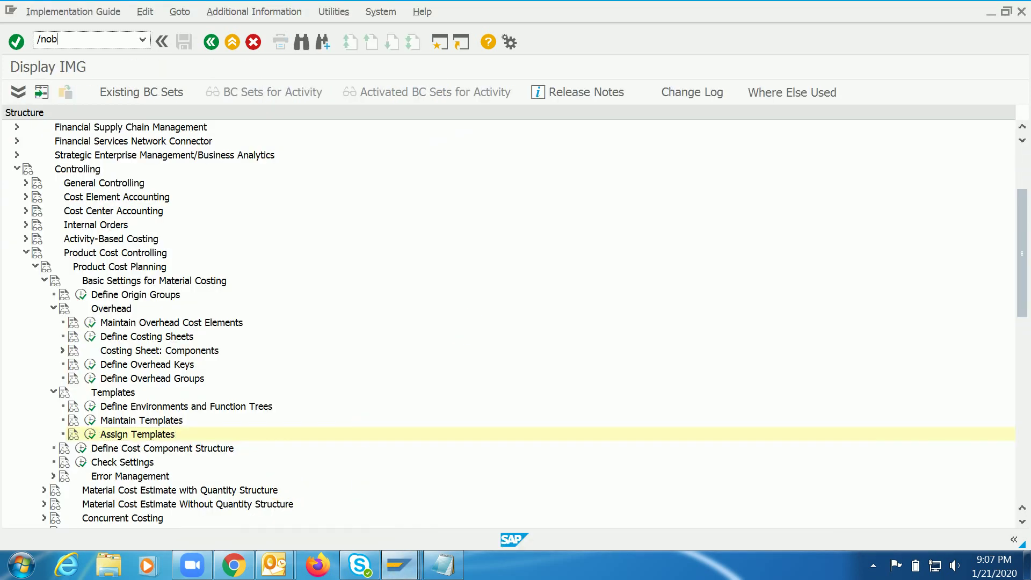
Step: Open transaction OBYC and locate procedure GBB, Offsetting entry for inventory posting, among the automatic posting procedures
type("yc")
key("Return")
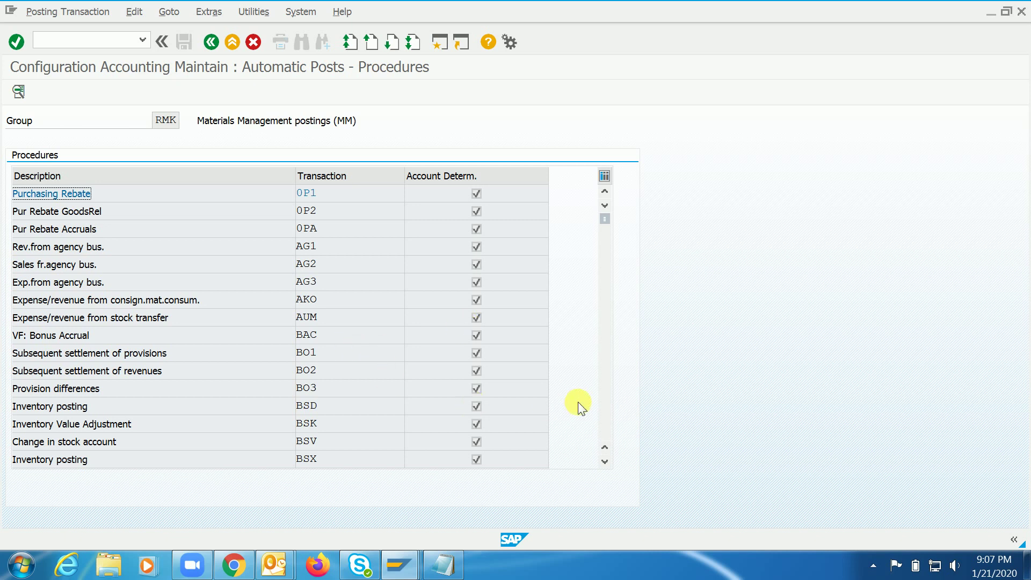
left_click(603, 410)
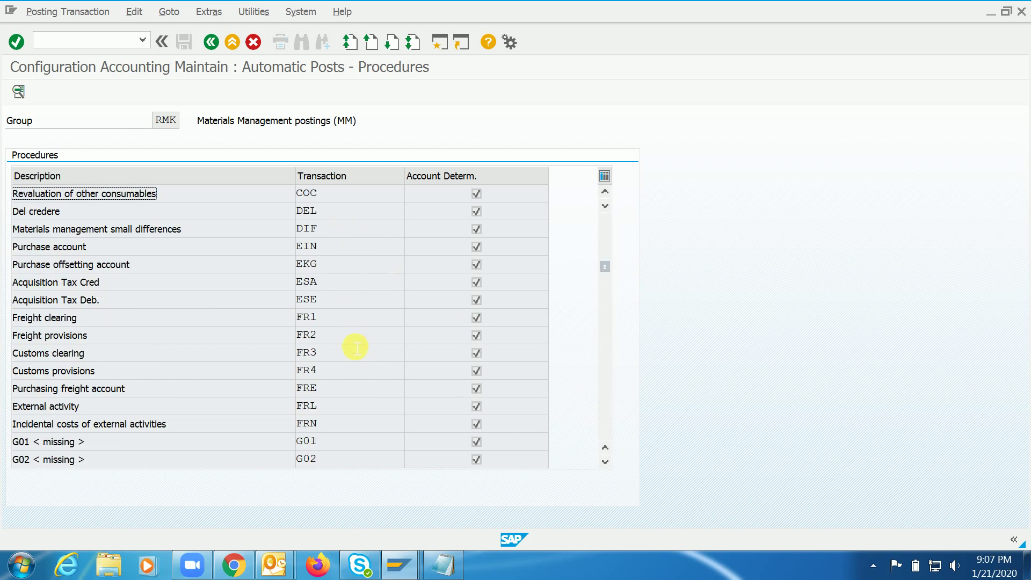
left_click(607, 423)
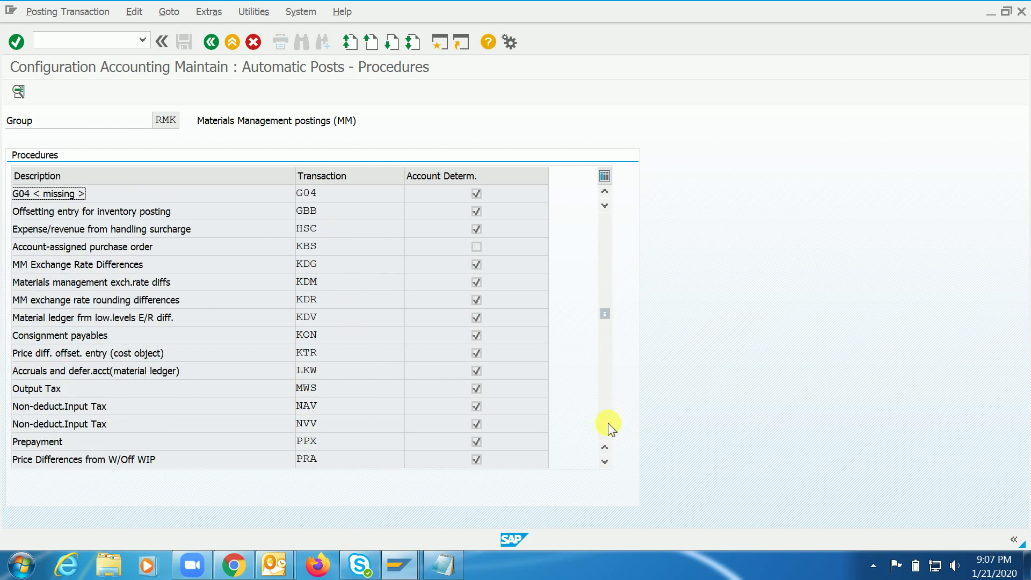
double_click(334, 221)
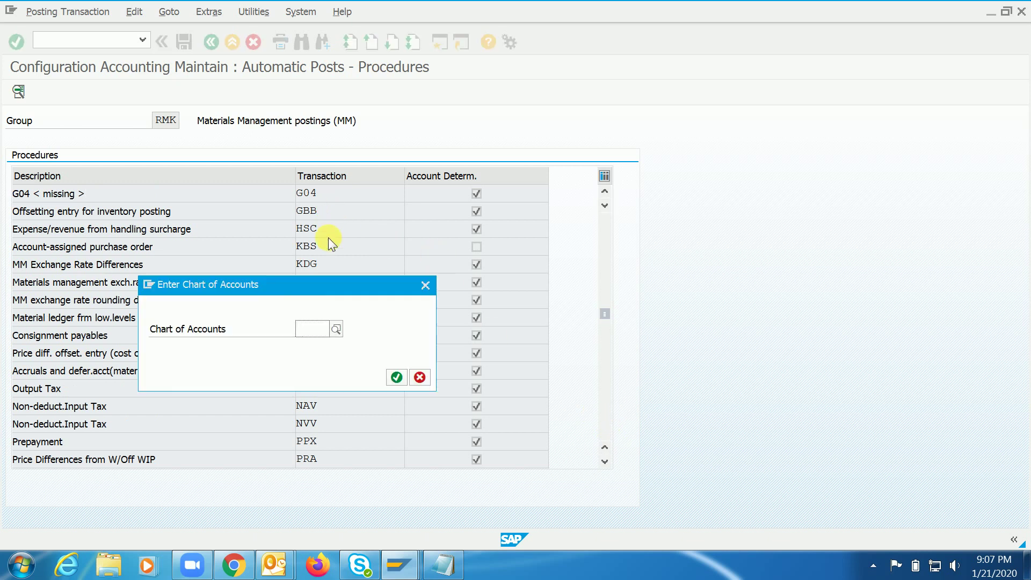
left_click(425, 285)
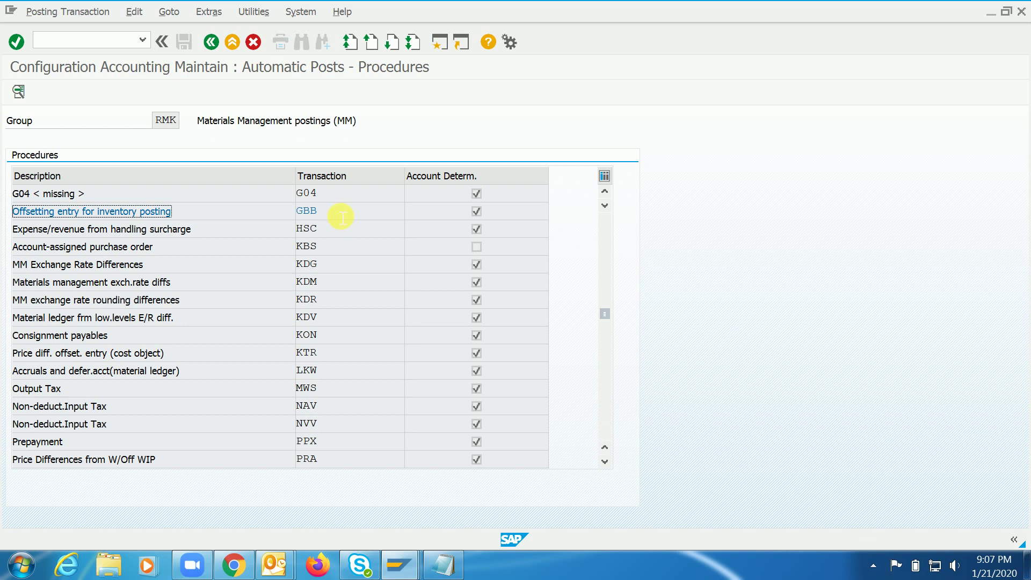
left_click(342, 217)
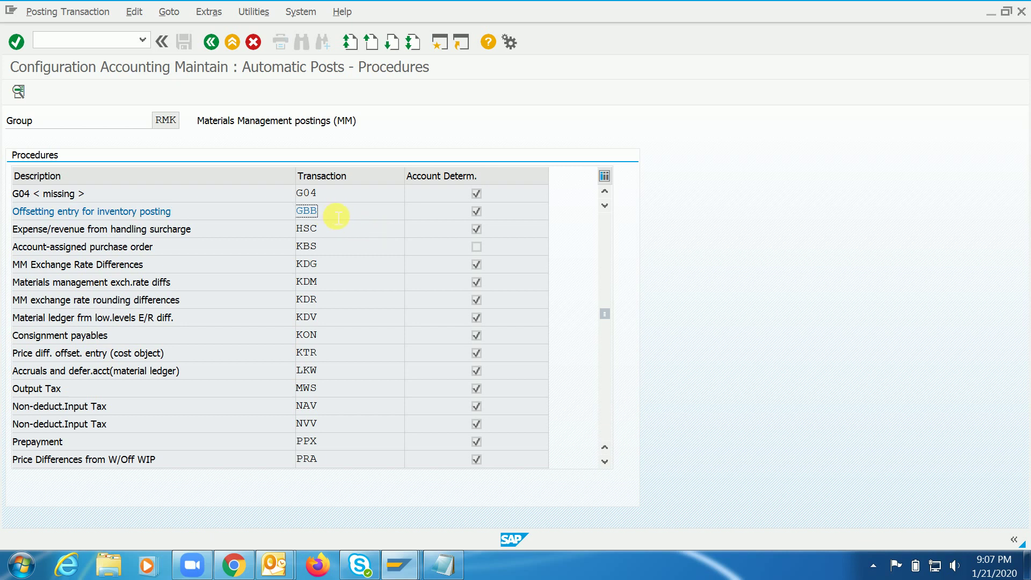
left_click_drag(212, 219, 46, 230)
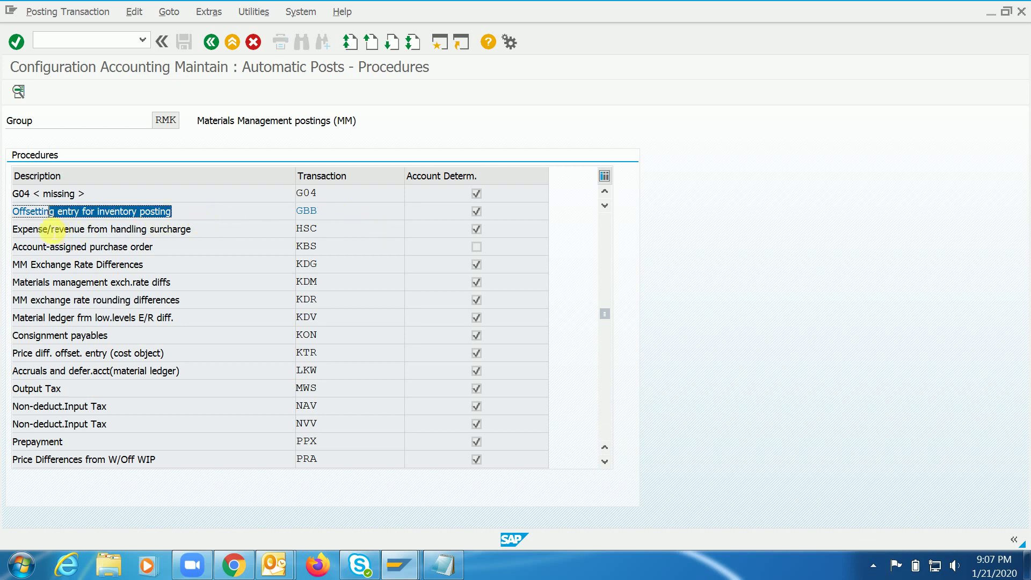
left_click(365, 223)
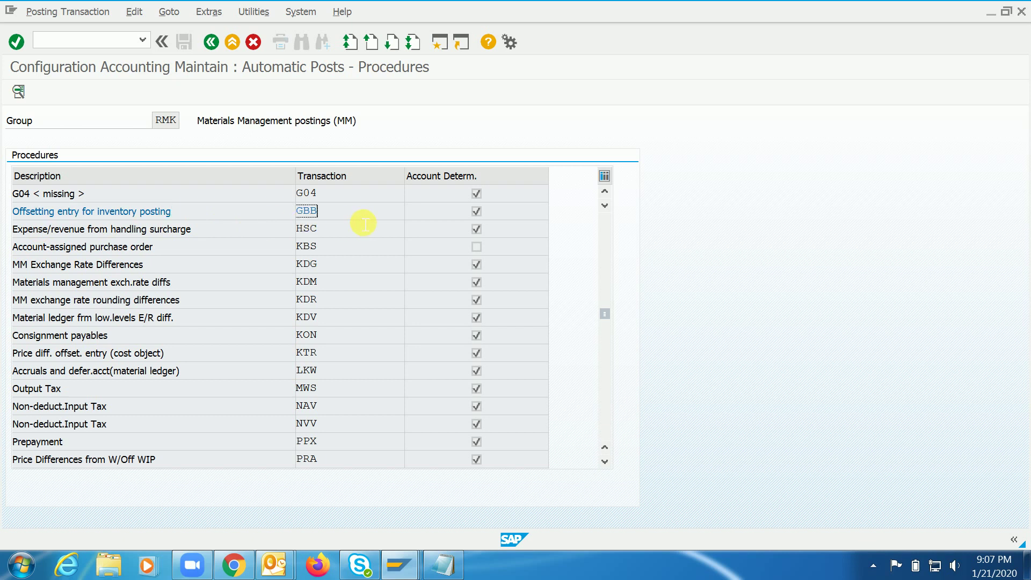
Step: Open the account assignment of procedure GBB for chart of accounts 1020
double_click(365, 223)
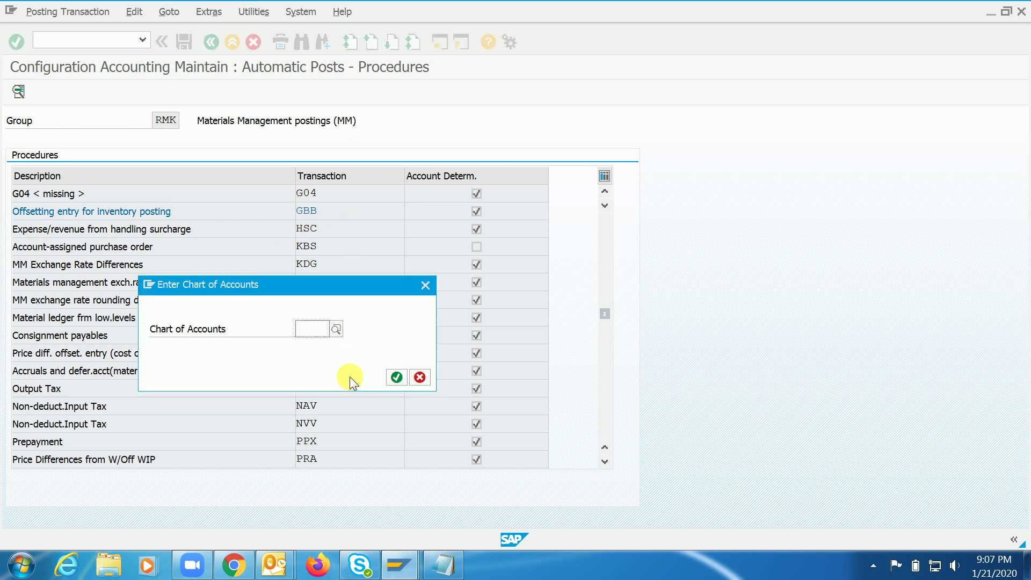
type("1020")
key("Return")
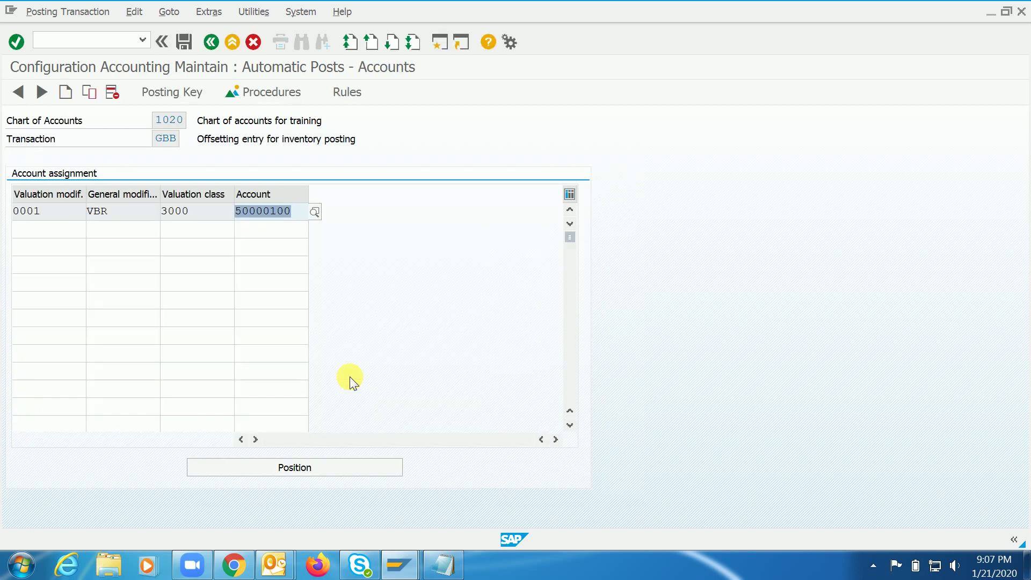
Step: Examine the GBB account assignment row, checking the general modifier VBR and the account assigned to valuation class 3000
left_click(126, 215)
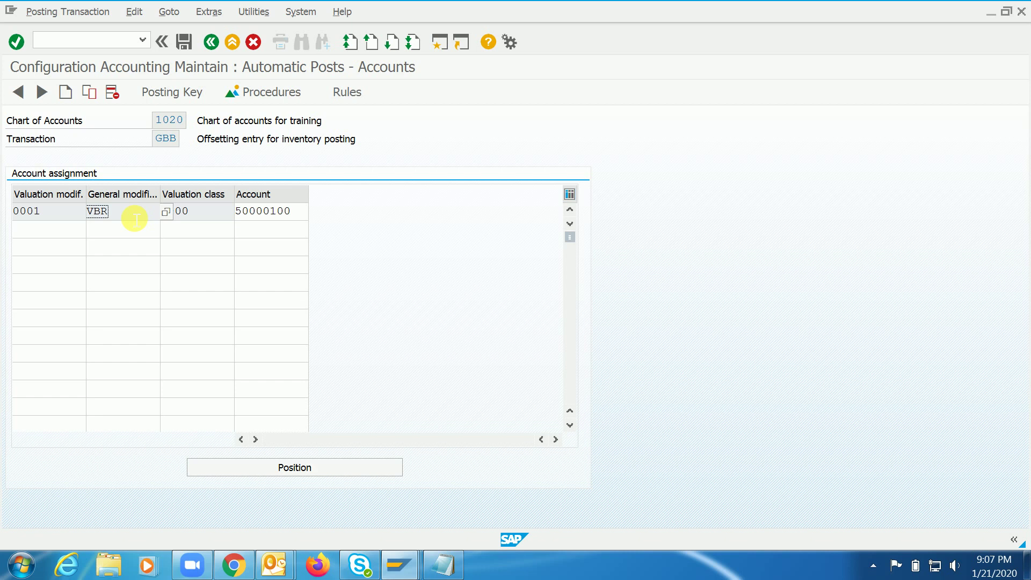
left_click(144, 212)
left_click(306, 213)
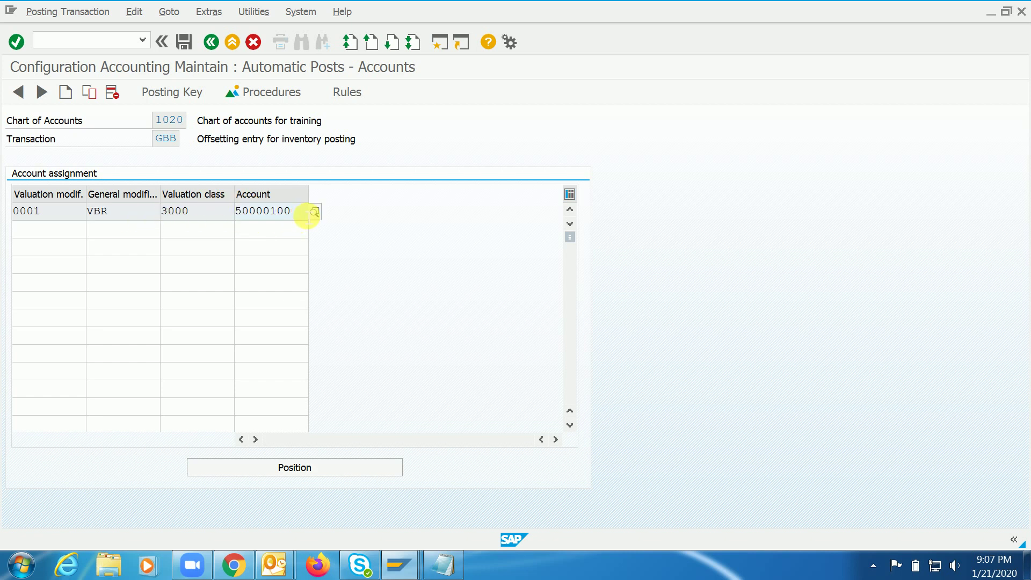
key("shift+Left")
key("shift+Left")
key("shift+Left")
key("shift+Left")
key("shift+Left")
key("shift+Left")
key("shift+Left")
key("shift+Left")
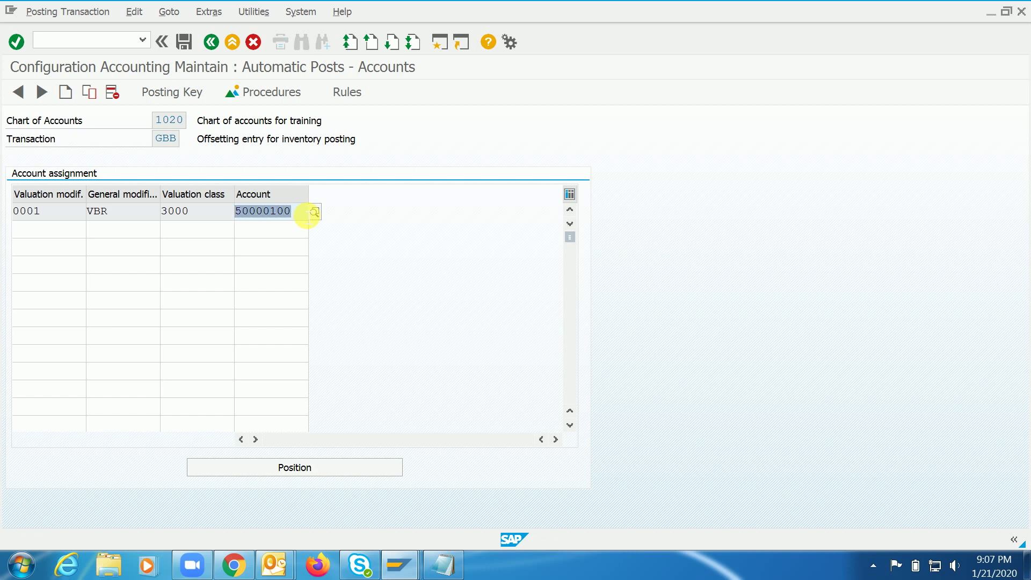
left_click(303, 218)
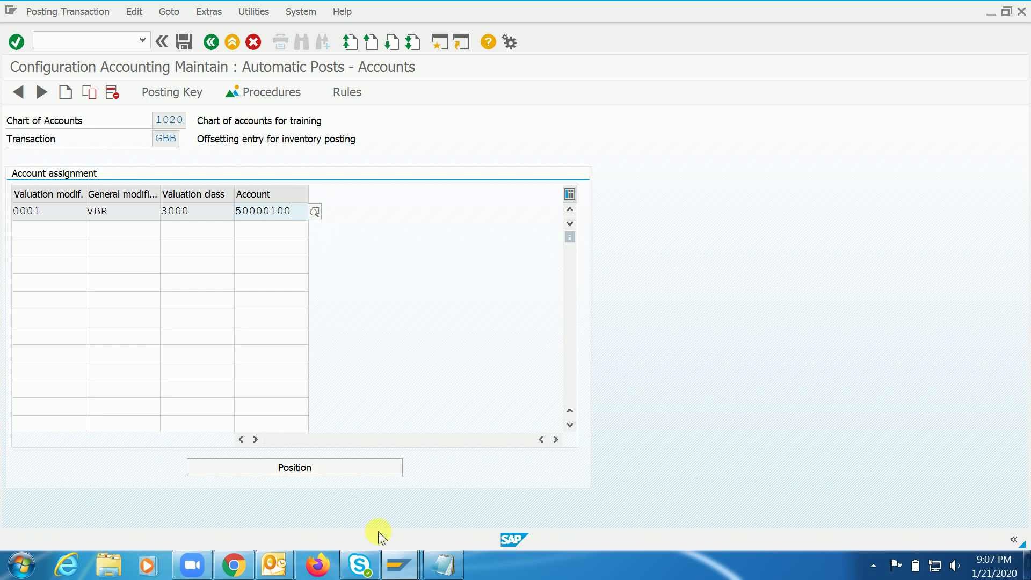
Step: Switch to the cost estimate session for material RC1020006 and check the cost elements of the two raw material items
left_click(399, 564)
left_click(623, 495)
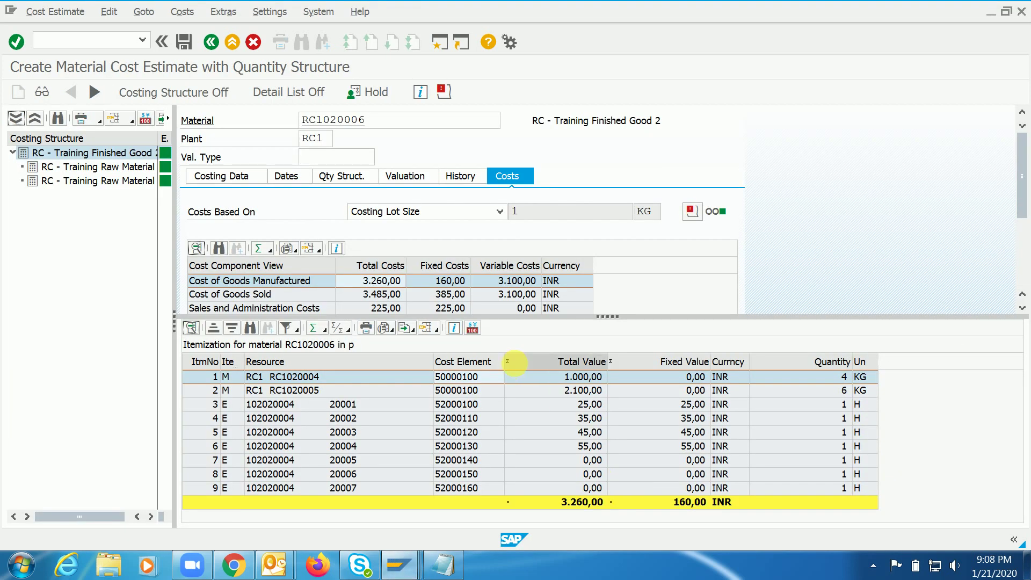
left_click(478, 391)
left_click(478, 376)
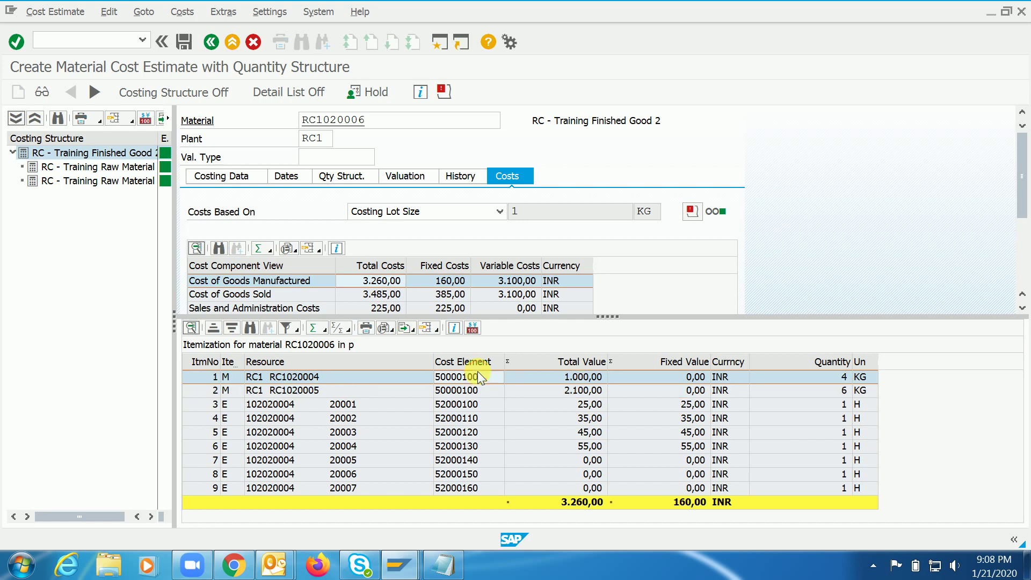
left_click(478, 386)
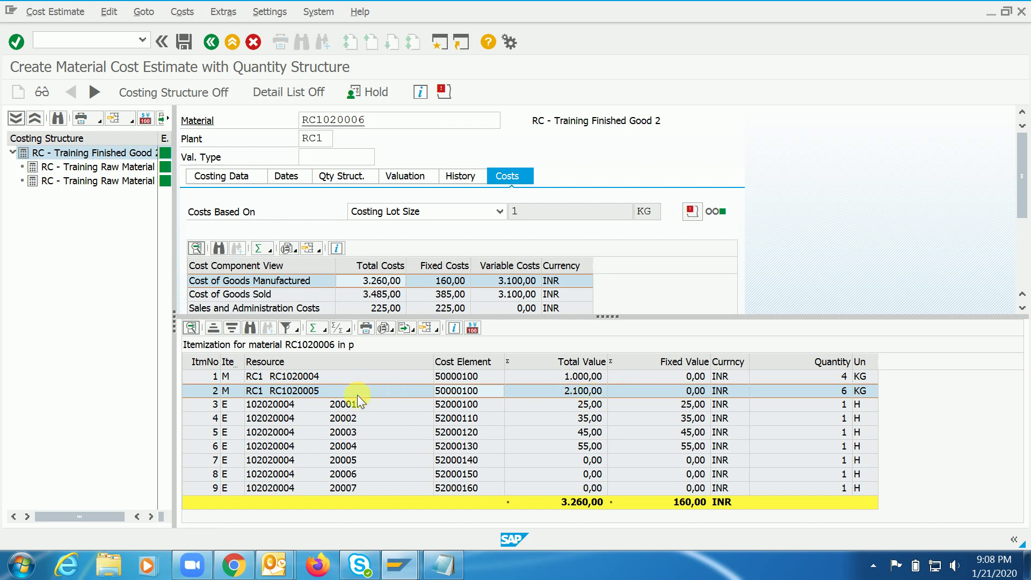
Step: Display raw material RC1020004 from the itemization, check its standard price and price unit in Accounting 1, and return to the cost estimate
double_click(324, 374)
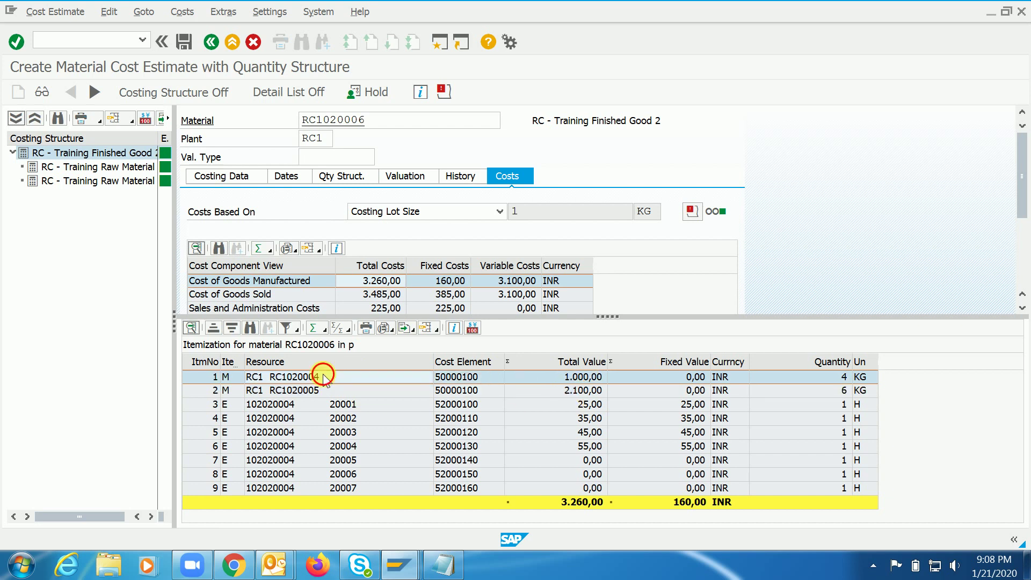
left_click(619, 120)
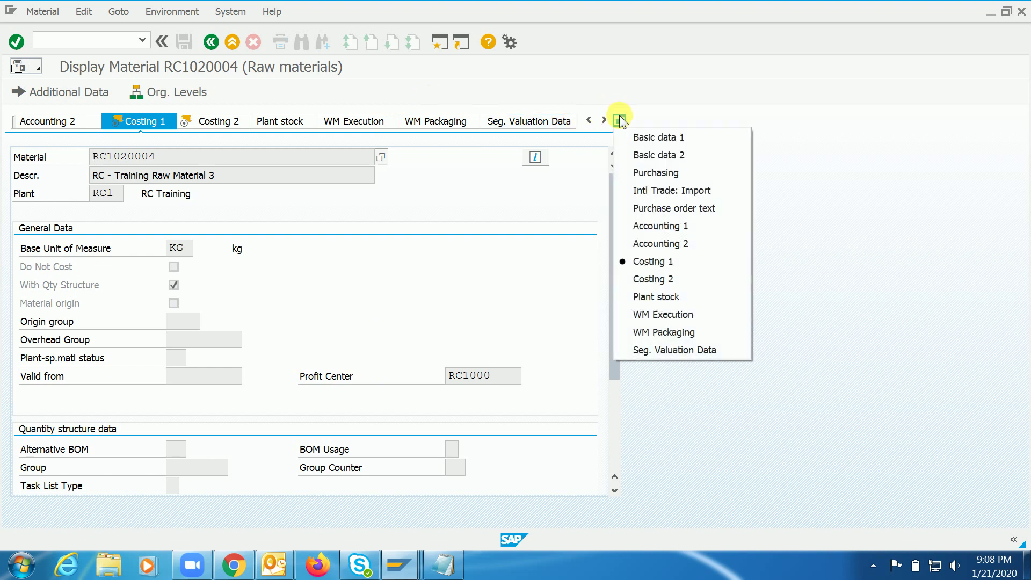
left_click(660, 226)
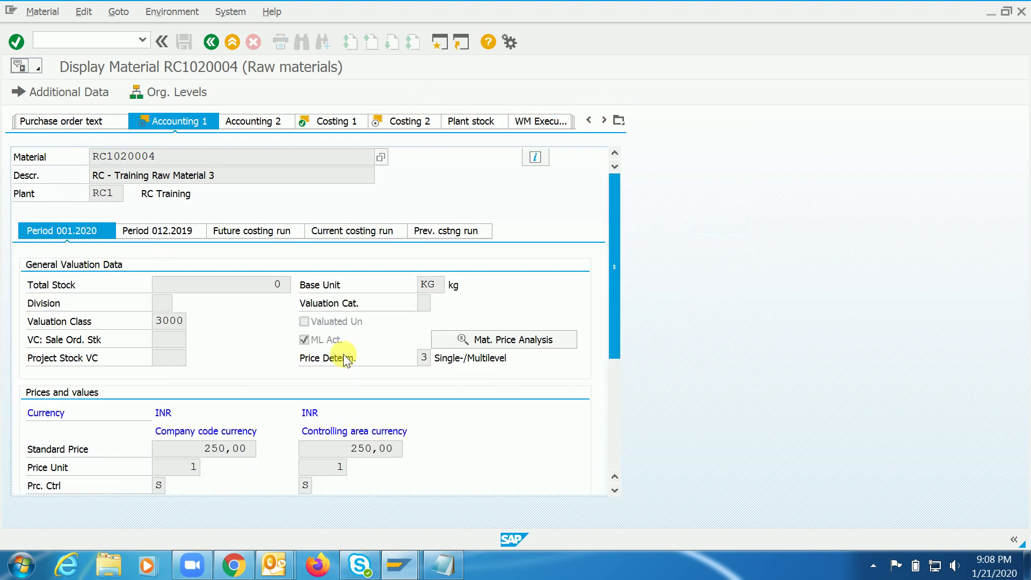
double_click(208, 449)
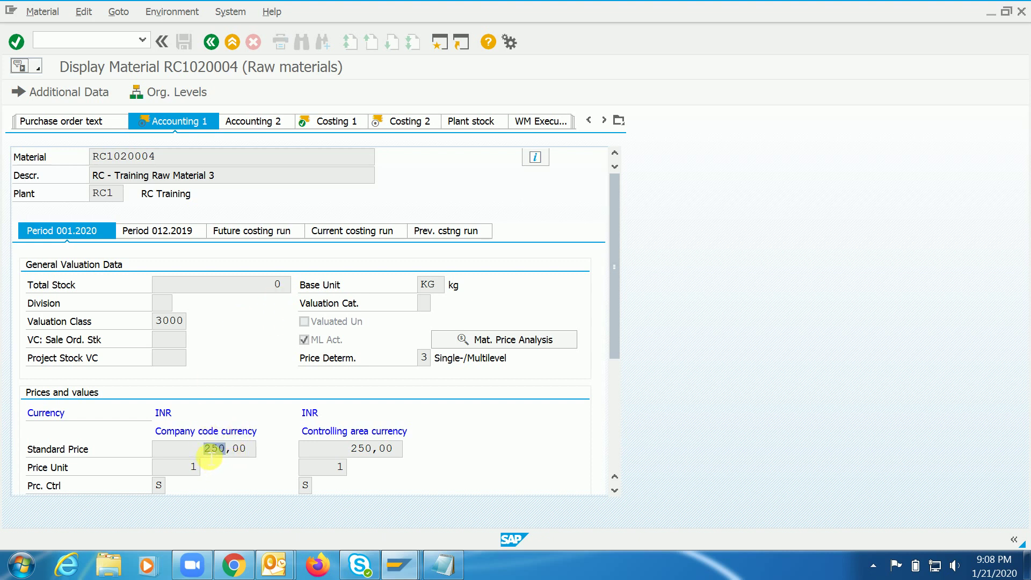
double_click(196, 471)
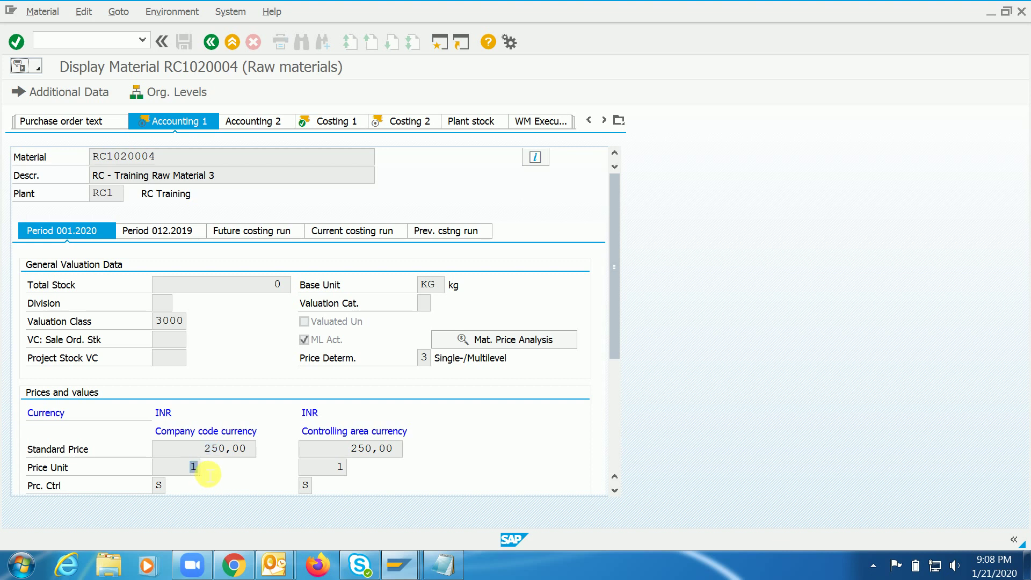
left_click(210, 43)
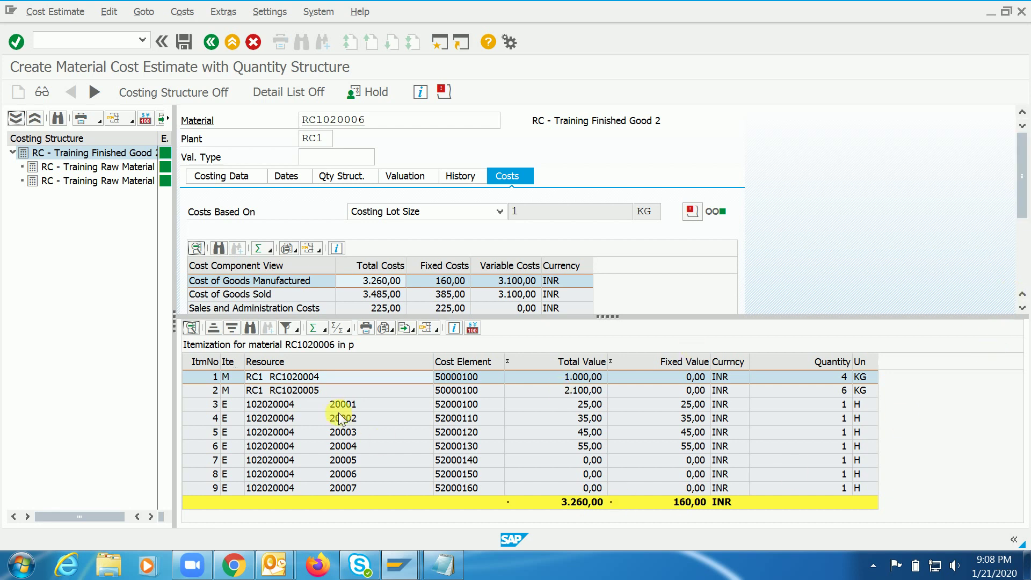
Step: Review the itemization's first activity line and the two raw material lines RC1020004 and RC1020005
left_click(470, 405)
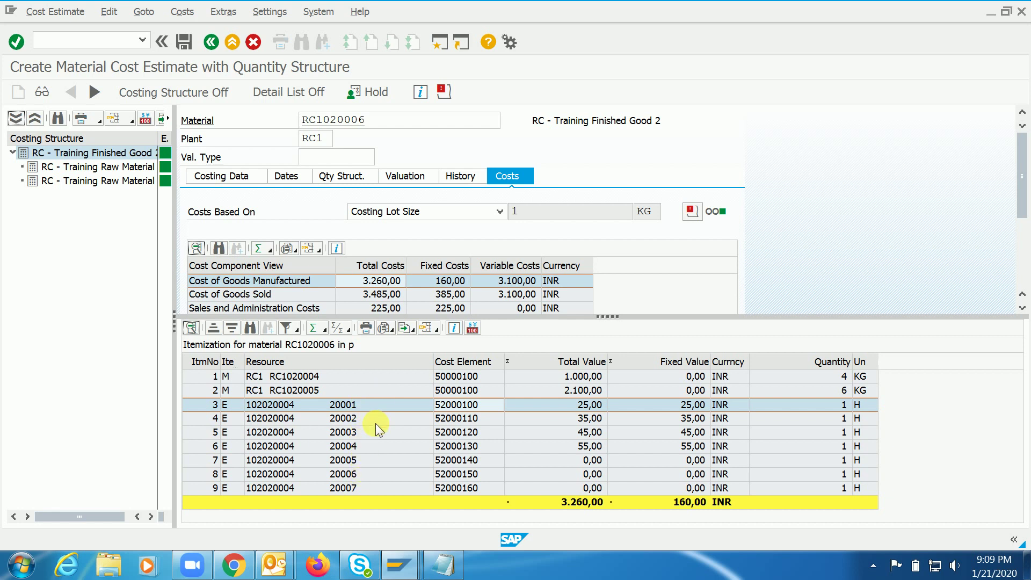
left_click(375, 378)
left_click(375, 391)
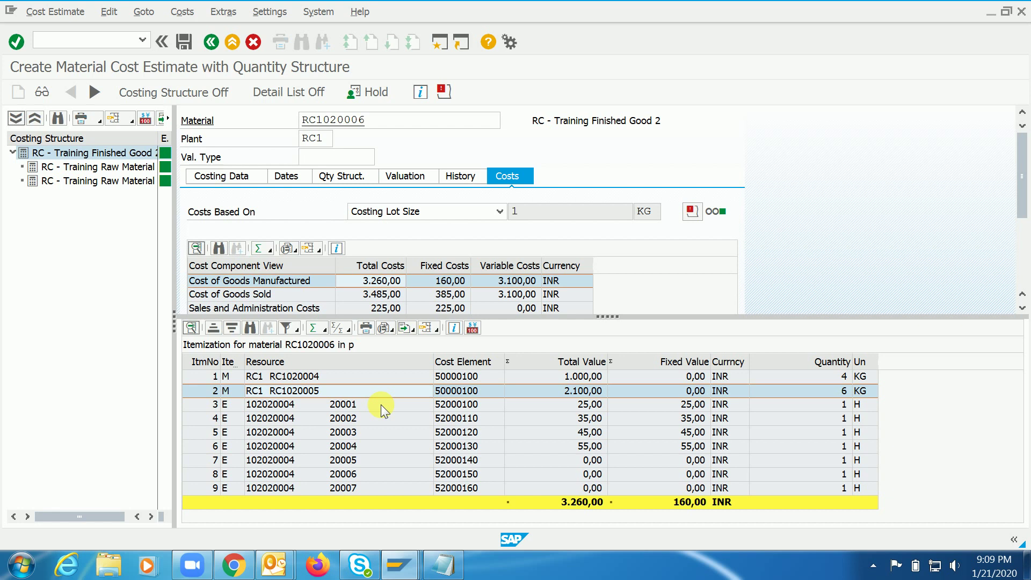
Step: Switch to the material BOM session and open the template display there with transaction CPT3
left_click(400, 564)
left_click(417, 495)
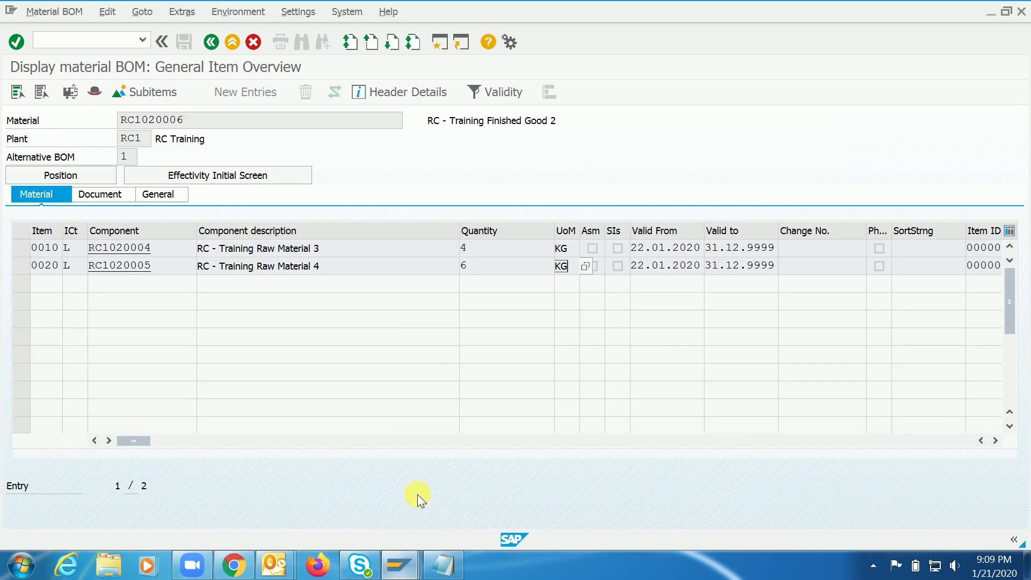
key("ctrl+slash")
type("/ncpt3")
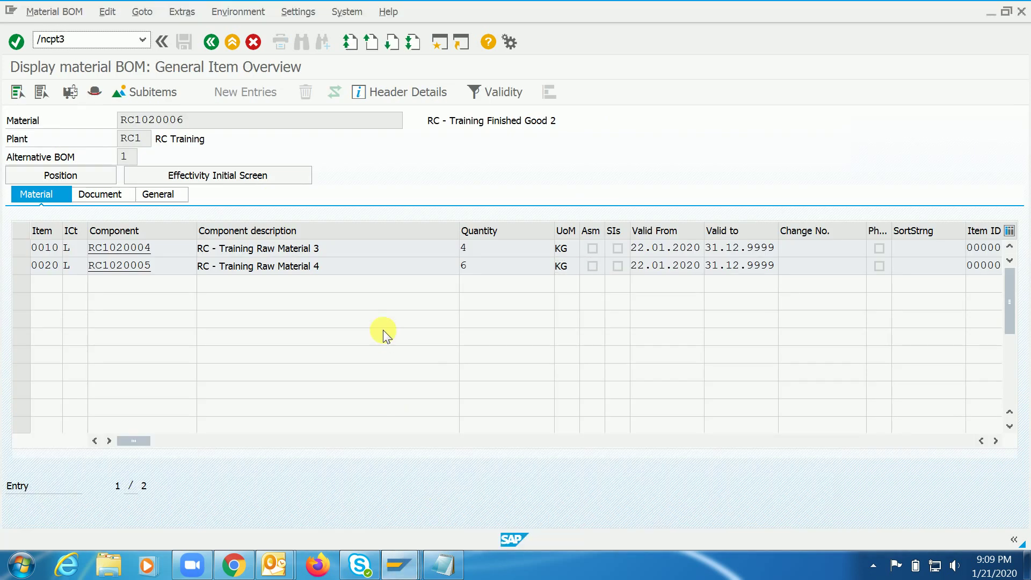
key("Return")
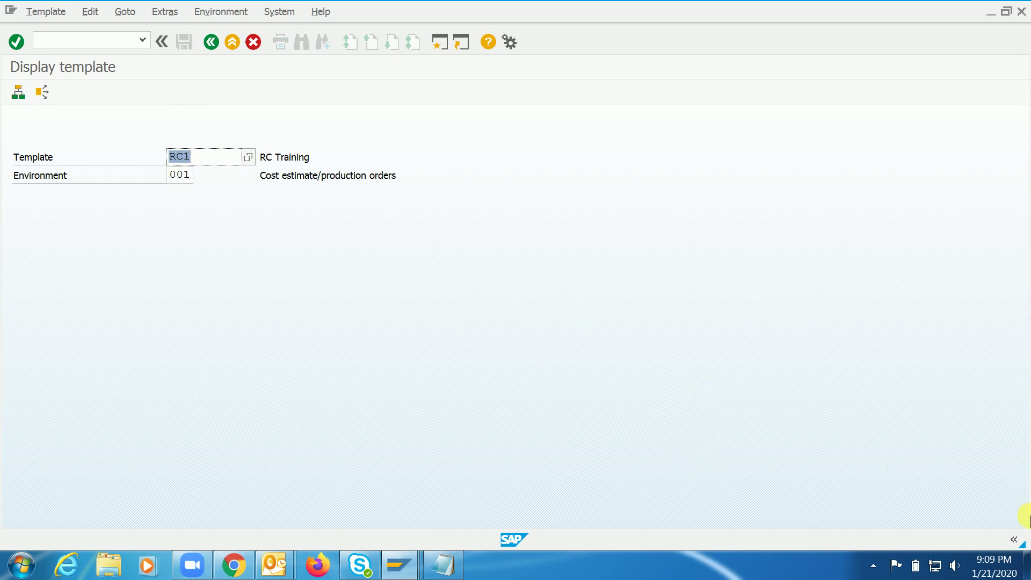
Step: Expand the status bar details and show the current transaction code in them
left_click(1014, 539)
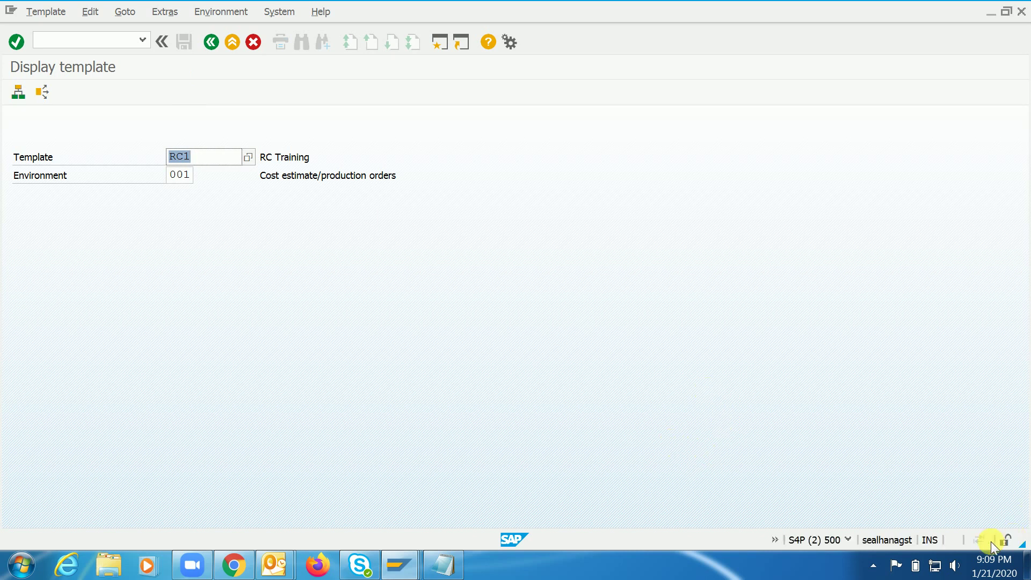
left_click(850, 540)
left_click(916, 476)
Step: Display template RC1 in environment 001, Cost estimate/production orders
left_click(249, 157)
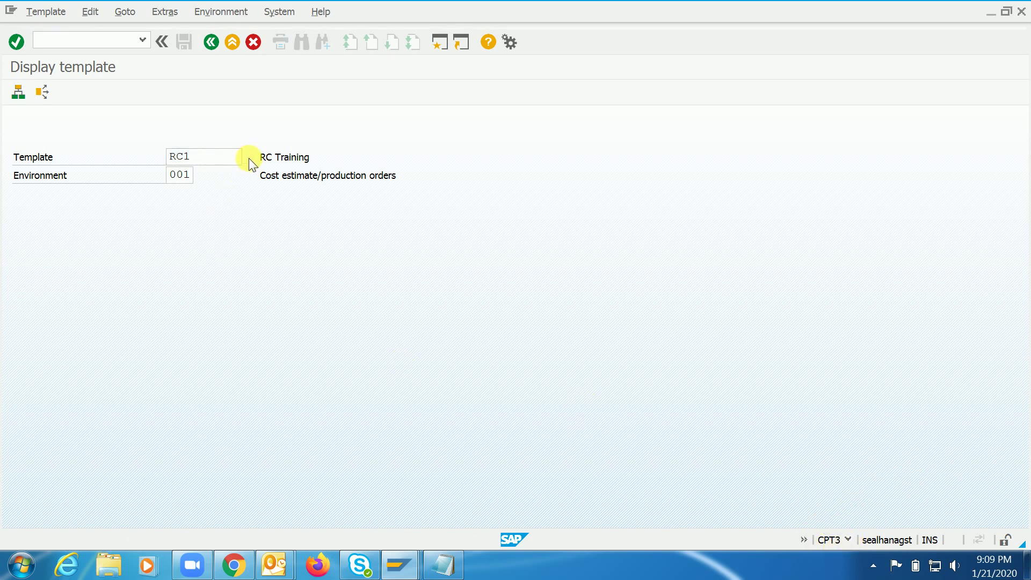
double_click(223, 103)
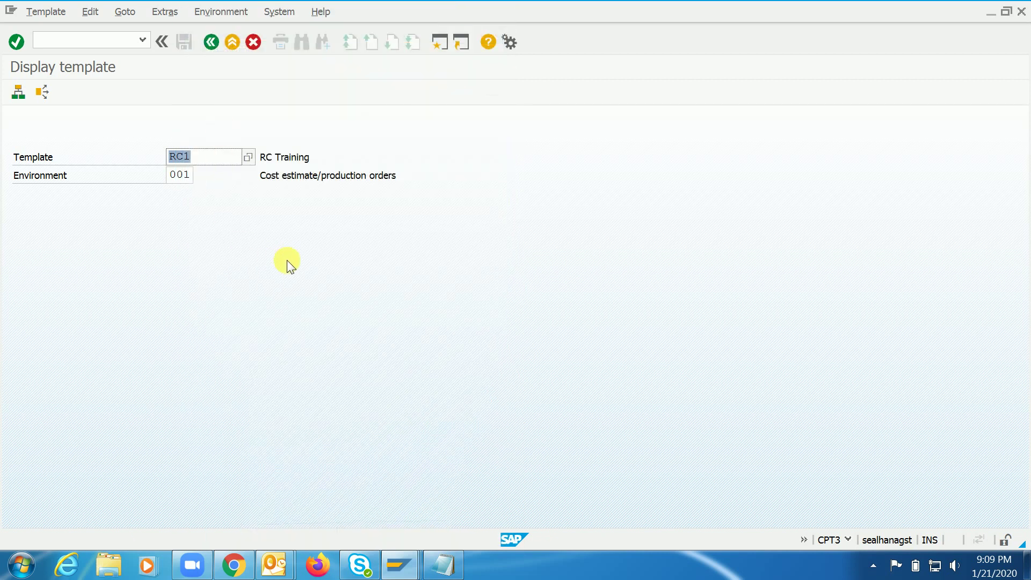
key("Return")
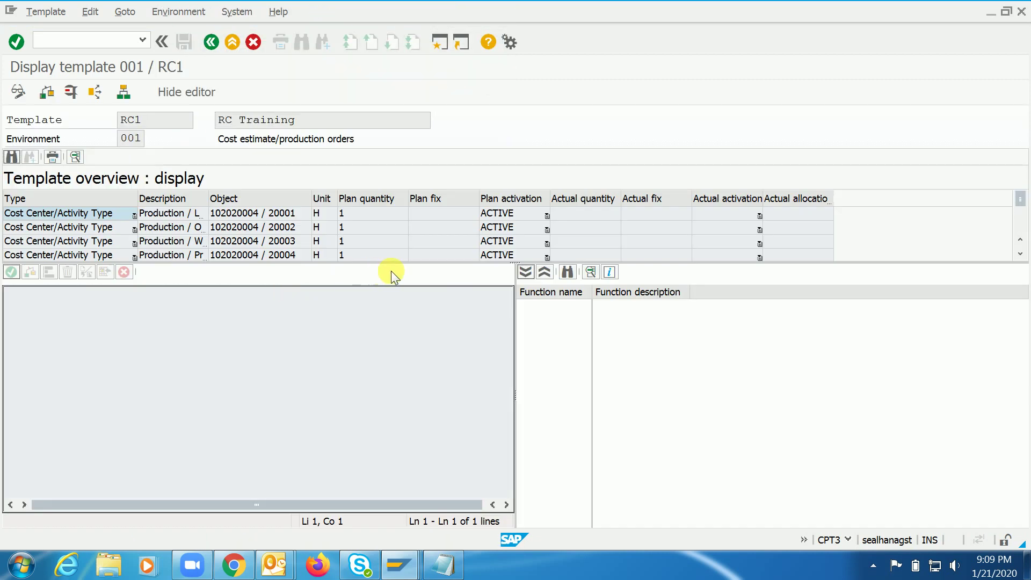
Step: Enlarge the template overview, widen its Description column to fit the full names, and select the Production / Labour row
left_click_drag(453, 273, 450, 413)
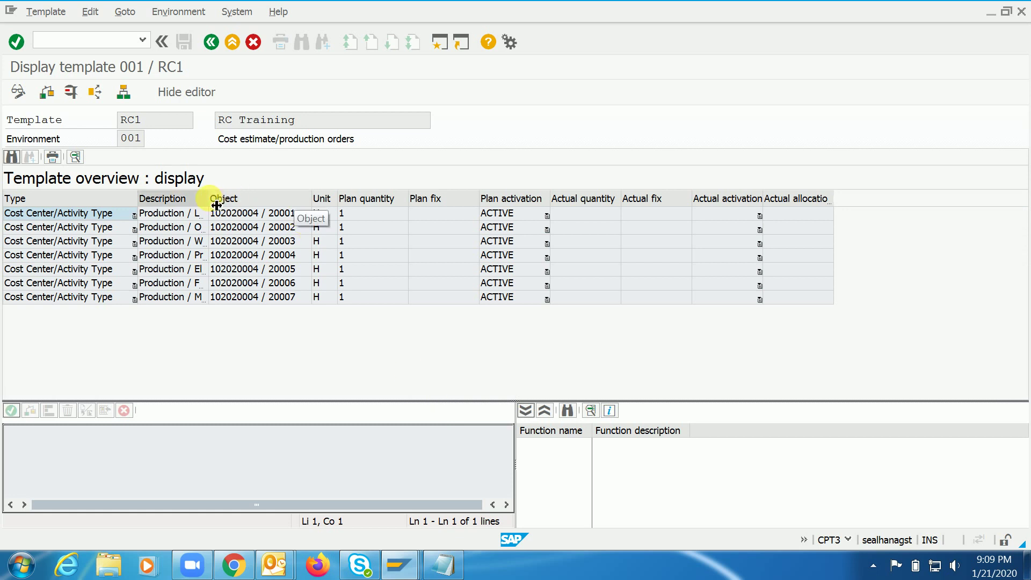
left_click_drag(210, 200, 250, 203)
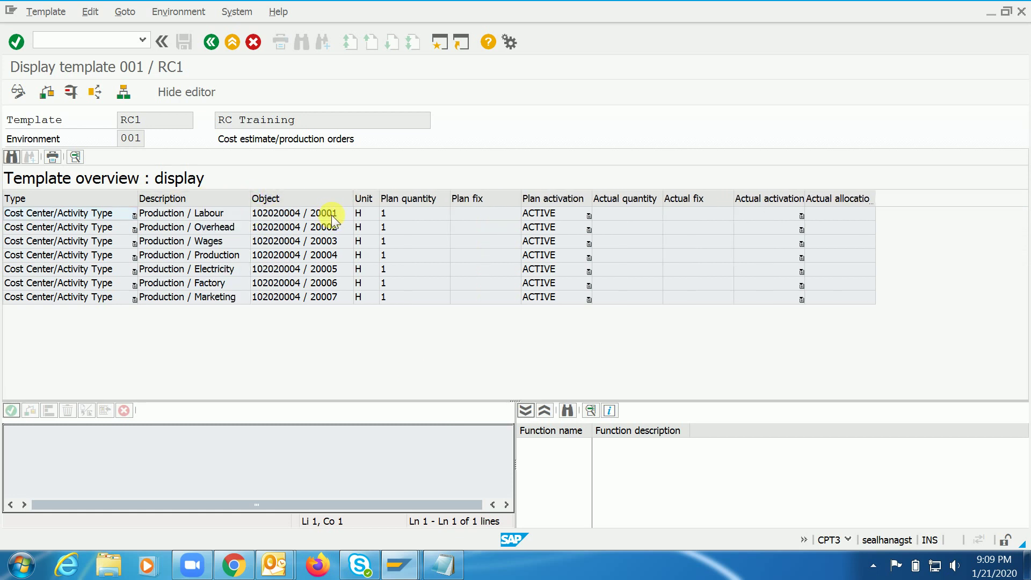
left_click(221, 216)
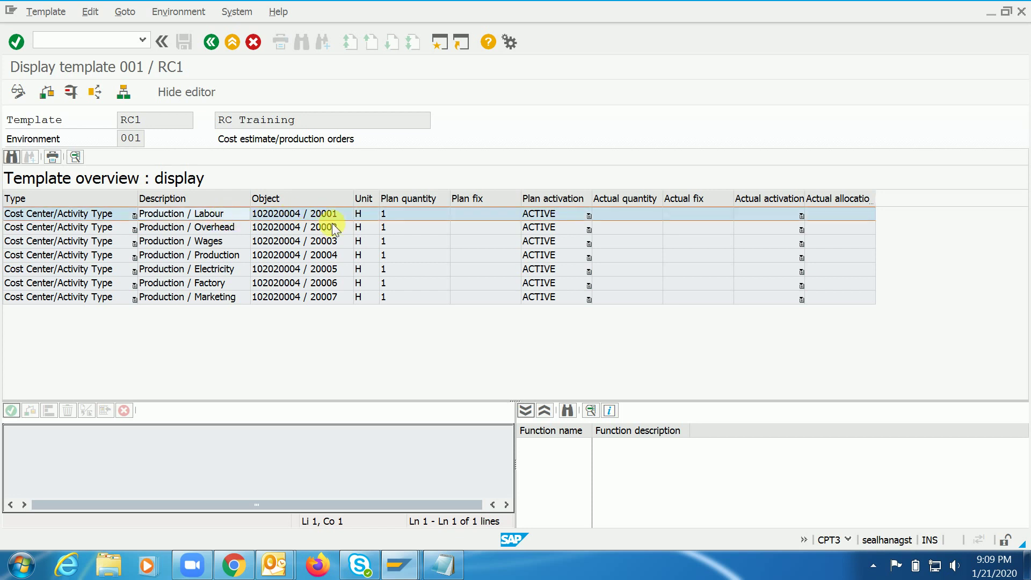
Step: Examine the activity type assigned to each template row from Production / Overhead through Production / Factory
left_click(206, 230)
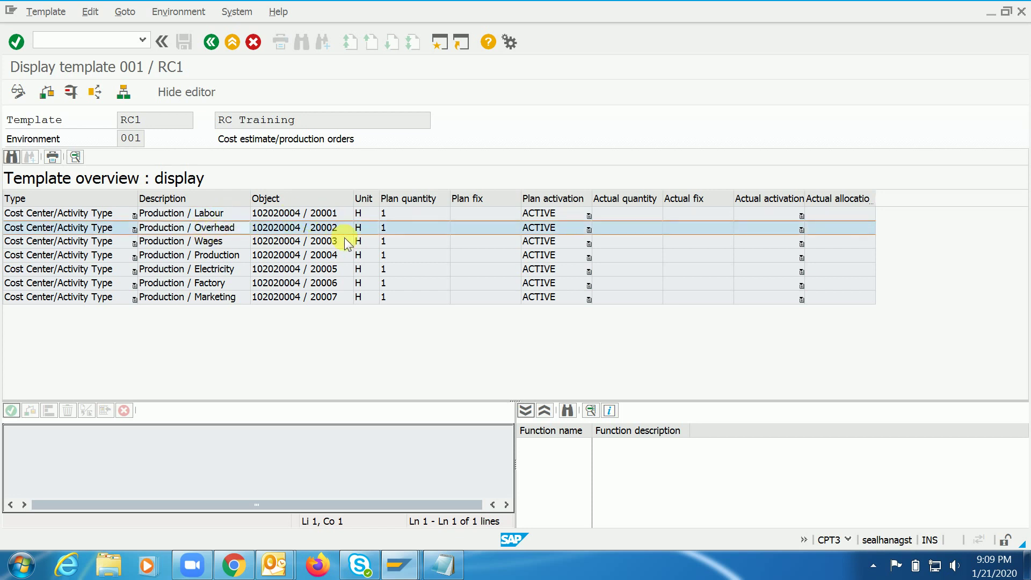
left_click(219, 242)
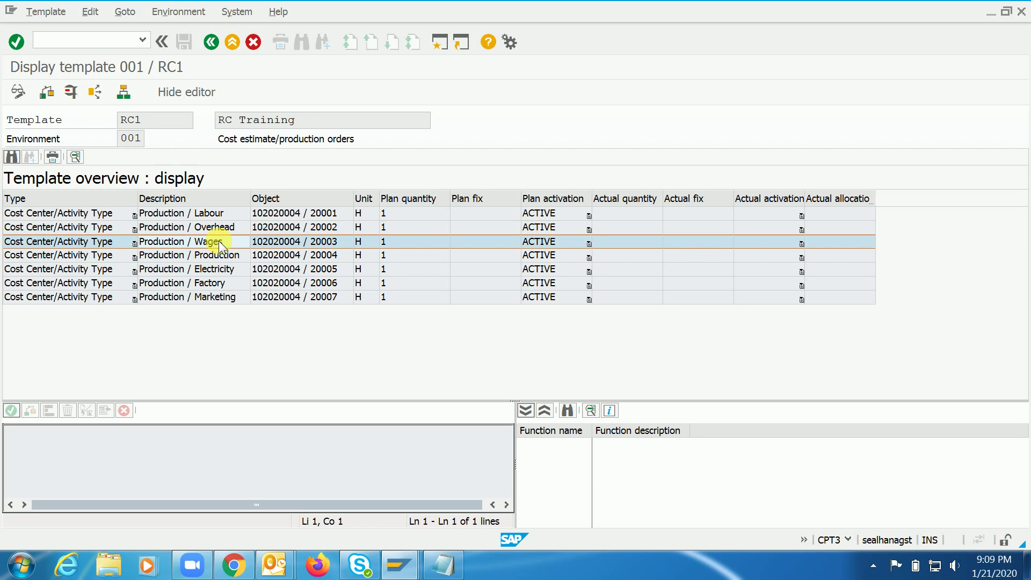
left_click(323, 255)
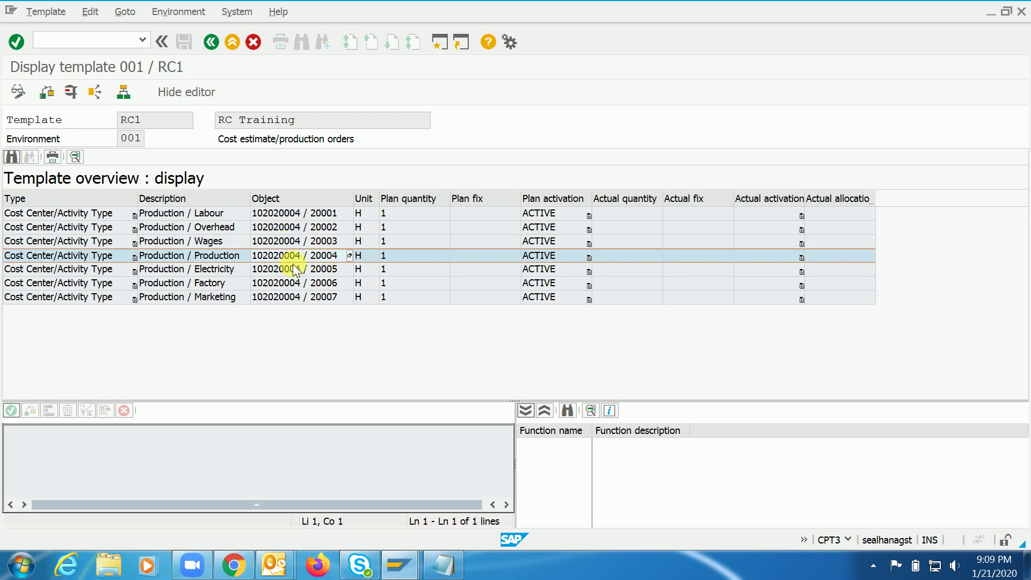
left_click(322, 270)
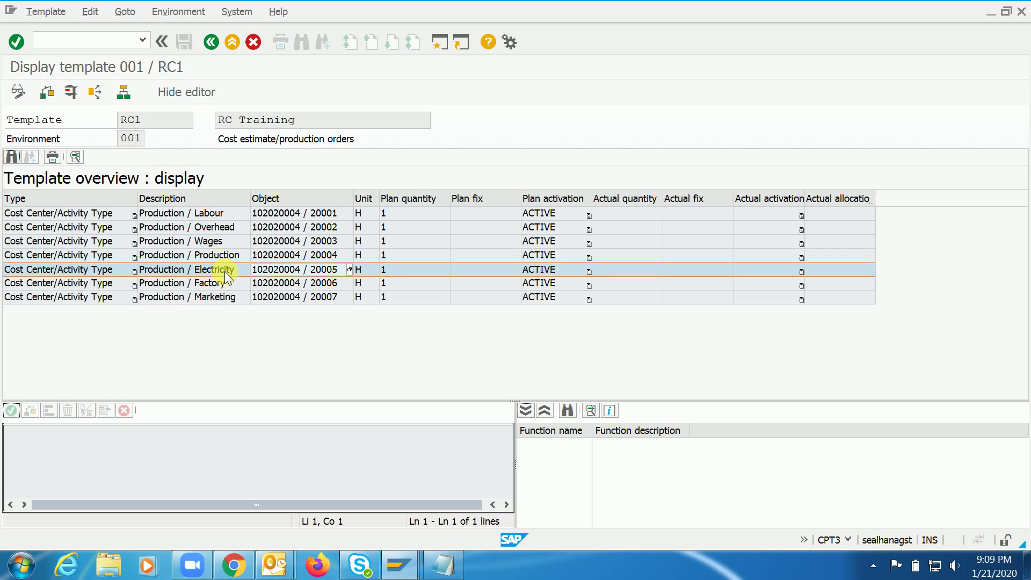
left_click(331, 282)
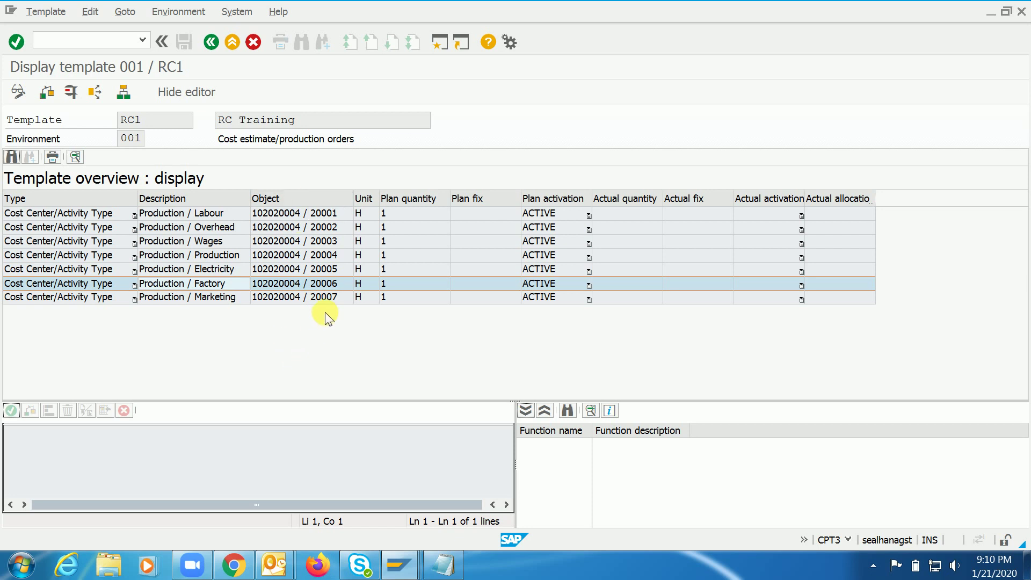
Step: Switch to the material cost estimate session, enlarge the area above the itemization, and display the finished good's valuation data
key("alt+Tab")
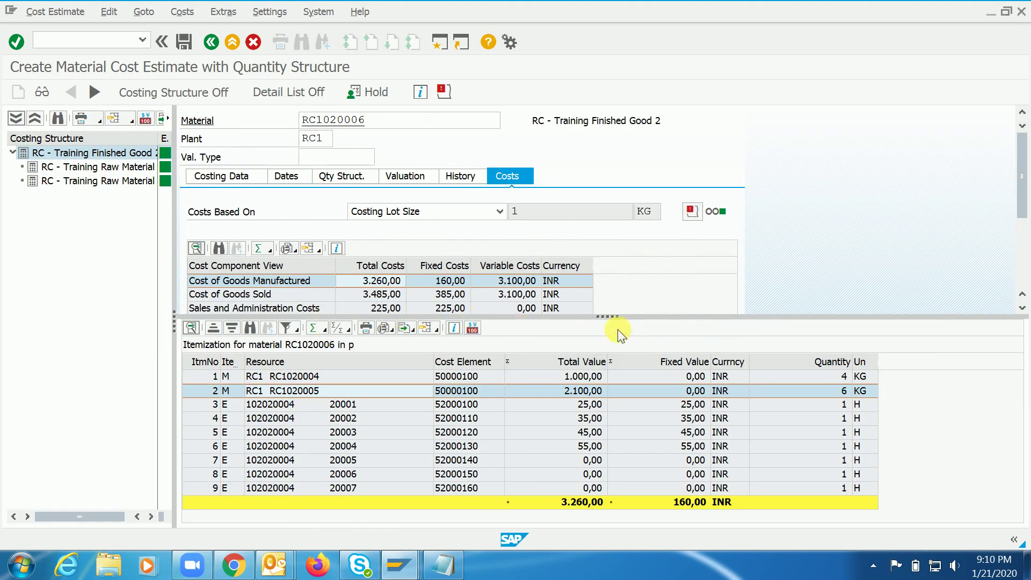
left_click_drag(617, 322, 612, 421)
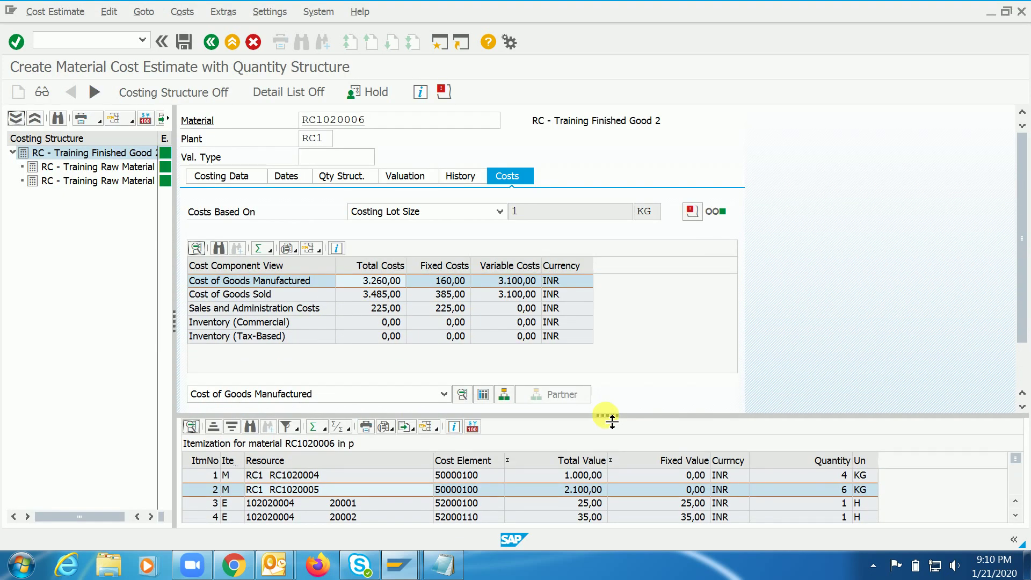
left_click(400, 176)
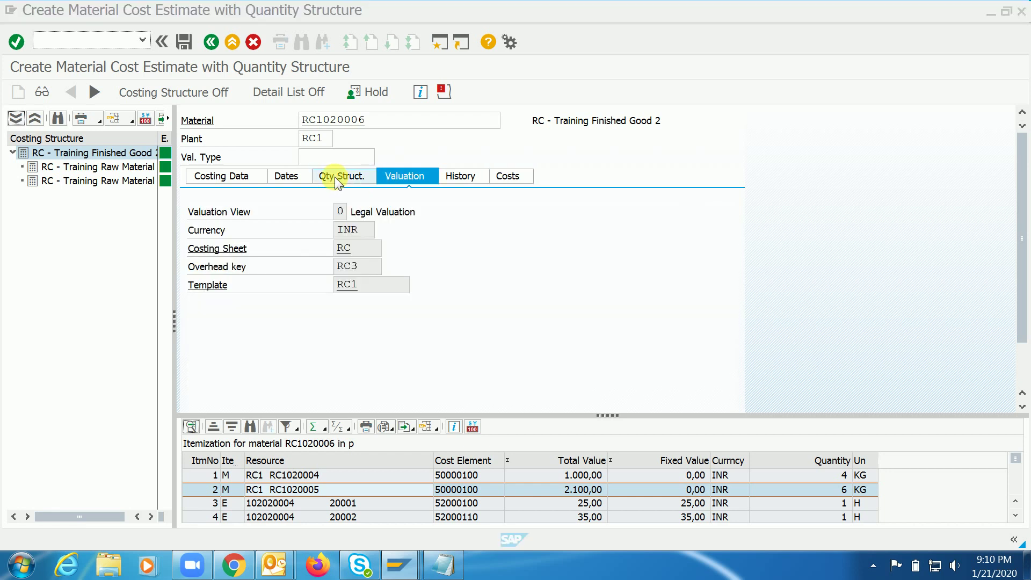
Step: Switch to the GBB account determination session and display the SAP Customizing Implementation Guide there with transaction SPRO
key("alt+Tab")
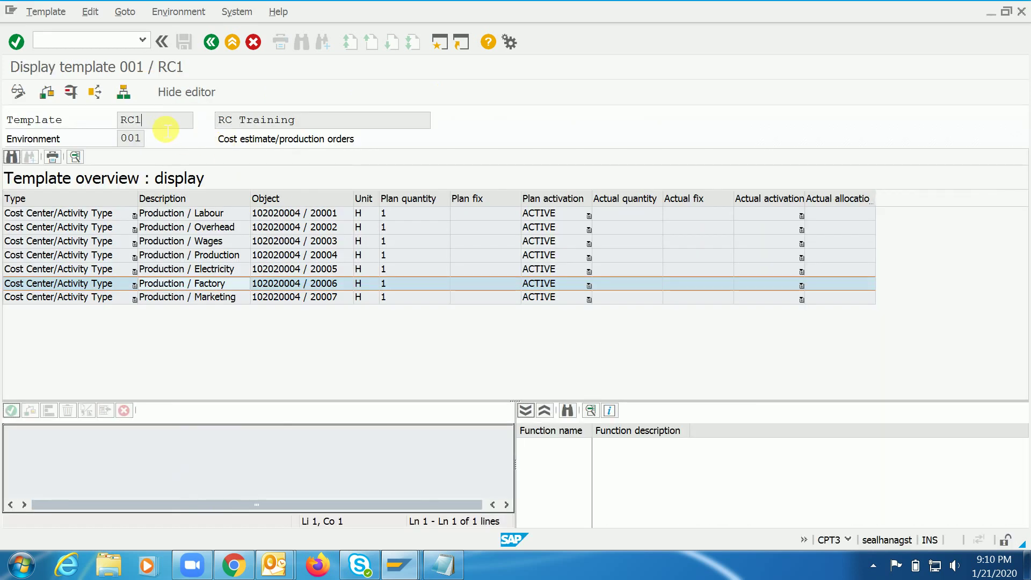
left_click(439, 43)
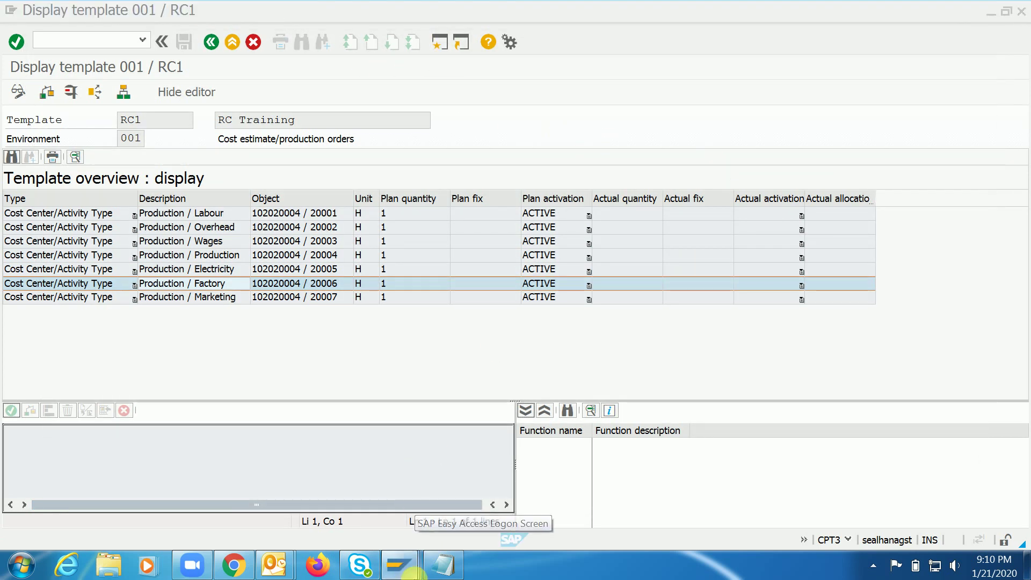
left_click(399, 565)
left_click(279, 472)
left_click(278, 251)
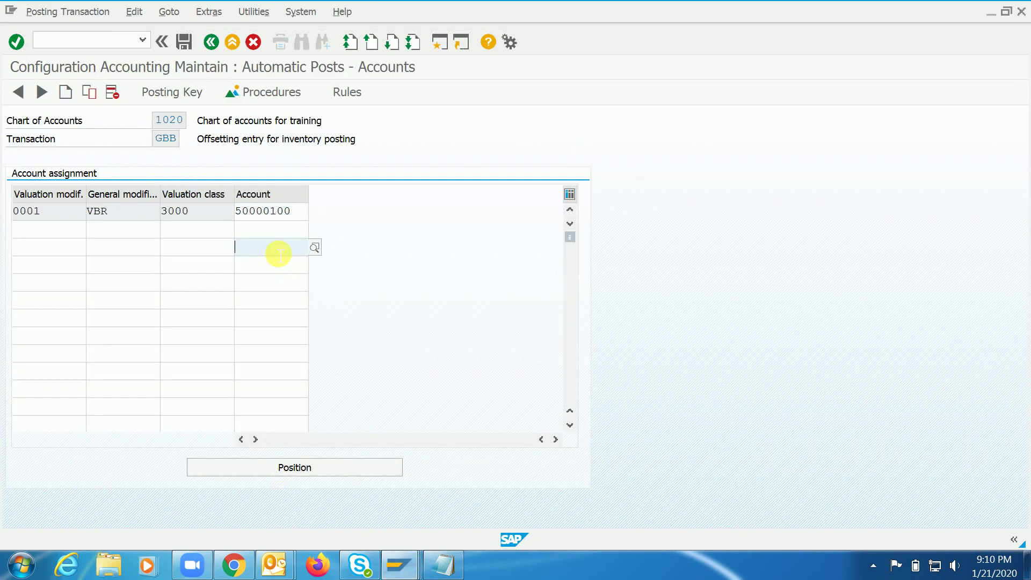
key("ctrl+slash")
type("/nspro")
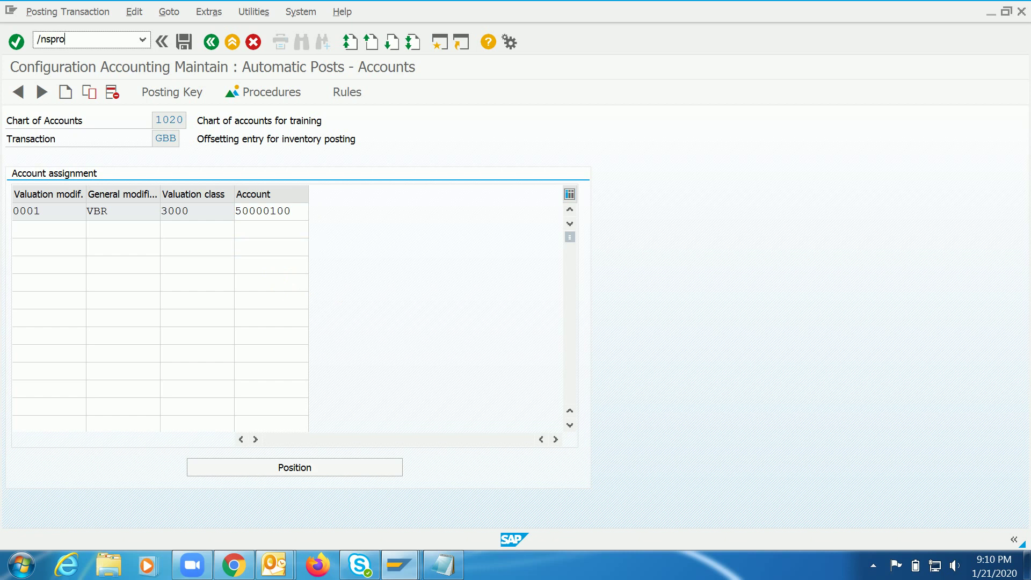
key("Return")
key("F5")
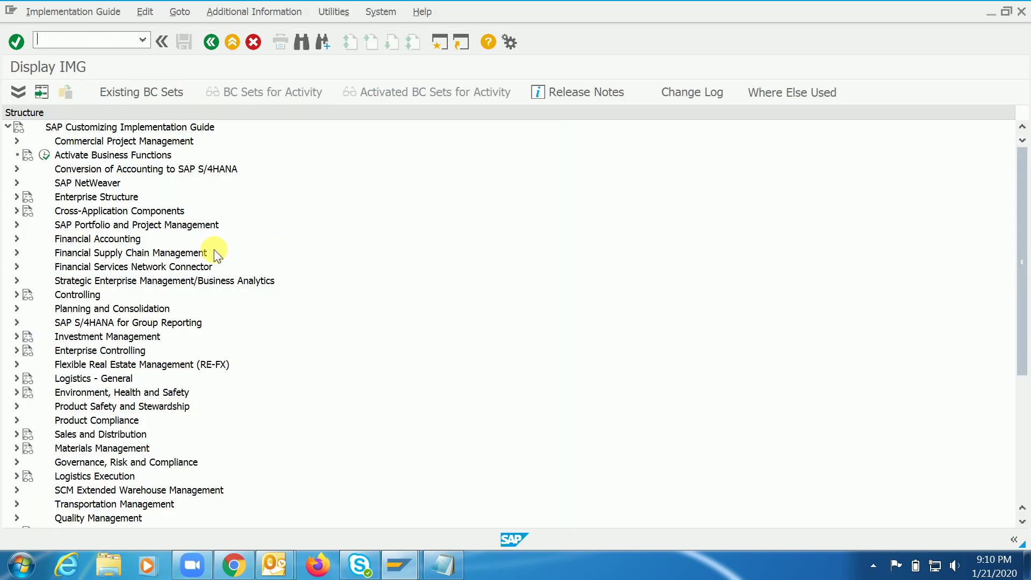
Step: Expand Controlling, Product Cost Controlling and Product Cost Planning in the implementation guide down to Basic Settings for Material Costing
key("Right")
key("Down")
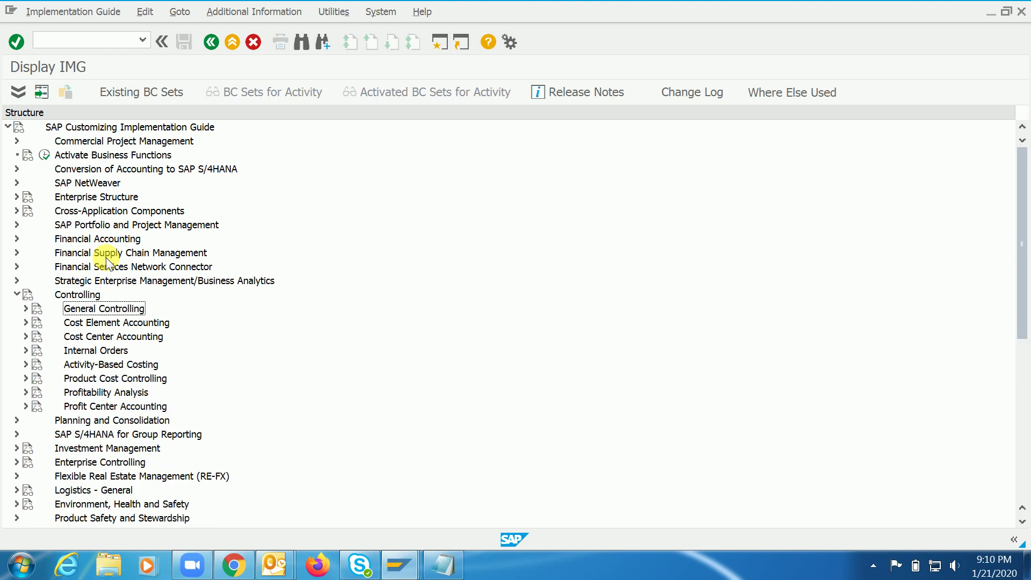
key("Down")
key("Down")
key("Down")
key("Down")
key("Down")
key("Right")
key("Down")
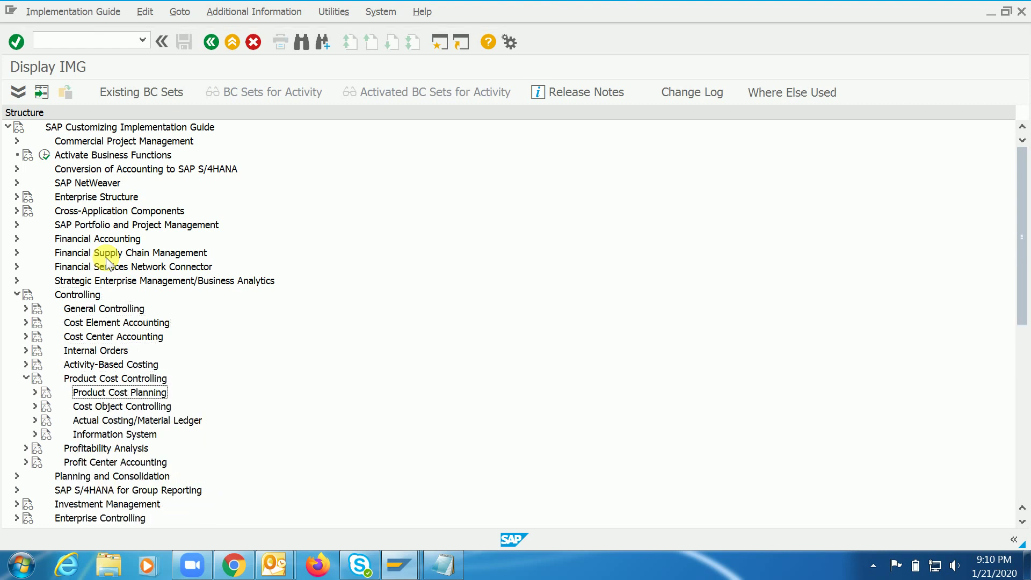
key("Right")
key("Down")
key("Down")
key("Down")
key("Up")
key("Up")
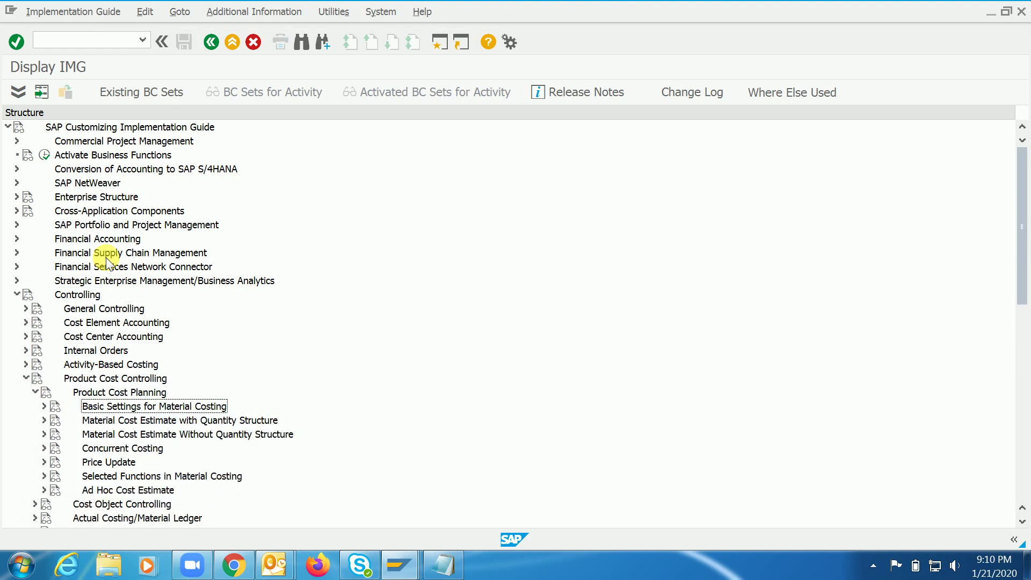
Step: Expand Basic Settings for Material Costing and its Overhead node
key("Right")
key("Down")
key("Down")
key("Down")
key("Up")
key("Right")
key("Down")
key("Down")
key("Down")
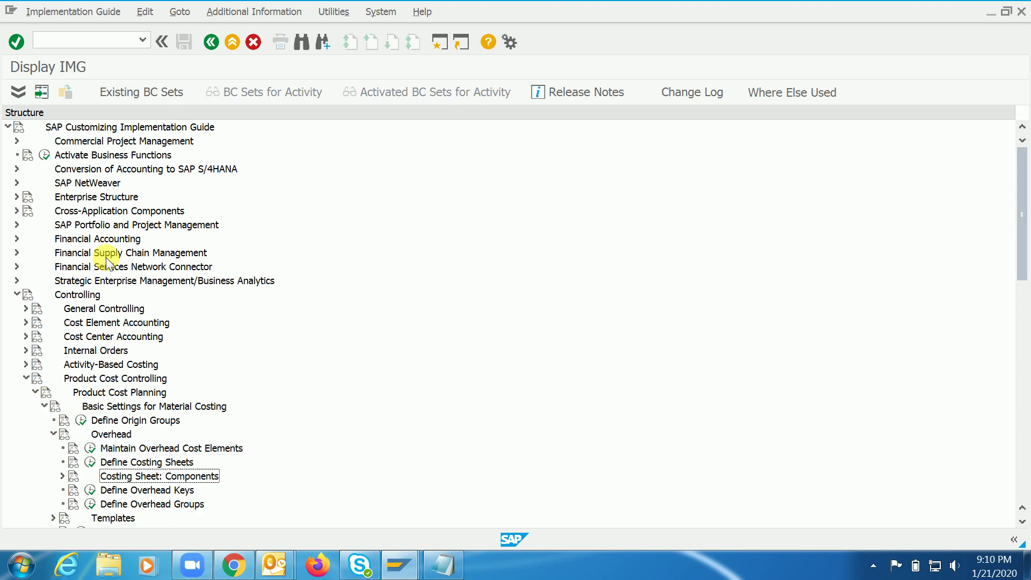
Step: Expand the Templates node under the material costing settings and open the Assign Templates activity
key("Down")
key("Down")
key("Down")
key("Down")
key("Down")
key("Down")
key("Up")
key("Up")
key("Up")
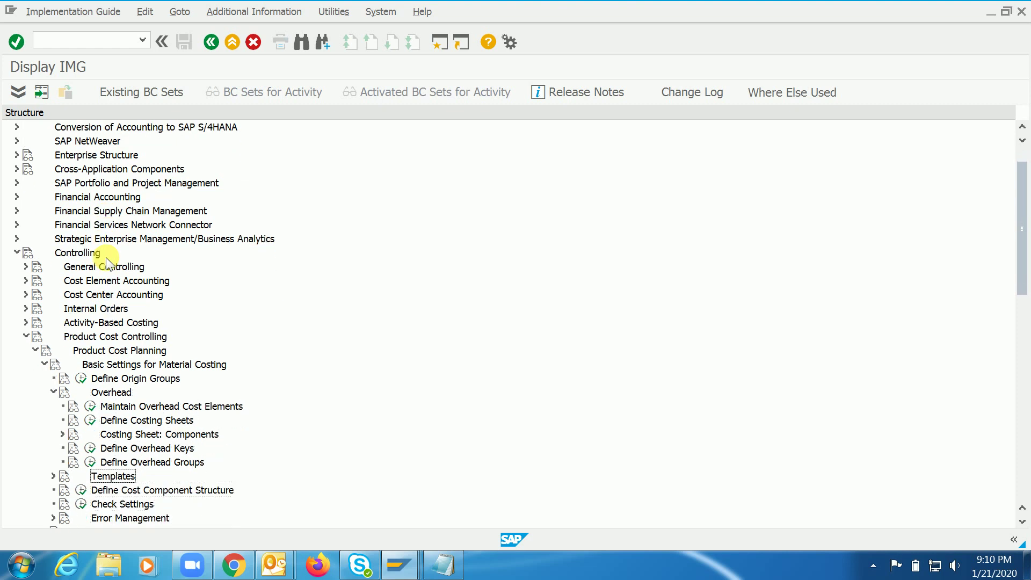
key("Right")
key("Down")
key("Down")
key("Down")
key("Down")
key("Up")
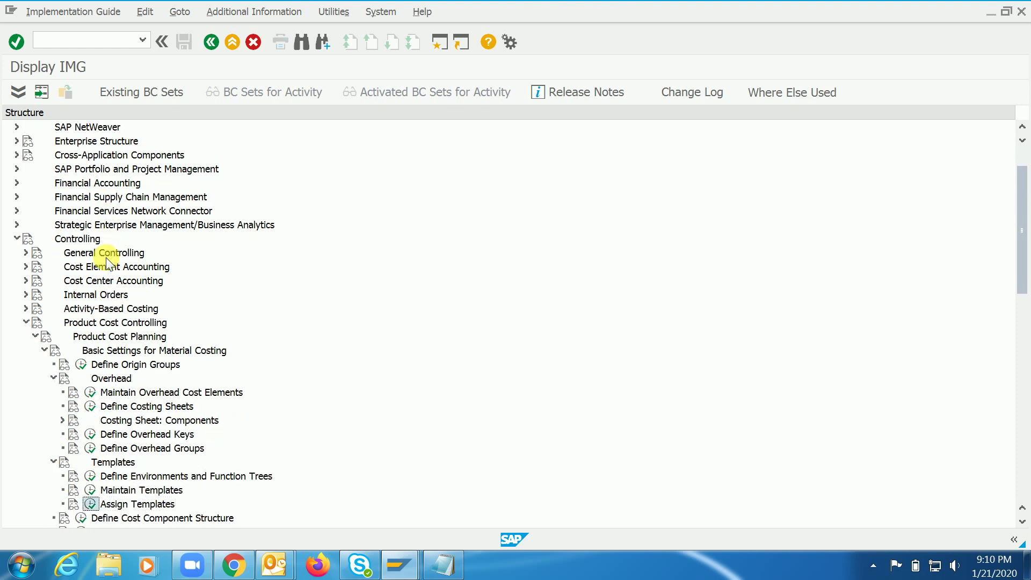
key("Return")
Step: Check the template and costing sheet in the template determination entry, and return to the material cost estimate session
left_click(252, 141)
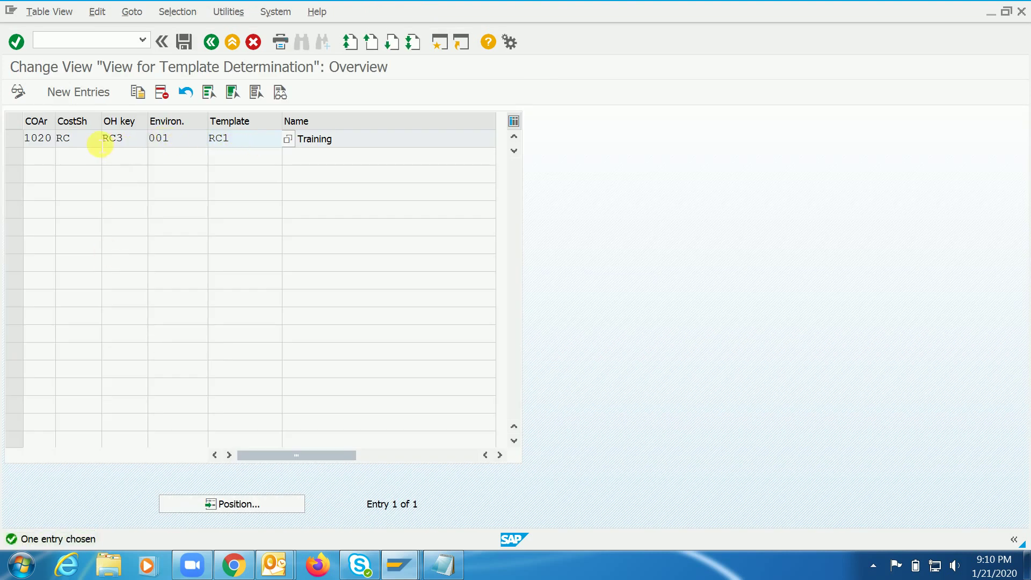
left_click(85, 144)
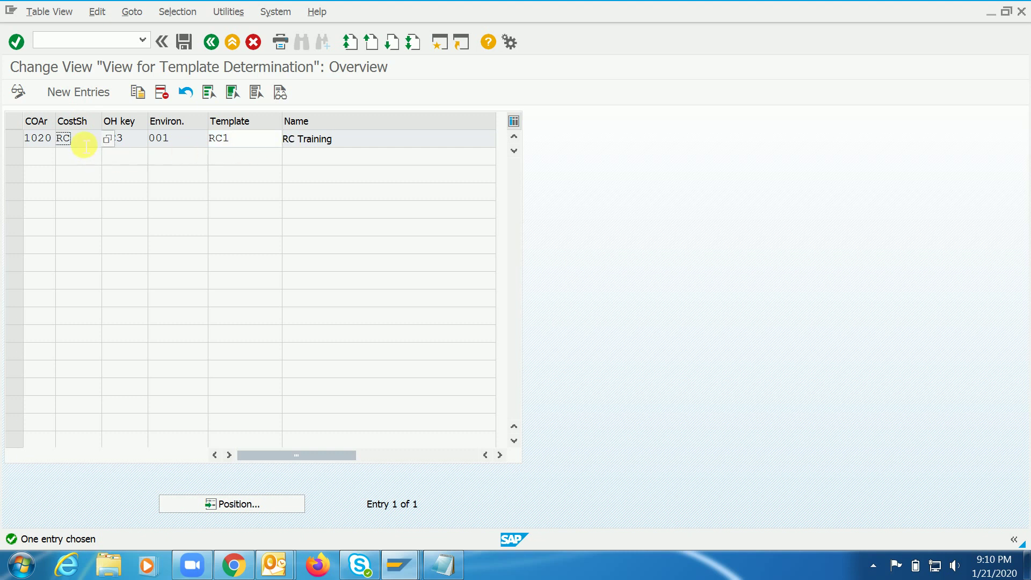
key("alt+Tab")
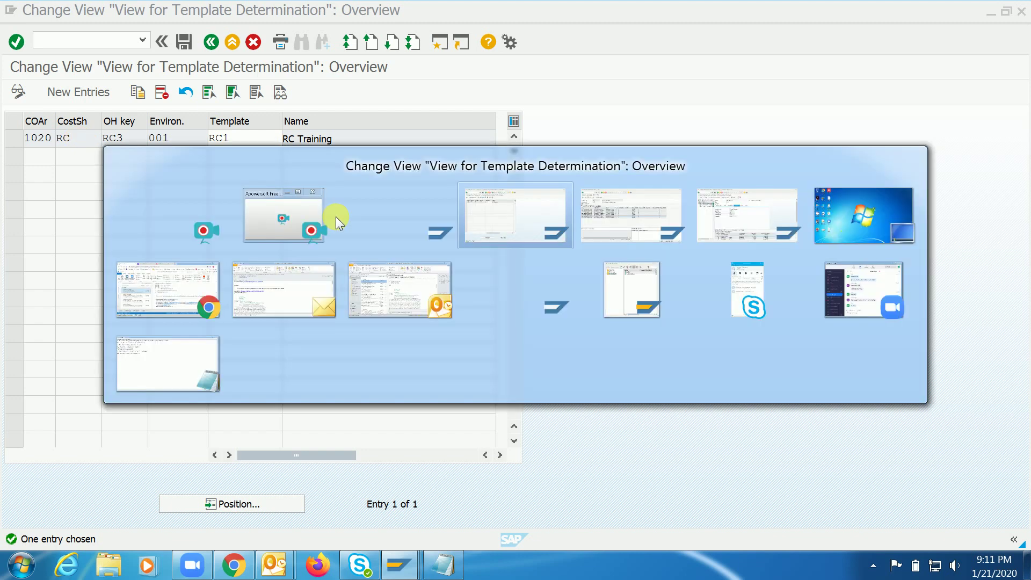
key("alt+Tab")
mouse_move(403, 574)
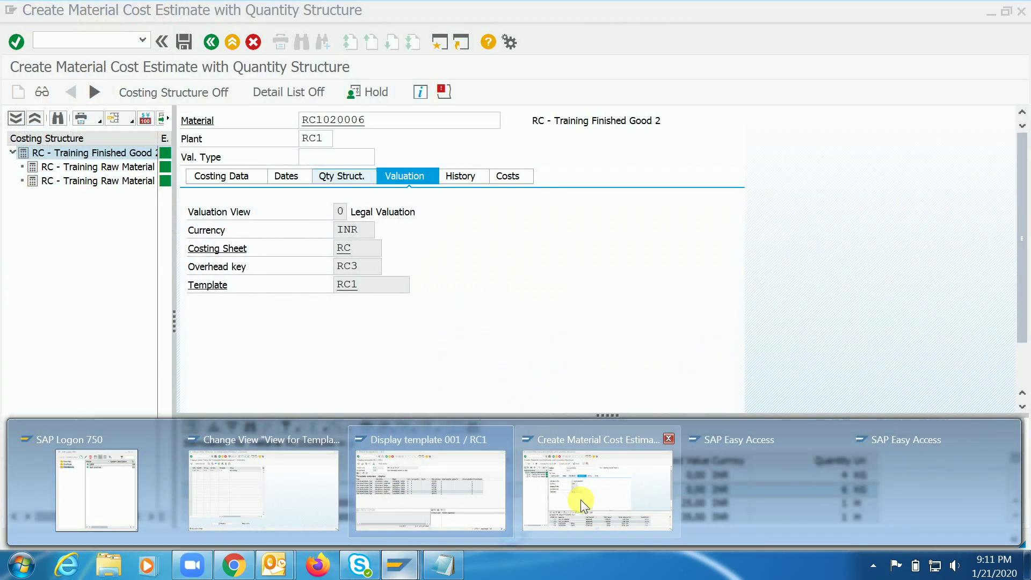
left_click(581, 500)
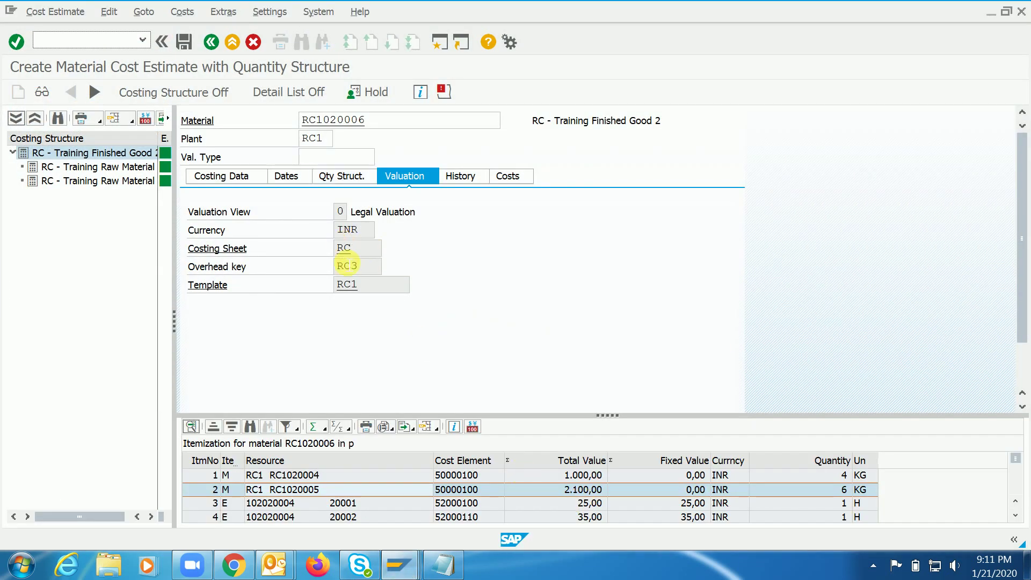
Step: Check the costing sheet, overhead key and template on the valuation data, and look up costing sheet RC - Training in the value list
left_click(365, 249)
left_click(369, 290)
left_click(370, 258)
left_click(387, 248)
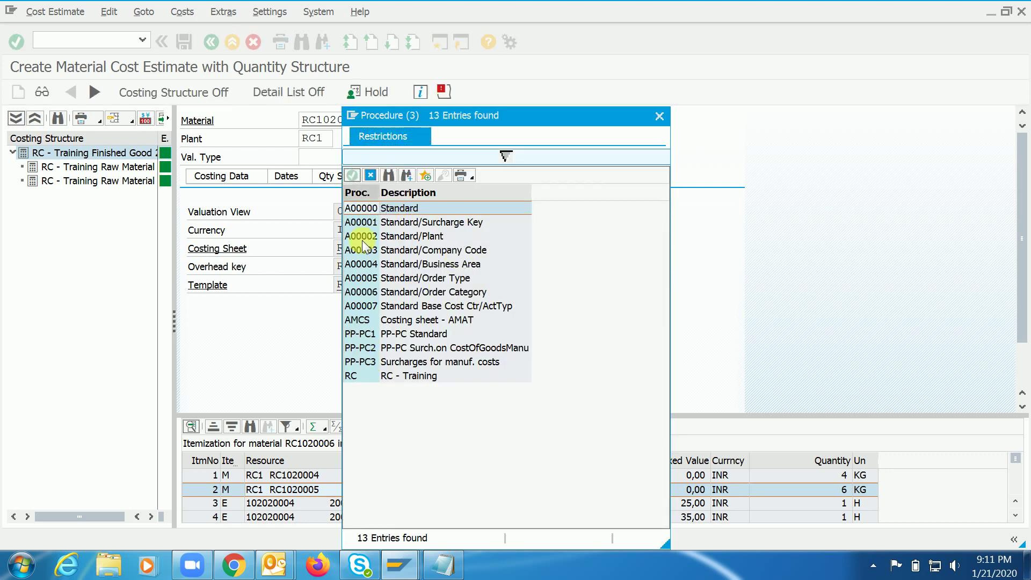
left_click(359, 377)
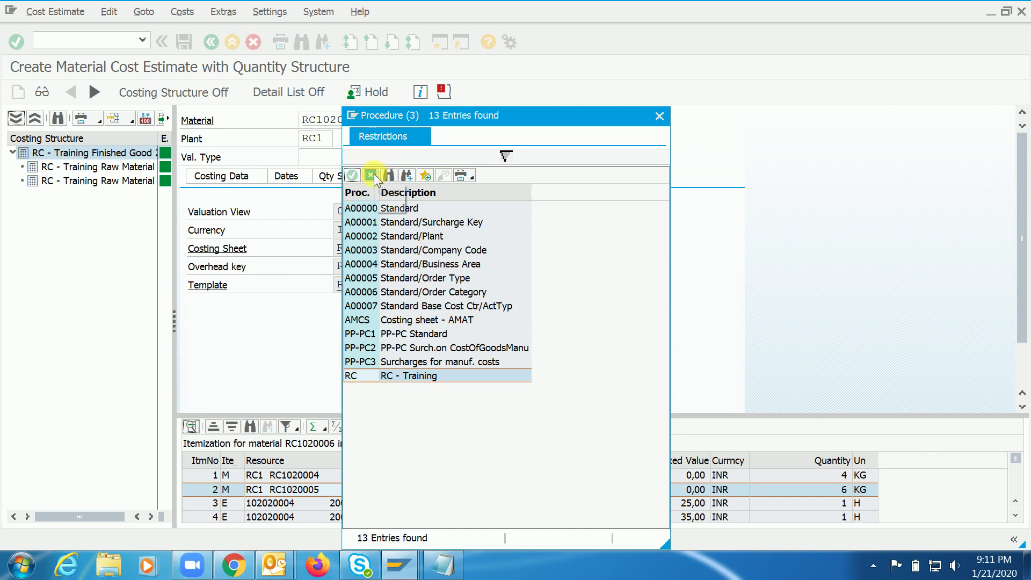
left_click(351, 175)
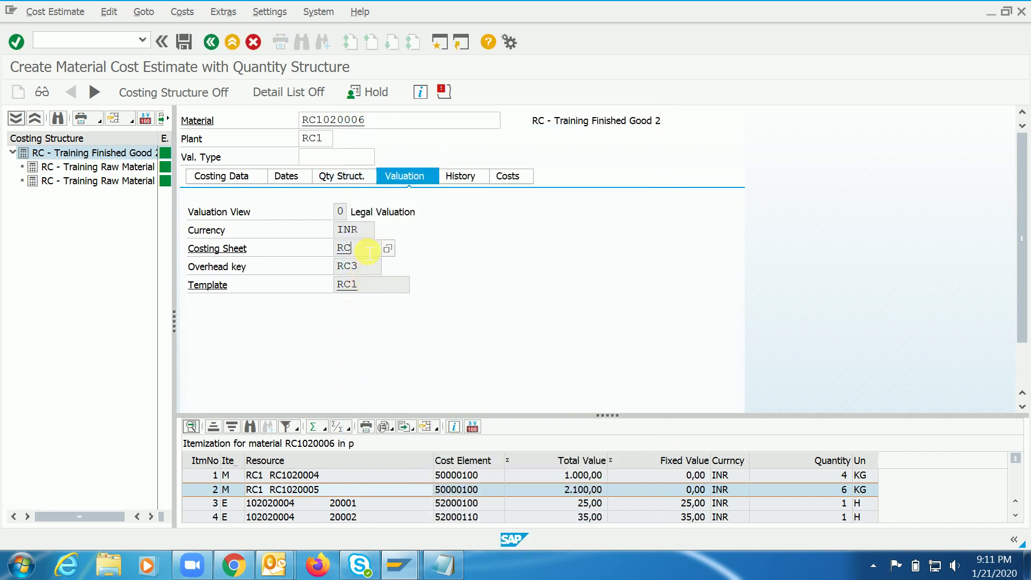
Step: Leave the template display in its session and open the costing variants overview there with transaction OKKN
key("alt+Tab")
left_click(214, 42)
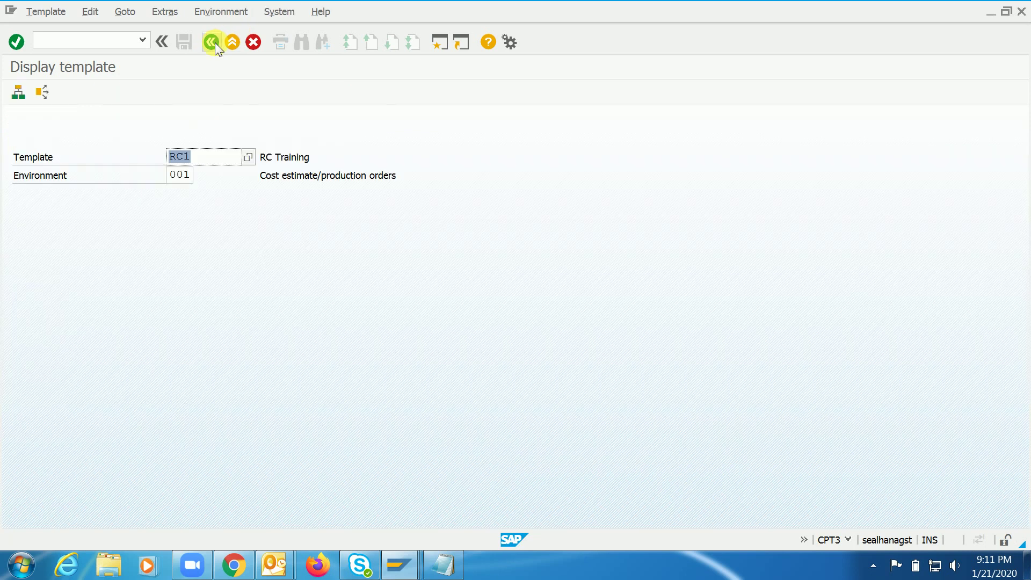
left_click(214, 42)
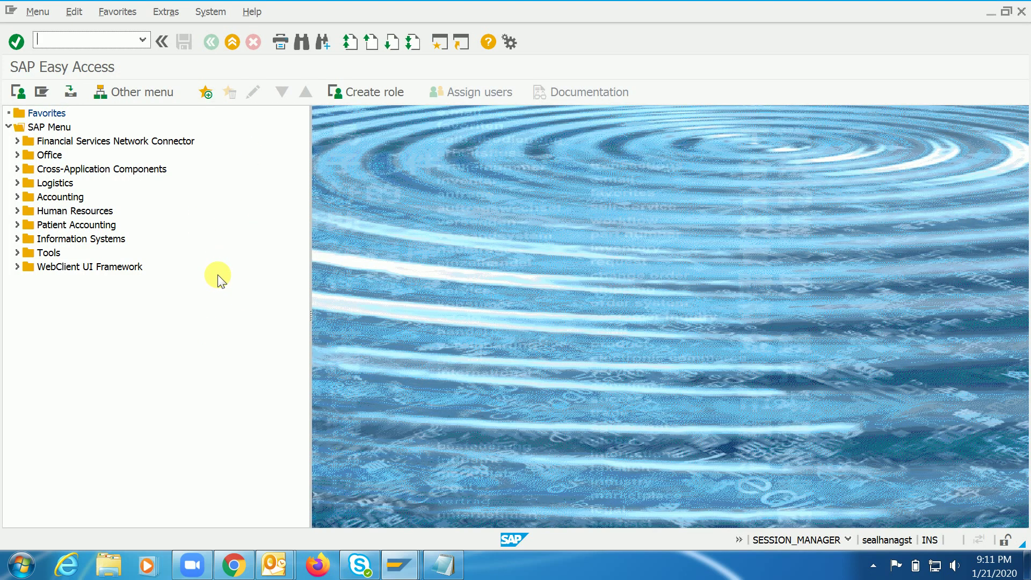
type("okkn")
key("Return")
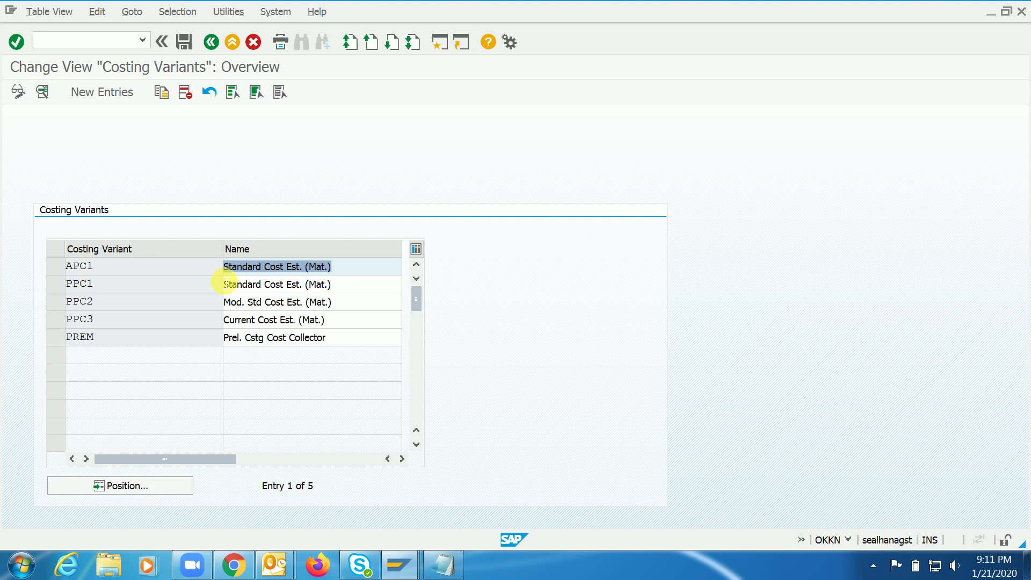
Step: Check the overhead costing sheets in the valuation variant of costing variant PPC1, and return to the material cost estimate session
double_click(164, 290)
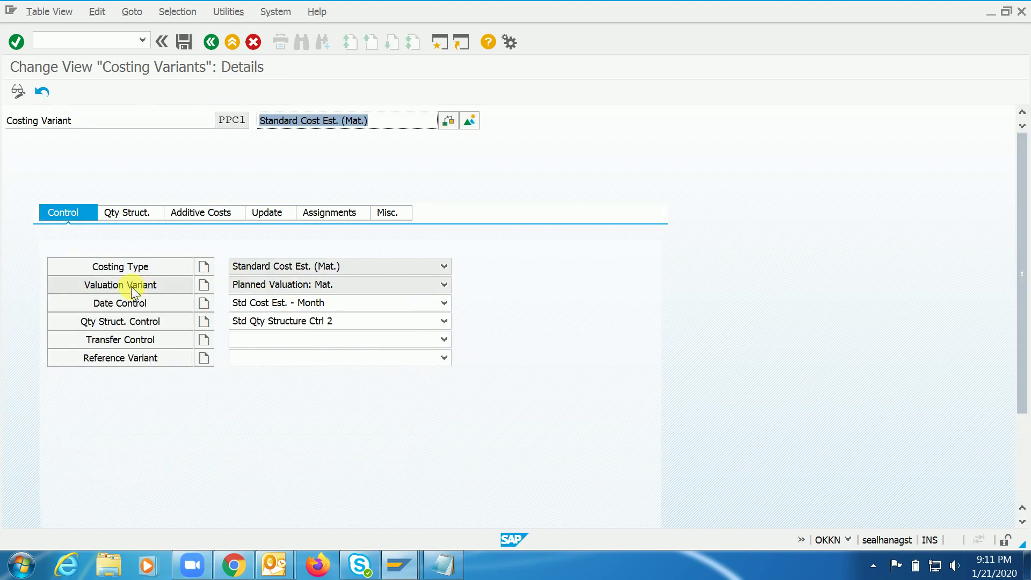
left_click(131, 286)
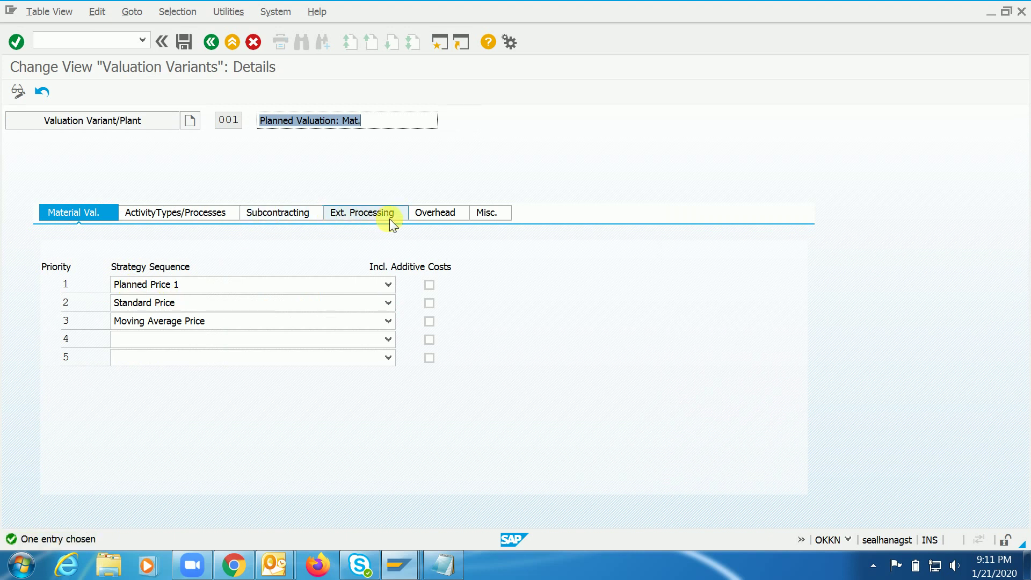
left_click(436, 217)
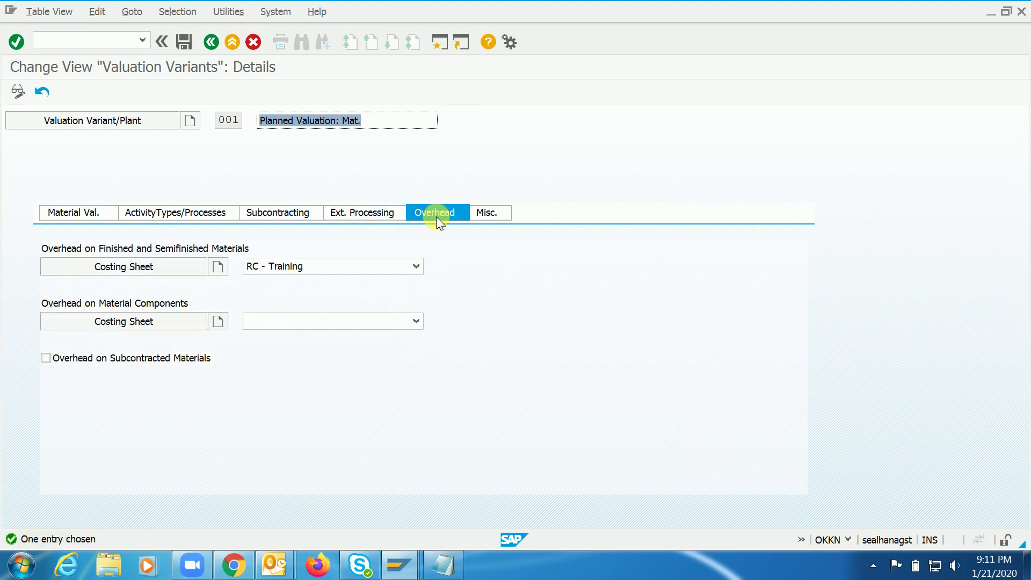
left_click(406, 270)
left_click(290, 333)
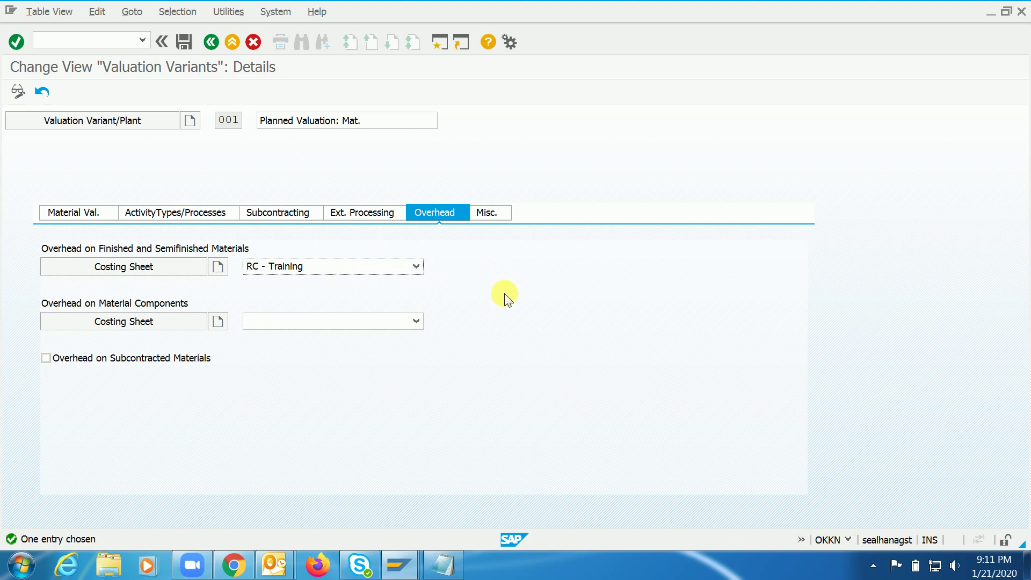
key("alt+Tab")
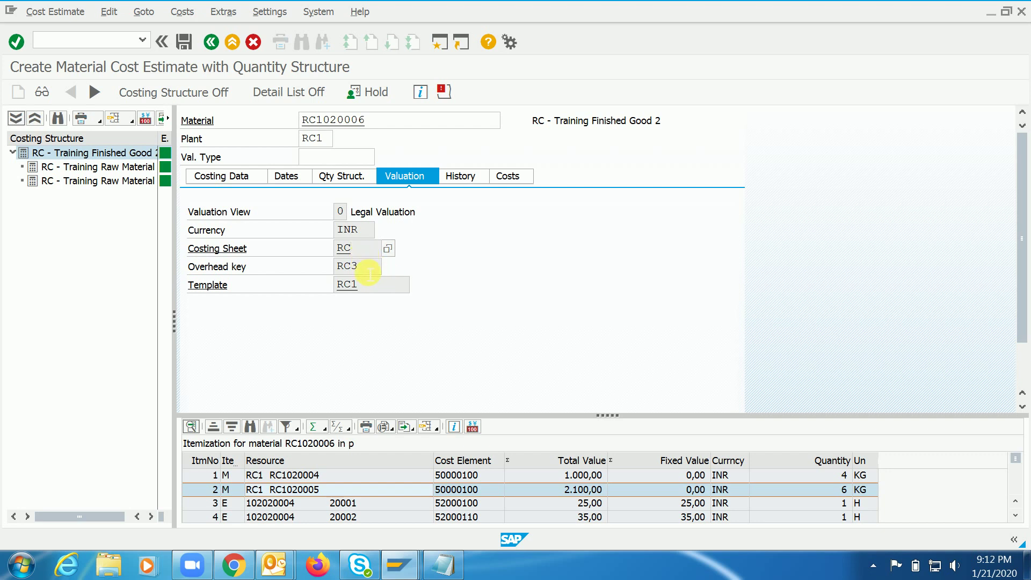
Step: Check the overhead key on the valuation data, and open the material's costing data from the cost estimate to check its overhead group
left_click(371, 271)
double_click(343, 120)
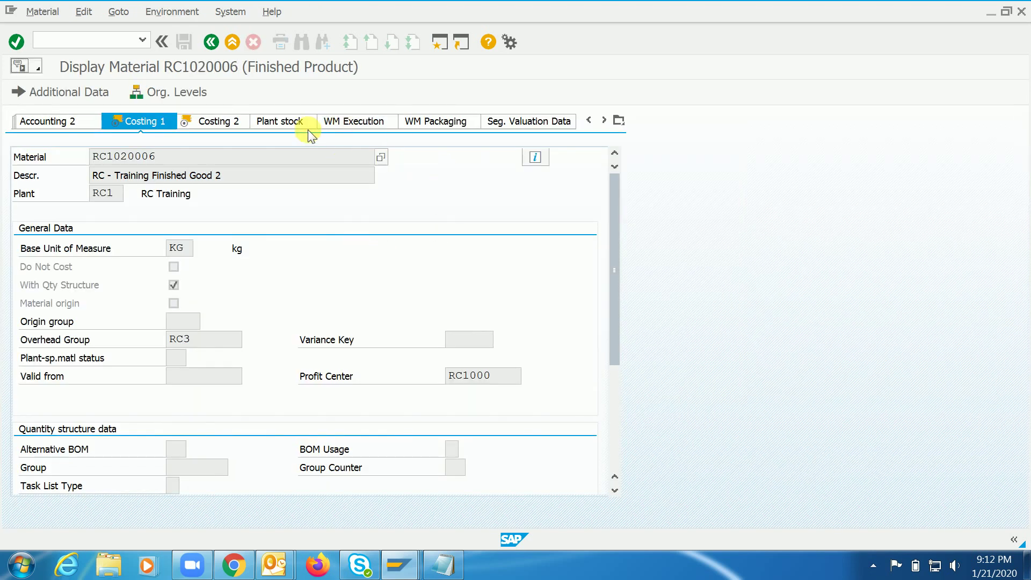
left_click_drag(202, 344, 169, 350)
left_click(207, 344)
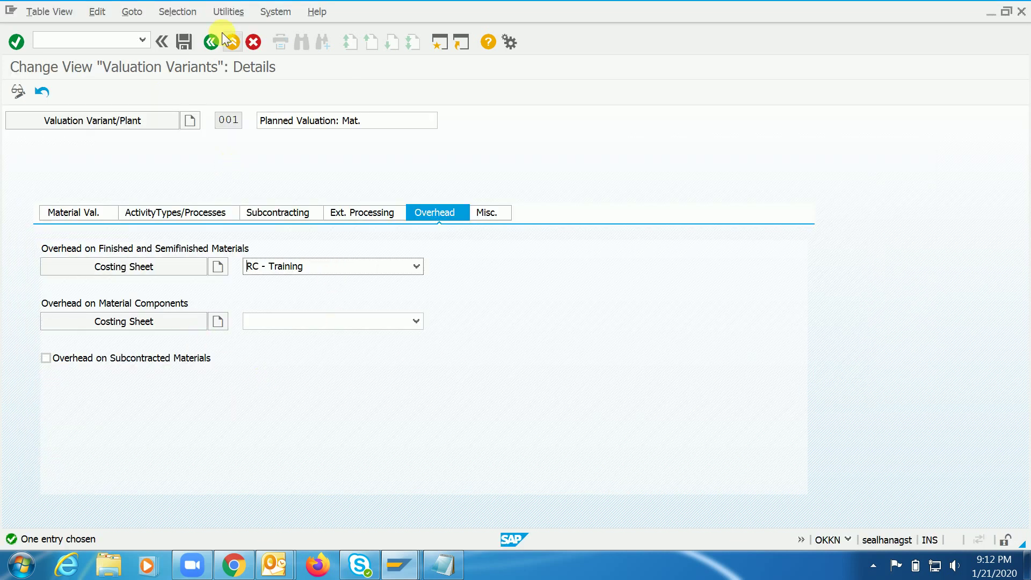
Step: Leave the valuation variant settings in the other session and open the customizing implementation guide there with transaction SPRO
left_click(210, 40)
left_click(209, 47)
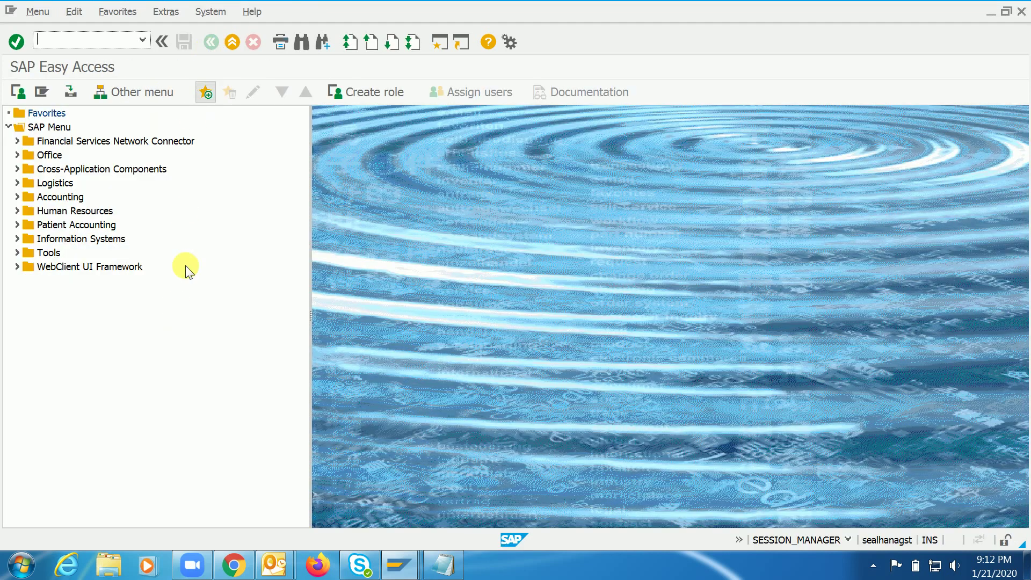
type("spro")
key("Return")
key("F5")
Step: Expand Controlling, Product Cost Controlling and Product Cost Planning in the implementation guide down to Basic Settings for Material Costing
left_click(75, 280)
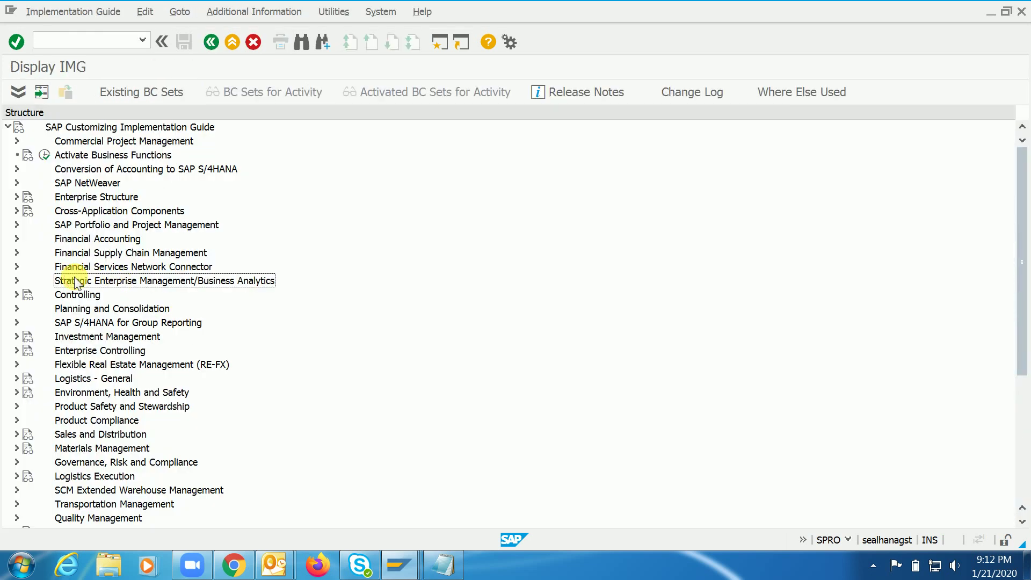
key("Down")
key("Right")
key("Down")
key("Down")
key("Down")
key("Down")
key("Down")
key("Down")
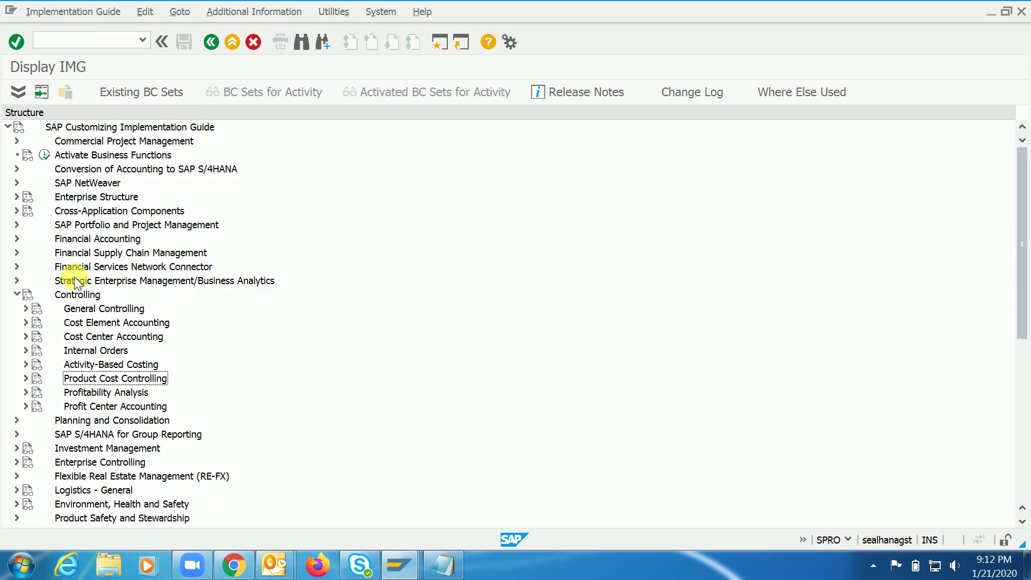
key("Right")
key("Down")
key("Right")
key("Down")
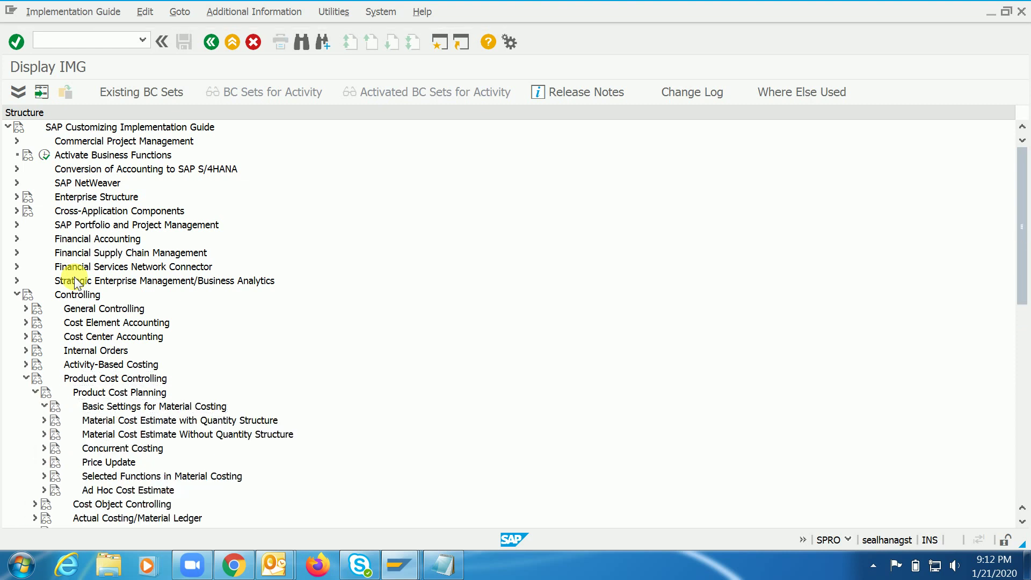
Step: Open Define Overhead Groups under Overhead and check which overhead key is assigned to overhead group RC3 in valuation area RC1
key("Right")
key("Down")
key("Down")
key("Right")
key("Down")
key("Down")
key("Down")
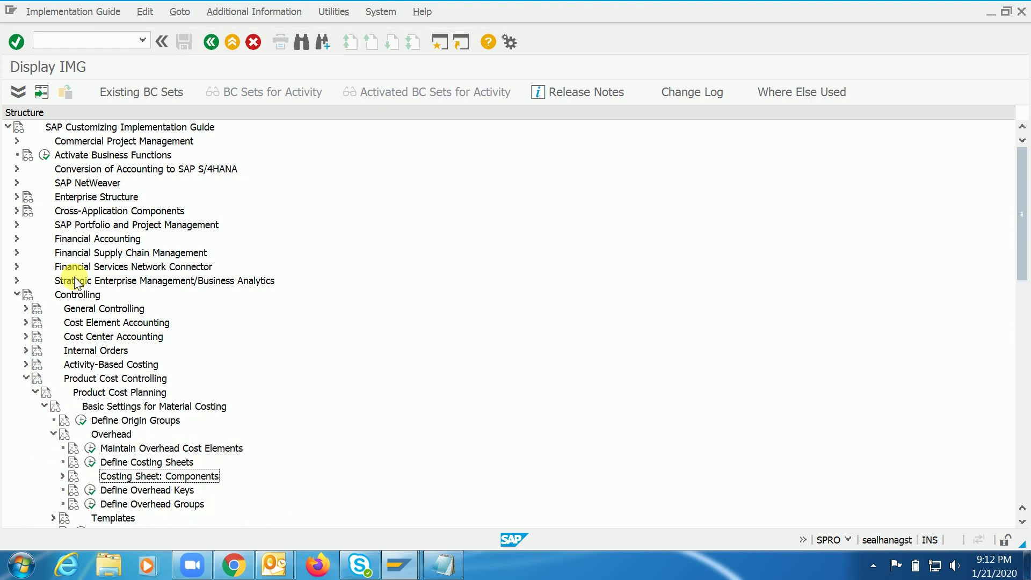
key("Down")
key("Down")
key("F2")
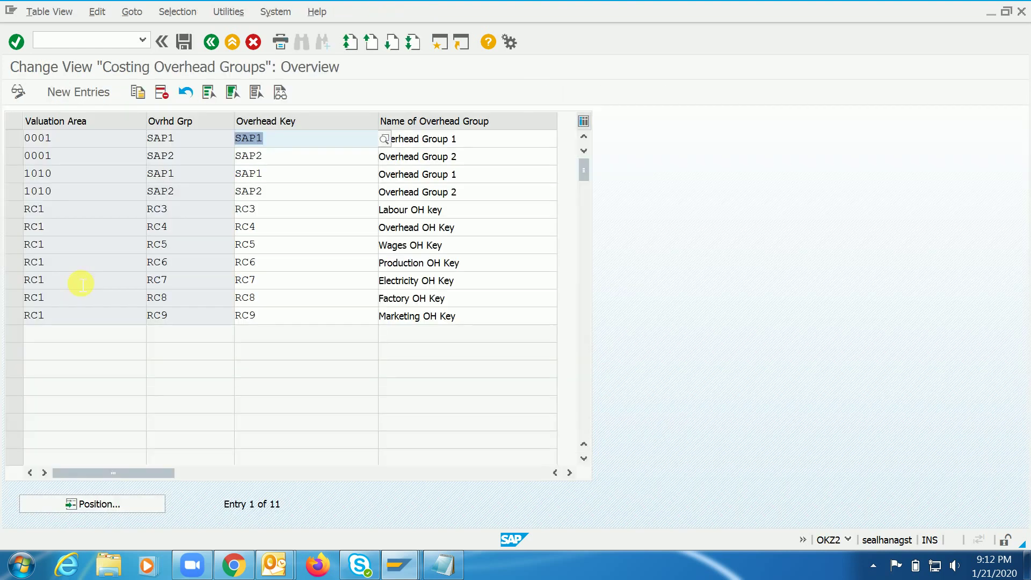
left_click(178, 212)
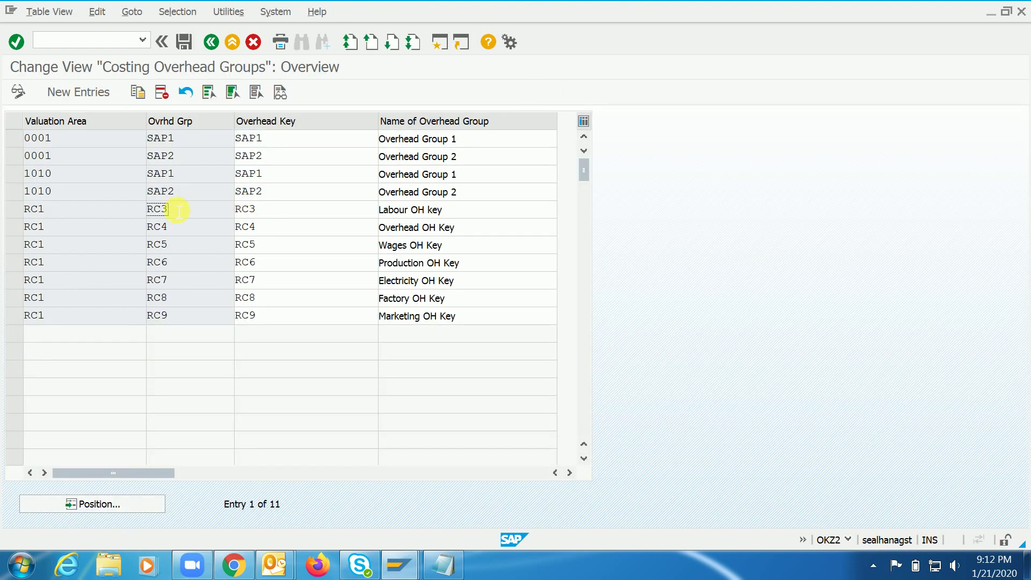
left_click(271, 215)
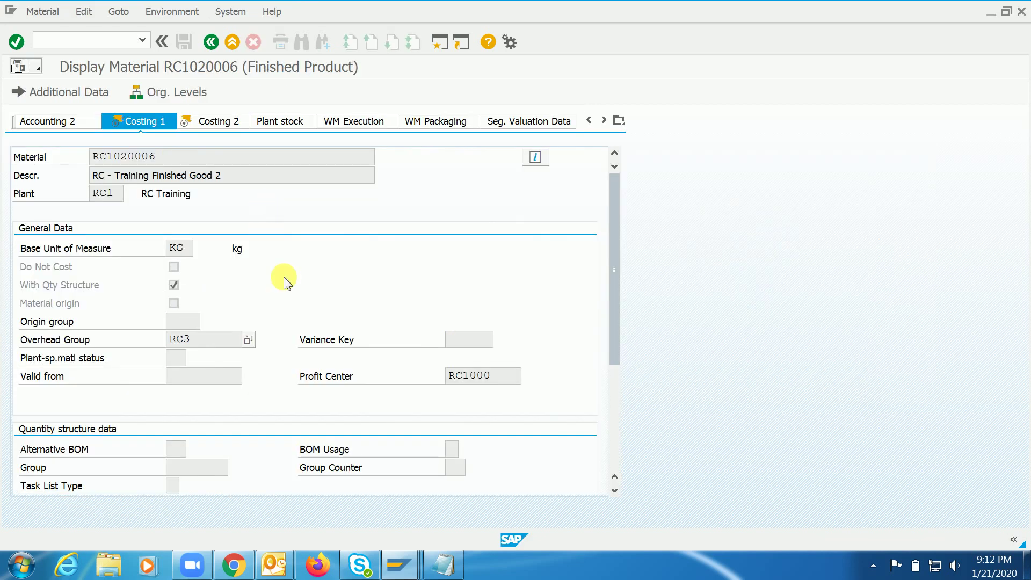
Step: Return from the material display to the cost estimate, recheck the overhead key, and enlarge the itemization to show all its items
left_click(211, 43)
left_click(372, 264)
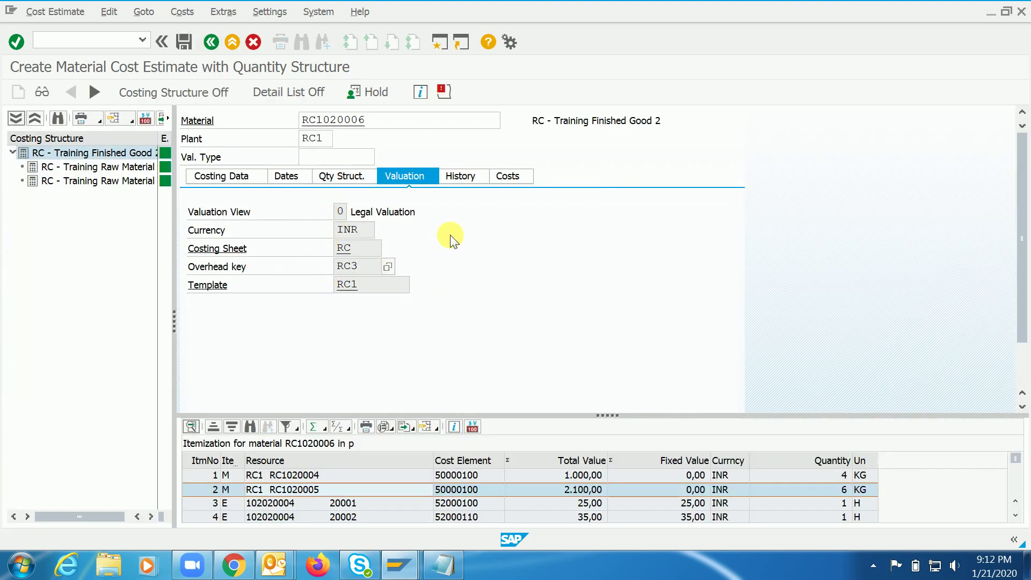
left_click_drag(545, 422, 534, 271)
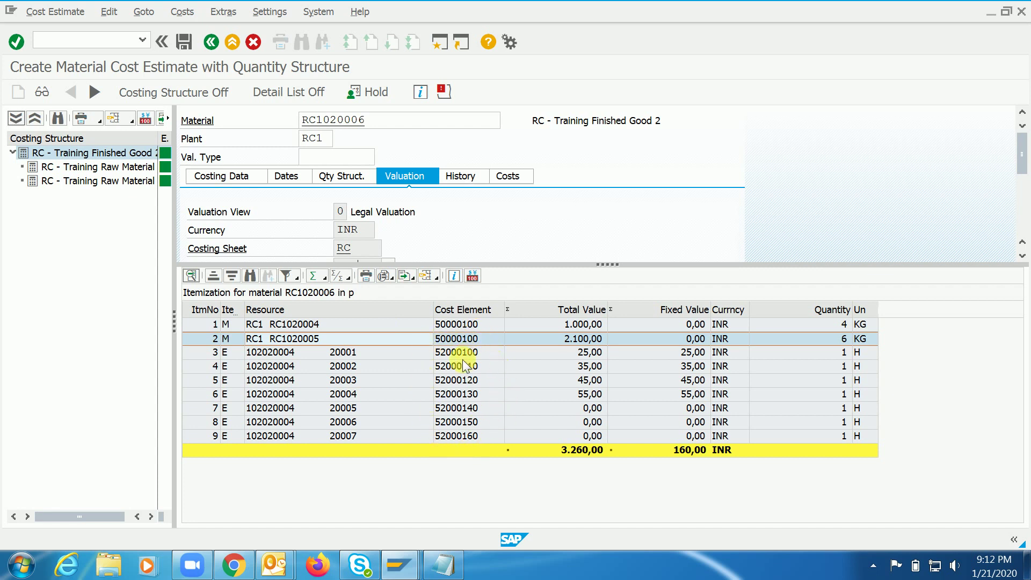
key("F10")
key("Escape")
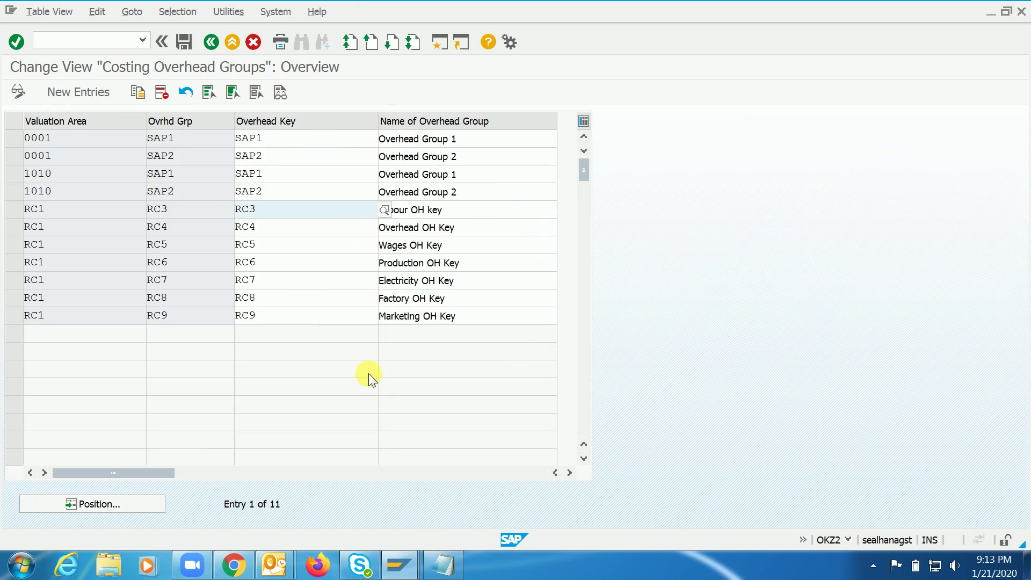
Step: Replace the overhead groups view with transaction KL03 and display activity type 20001
type("/nk")
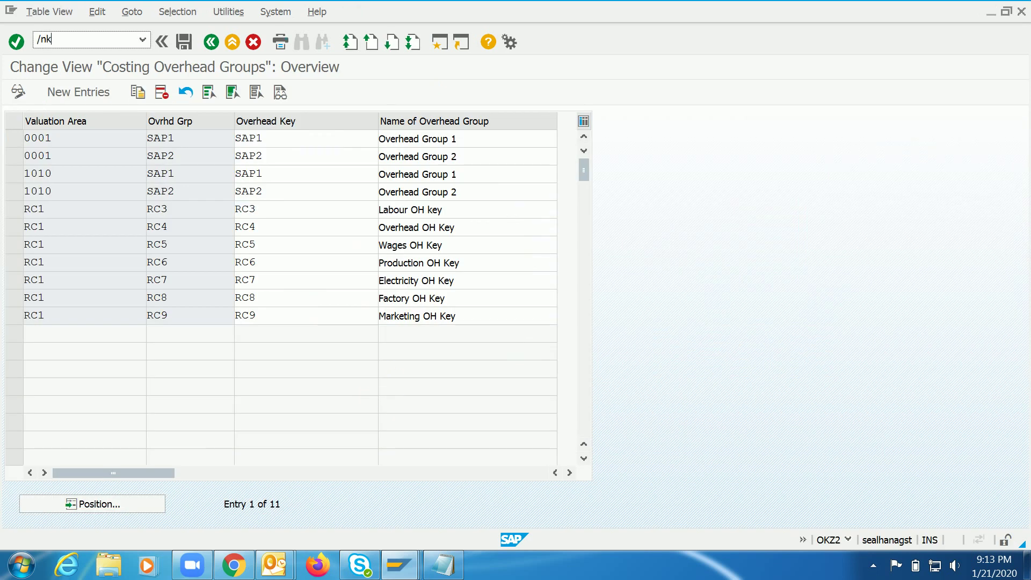
type("l03")
key("Return")
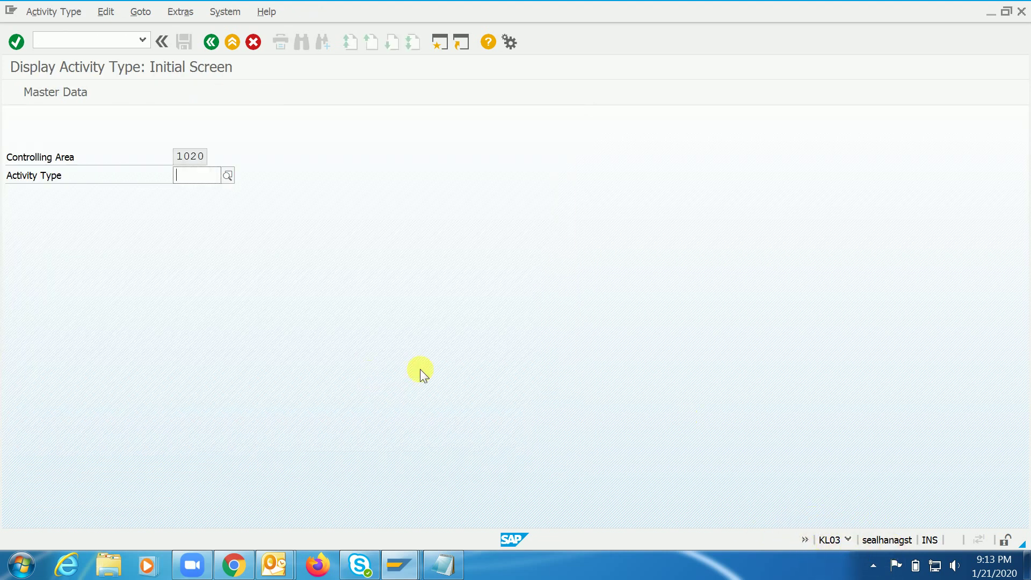
type("20001")
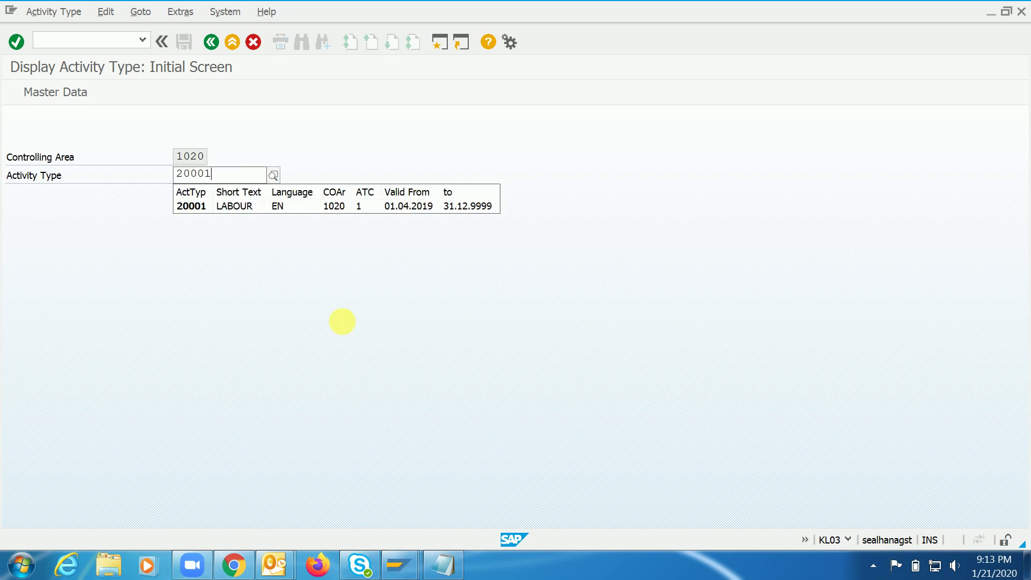
key("Down")
key("Return")
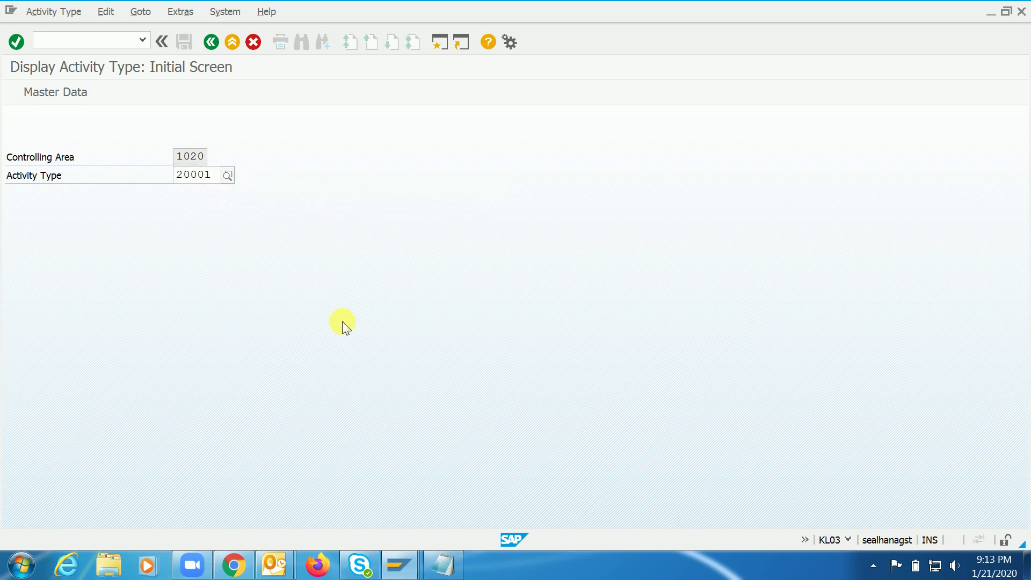
key("Return")
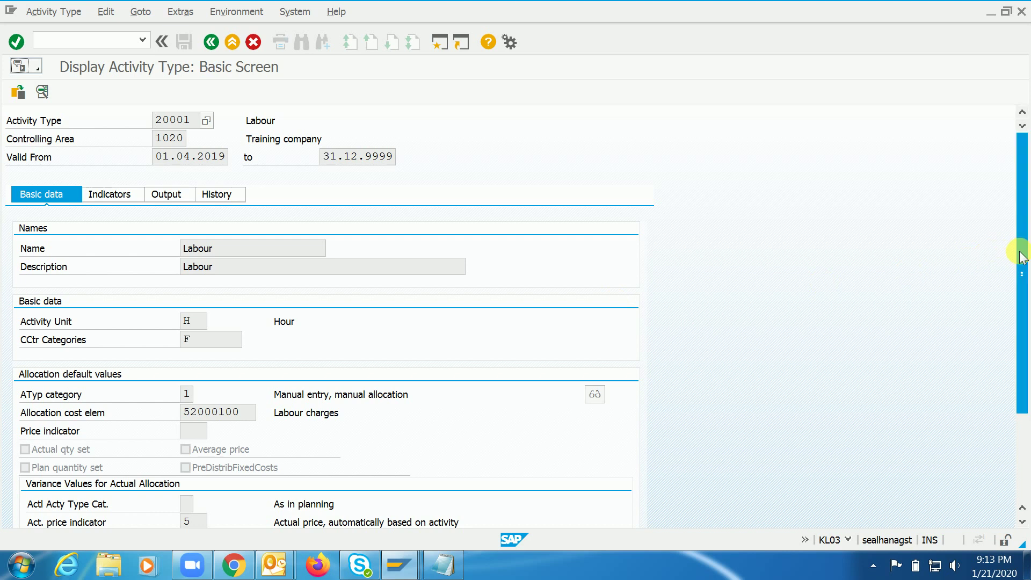
Step: Check the allocation cost element of activity type 20001 against the cost element of its item in the cost estimate
scroll(1022, 257, "down", 3)
left_click_drag(233, 331, 161, 334)
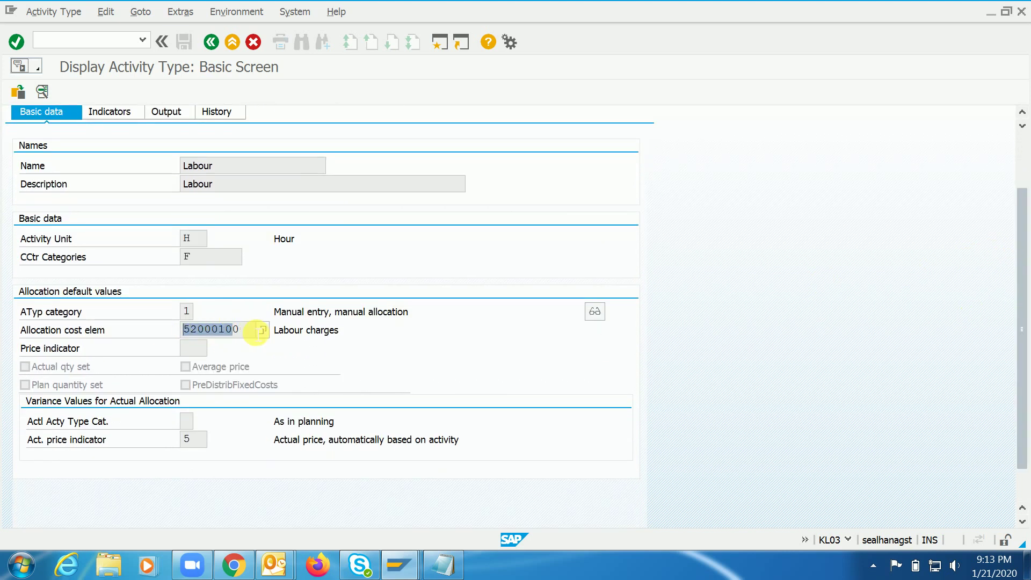
left_click(256, 332)
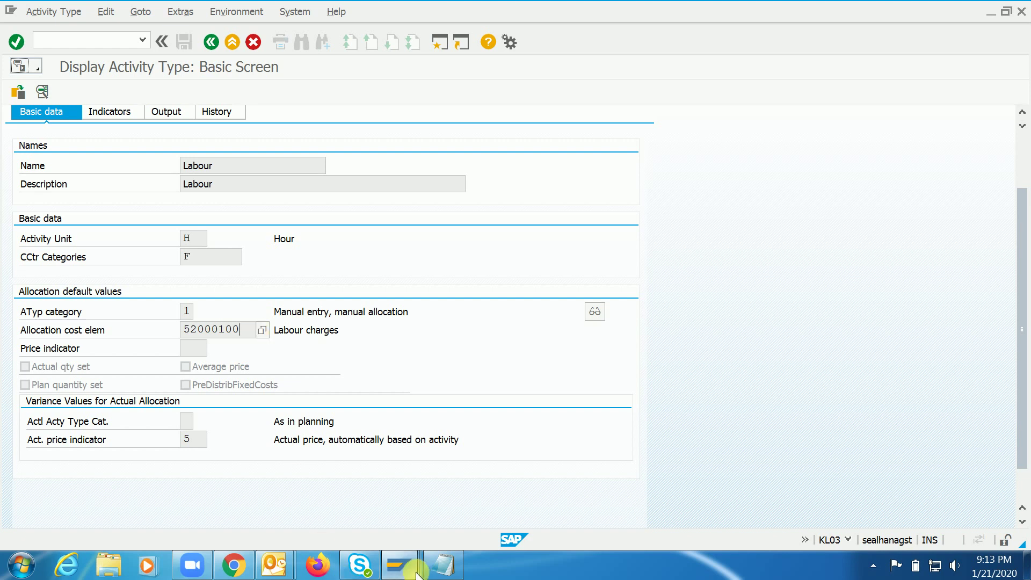
mouse_move(409, 566)
left_click(599, 512)
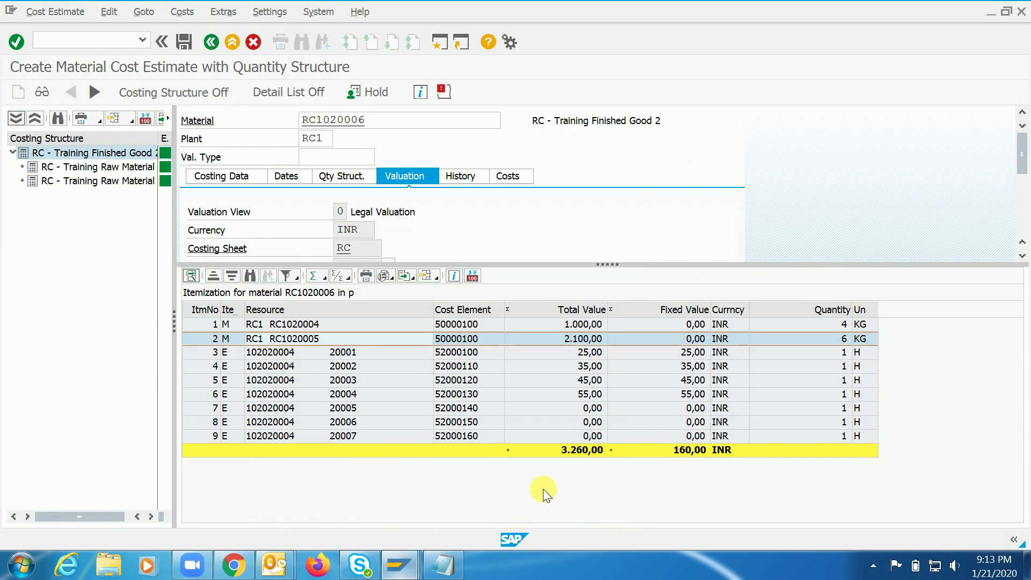
left_click(455, 354)
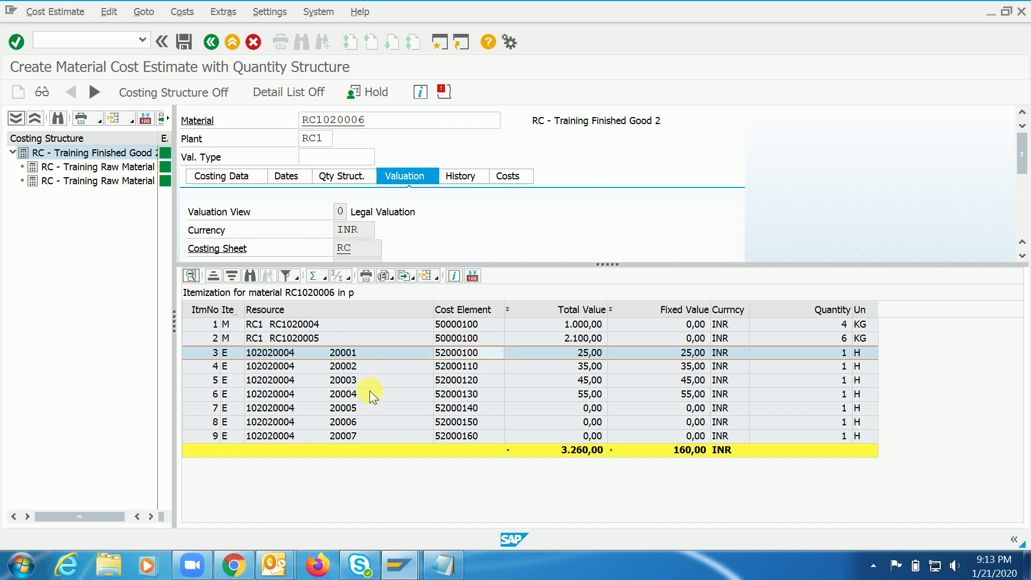
Step: Pick out the item for activity 20005 in the itemization and display activity type 20005 in the activity type session
left_click(352, 409)
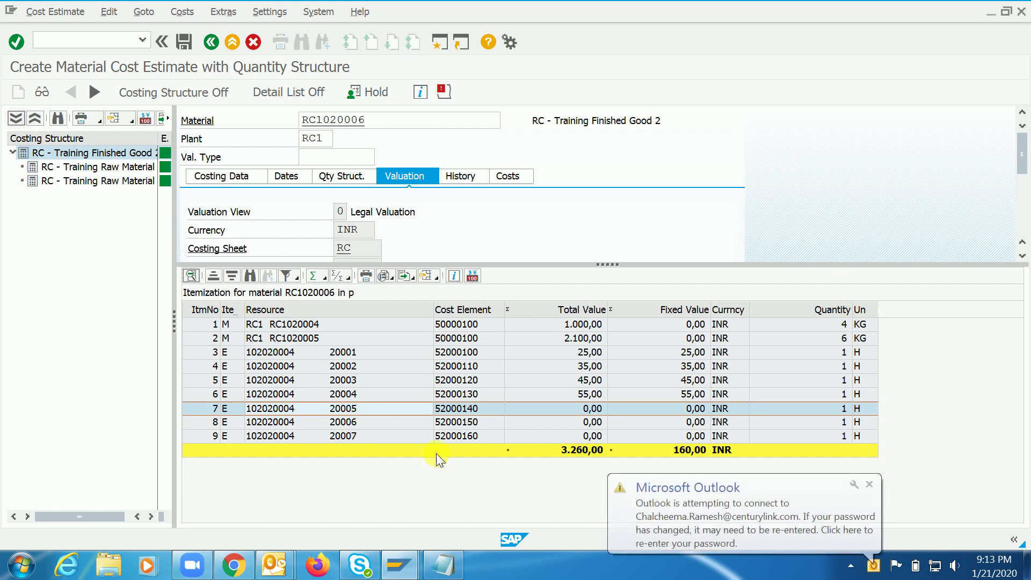
left_click(400, 562)
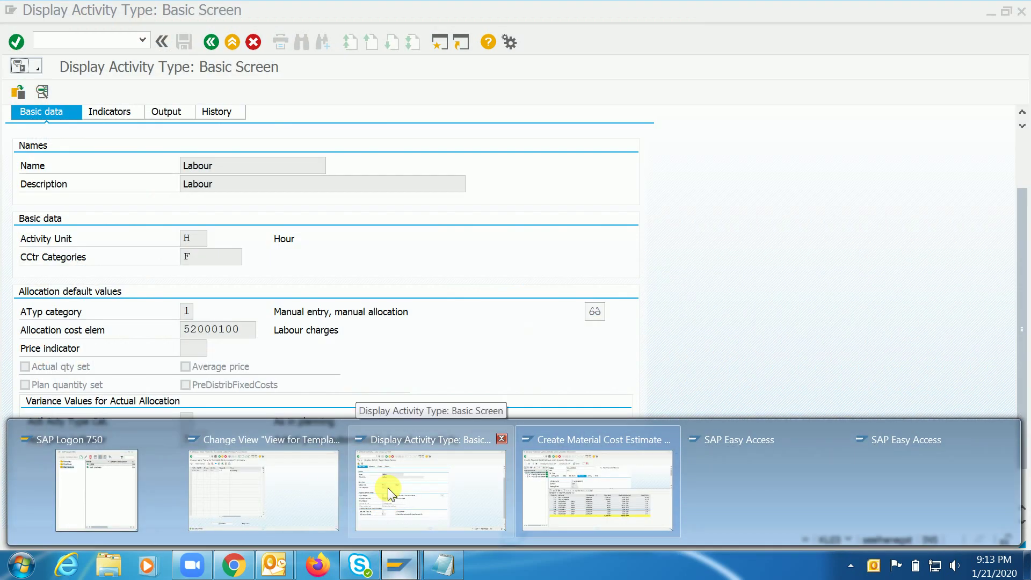
left_click(390, 493)
left_click(211, 42)
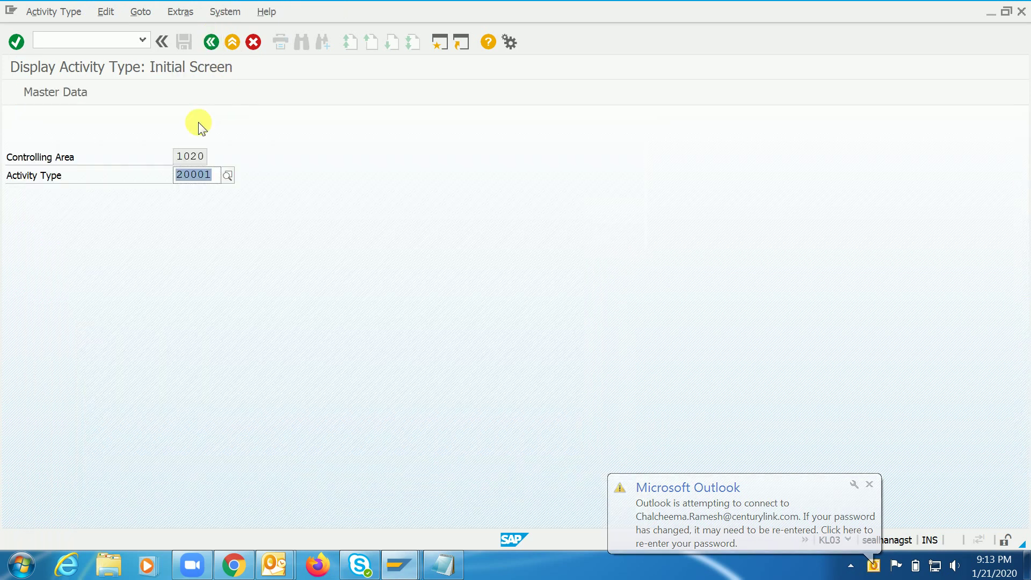
left_click(207, 175)
key("BackSpace")
type("5")
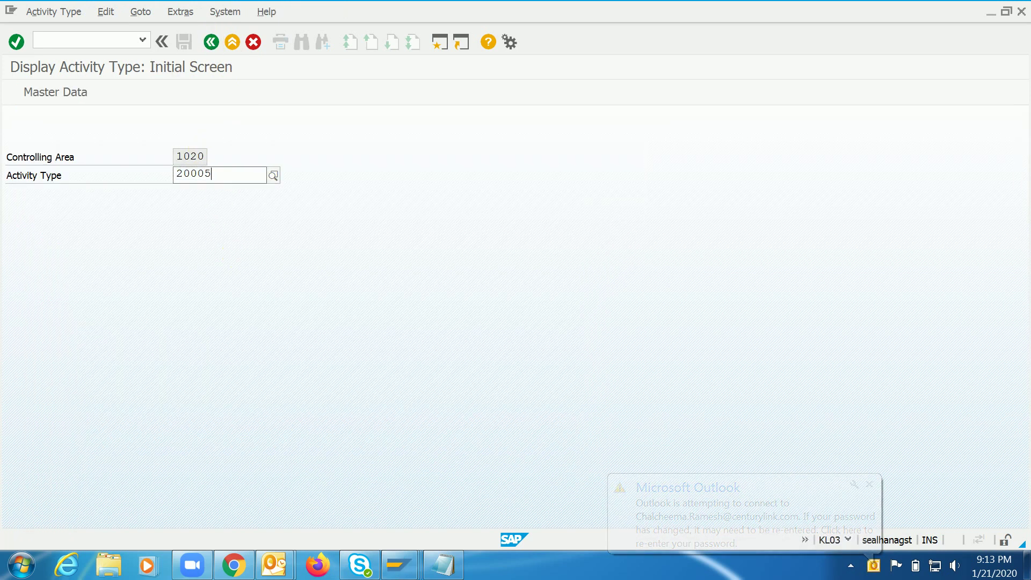
key("Return")
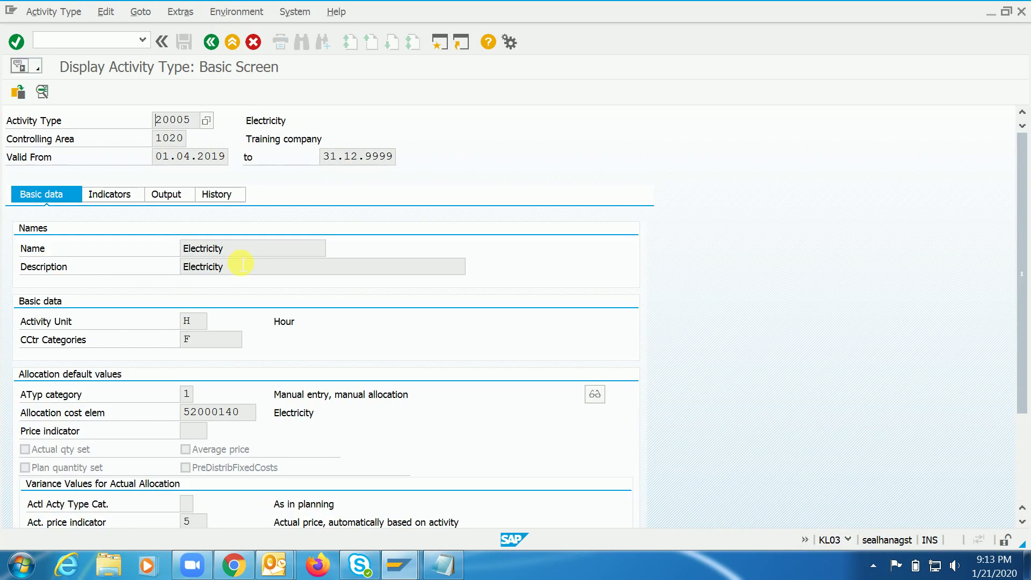
Step: Check the allocation cost element of activity type 20005, and return to the material cost estimate session
left_click_drag(251, 416, 182, 415)
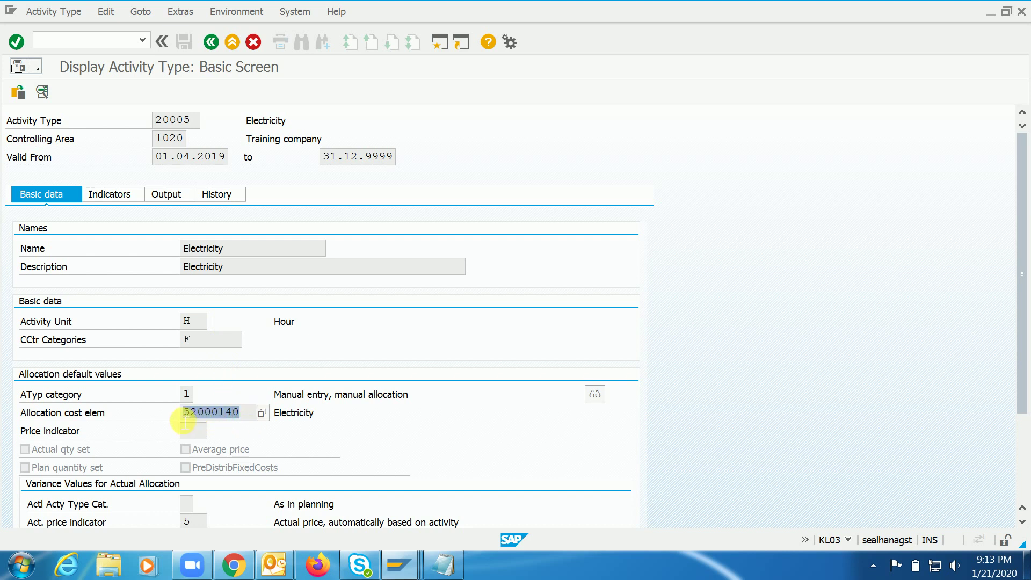
left_click(209, 416)
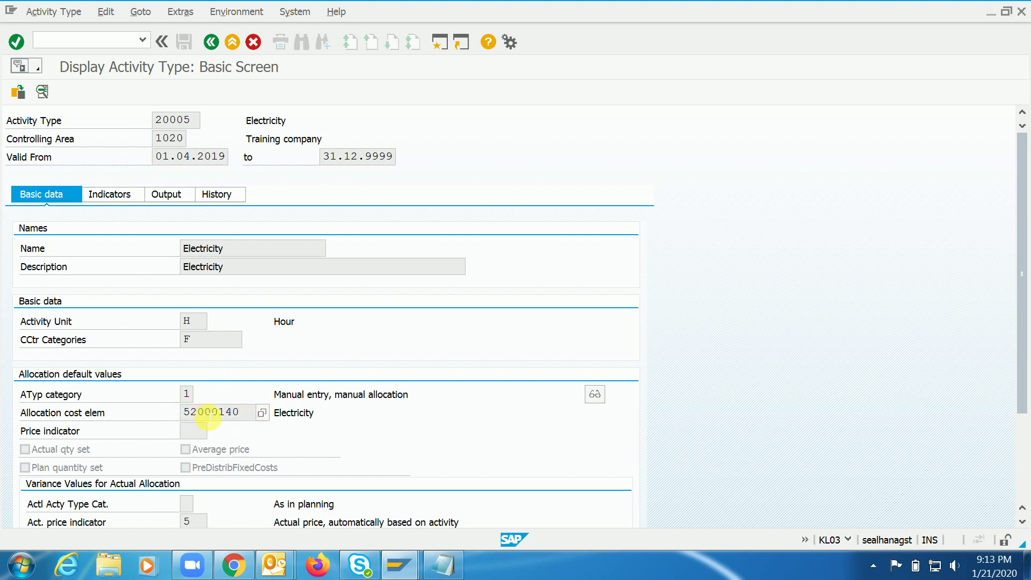
left_click(399, 565)
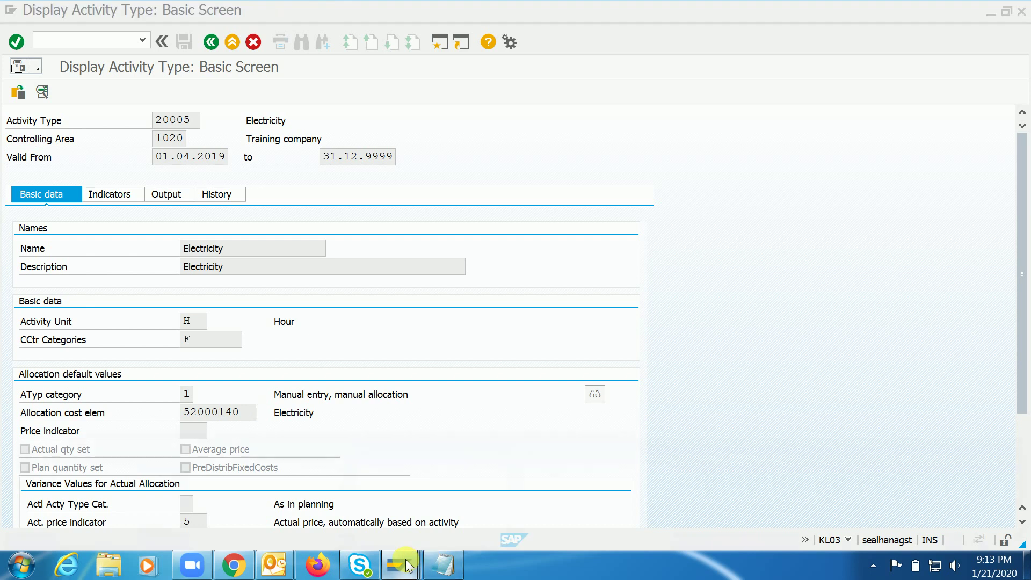
left_click(619, 505)
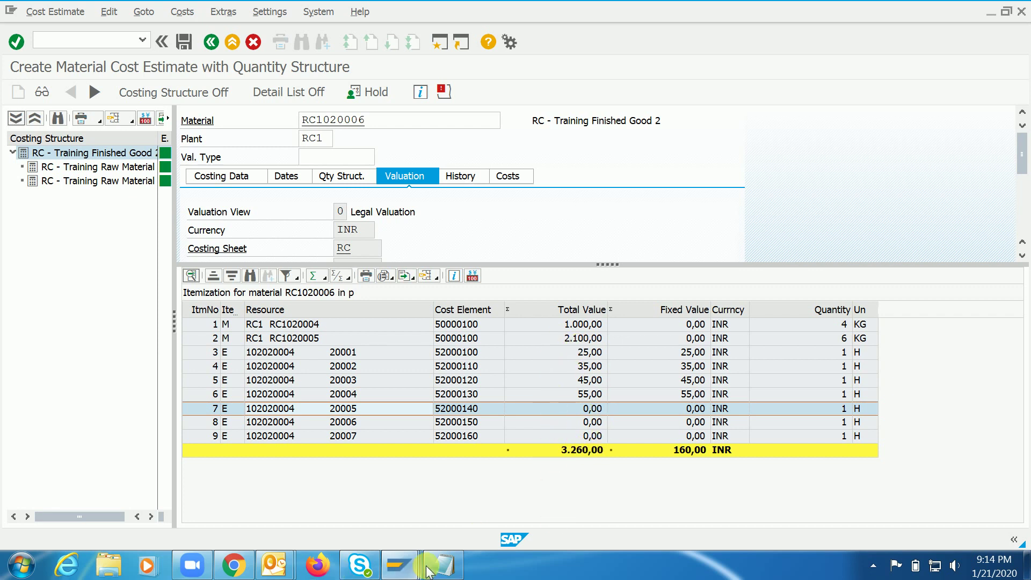
Step: Go back to the activity type session and open activity type/price planning there with transaction KP26
left_click(402, 568)
left_click(401, 493)
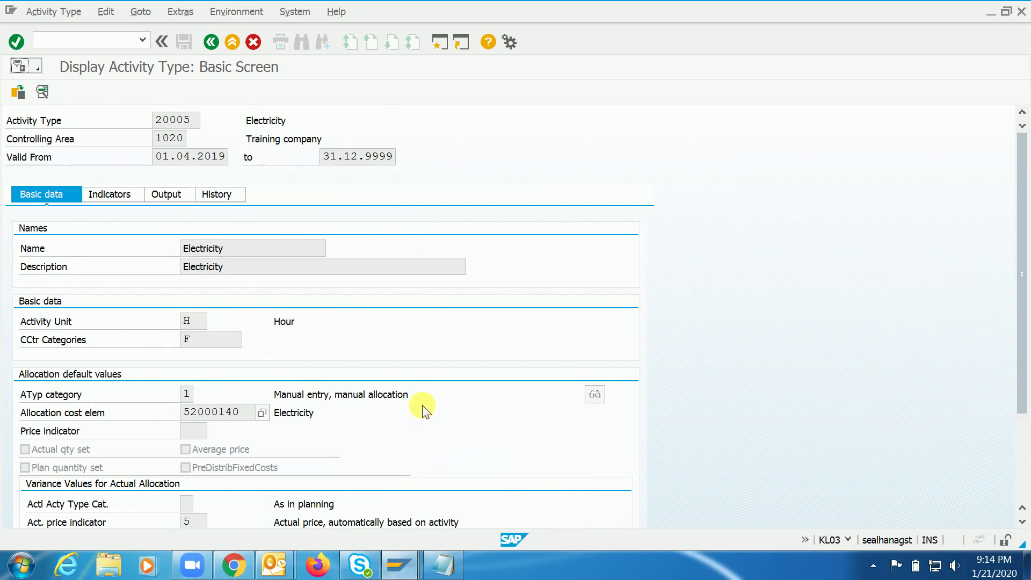
type("/nkp26")
key("Return")
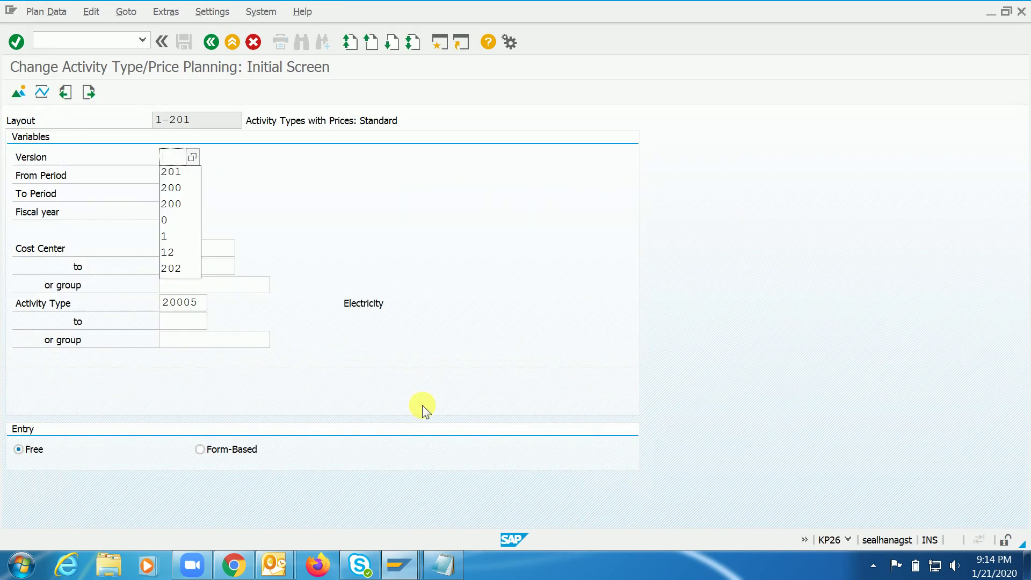
Step: Fill in the price planning selection with version 0, periods 1 to 12 and fiscal year 2019
type("0")
key("Tab")
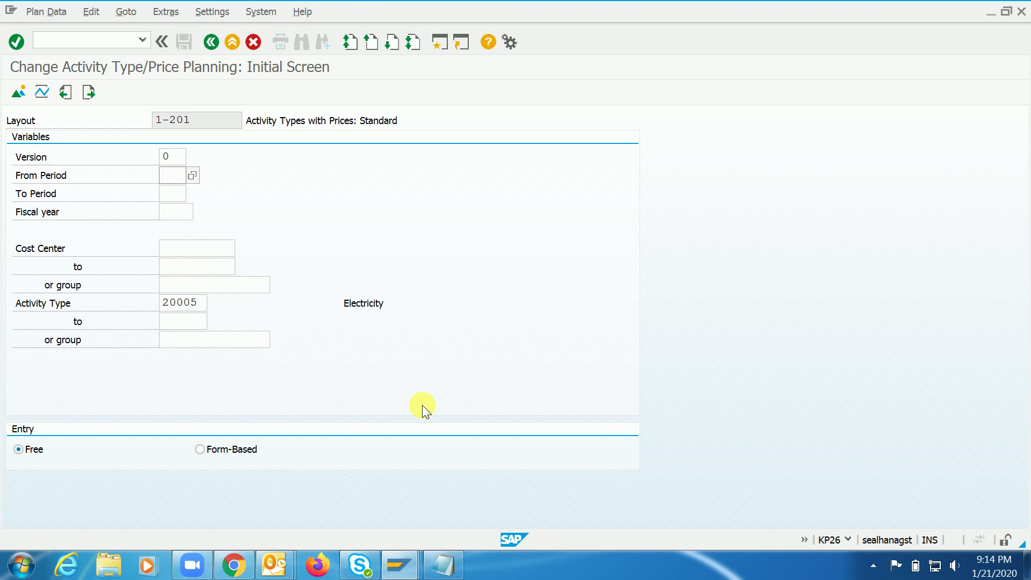
type("1")
key("Tab")
type("12")
key("Tab")
type("2019")
key("Tab")
key("Down")
key("Down")
key("Down")
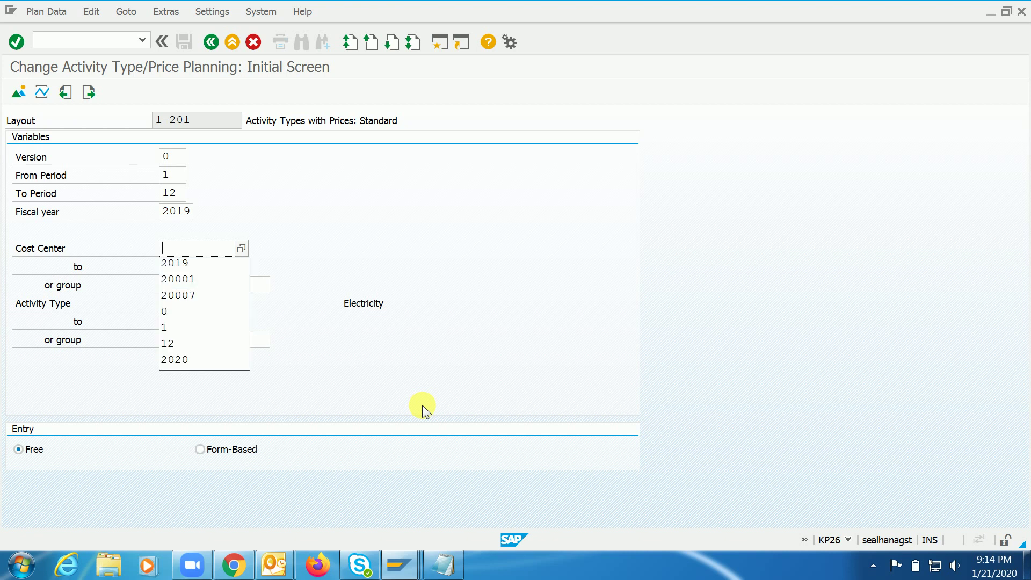
Step: Look up the cost center of the activity items in the cost estimate itemization, and enter 10202004 as the cost center in price planning
key("alt+Tab")
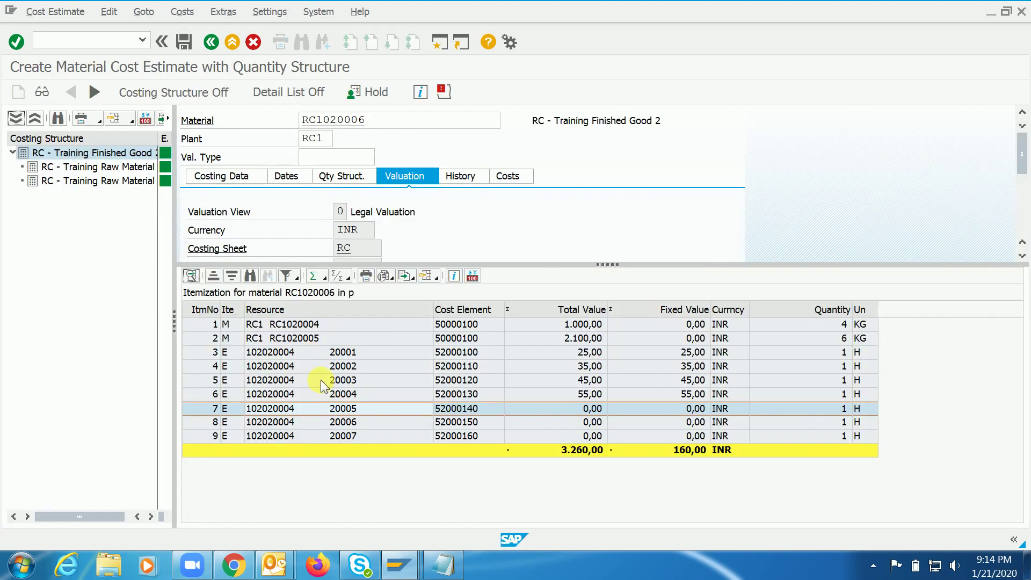
double_click(300, 400)
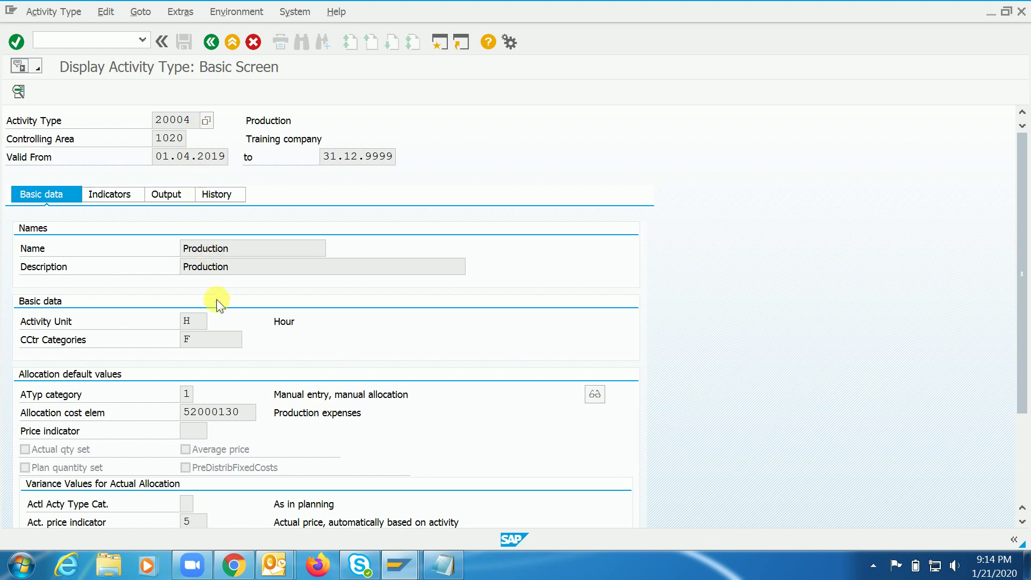
left_click(211, 42)
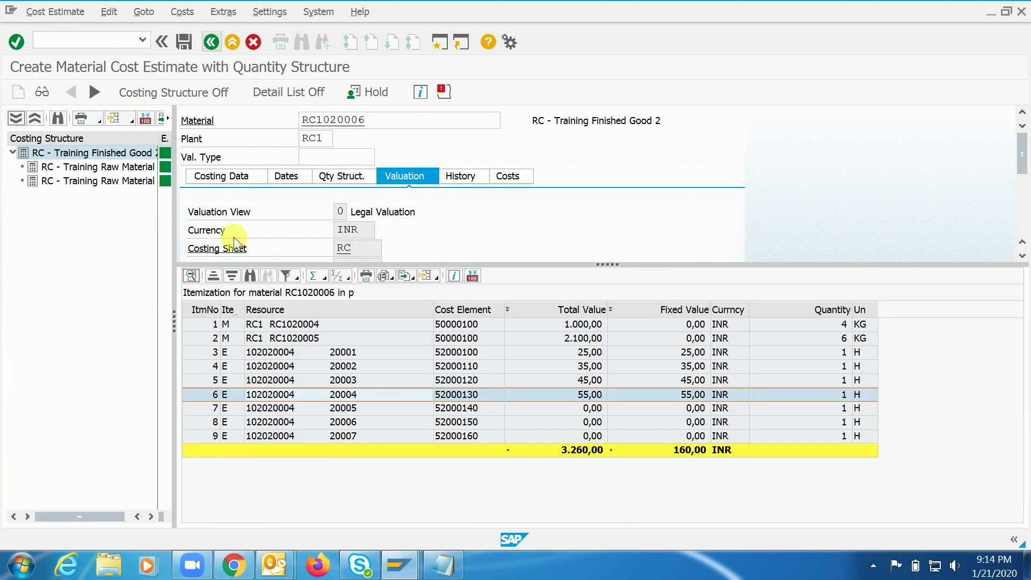
double_click(353, 411)
type("102020")
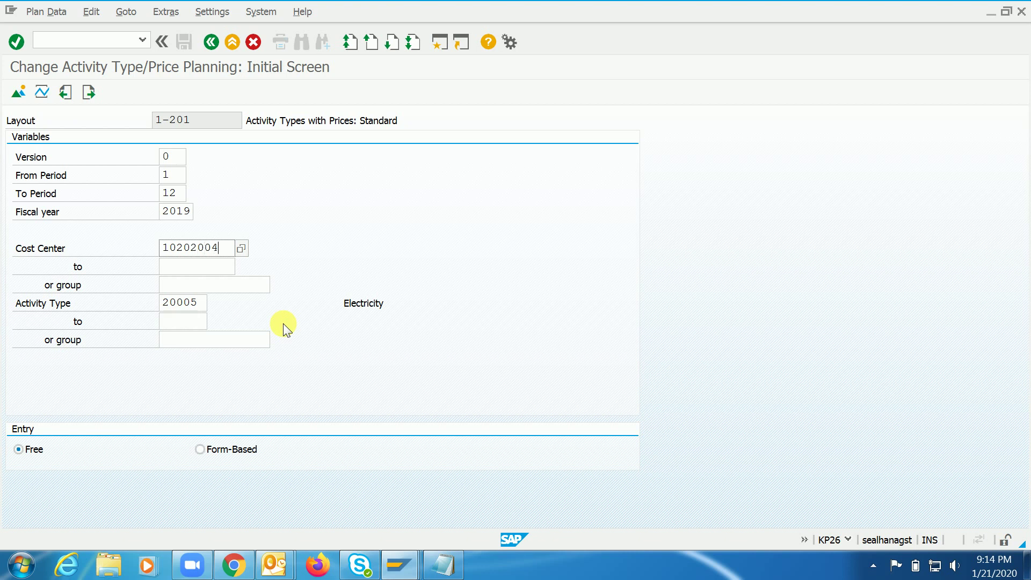
type("04")
key("Return")
Step: Set the activity type range to 20001 through 20007, and try to open the planning overview with form-based entry
left_click(215, 285)
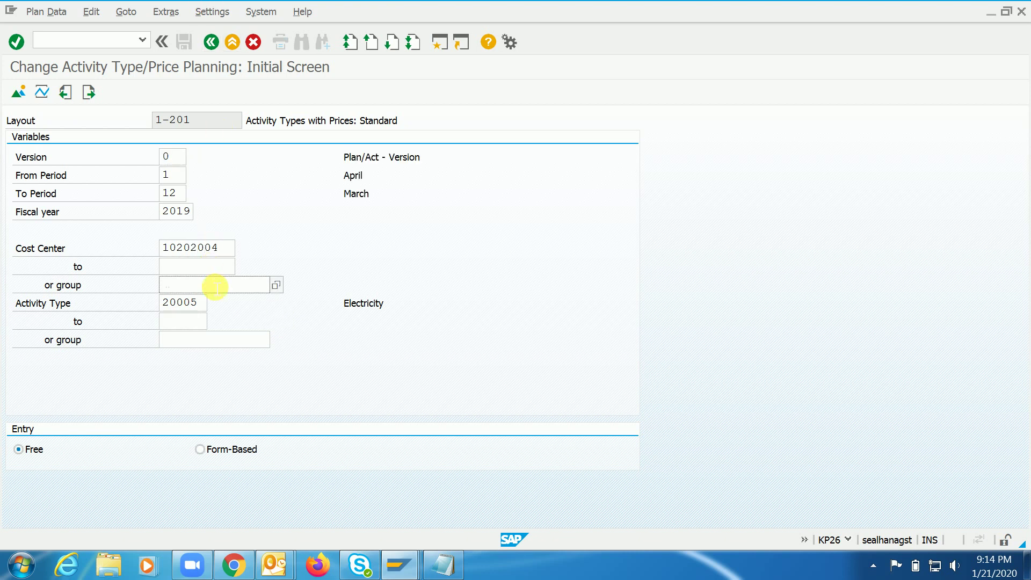
key("Tab")
key("BackSpace")
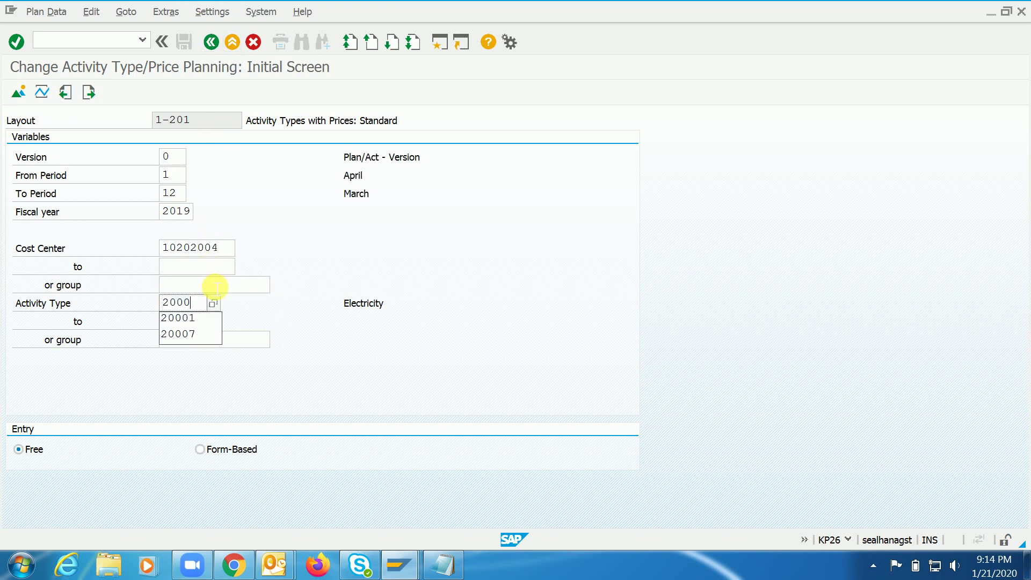
type("1")
key("Tab")
type("2000")
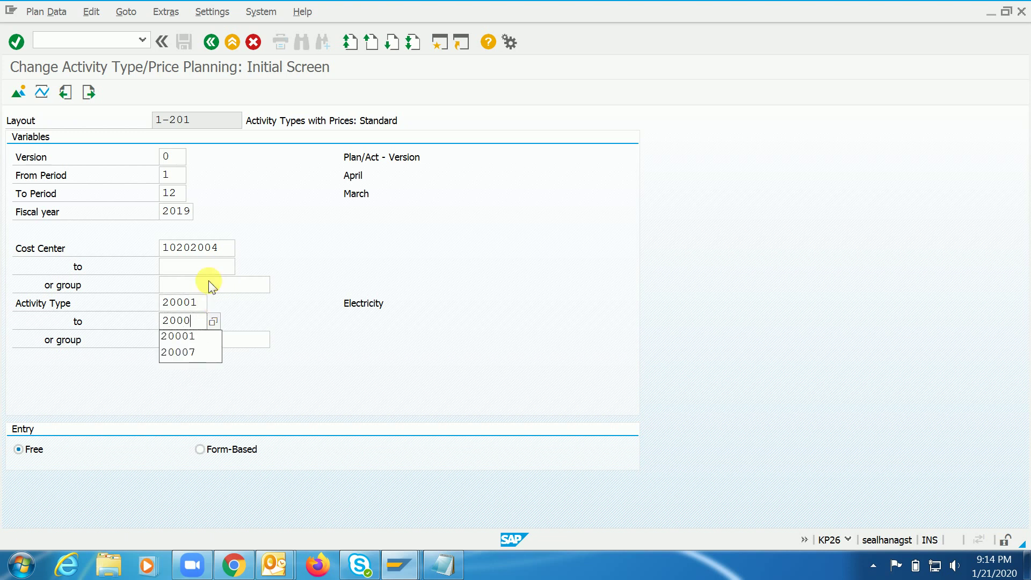
type("7")
key("Return")
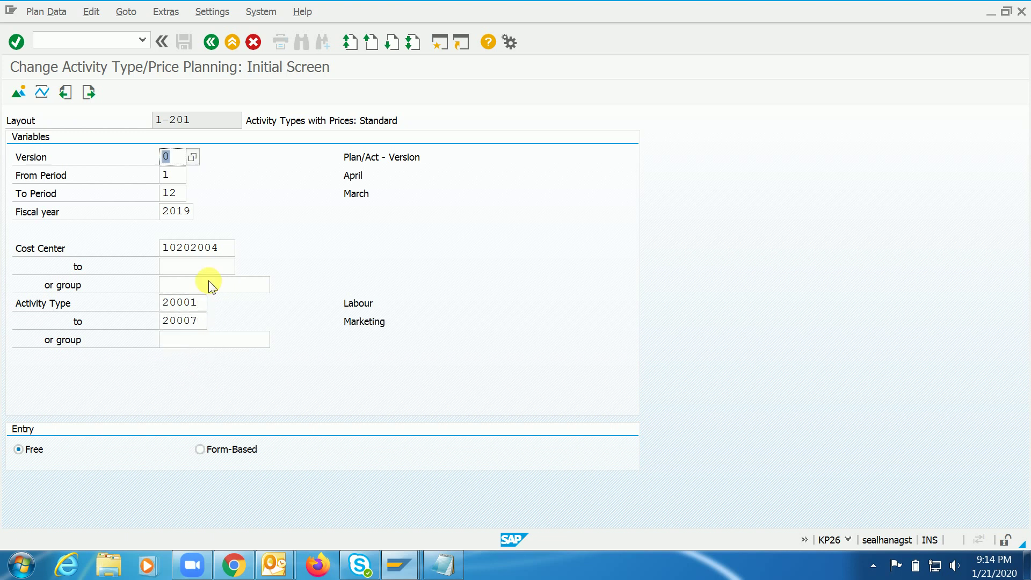
left_click(221, 452)
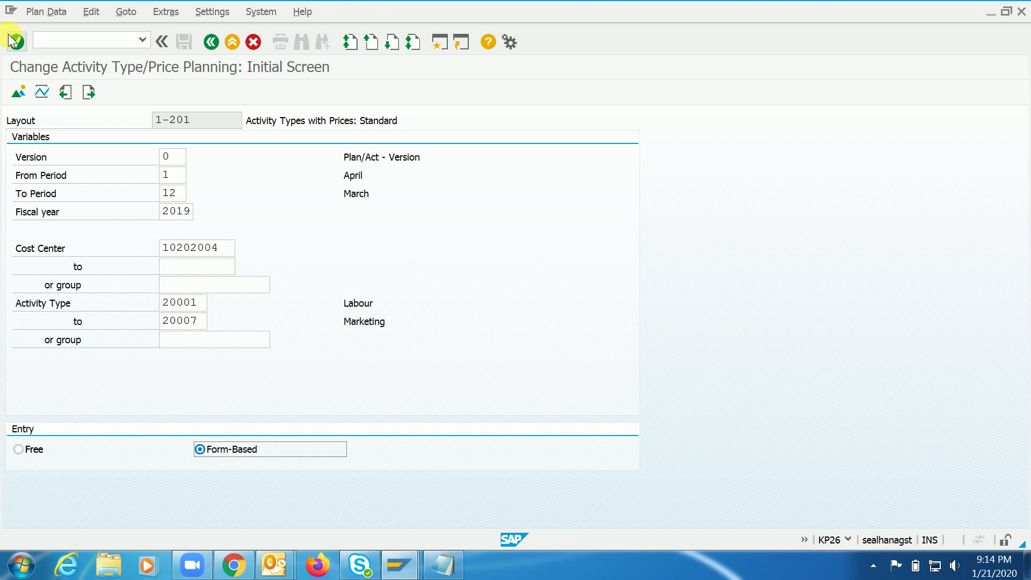
left_click(17, 92)
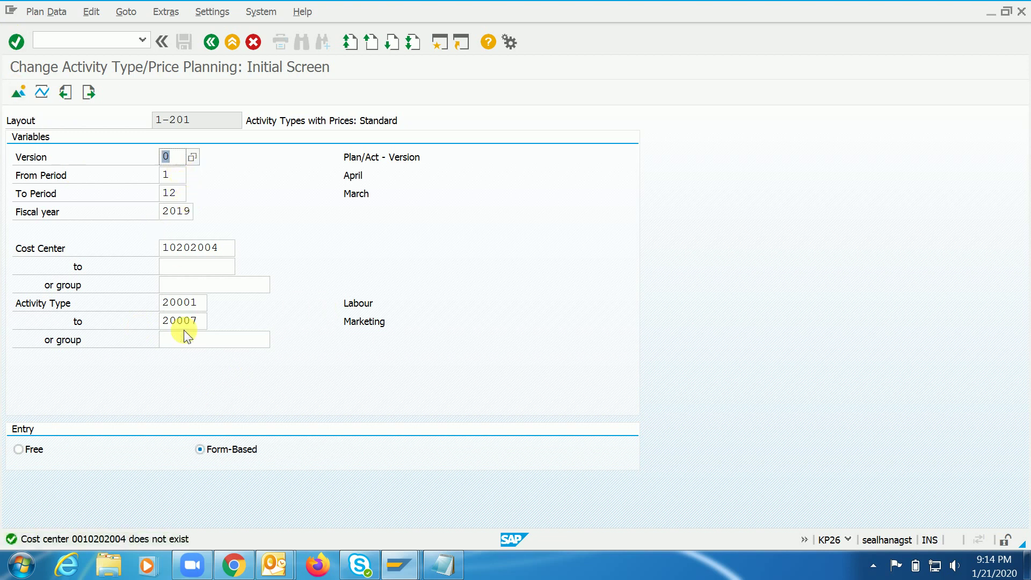
Step: Correct the cost center to 102020004 according to the cost estimate's itemization, and open the activity price planning overview
left_click(208, 252)
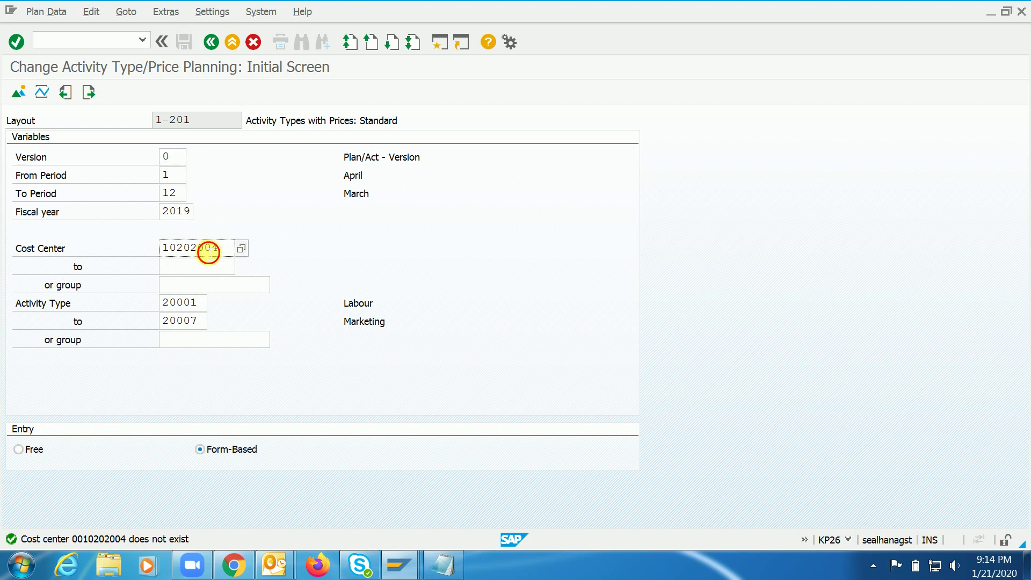
key("BackSpace")
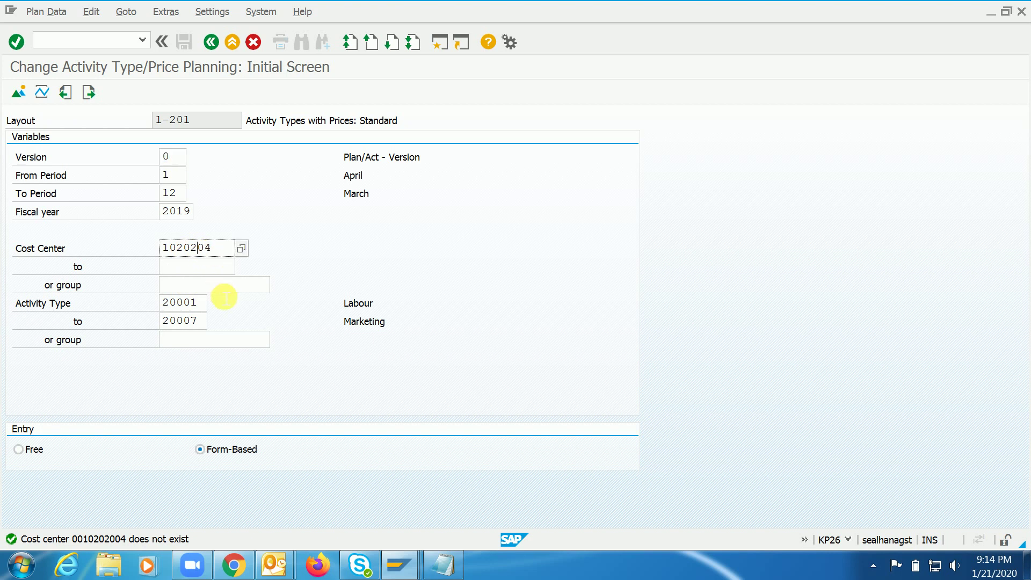
mouse_move(403, 561)
left_click(605, 496)
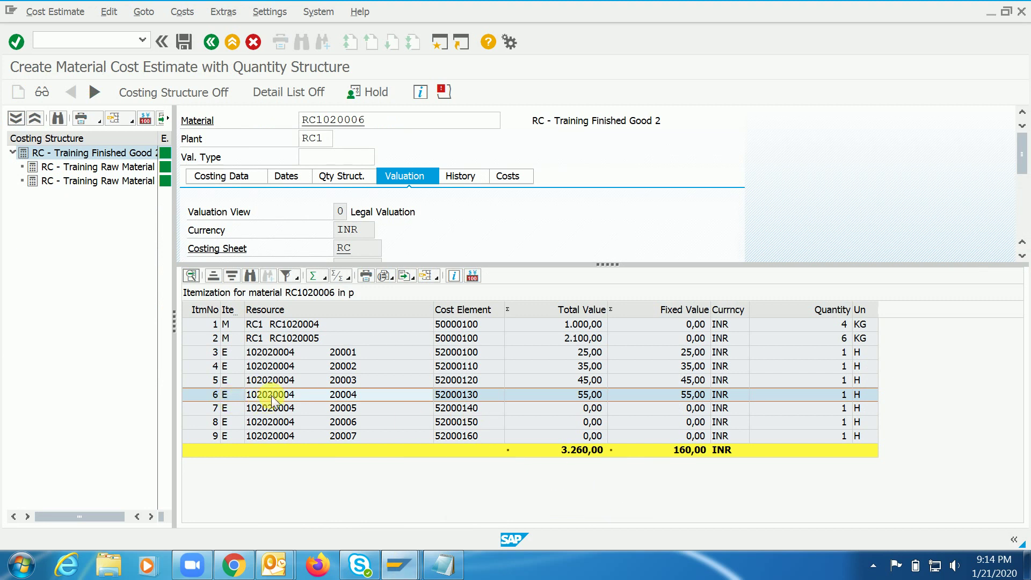
mouse_move(402, 563)
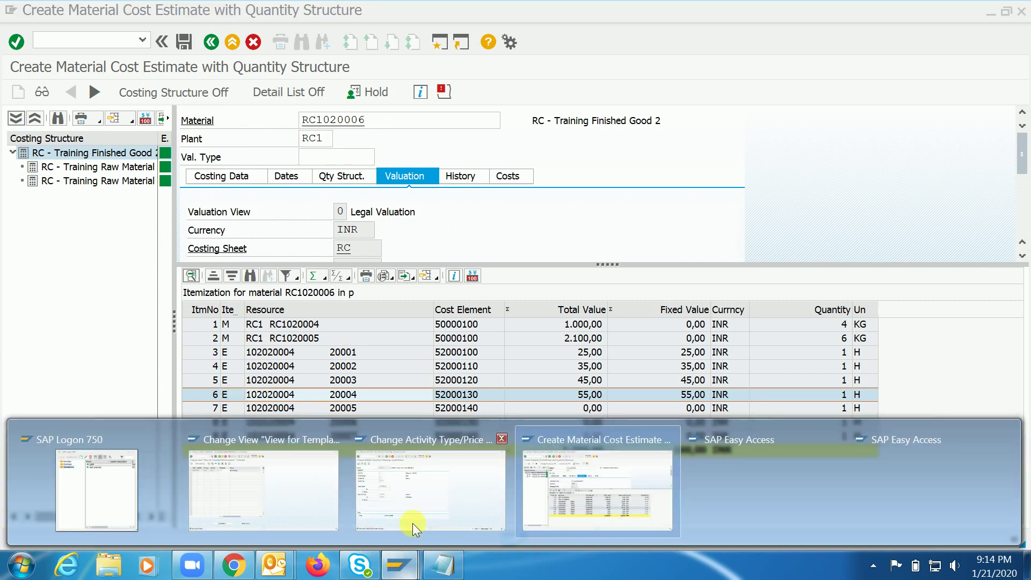
left_click(416, 454)
left_click(204, 247)
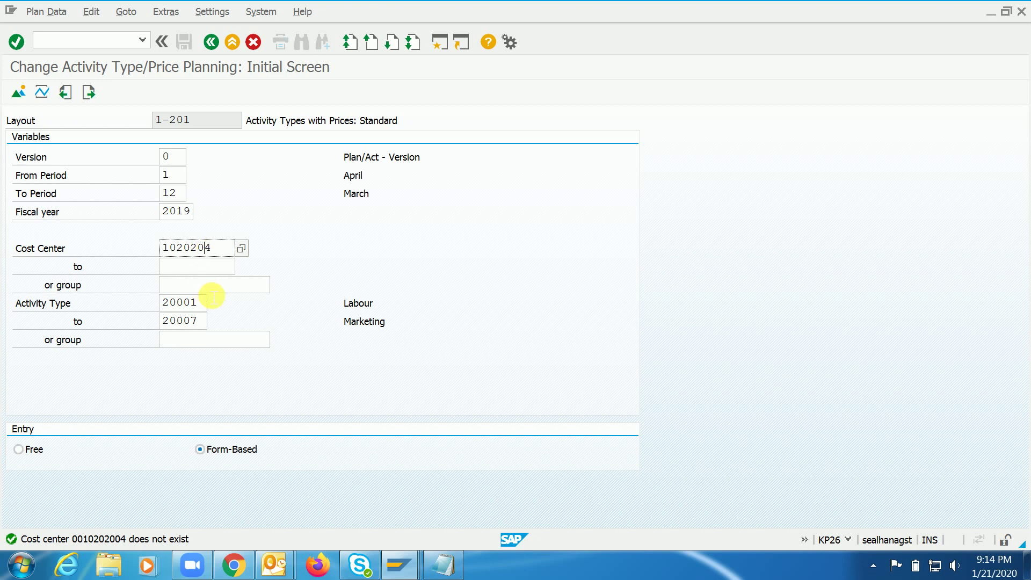
type("00")
key("Return")
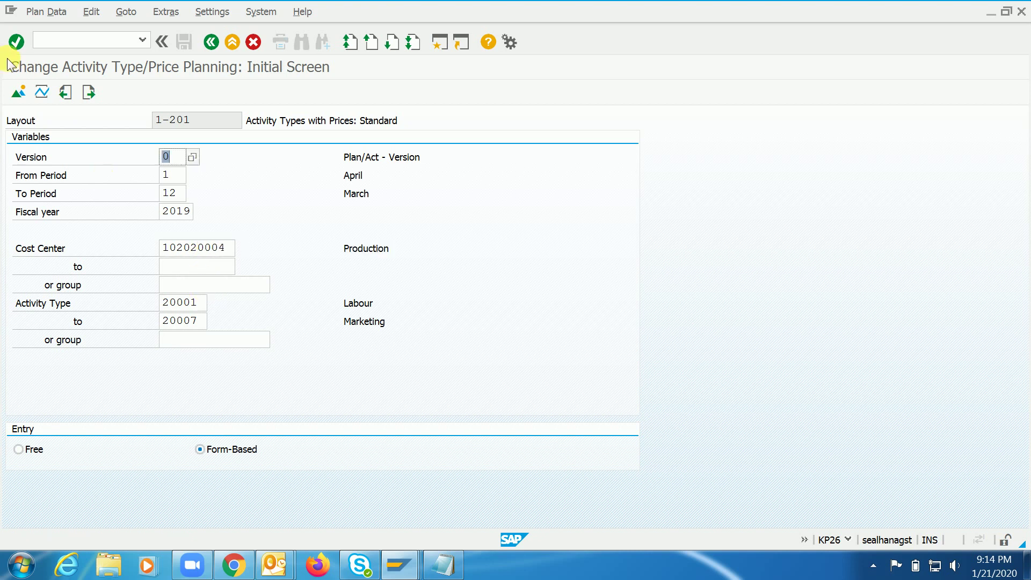
left_click(19, 91)
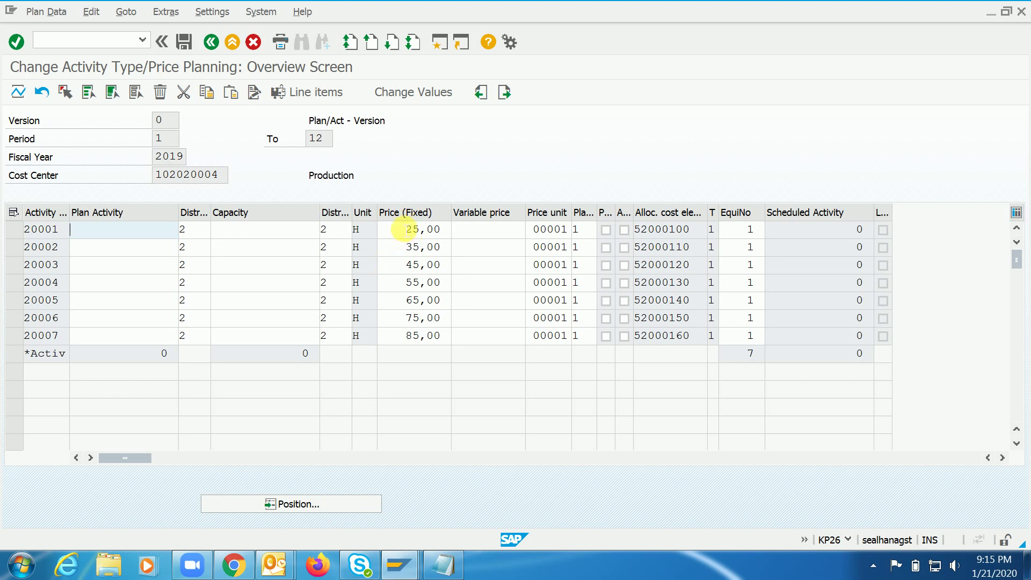
Step: Check the fixed prices of activity types 20001 to 20003, and return to the material cost estimate session to compare them
double_click(411, 230)
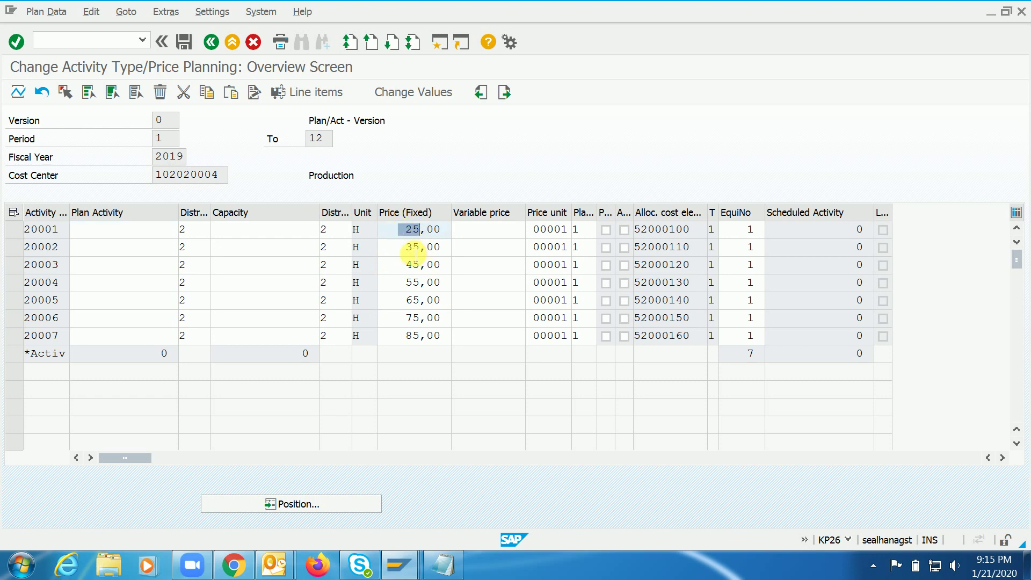
double_click(412, 247)
double_click(412, 264)
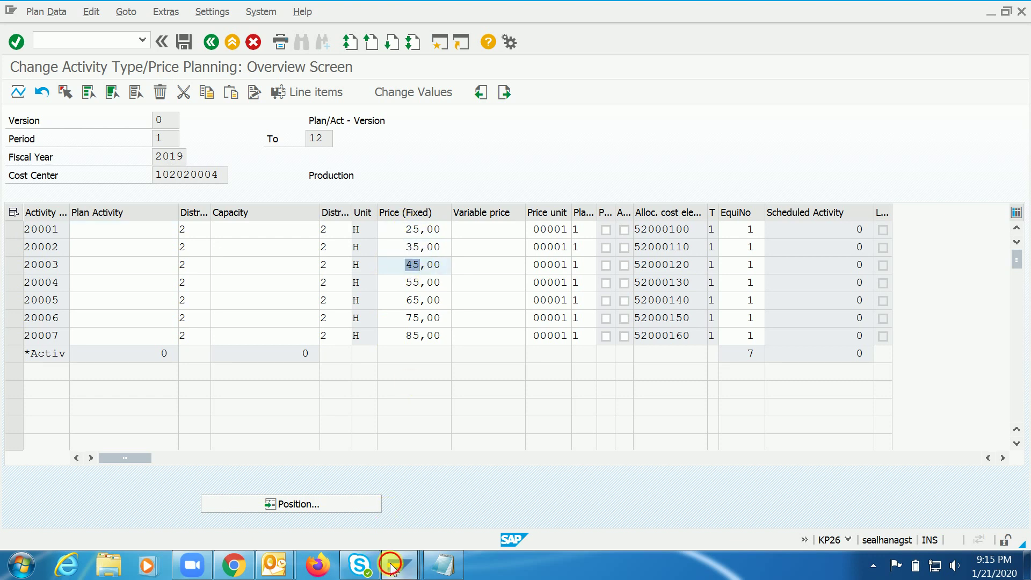
mouse_move(398, 564)
left_click(580, 507)
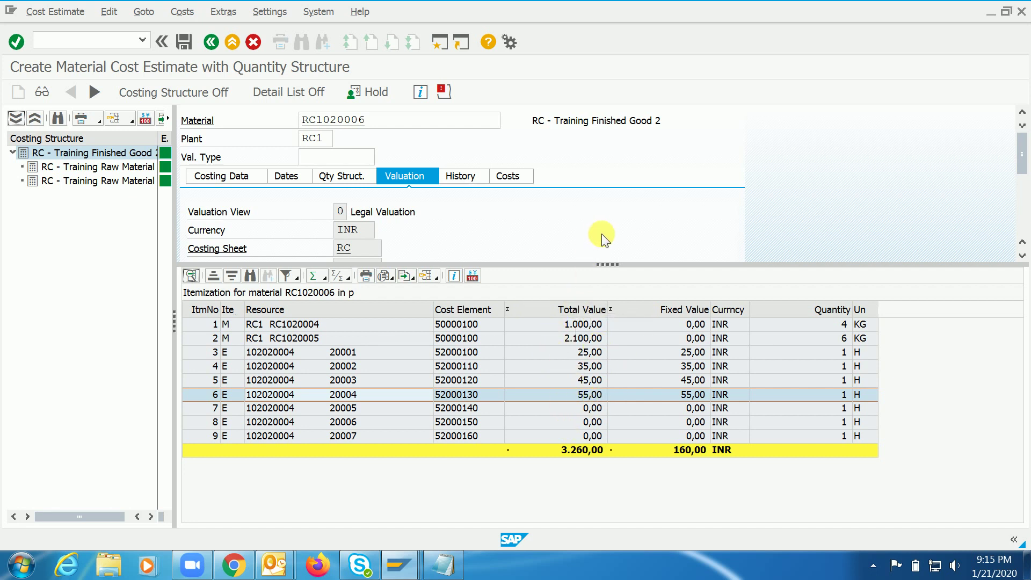
Step: Show the cost component views of the finished good's estimate, and display its cost components in place of the itemization
left_click_drag(607, 265, 586, 402)
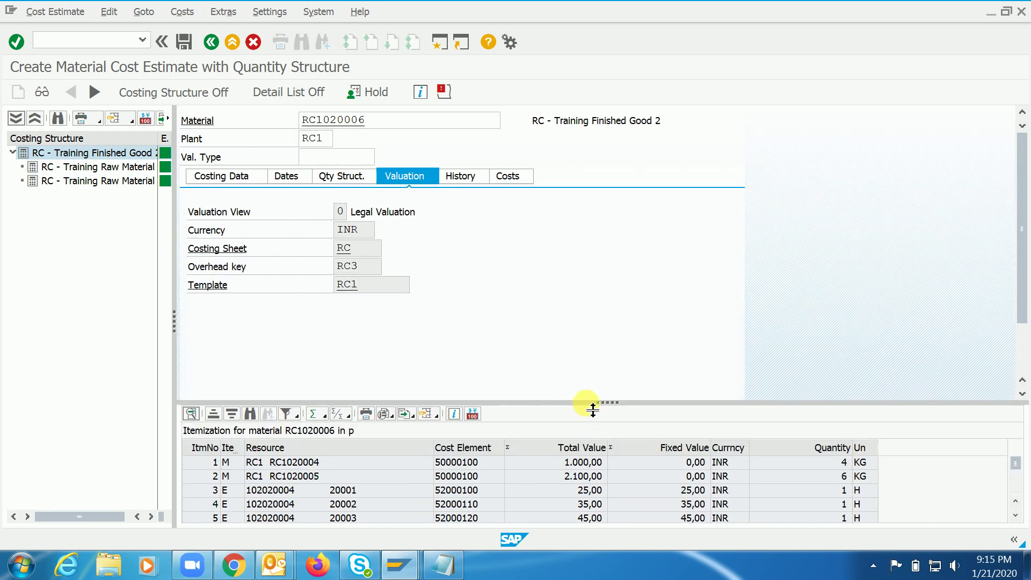
left_click(505, 175)
left_click_drag(612, 404, 612, 296)
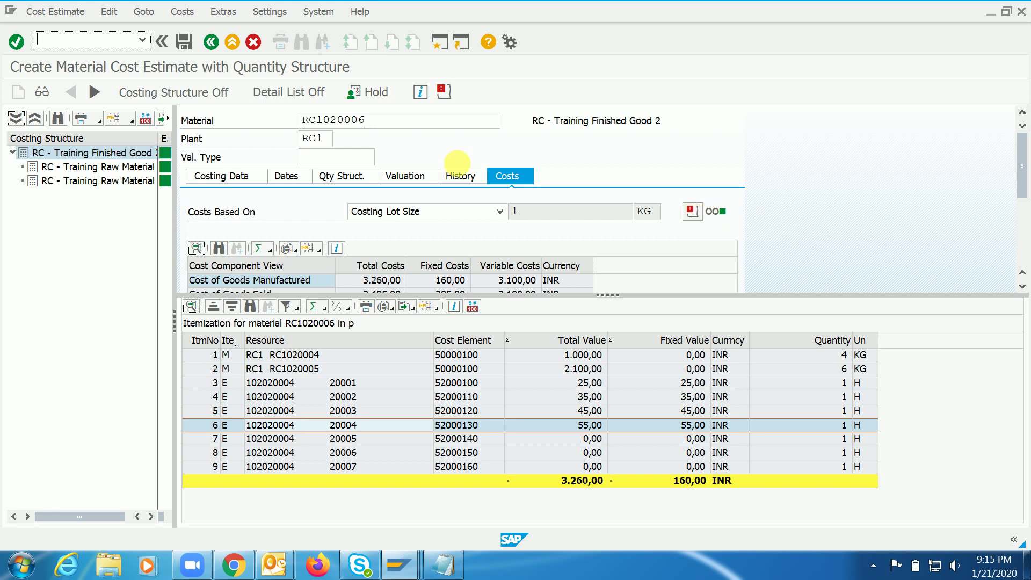
left_click(227, 15)
mouse_move(189, 17)
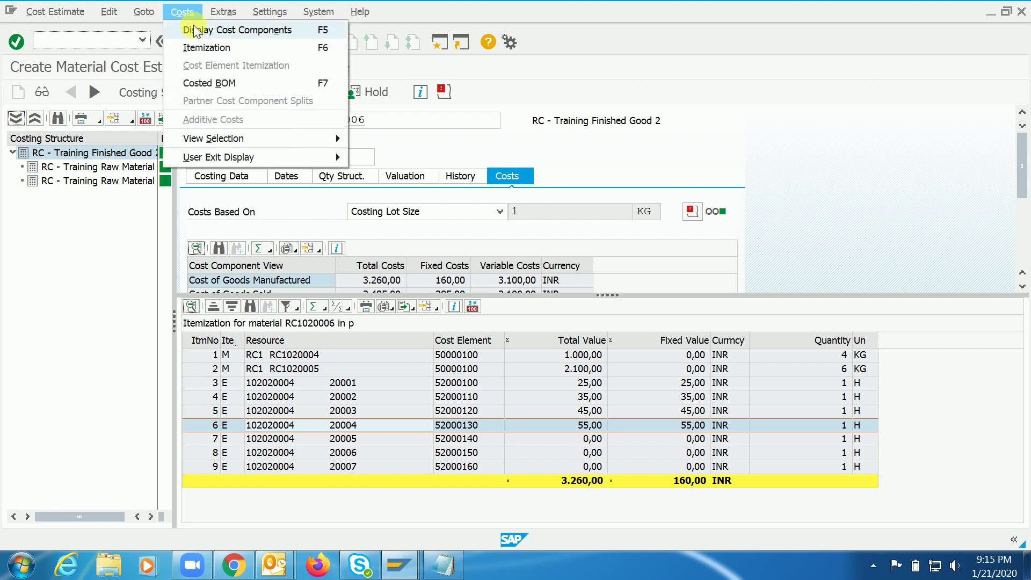
left_click(198, 29)
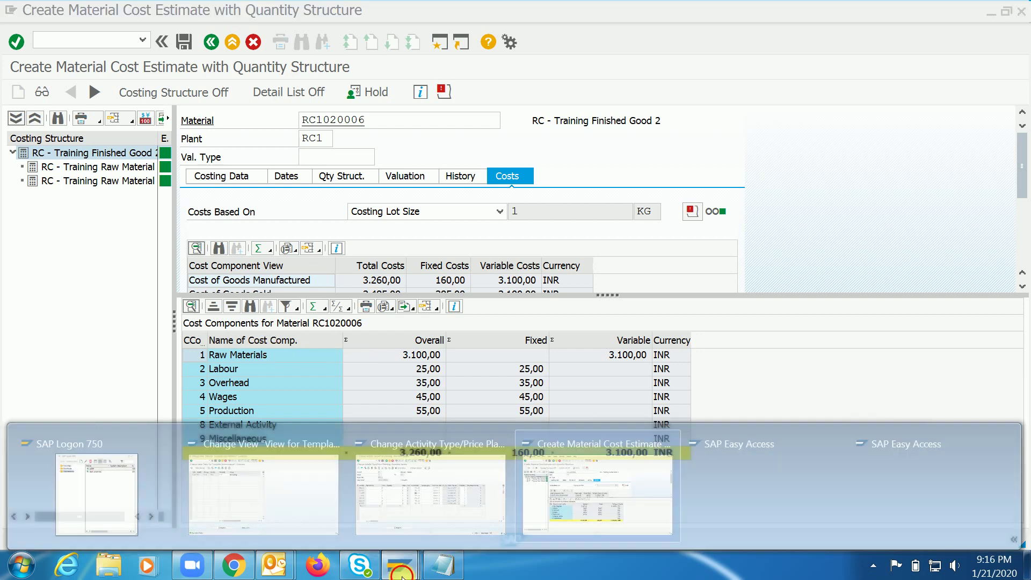
Step: Go back to the activity price planning session and open the cost component structure there with transaction OKTZ
mouse_move(400, 565)
left_click(421, 500)
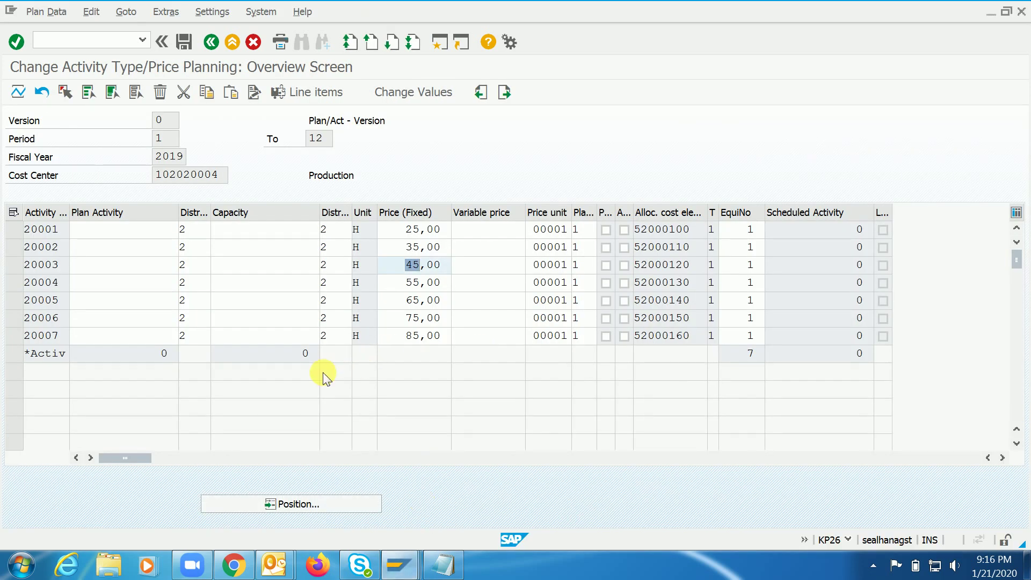
left_click(289, 289)
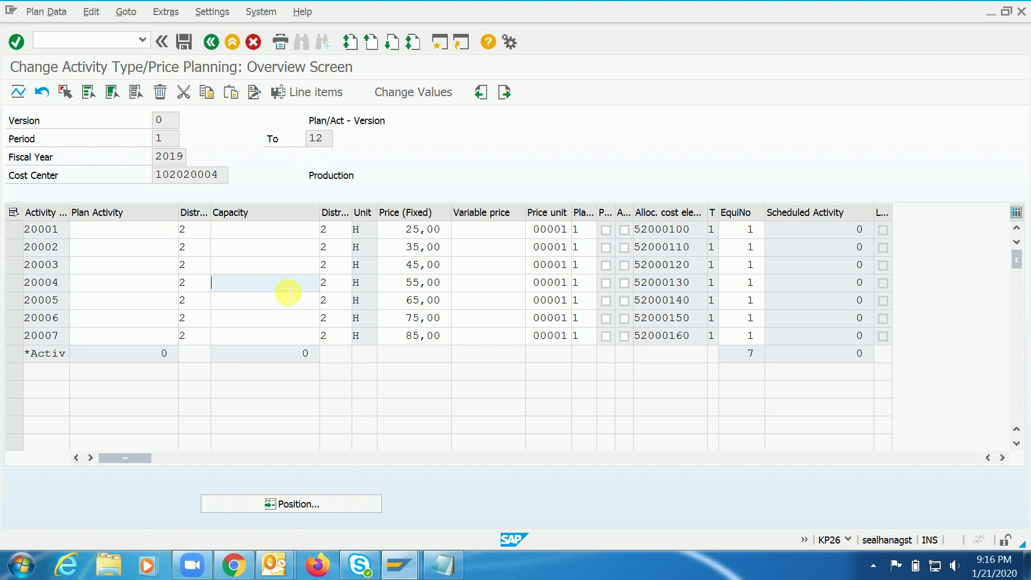
key("ctrl+slash")
type("/n")
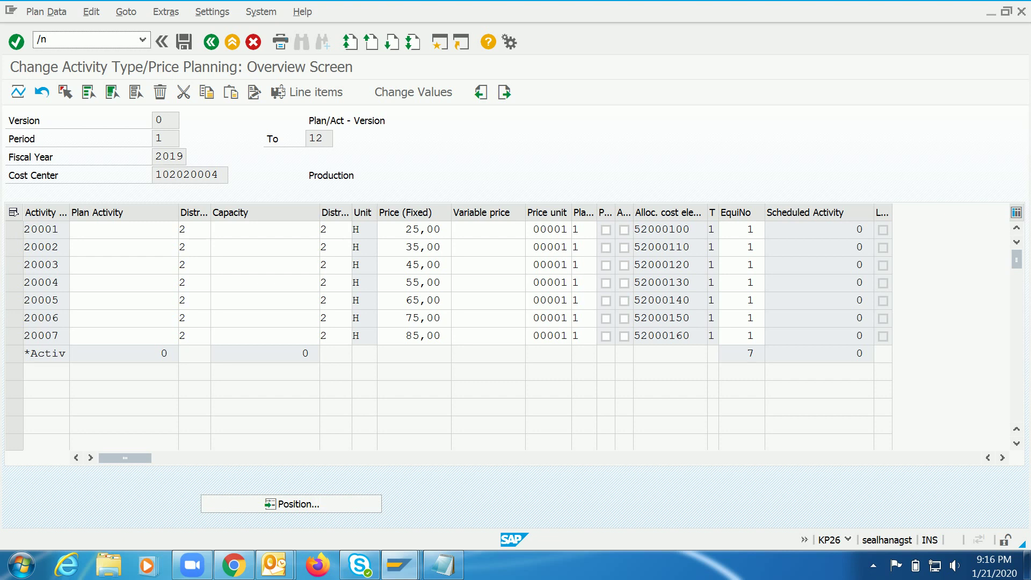
type("sm30")
key("Return")
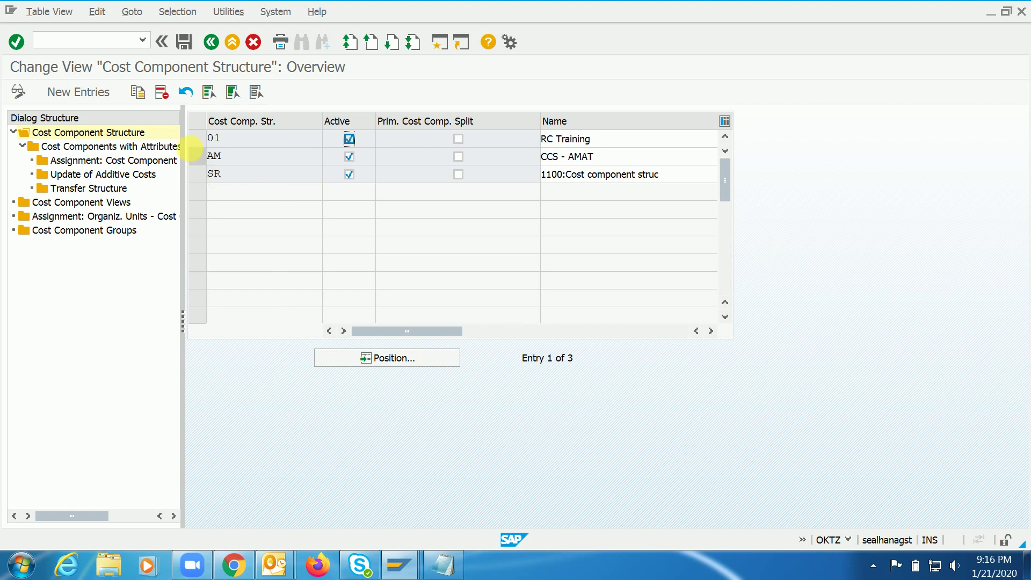
Step: List the cost components of cost component structure 01, and return to the material cost estimate to compare them
left_click(197, 138)
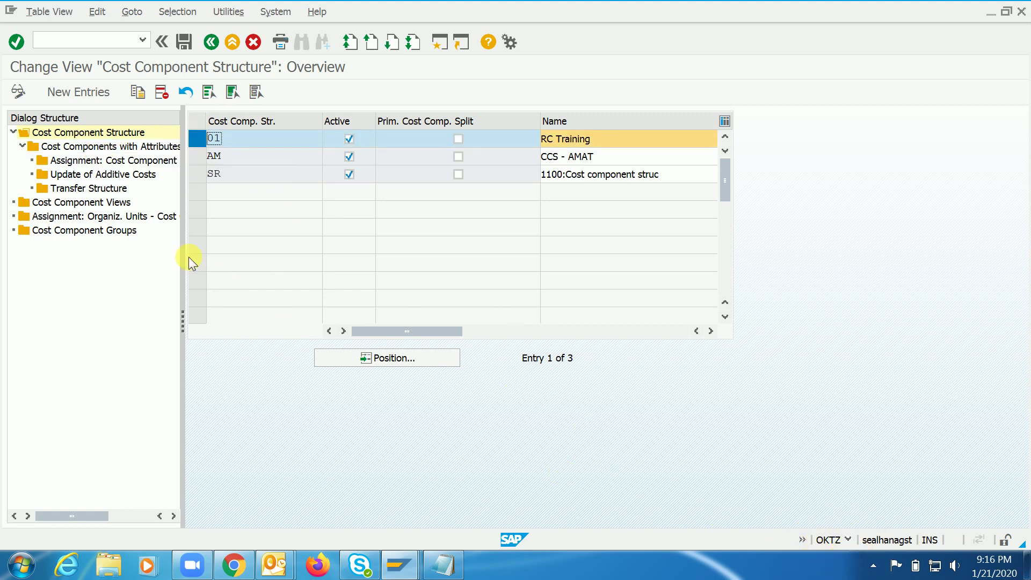
double_click(97, 146)
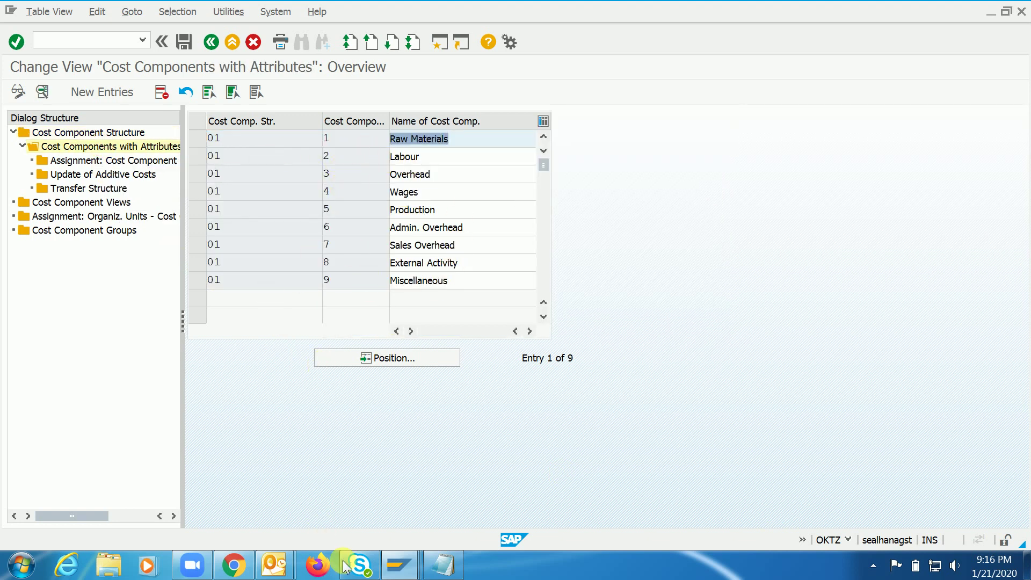
left_click(401, 567)
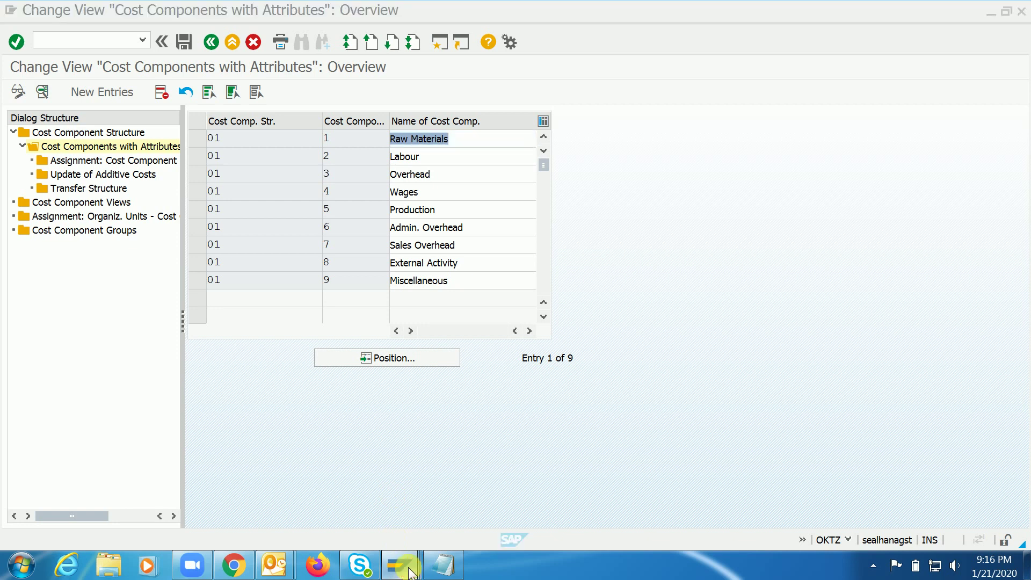
left_click(588, 492)
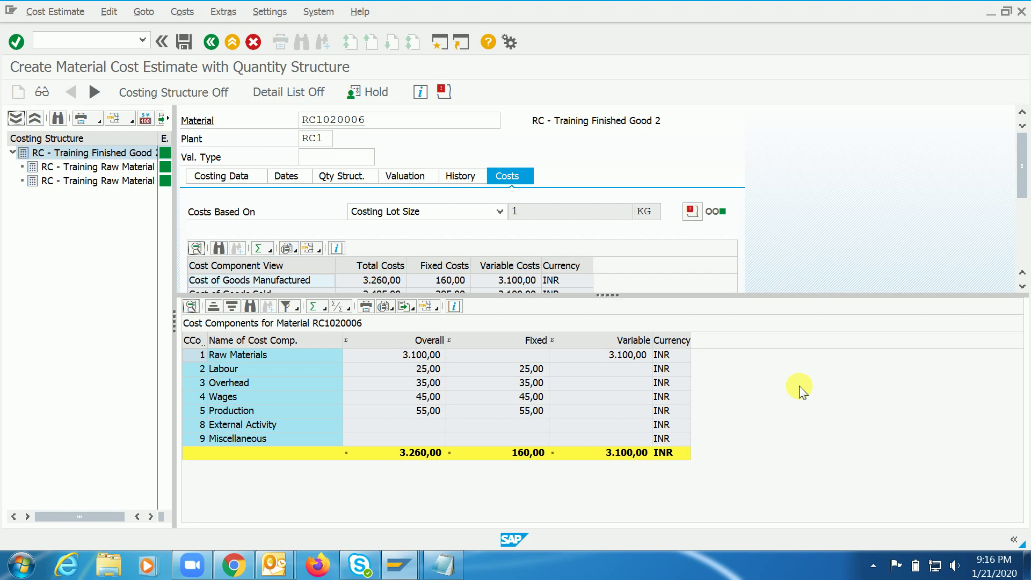
Step: Compare the structure's cost components once more with the material cost estimate, and enlarge the estimate's cost component view area
left_click(409, 571)
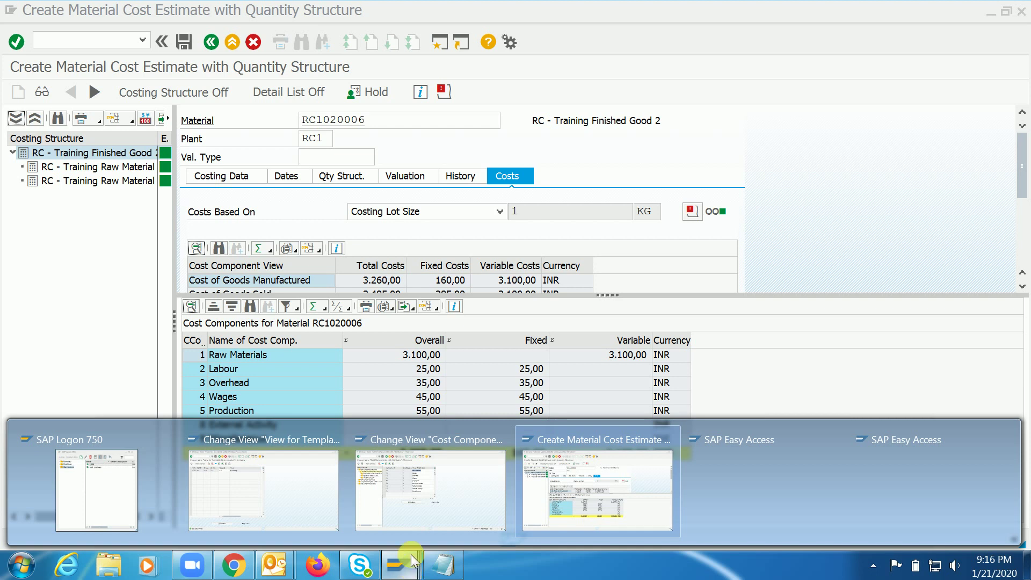
left_click(419, 496)
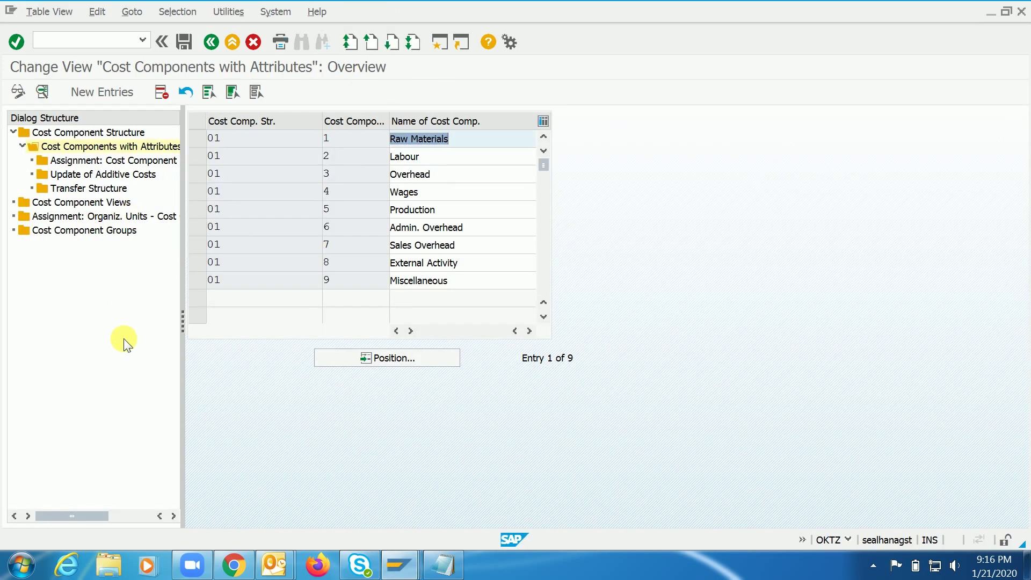
left_click(289, 248)
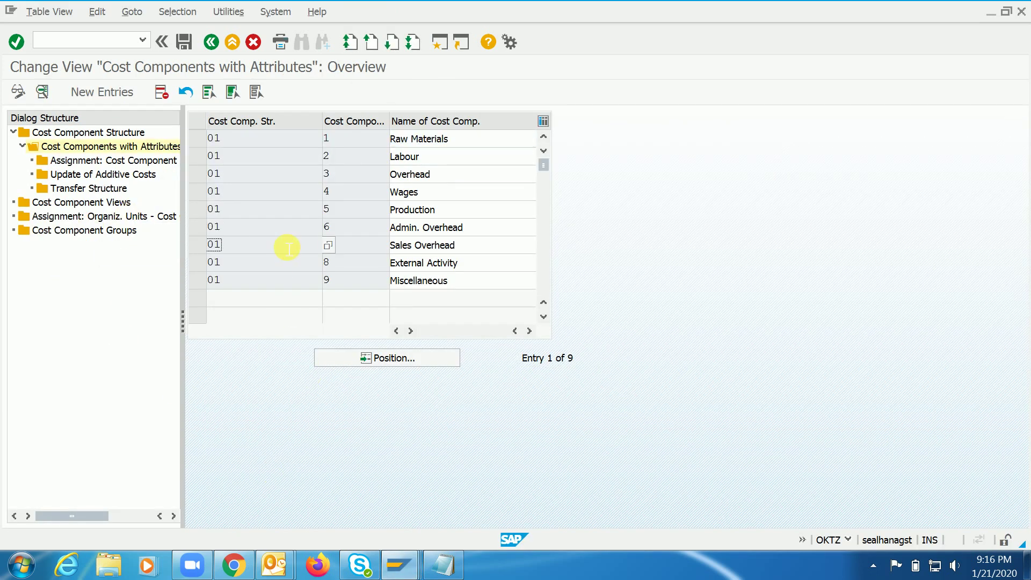
mouse_move(406, 565)
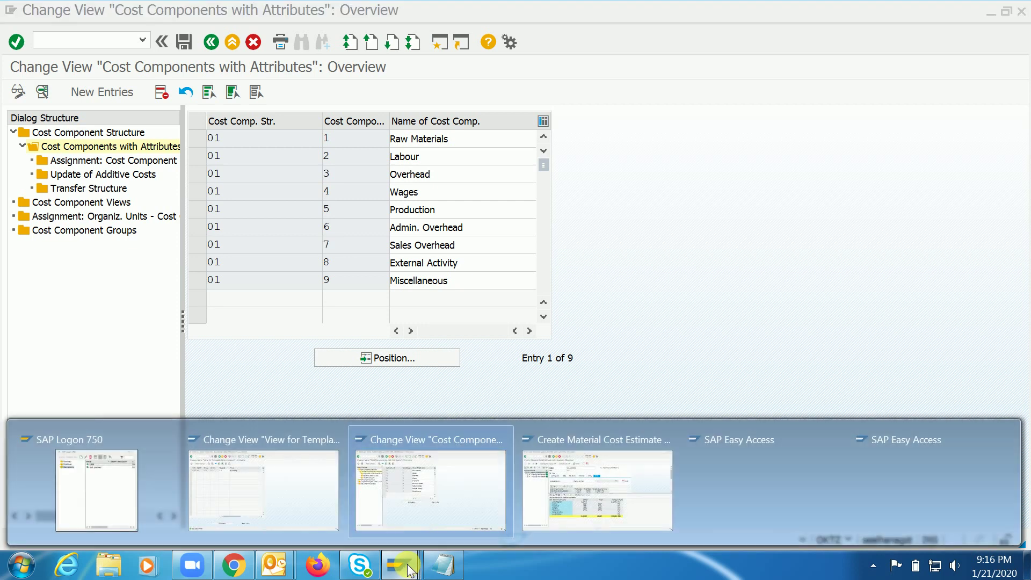
left_click(567, 495)
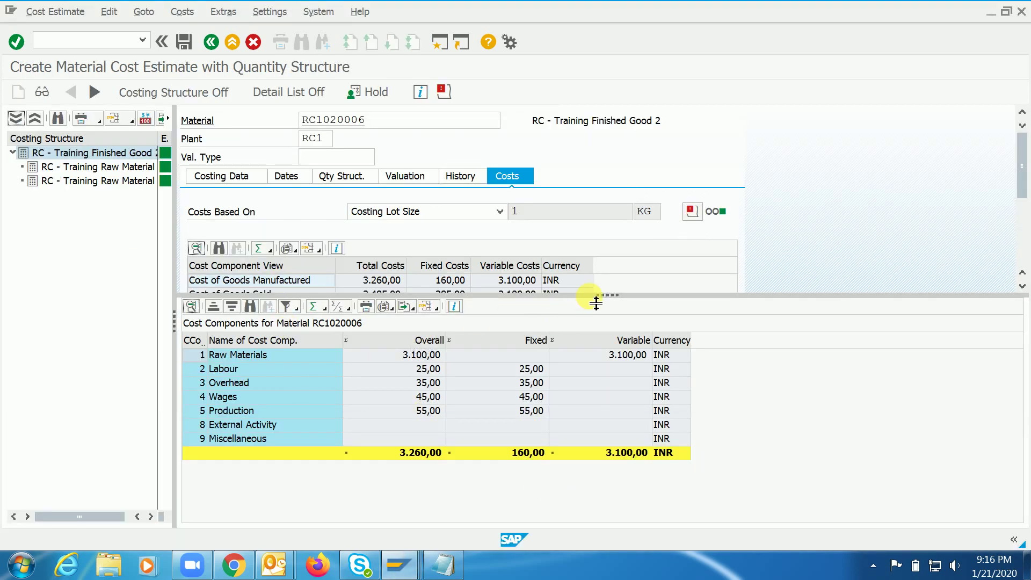
mouse_move(596, 304)
left_mouse_down()
mouse_move(594, 360)
mouse_move(594, 314)
left_mouse_up()
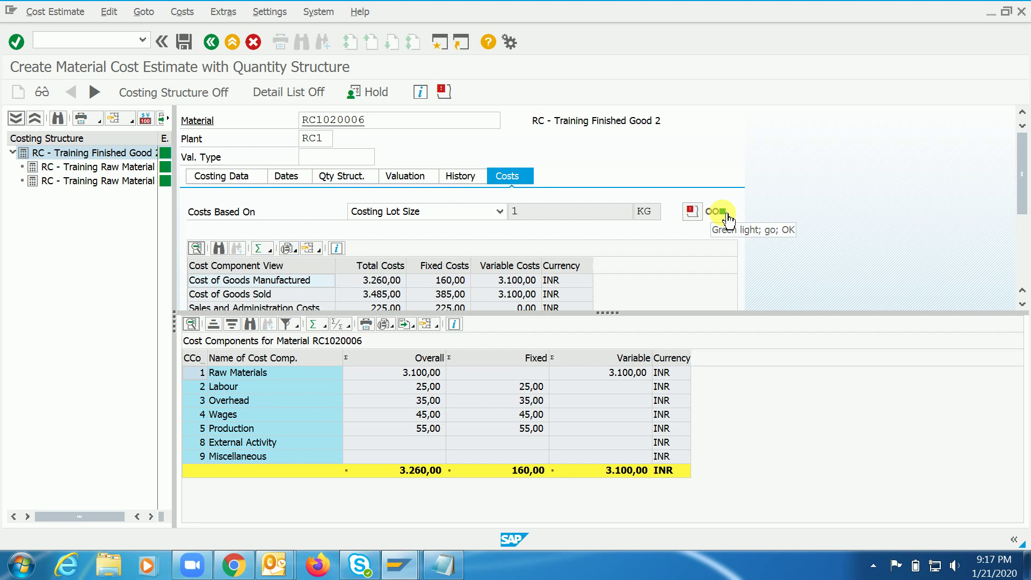
Step: Save the cost estimate of the finished good, and select its material number RC1020006
left_click(183, 42)
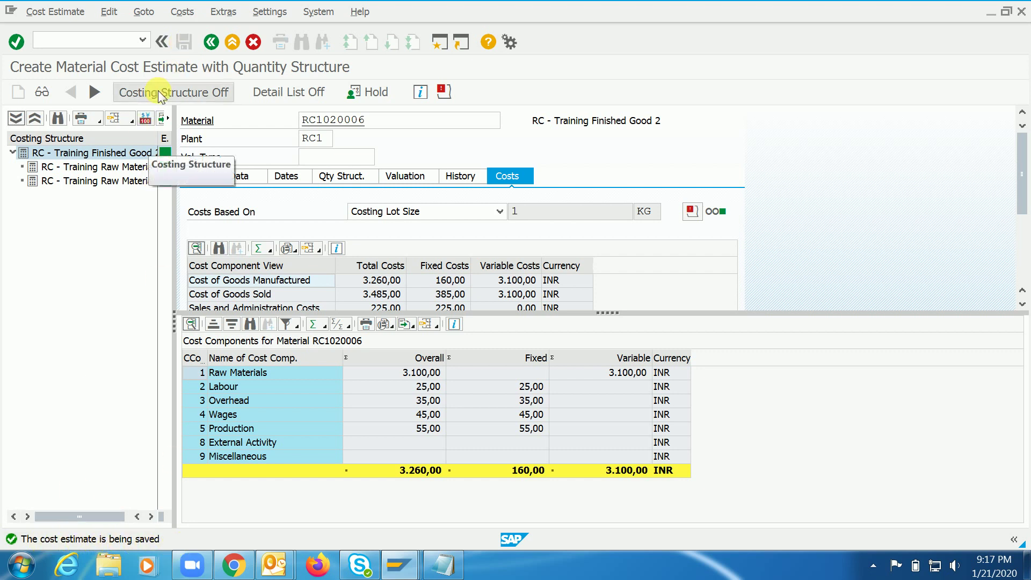
left_click(402, 122)
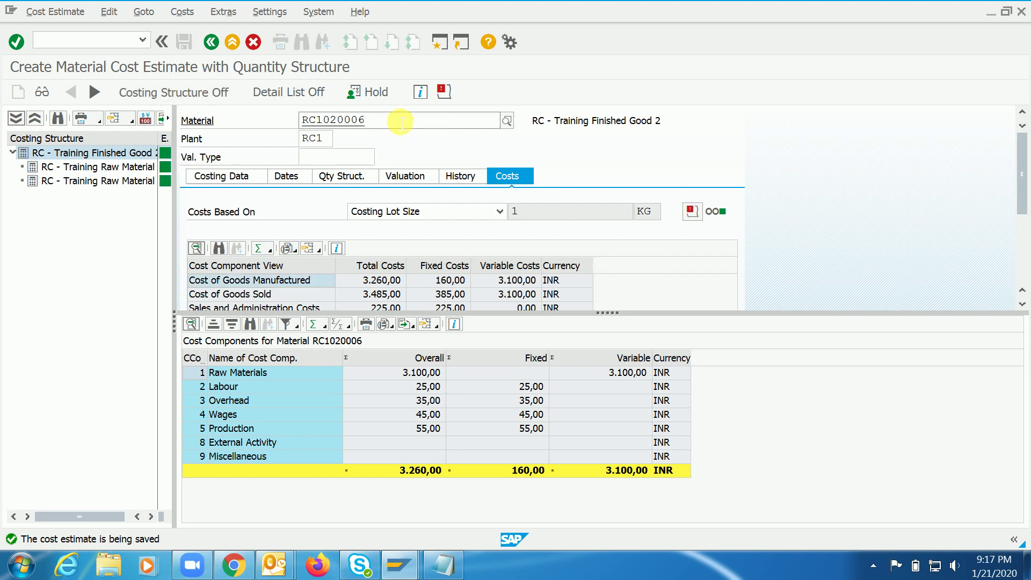
key("shift+Left")
key("shift+Left")
key("shift+Left")
key("shift+Left")
key("shift+Left")
key("shift+Left")
key("shift+Left")
key("shift+Left")
key("shift+Left")
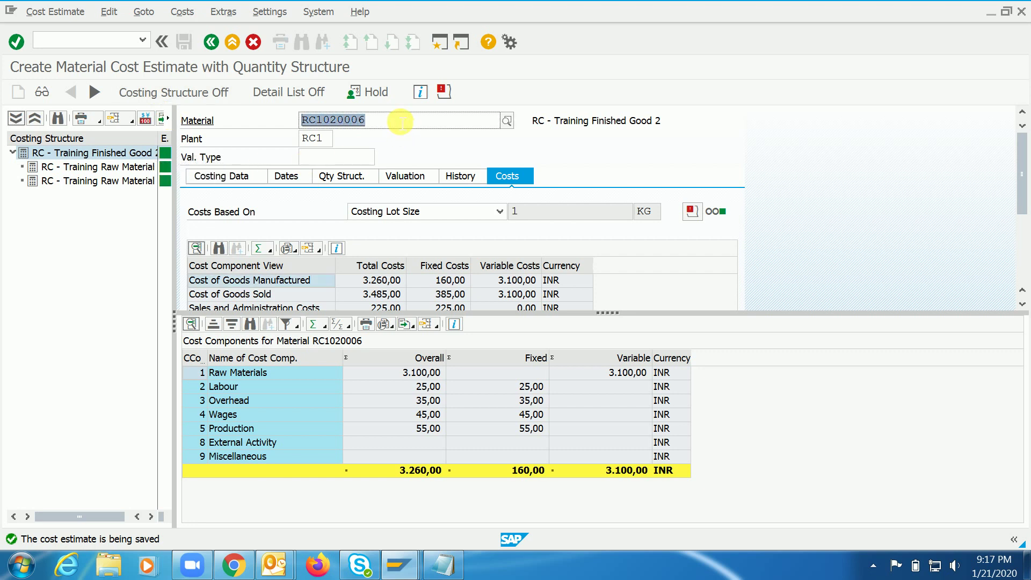
key("Left")
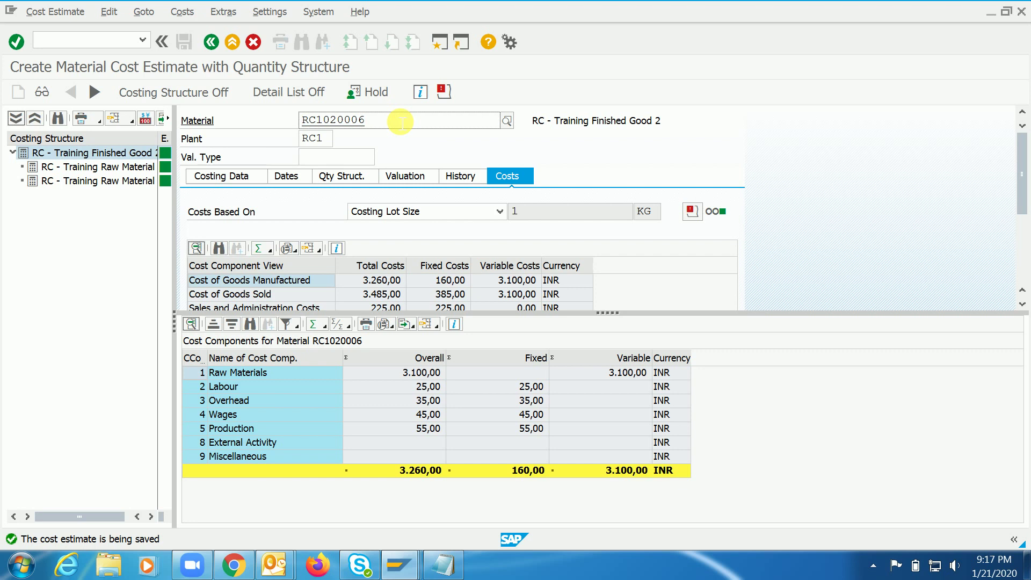
Step: Open the price update for marking standard prices with transaction CK24 in place of the cost estimate
key("ctrl+slash")
type("/nck24")
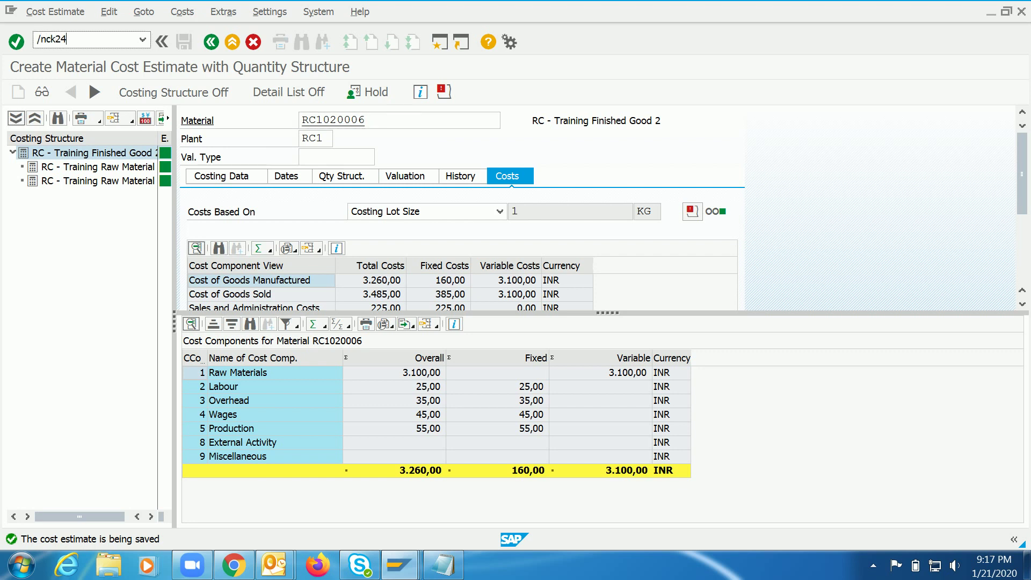
key("Return")
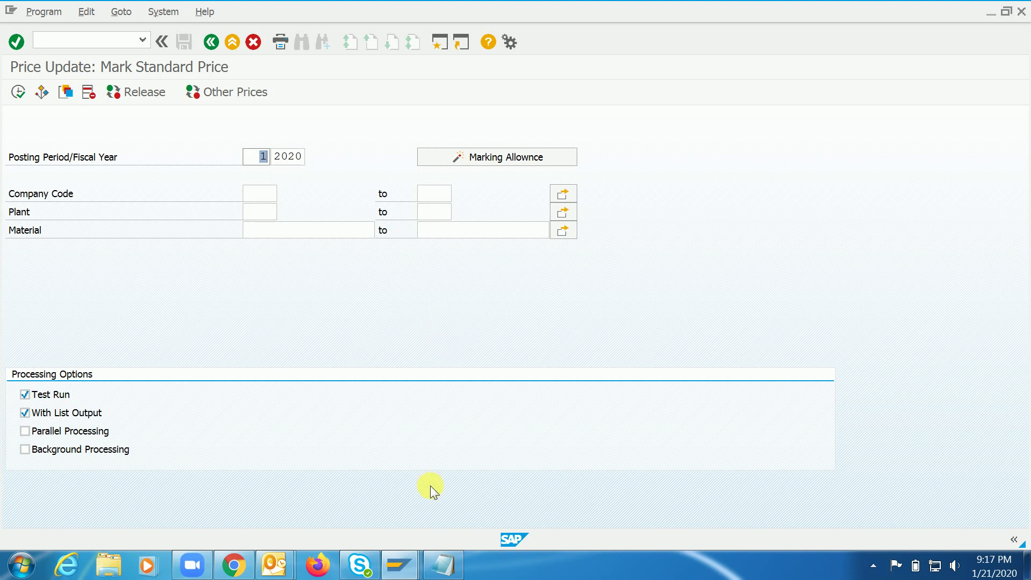
Step: Switch to Notepad and add the line "Ck11n - Calculating the standard costing." below the BOM note
left_click(443, 565)
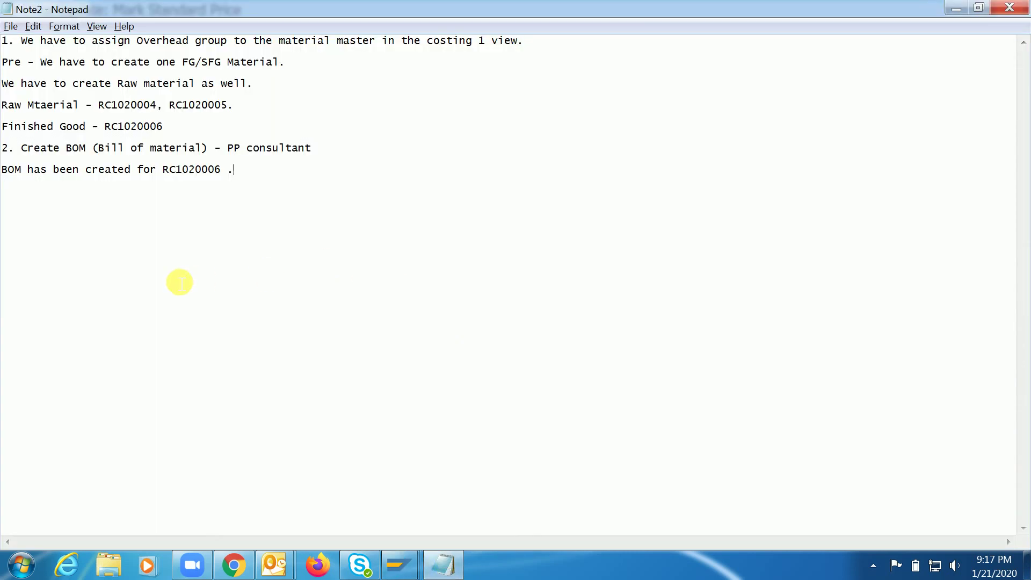
key("Return")
type("Ck11")
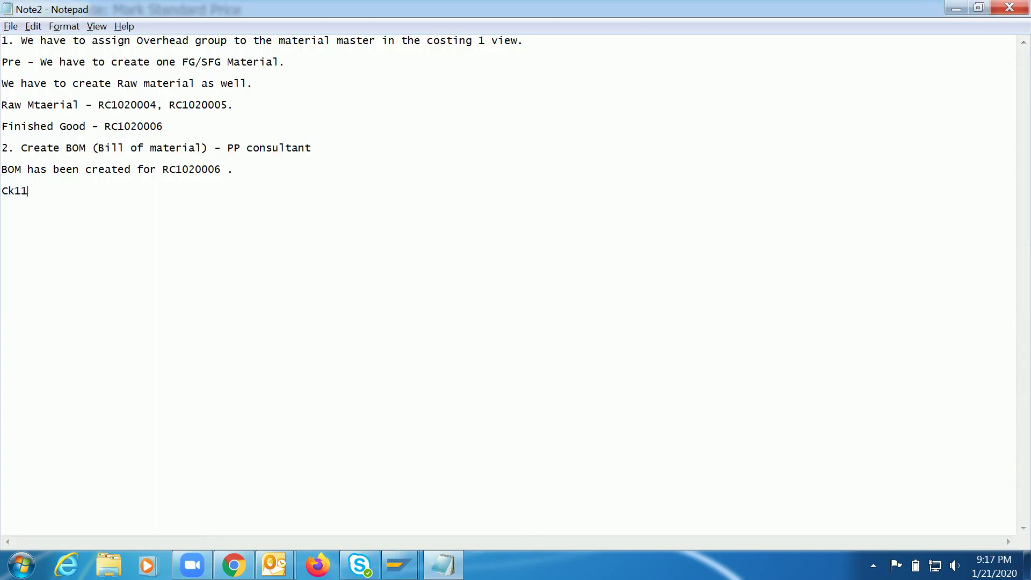
type("n - Calculating the standard costing.")
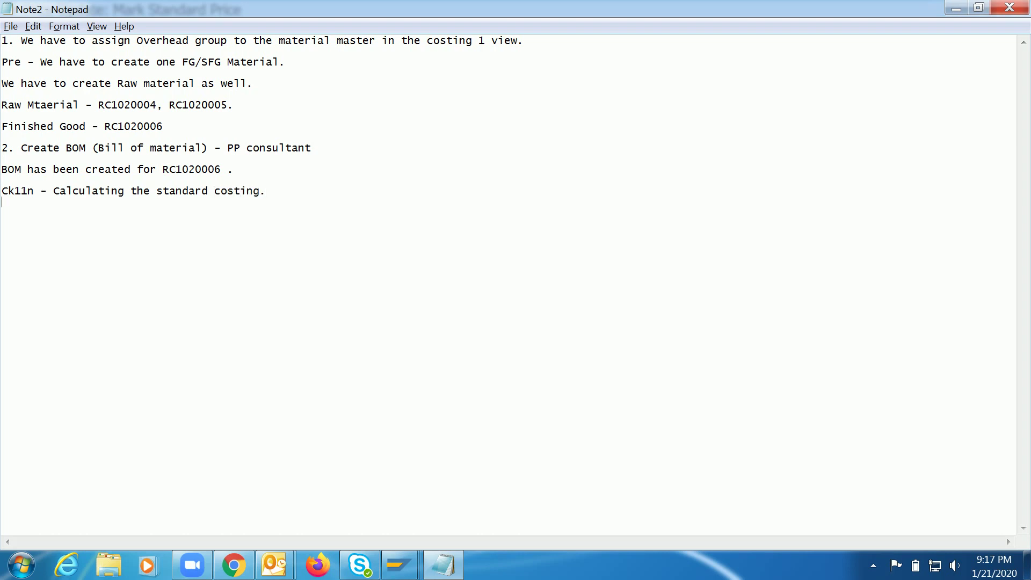
Step: Add the line "Ck24 - Marking and releasing the standard costing." and highlight its words "Marking" and "releasing"
key("Return")
type("Ck24 - Marking and r")
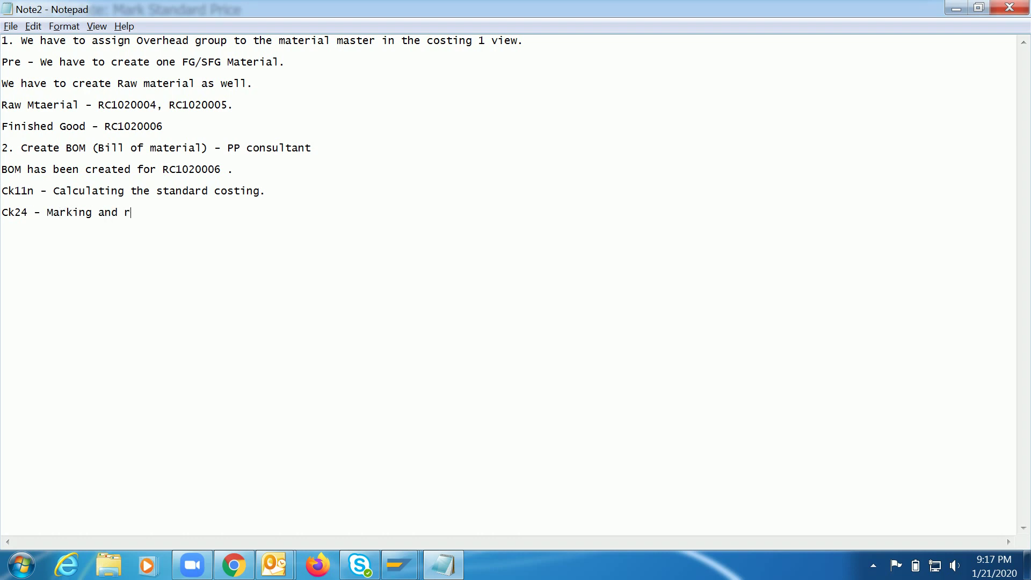
type("eleasing the standard cost")
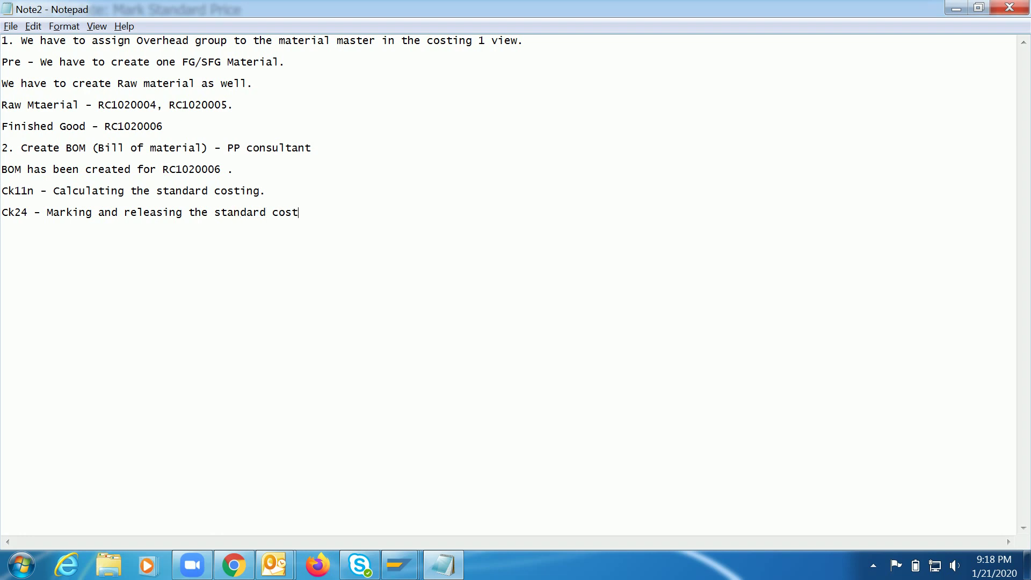
type("ing.")
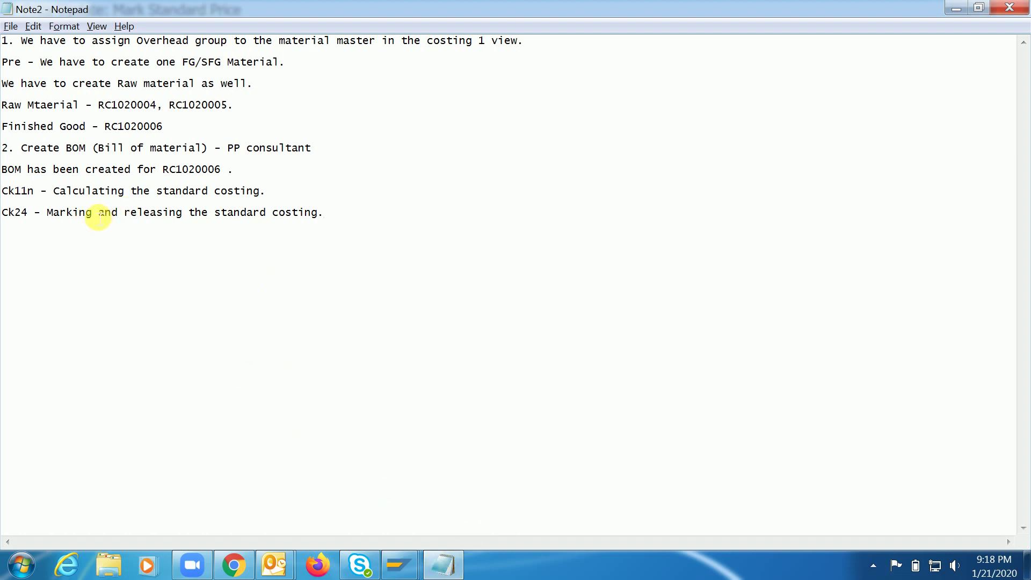
left_click_drag(94, 213, 55, 215)
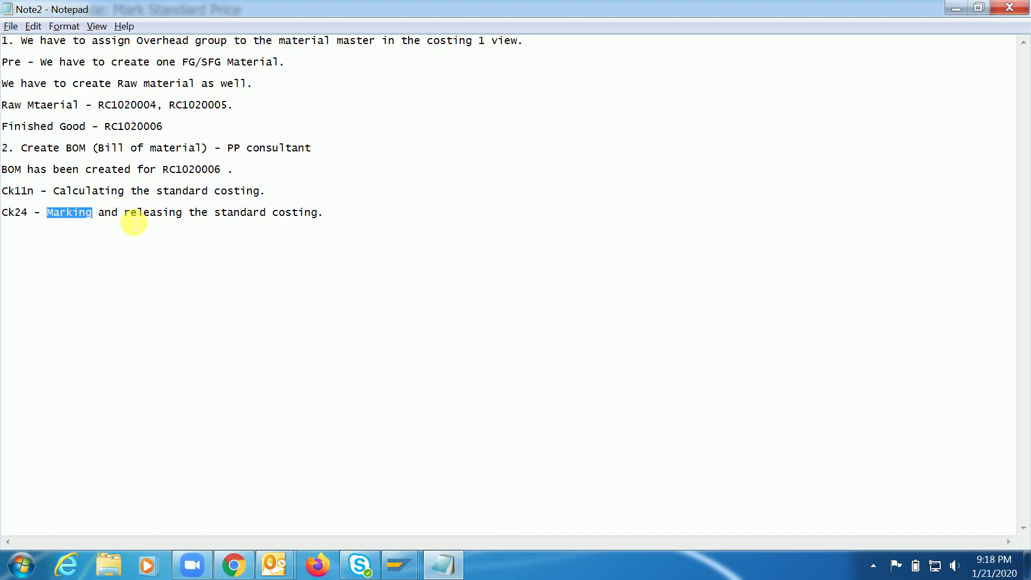
left_click_drag(125, 214, 188, 217)
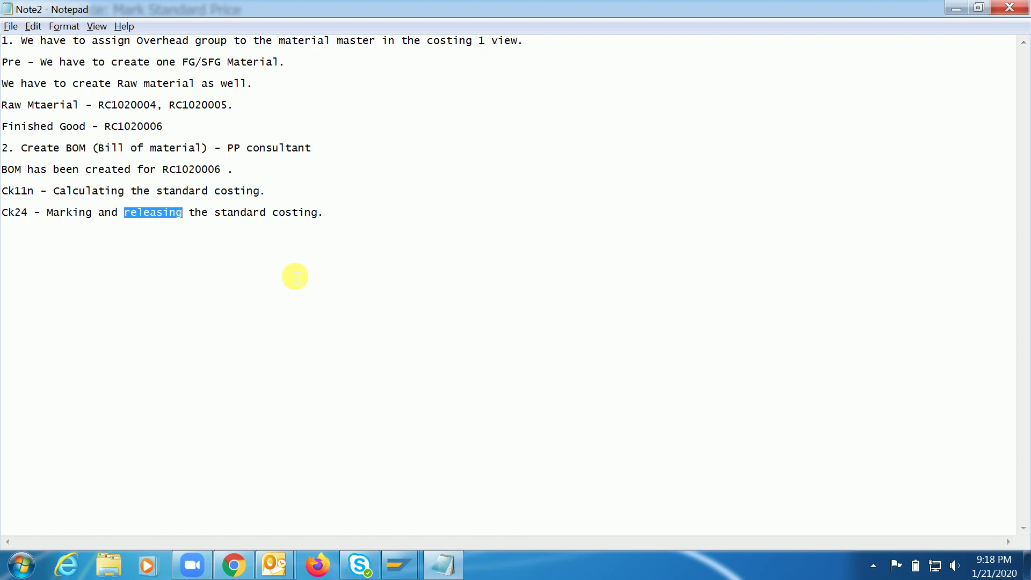
left_click_drag(95, 215, 54, 220)
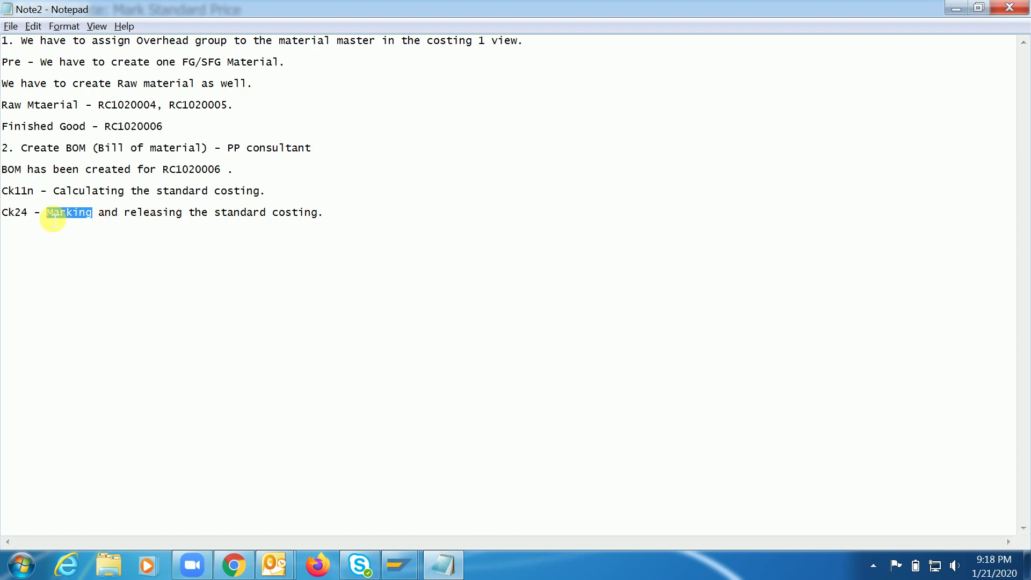
Step: Switch back to the SAP price update session and show its transaction code in the status bar
left_click(400, 563)
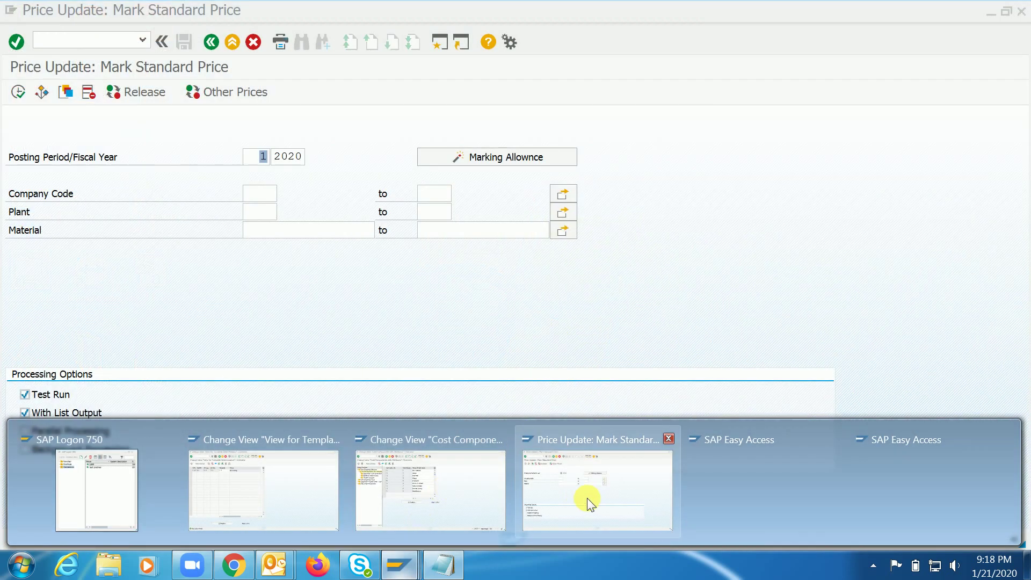
left_click(587, 492)
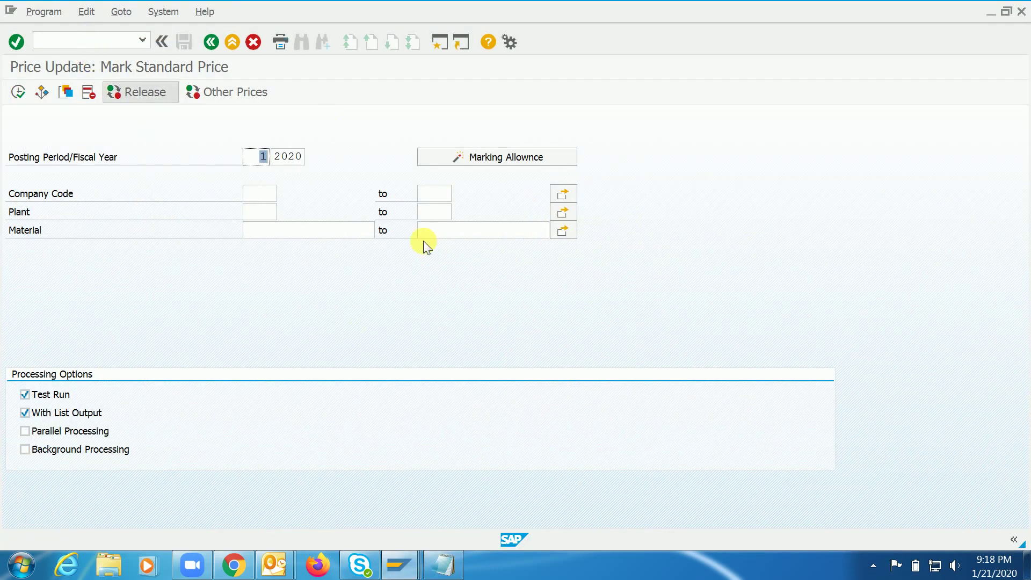
left_click(1014, 539)
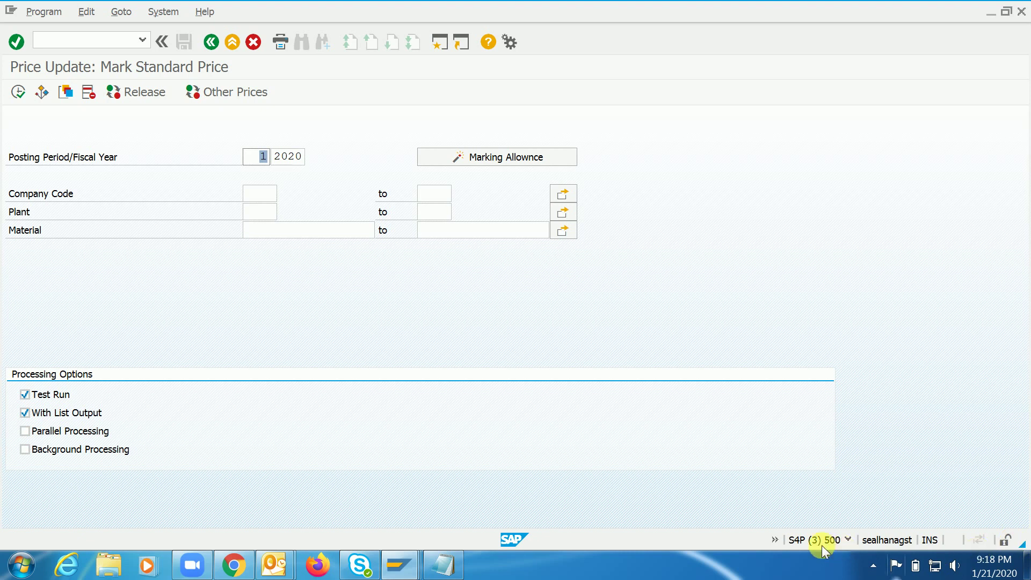
left_click(846, 539)
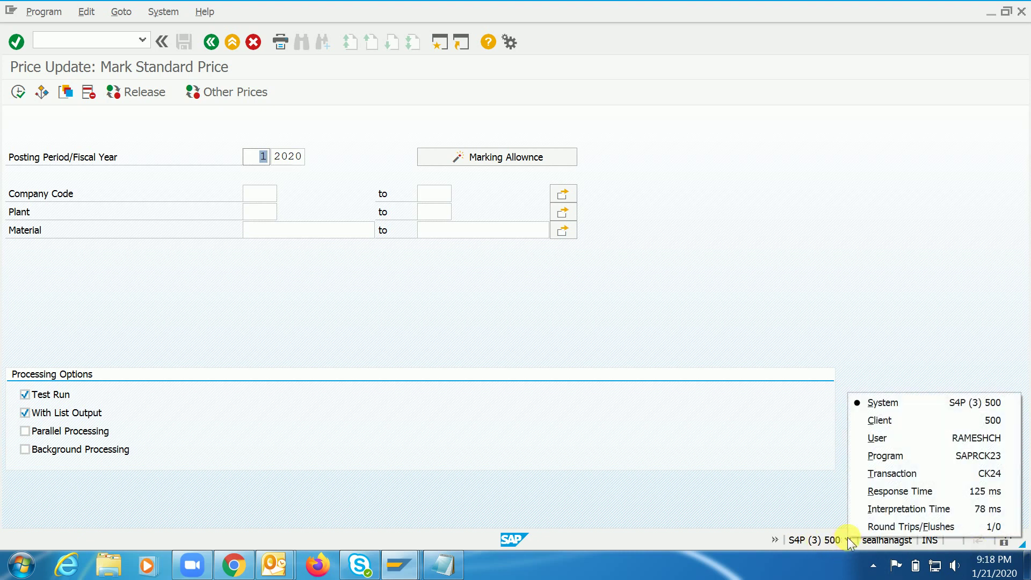
left_click(904, 473)
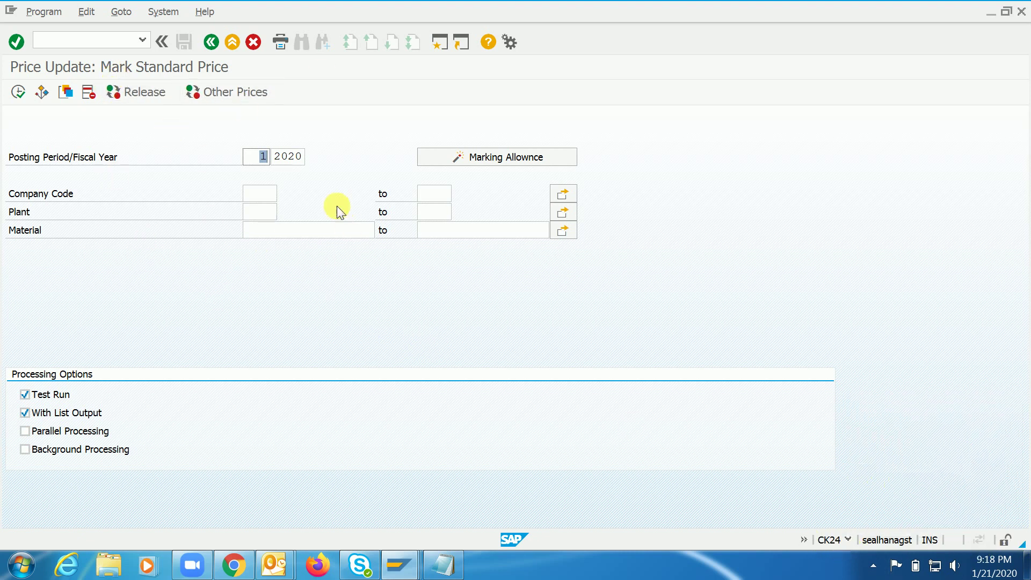
Step: Set the posting period to 11 and the fiscal year to 2019, execute the marking test run, and leave its log
left_click(262, 159)
key("BackSpace")
type("11")
key("Tab")
type("2019")
key("F8")
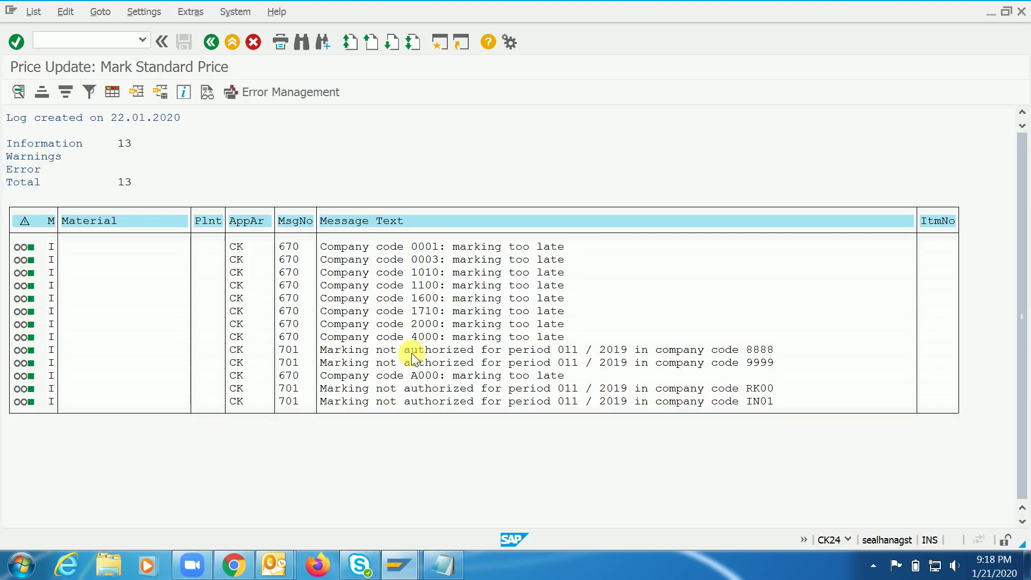
left_click(211, 42)
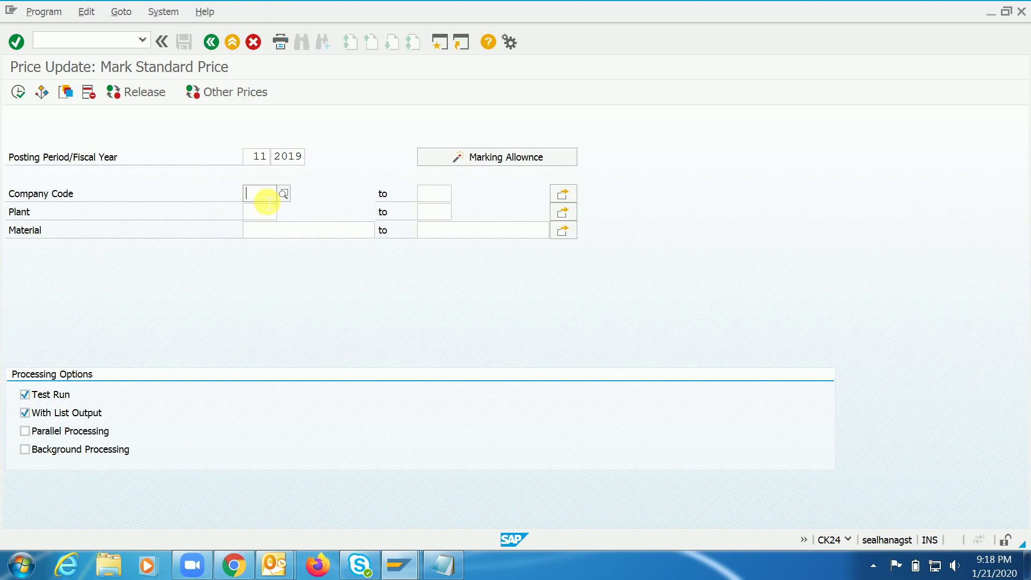
Step: Enter company code RC and plant RC1 from the earlier entries for the price marking
key("space")
key("Down")
key("Return")
key("Tab")
key("space")
key("Down")
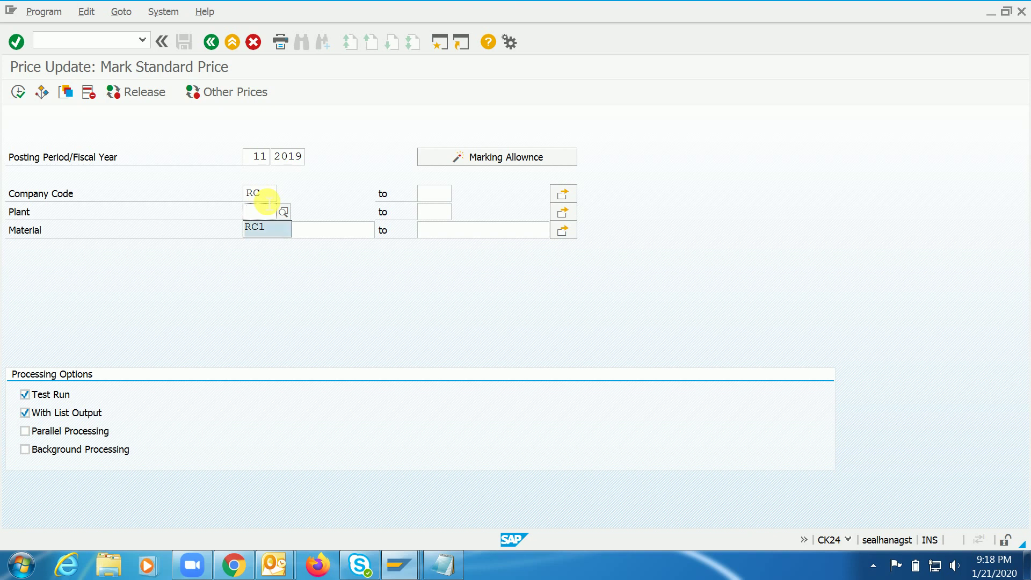
key("Return")
key("Tab")
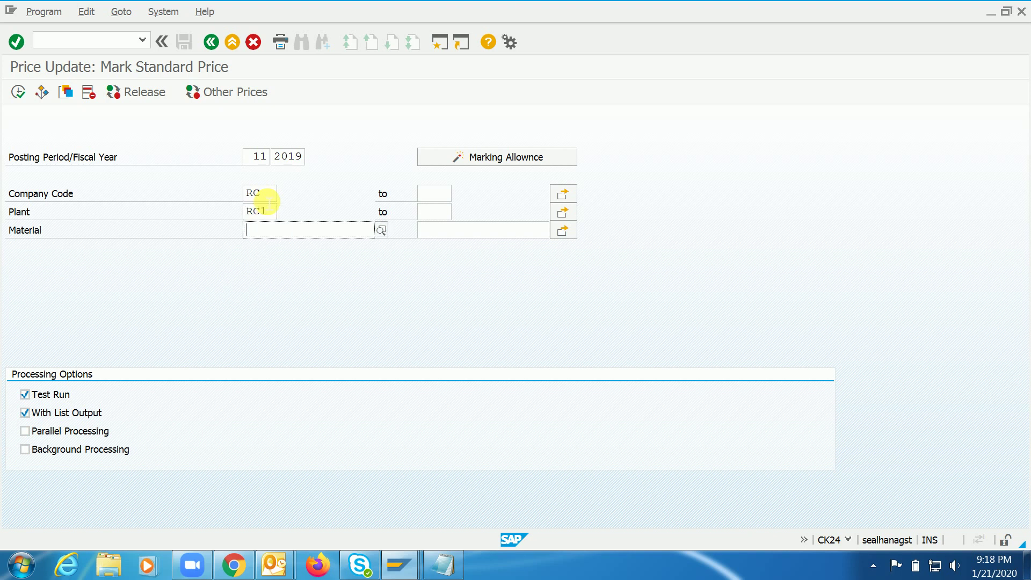
type("Marking")
key("BackSpace")
key("BackSpace")
key("BackSpace")
key("BackSpace")
key("BackSpace")
key("BackSpace")
key("BackSpace")
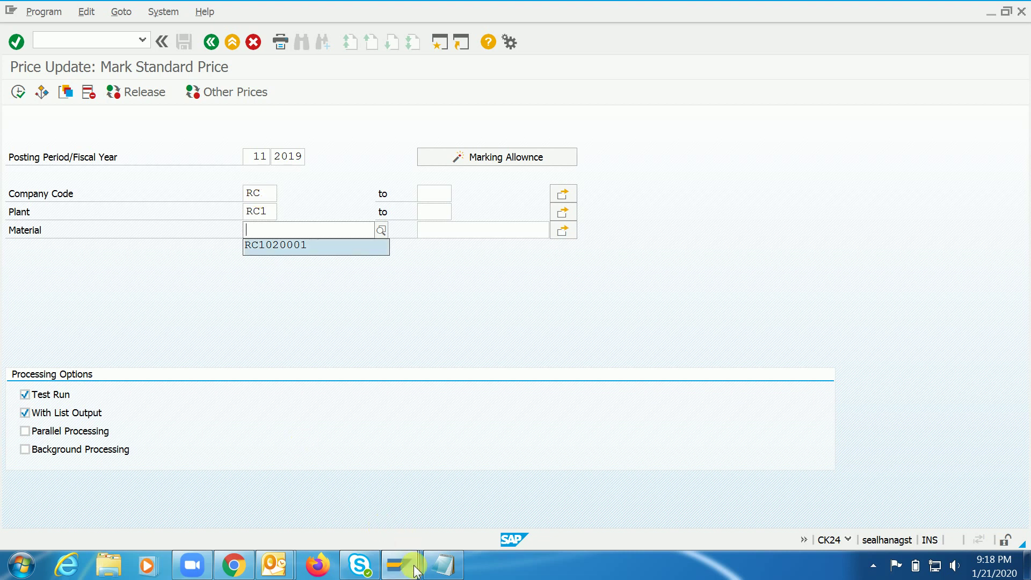
Step: Copy finished good number RC1020006 from the Notepad note and enter it as the material for the price marking in SAP
key("alt+Tab")
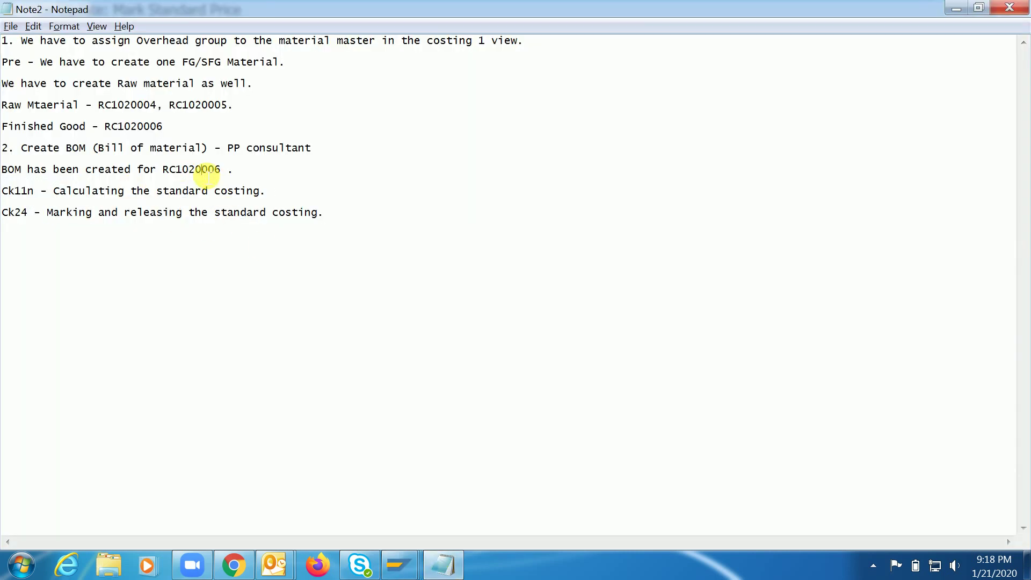
double_click(208, 171)
key("ctrl+c")
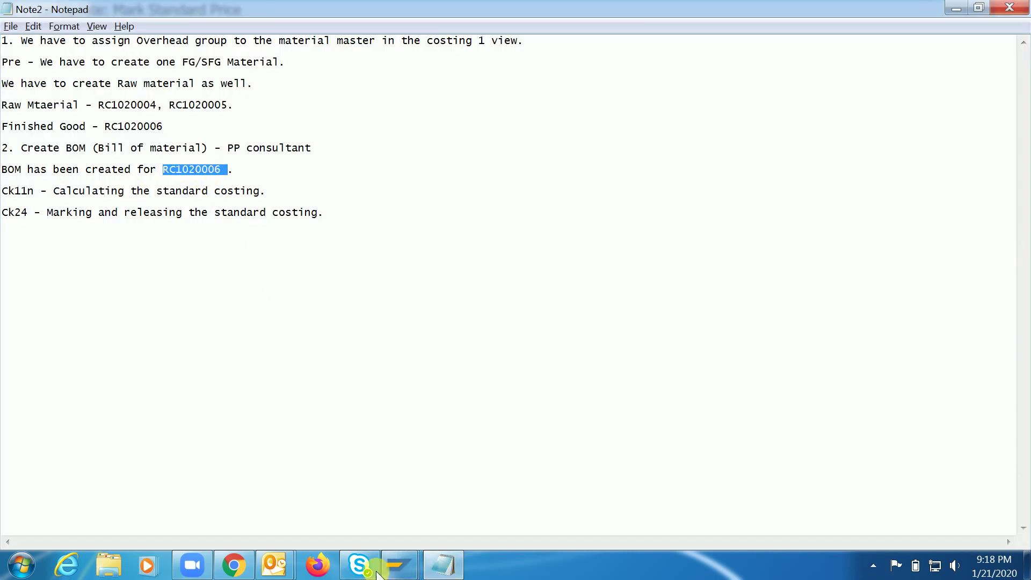
mouse_move(399, 565)
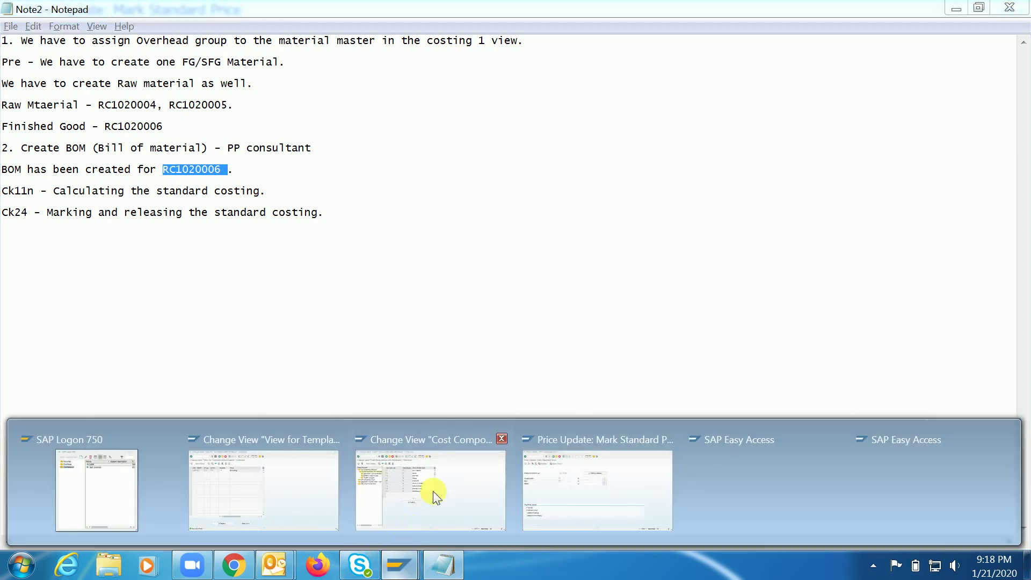
left_click(581, 488)
key("ctrl+v")
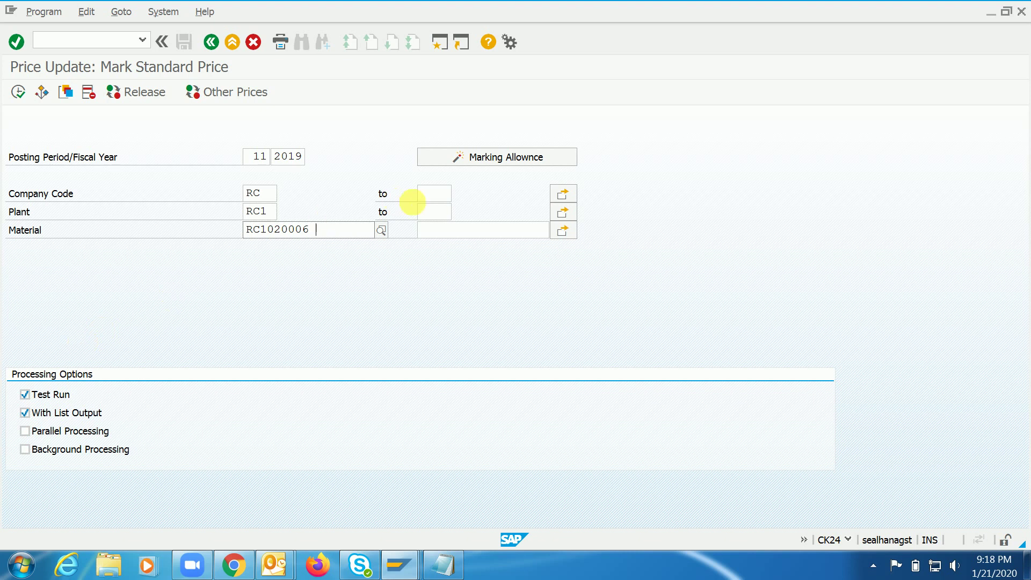
Step: Try the marking for RC1020006 in period 11 as a test run with list output, and return to the selection
left_click(48, 395)
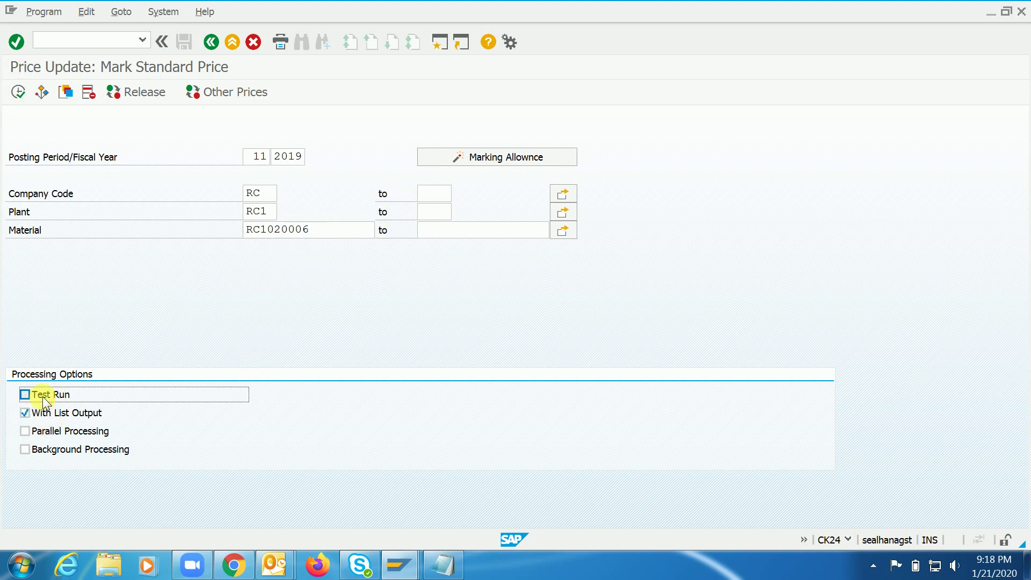
left_click(40, 395)
left_click(18, 92)
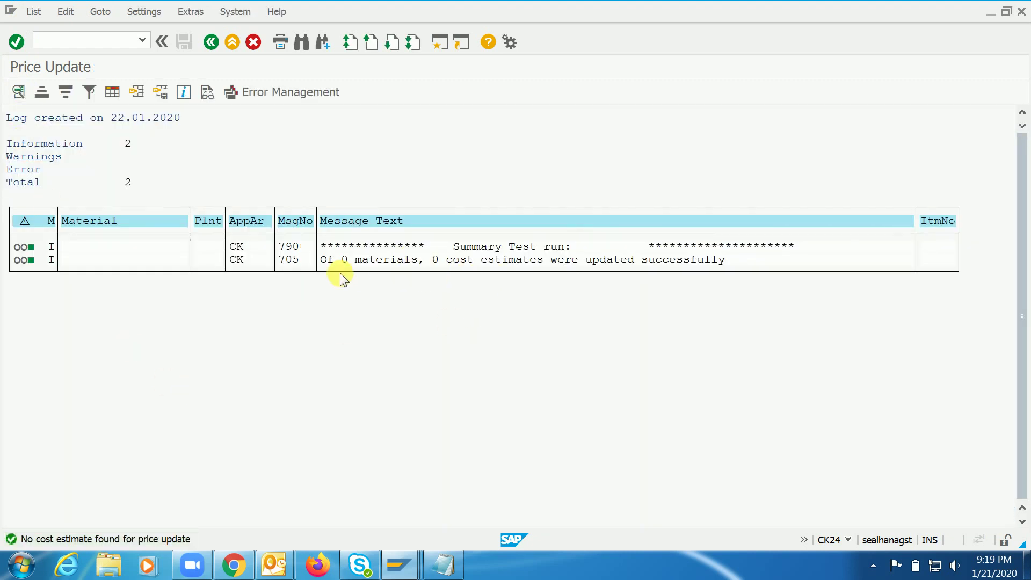
left_click(210, 45)
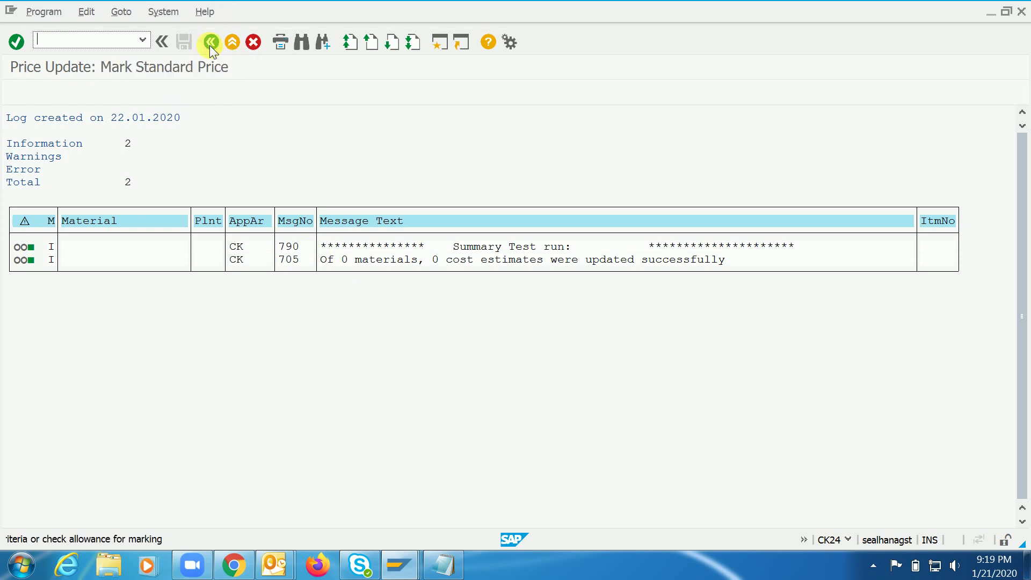
left_click(213, 44)
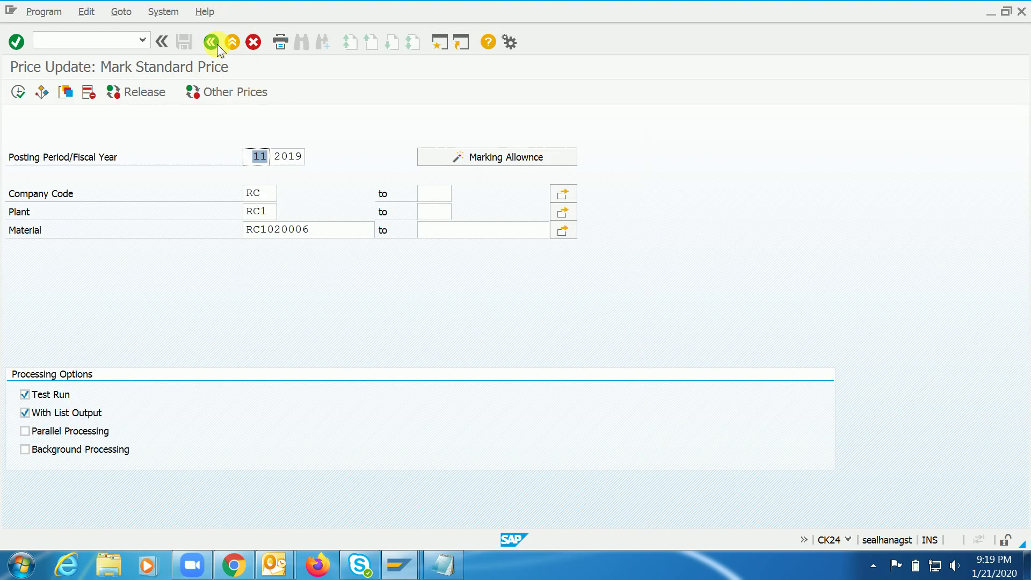
Step: Copy the material number from the marking selection, open CK11N, and create the cost estimate for RC1020006 with the proposed dates
left_click(339, 242)
key("shift+Left")
key("shift+Left")
key("shift+Left")
key("shift+Left")
key("shift+Left")
key("shift+Left")
key("shift+Left")
key("shift+Left")
key("shift+Left")
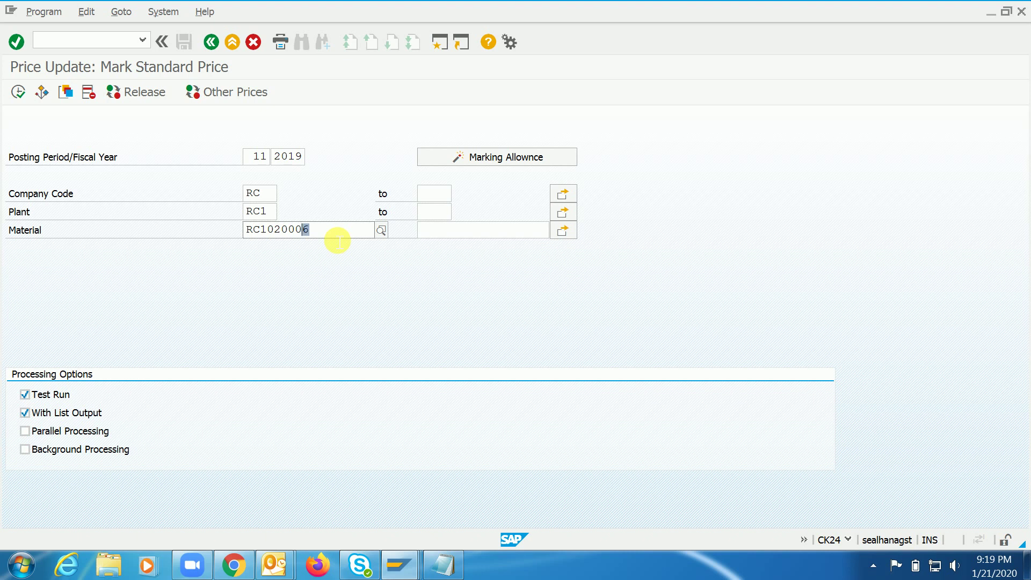
key("ctrl+c")
key("ctrl+/")
type("/nck11n")
key("Return")
key("ctrl+v")
key("Return")
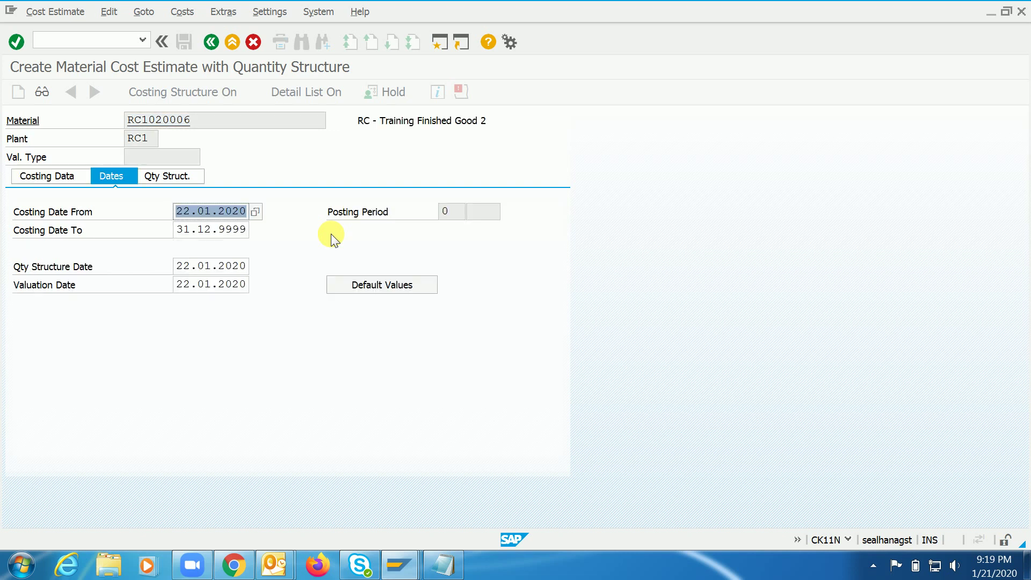
key("Return")
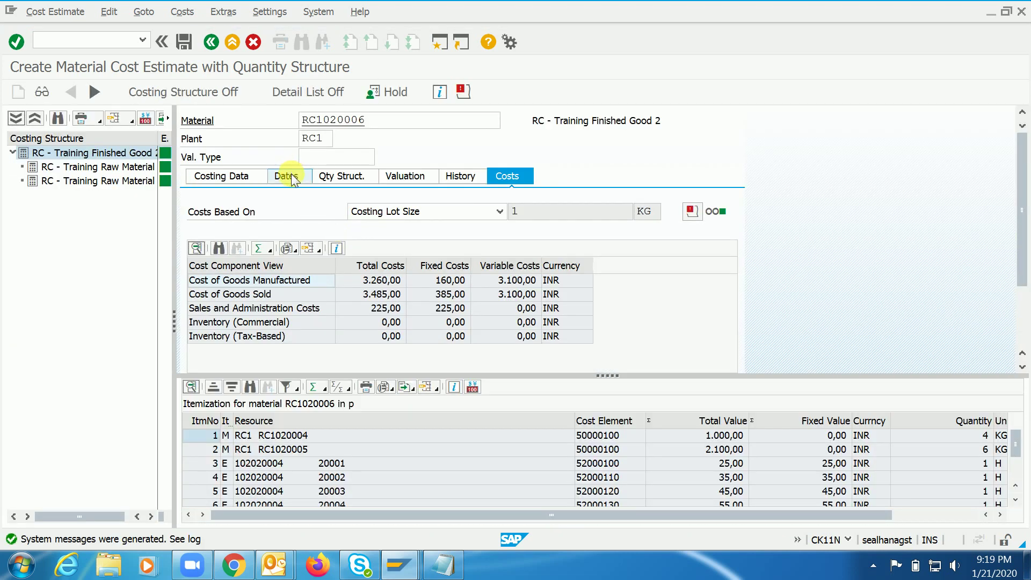
Step: Check the posting period in the cost estimate's dates and save the estimate
left_click(286, 176)
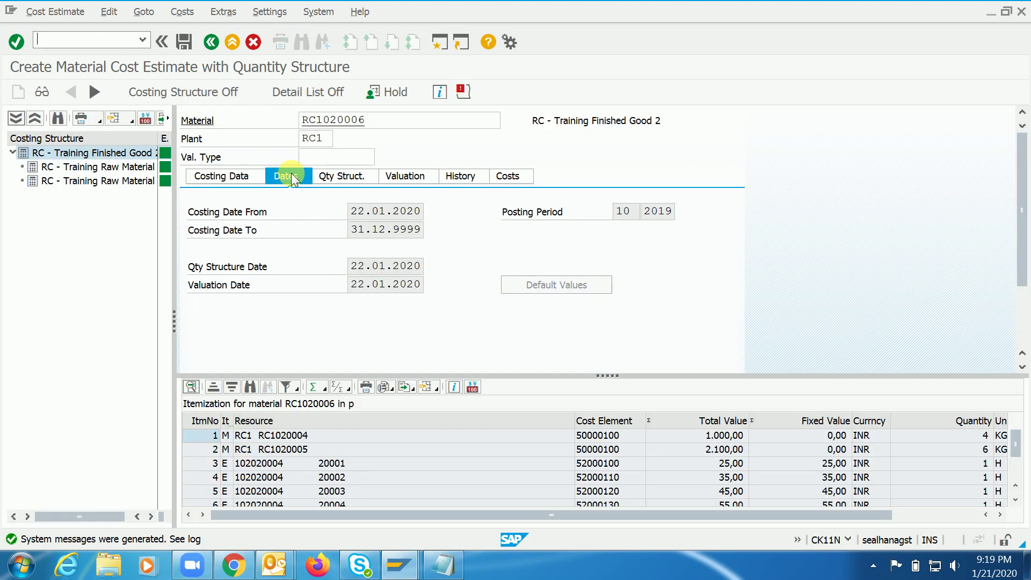
left_click(628, 215)
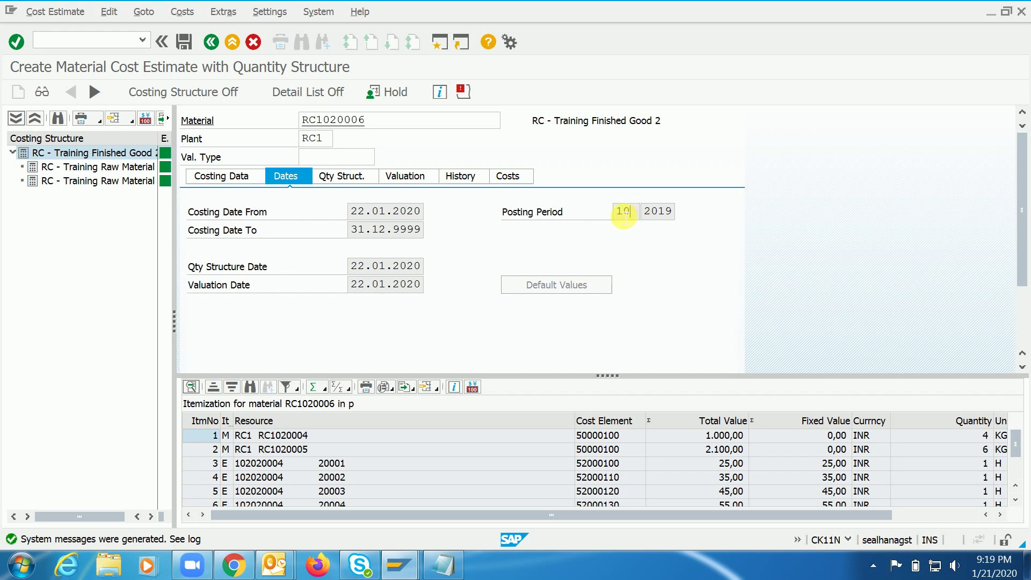
double_click(624, 216)
left_click(466, 215)
key("ctrl+s")
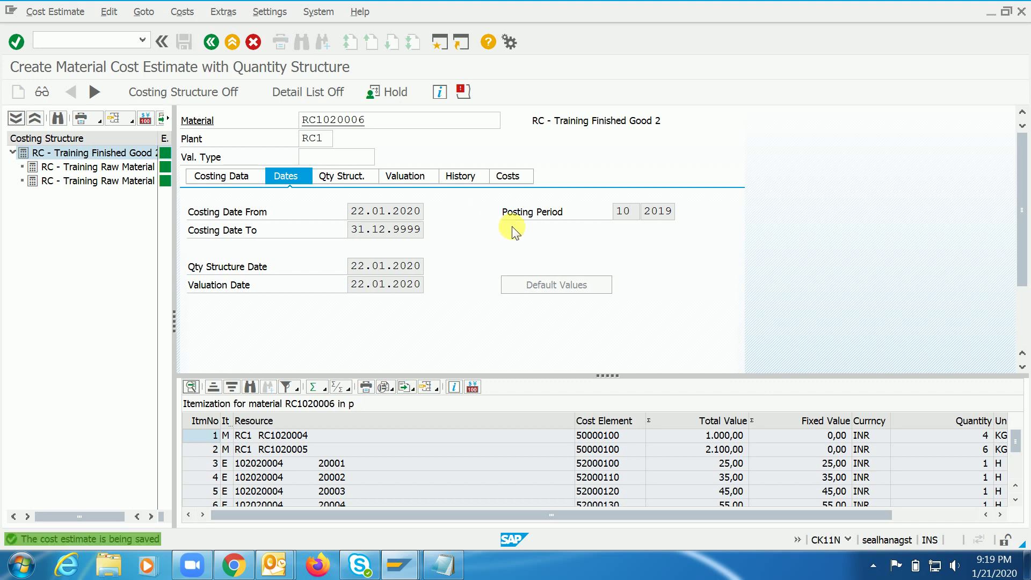
Step: Open CK24 and set the posting period to 10 for fiscal year 2019
type("/nck2")
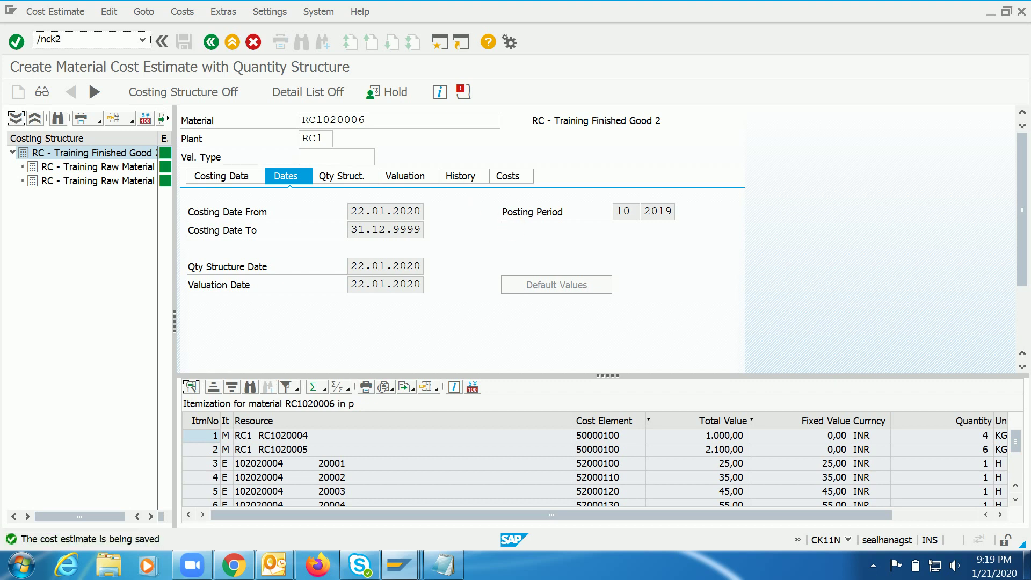
type("4")
key("Return")
type("1")
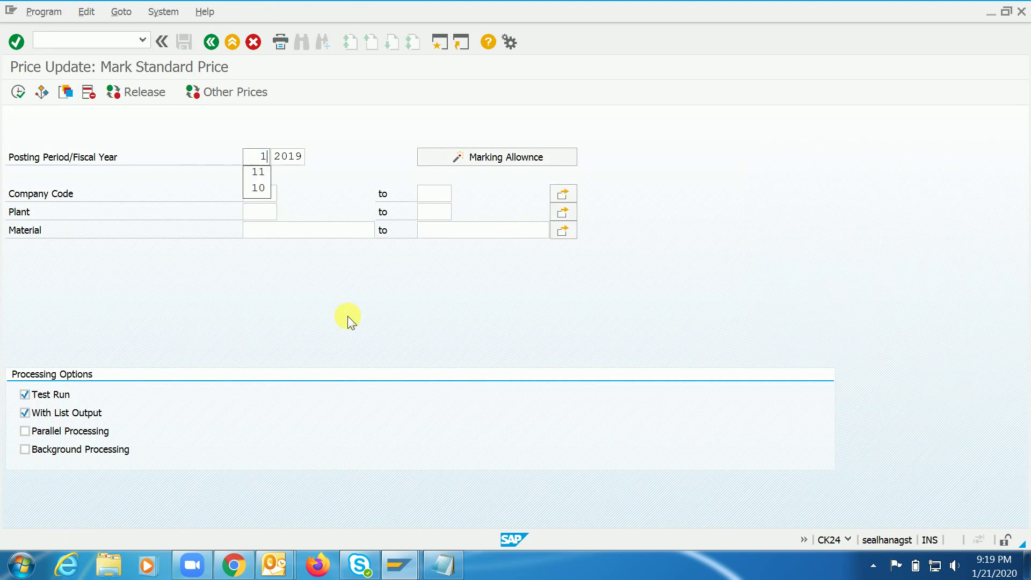
type("0")
key("Down")
key("Tab")
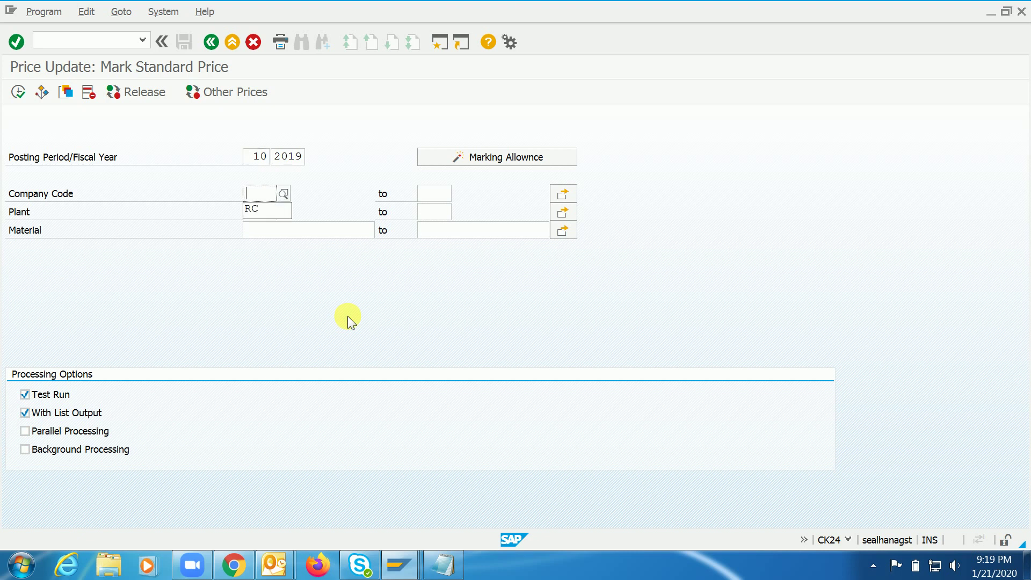
Step: Enter company code RC, plant RC1 and material RC1020006 for the price marking
key("F8")
key("F3")
key("Down")
key("Tab")
key("Down")
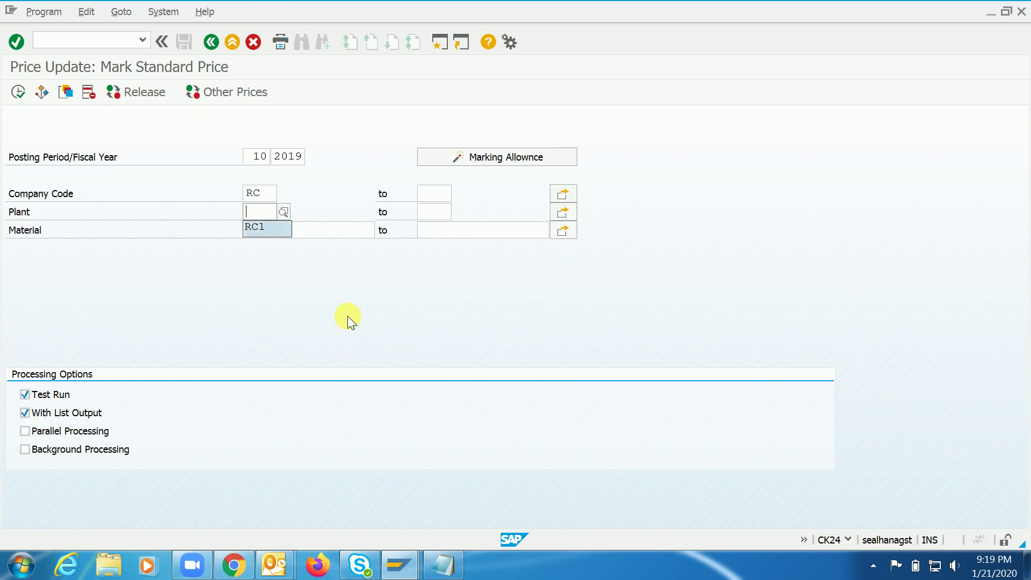
key("Tab")
type("RC1020006")
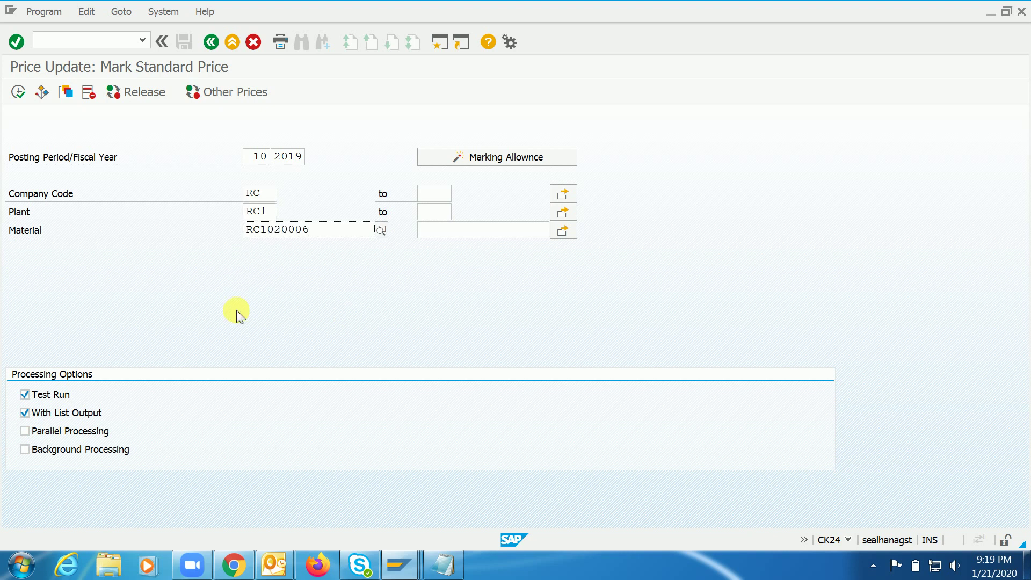
Step: Execute the marking test run for period 10, review its log and price list, and return to the selection
left_click(18, 93)
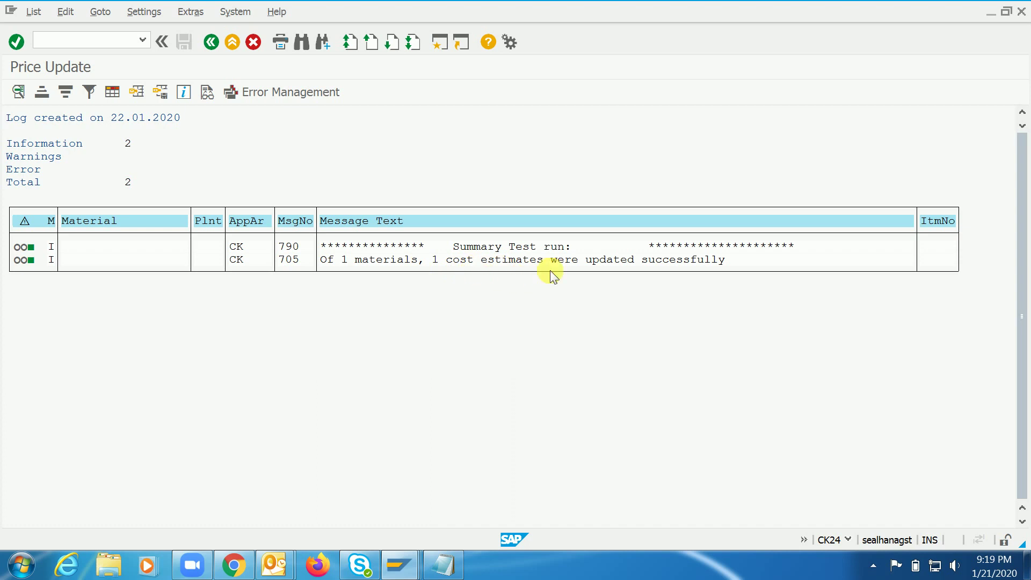
key("F3")
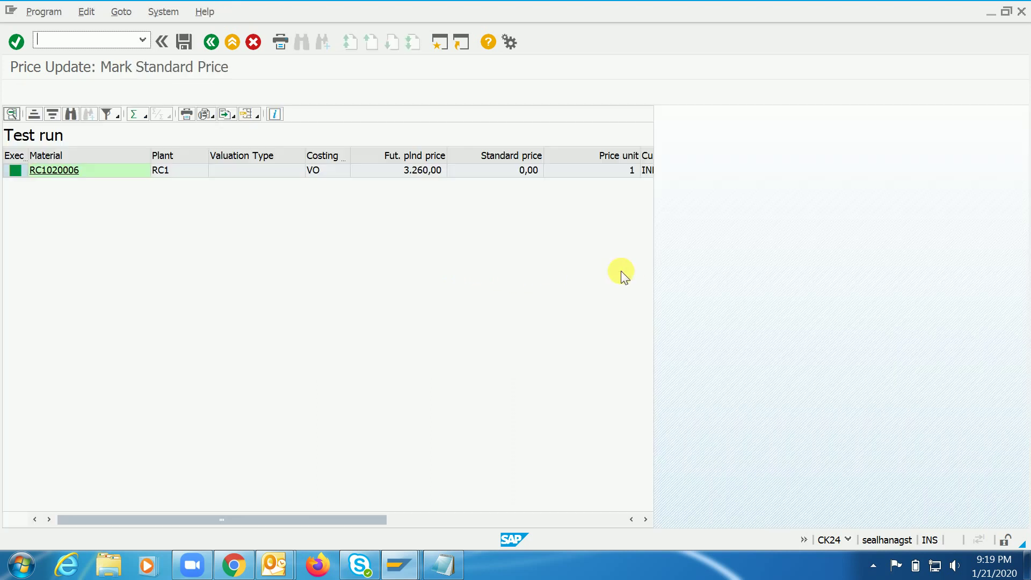
key("F3")
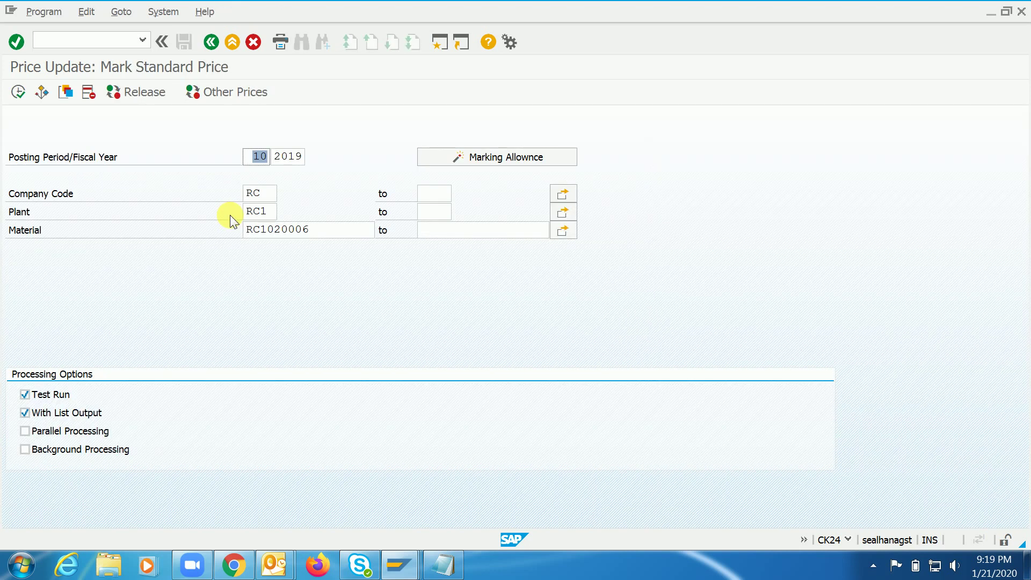
Step: Turn off Test Run, execute the actual marking of the standard price, and return to the selection
left_click(57, 394)
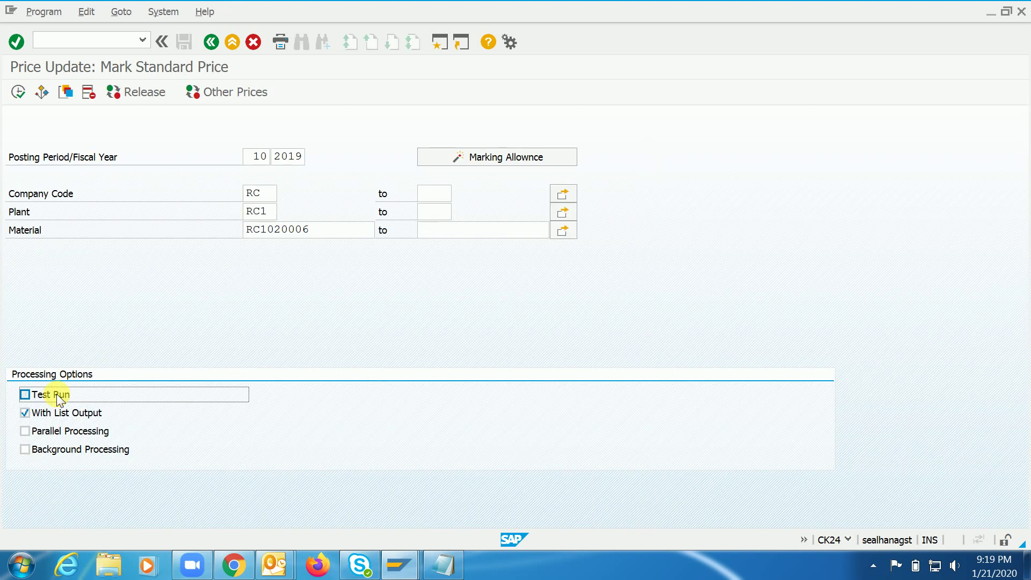
left_click(18, 92)
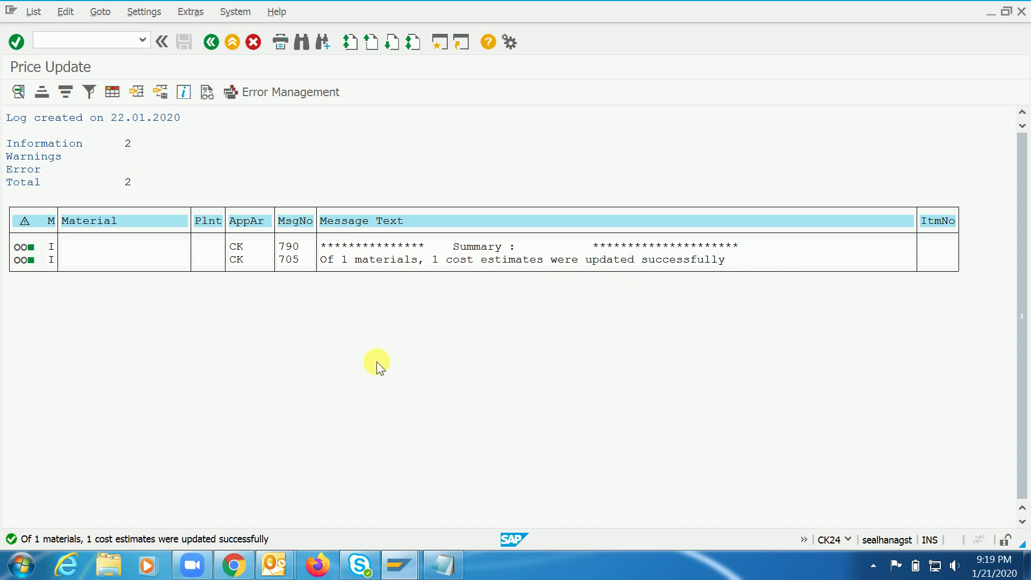
left_click(211, 41)
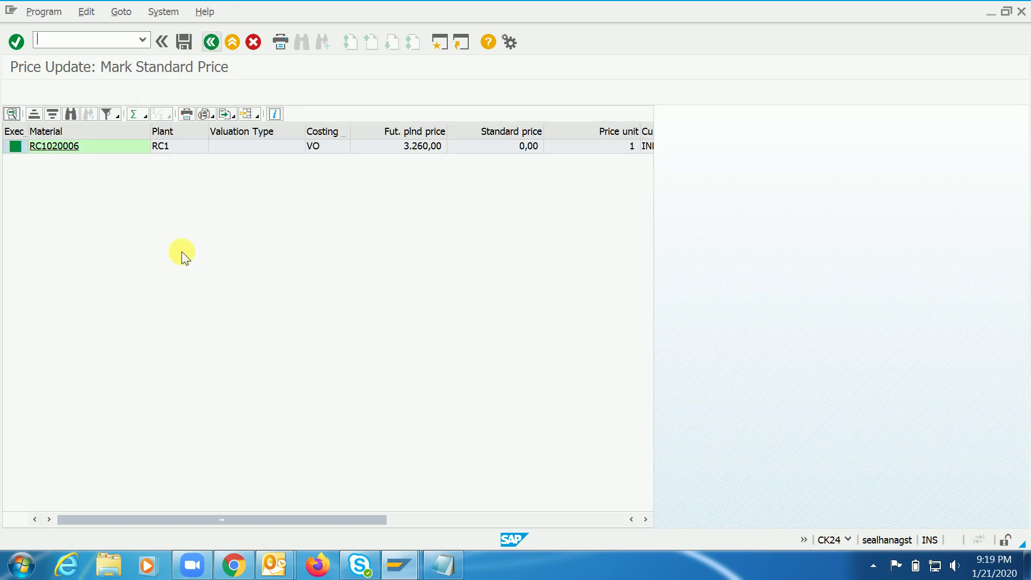
left_click(210, 42)
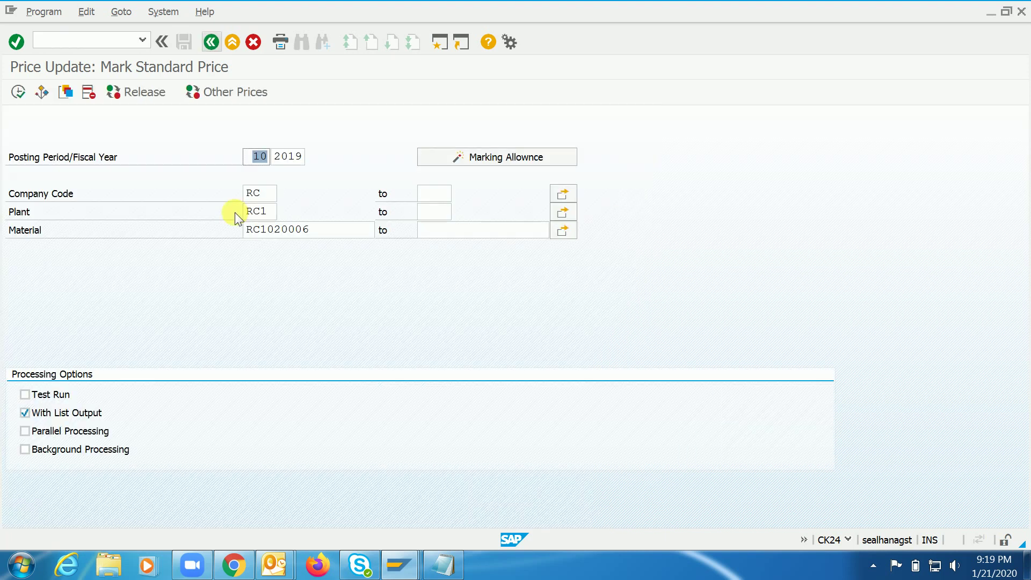
Step: Highlight the material number RC1020006 in the marking selection
left_click(329, 230)
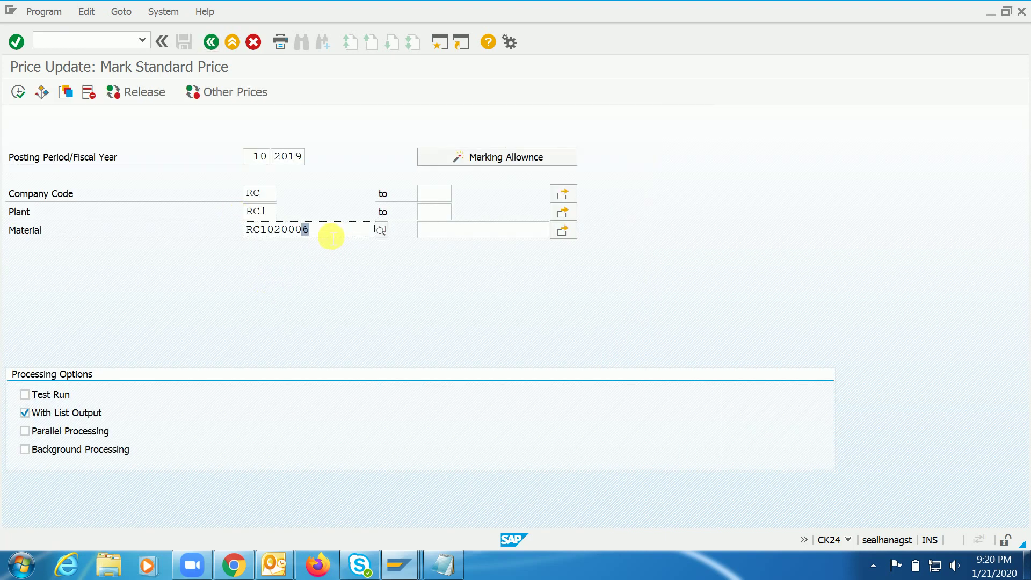
left_click_drag(266, 230, 332, 237)
key("Home")
key("shift+Right")
key("shift+Right")
key("shift+Right")
key("shift+Right")
key("shift+Right")
key("shift+Right")
key("shift+Right")
key("shift+Right")
key("shift+Right")
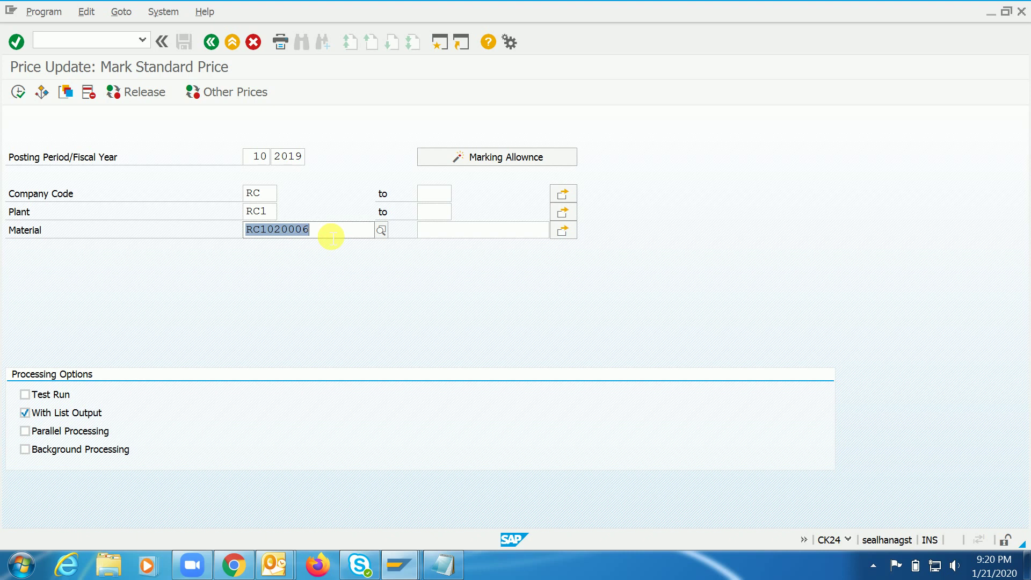
key("End")
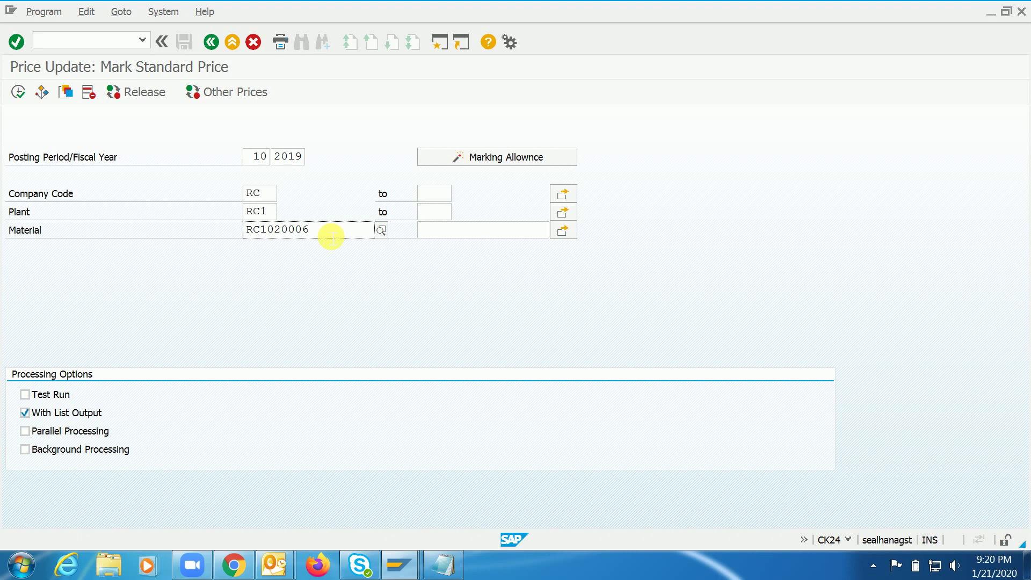
Step: Open the material display with MM03 for RC1020006 and bring up its view selection
key("ctrl+/")
type("/")
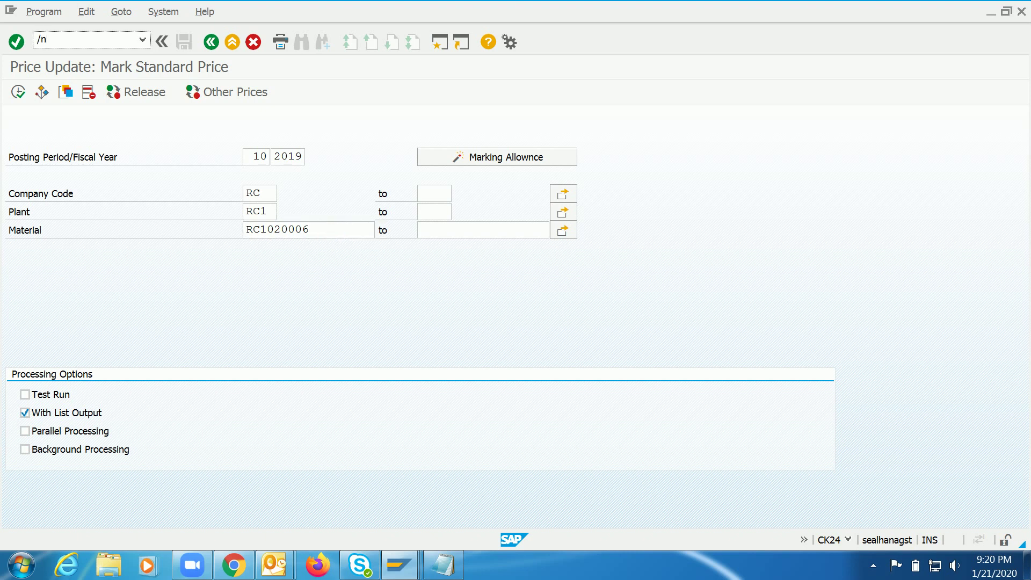
type("nmm03")
key("Return")
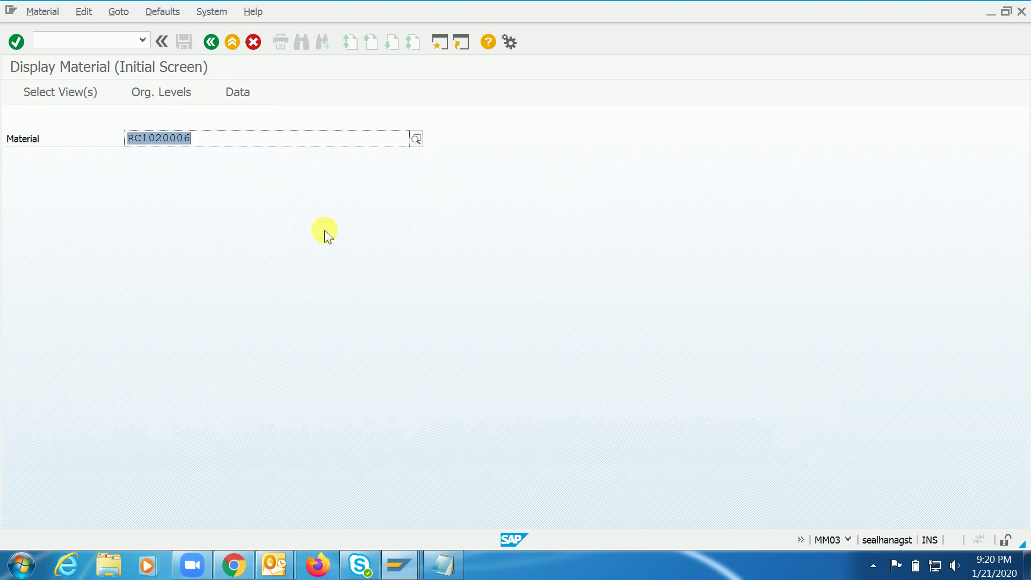
key("Return")
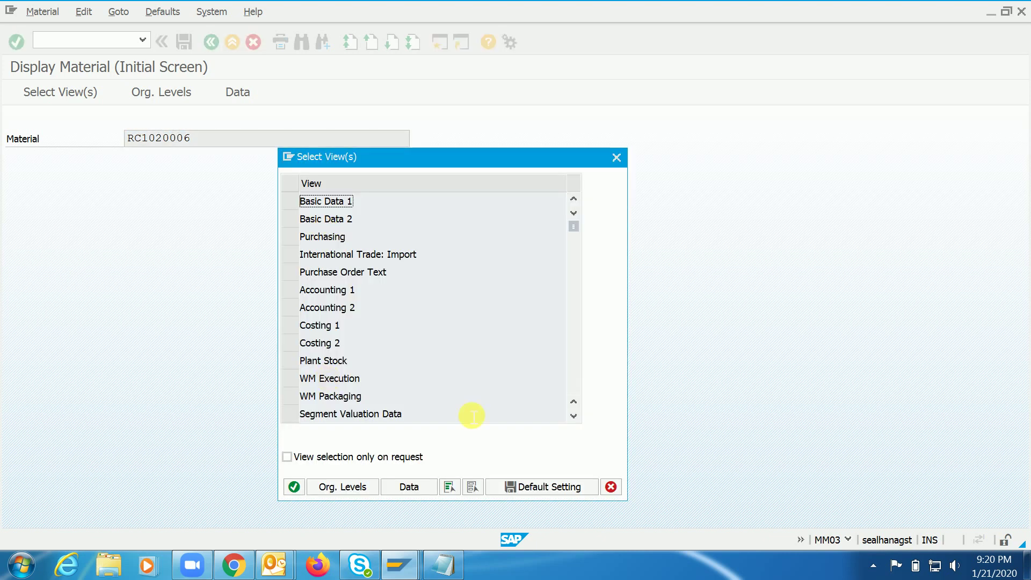
Step: Display material RC1020006 with the Costing 1 and Costing 2 views for plant RC1 and bring up Costing 2
left_click(574, 383)
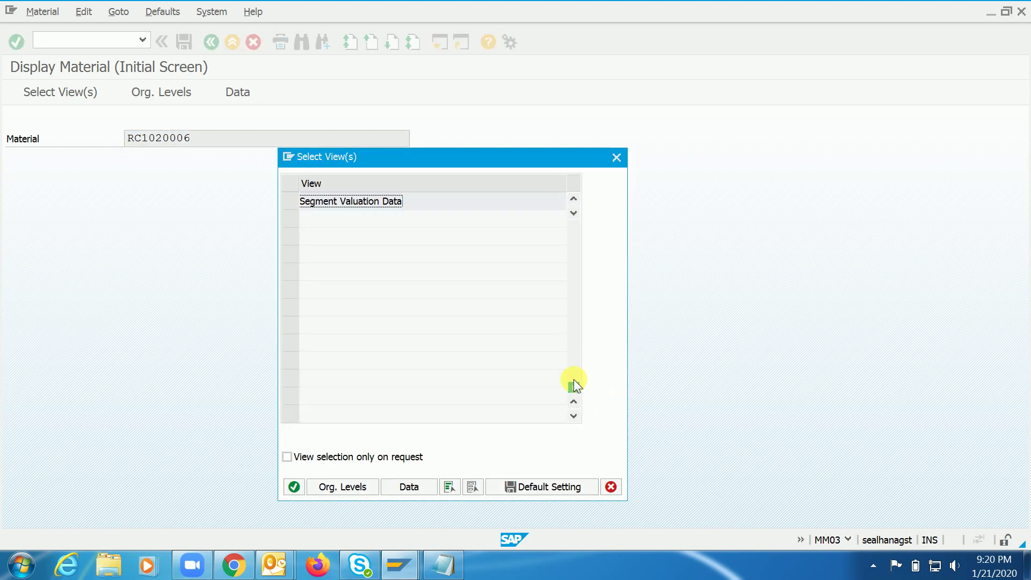
left_click(573, 259)
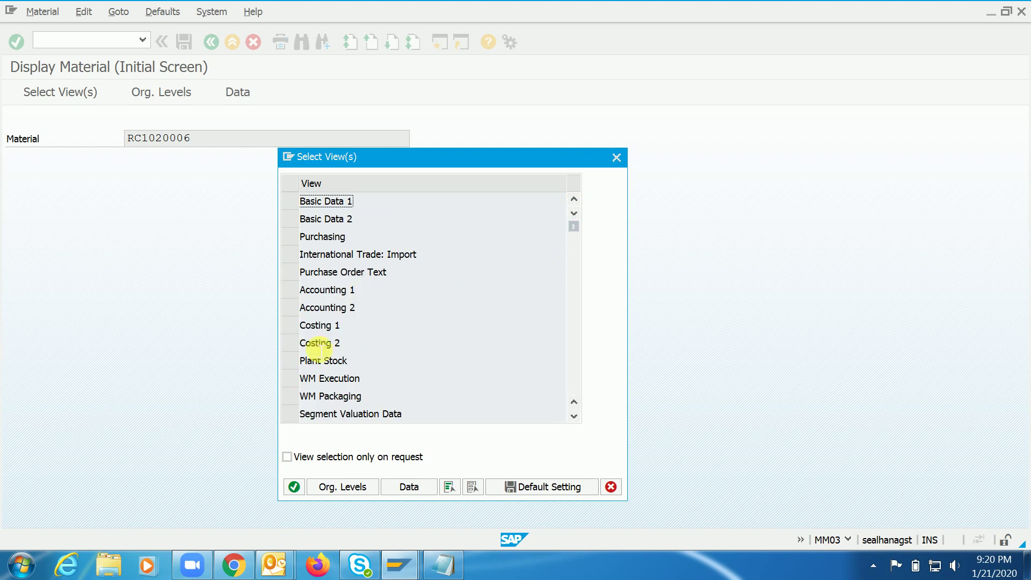
left_click(292, 325)
left_click(290, 360)
left_click(292, 343)
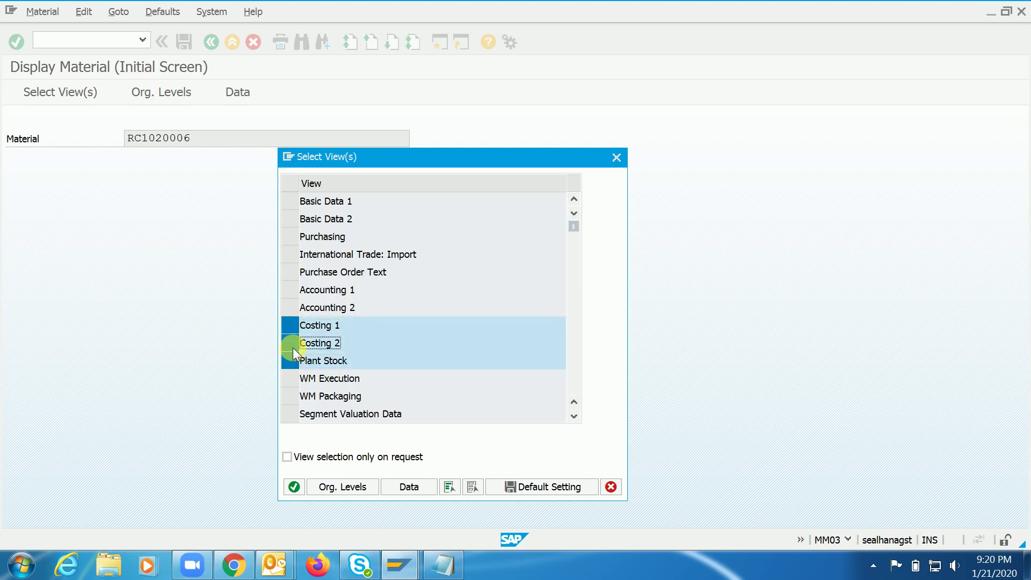
left_click(292, 355)
key("Return")
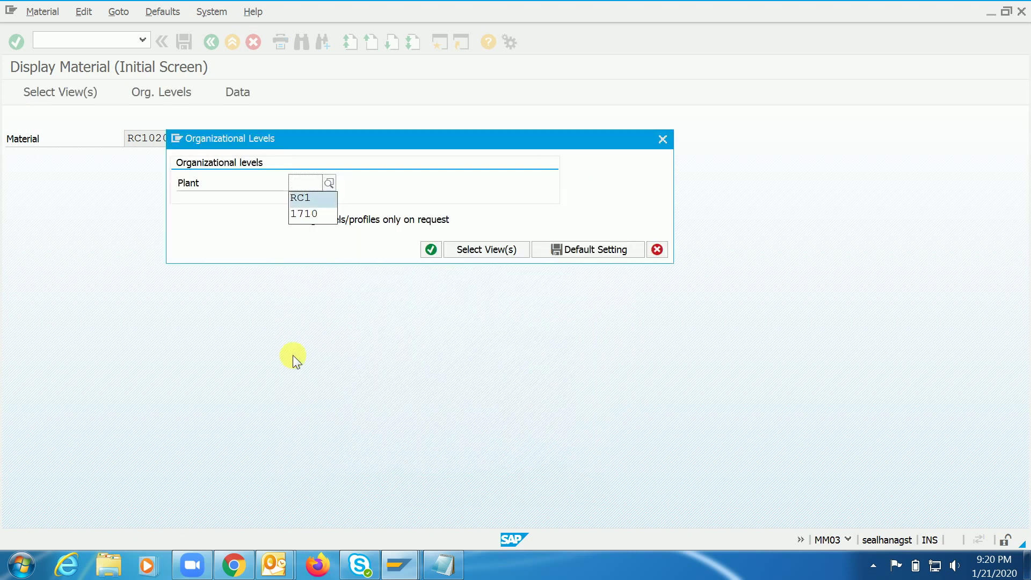
key("Return")
key("Return")
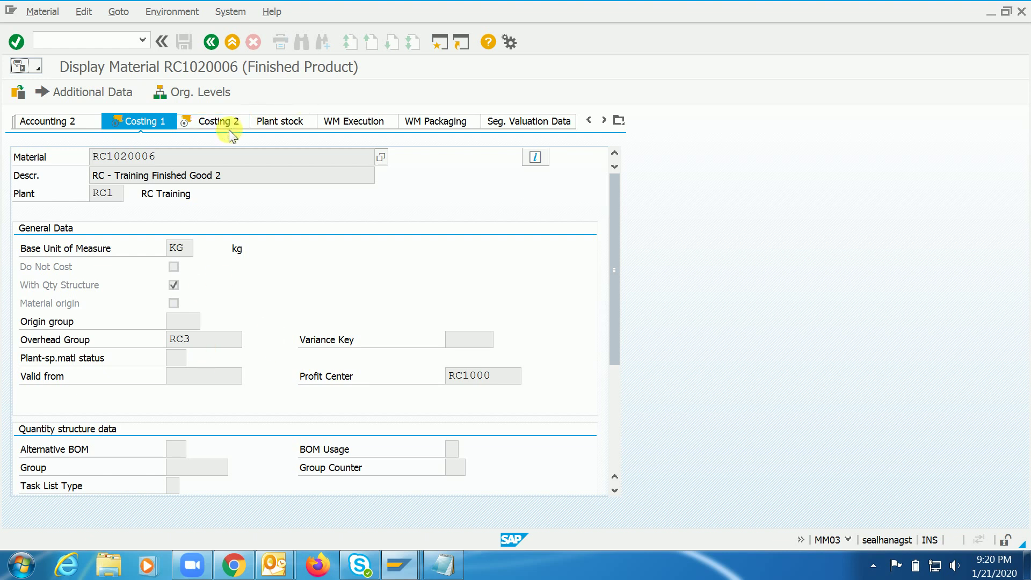
left_click(230, 130)
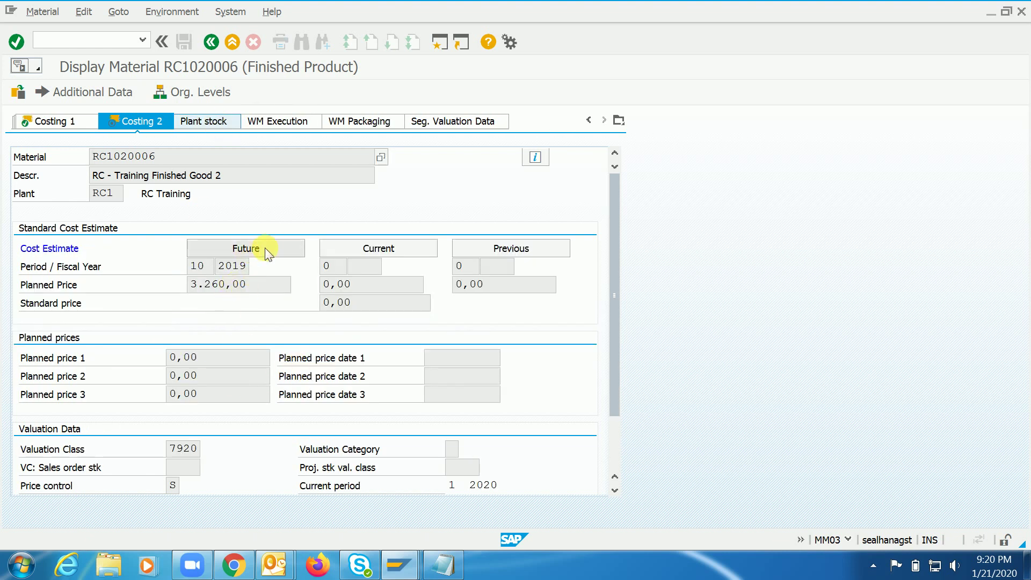
Step: Examine the future planned price and its period and fiscal year in the standard cost estimate on Costing 2
left_click(211, 267)
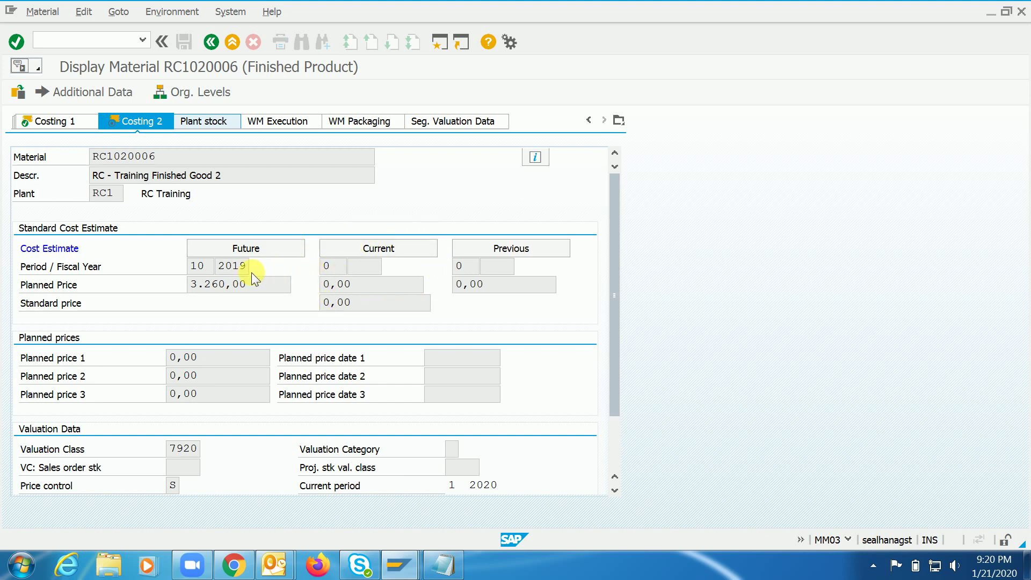
double_click(258, 291)
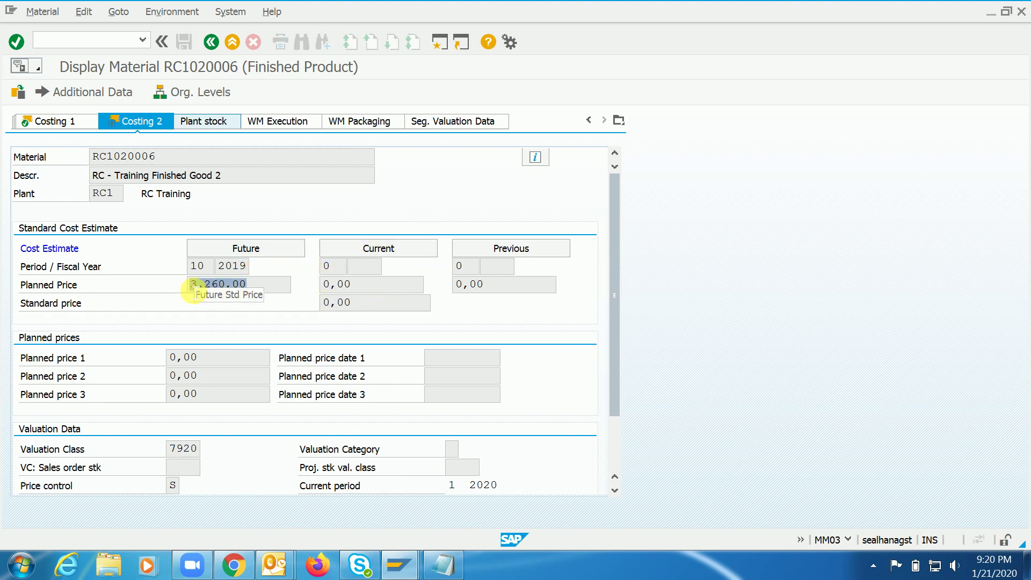
left_click(381, 298)
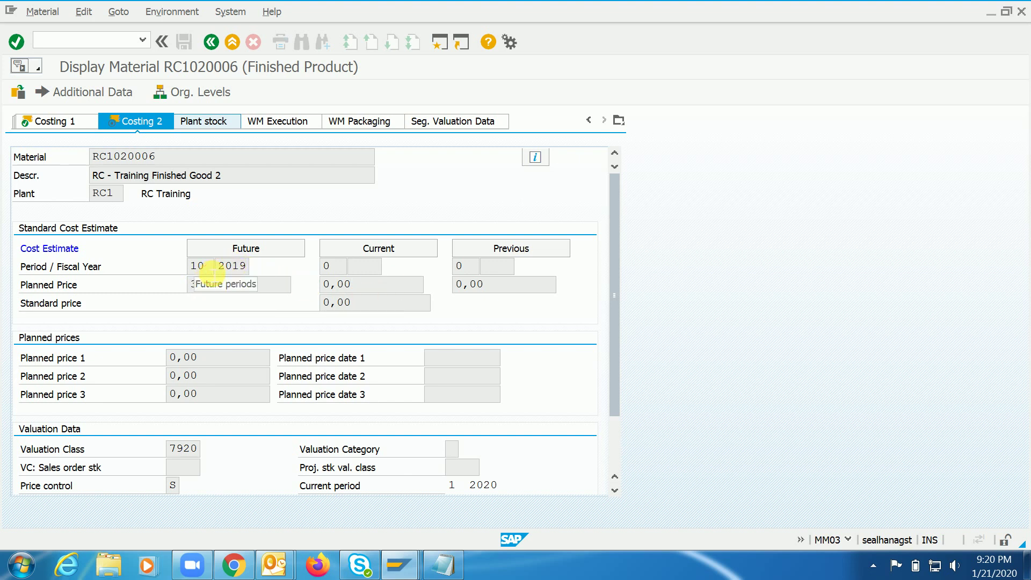
double_click(198, 267)
left_click(339, 267)
left_click_drag(226, 270, 274, 267)
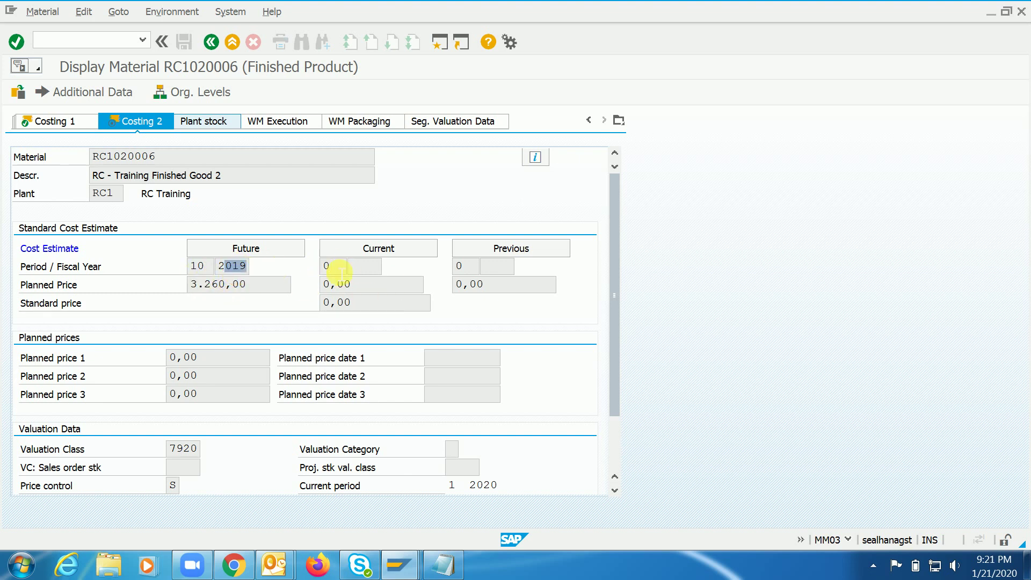
left_click(374, 272)
Step: Switch to the Note2 notes in Notepad and add the line "Marking - Saving the standard cost as future cost in the Material master"
left_click(404, 566)
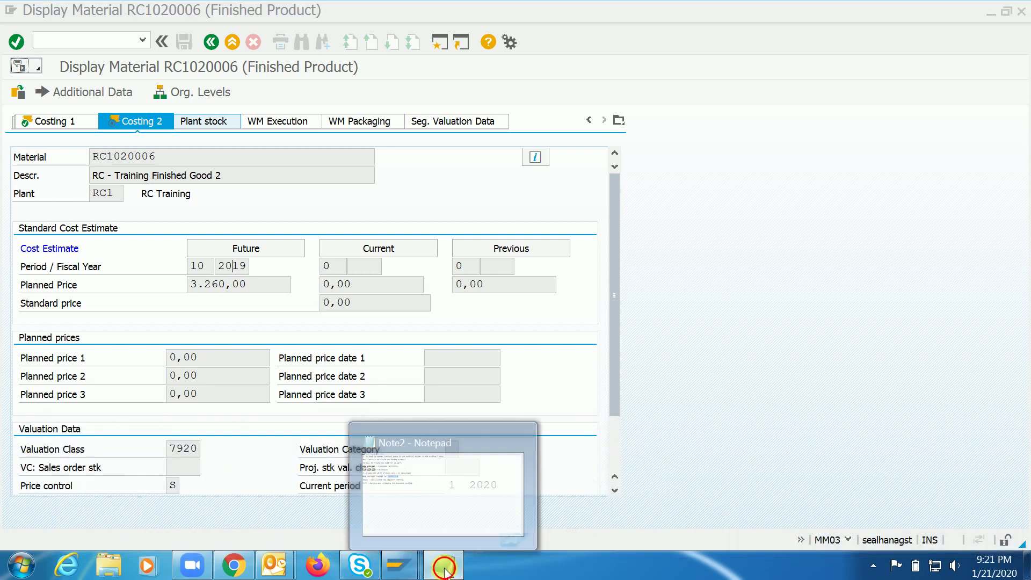
left_click(443, 565)
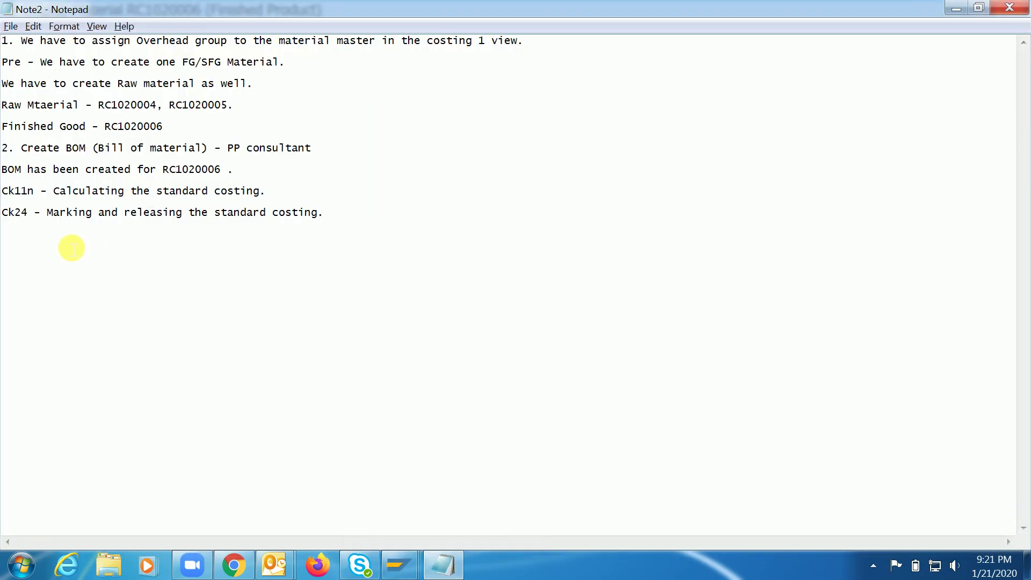
left_click(30, 252)
left_click(386, 221)
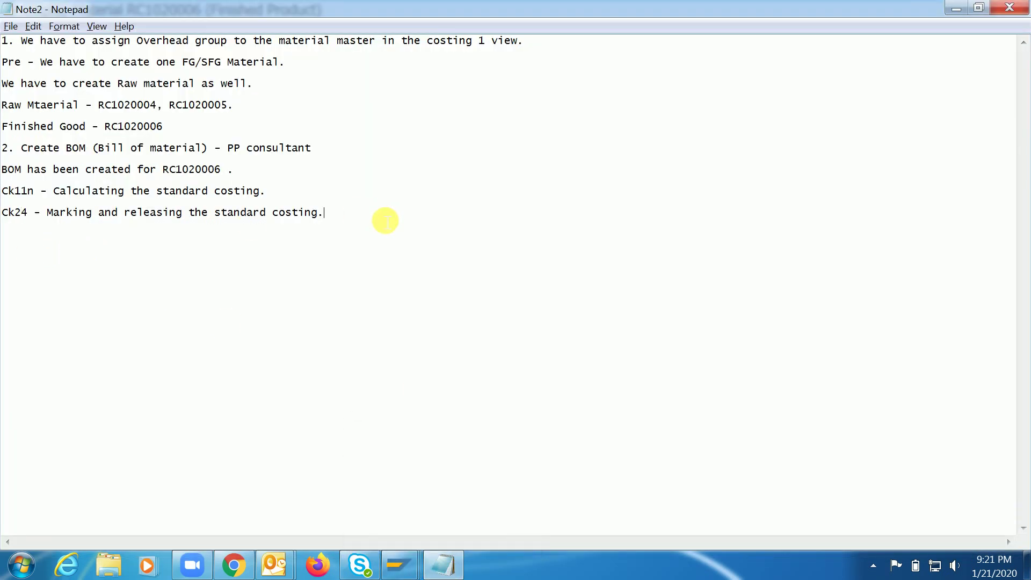
key("Return")
type("Mark")
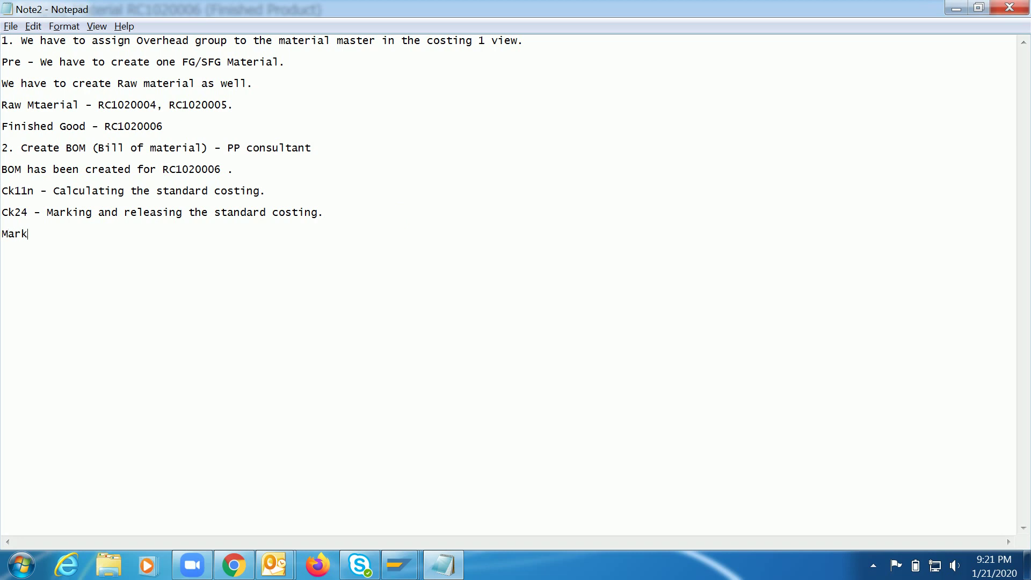
type("ing - Saving the sta")
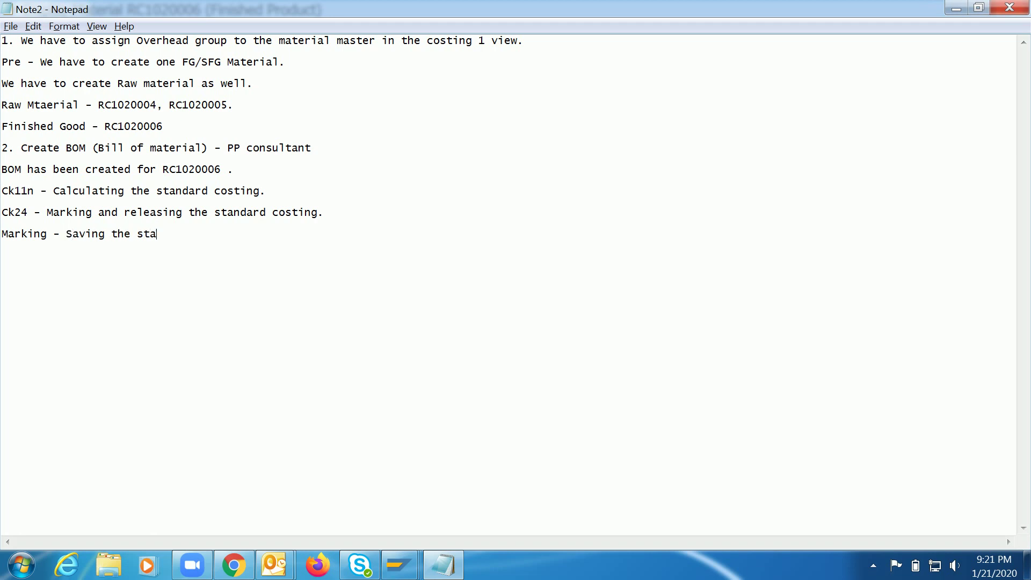
type("ndard cost as fu")
key("BackSpace")
key("BackSpace")
type("uture cos")
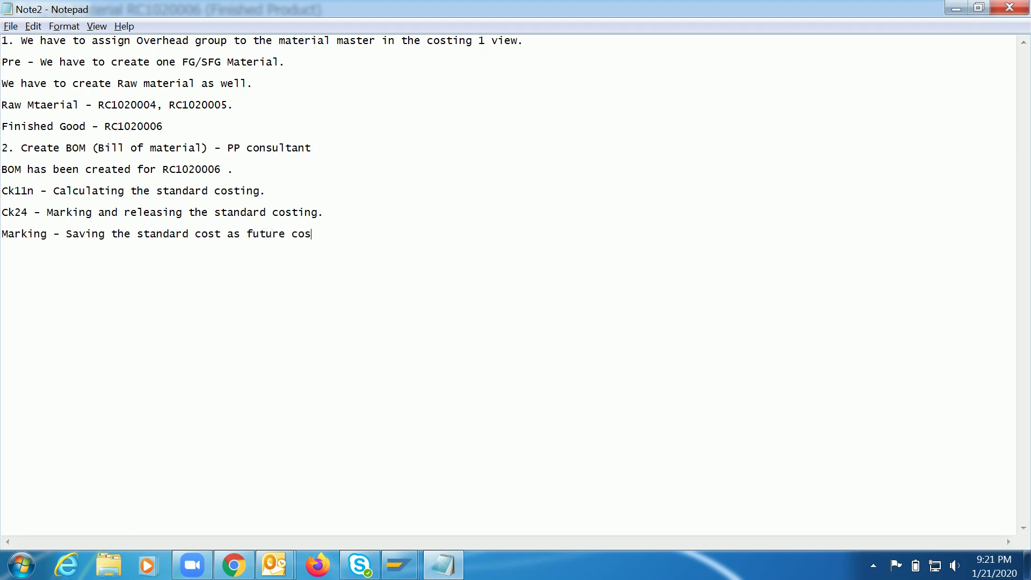
type("t in the Material mast")
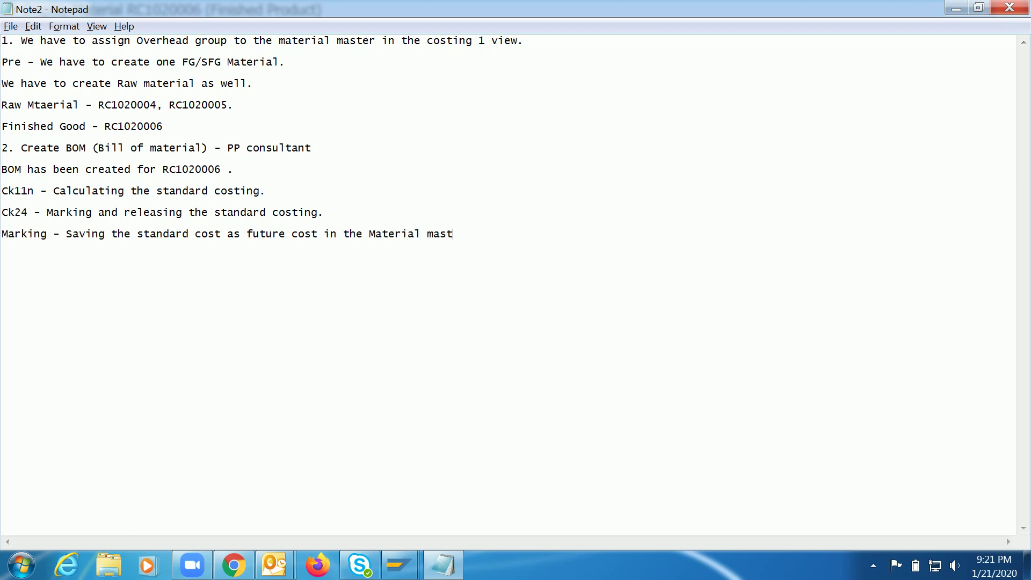
type("er")
Step: Extend the marking note with "., it doesnt mean released." and begin the release definition with "Release -"
type("., its not")
key("BackSpace")
key("BackSpace")
type("doesnt mean rele")
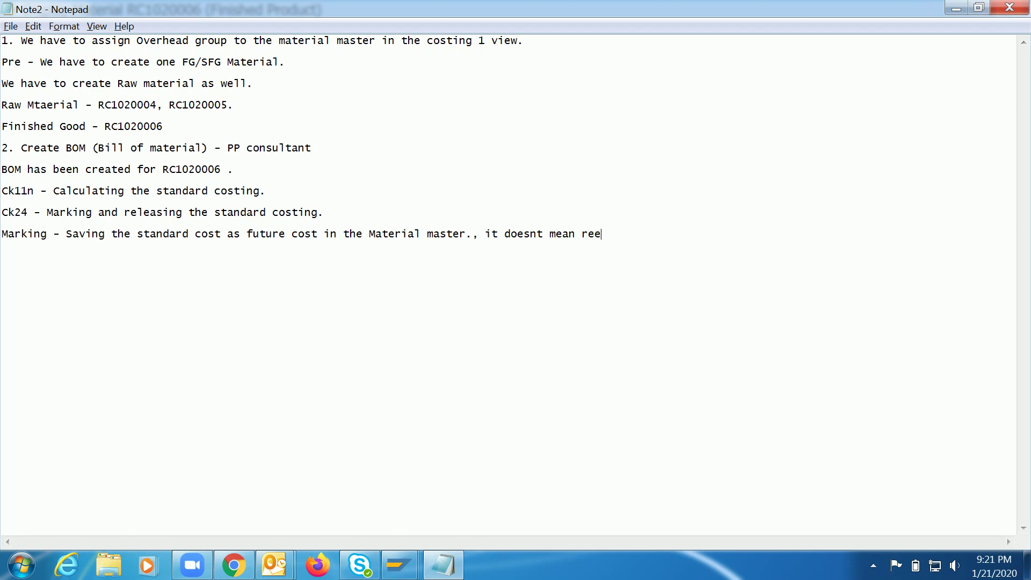
key("BackSpace")
type("leased. R")
type("elease -")
Step: Return to the SAP material display, leave it for transaction CK24, and change from marking to Release Standard Price
mouse_move(400, 556)
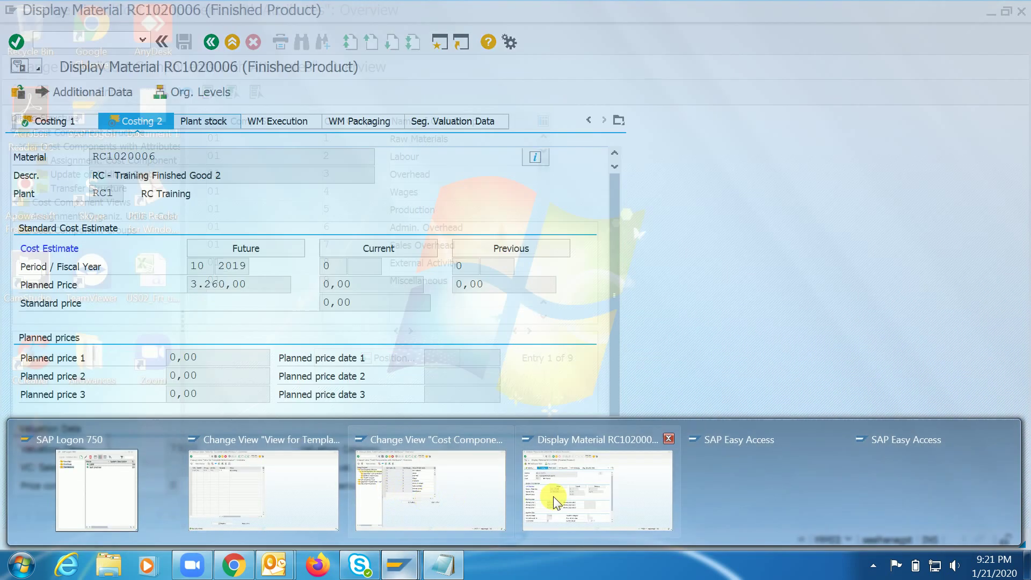
left_click(558, 483)
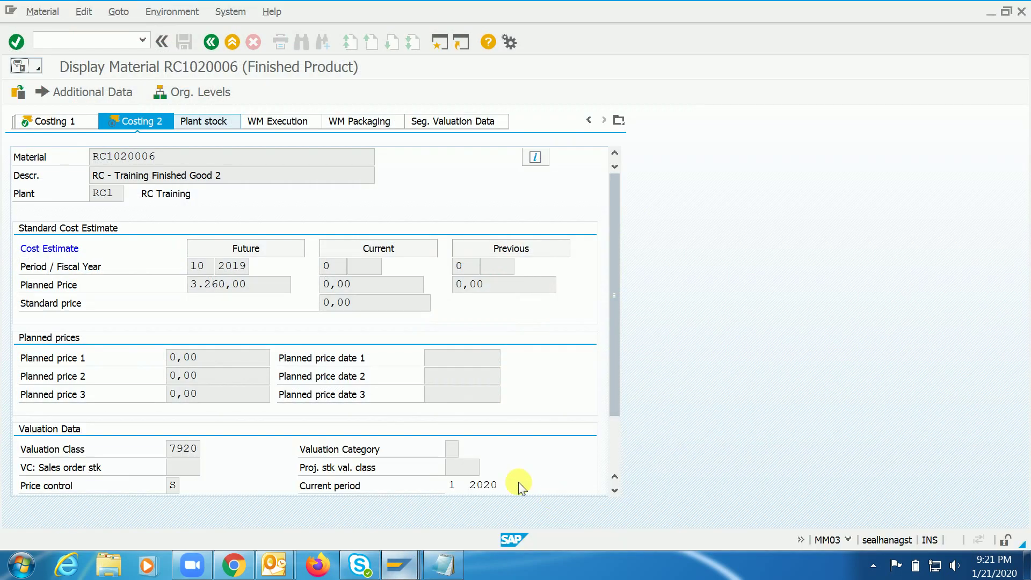
left_click(215, 39)
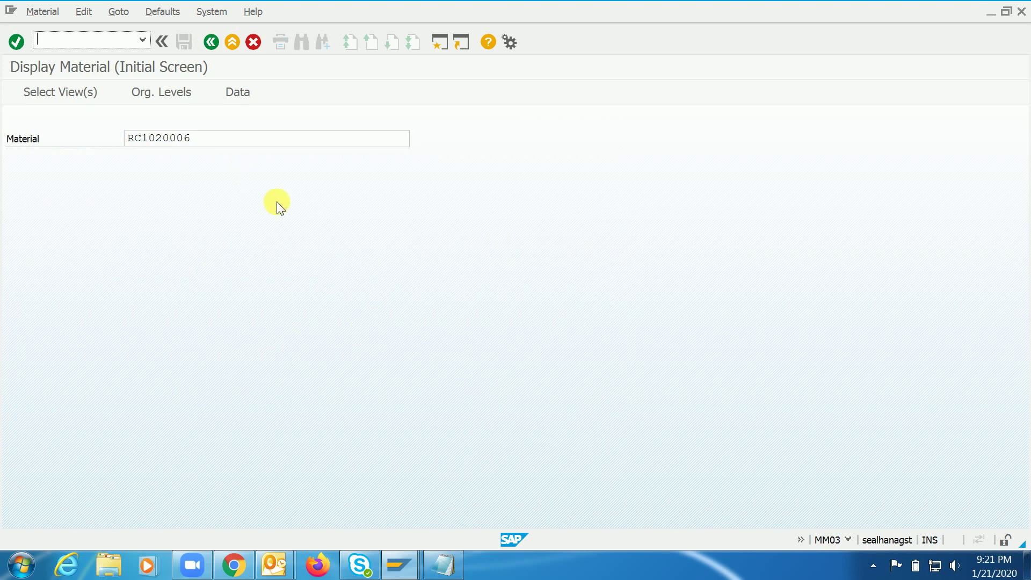
type("/nck24")
key("Return")
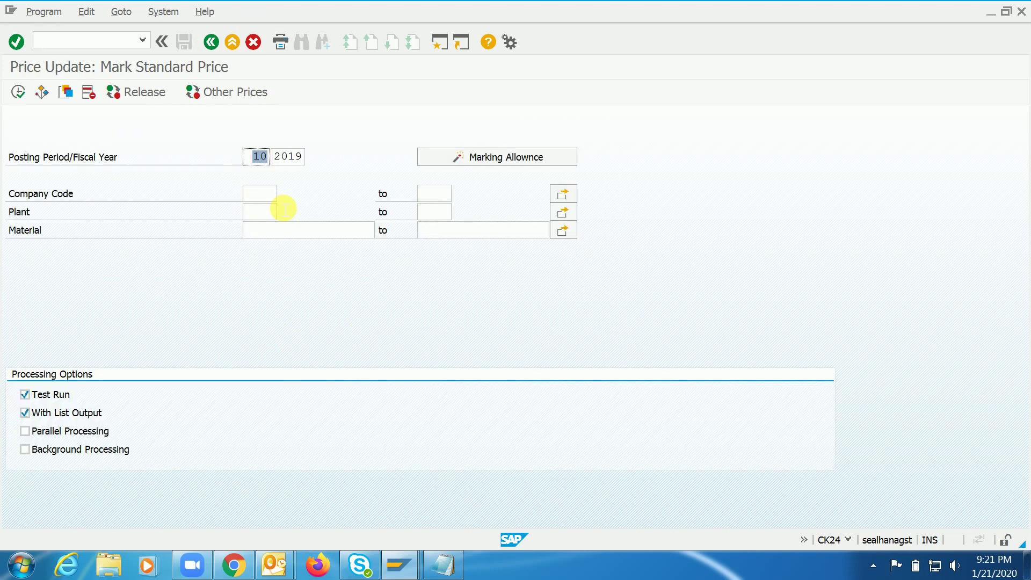
left_click(130, 94)
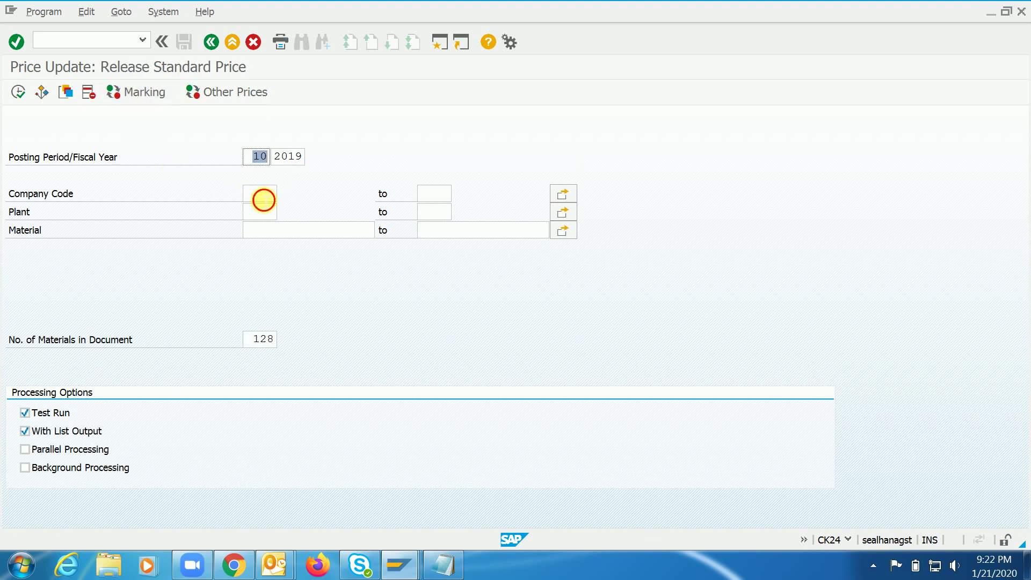
Step: Fill the release selection with company code RC, plant RC1 and material RC1020006
left_click(261, 194)
key("Tab")
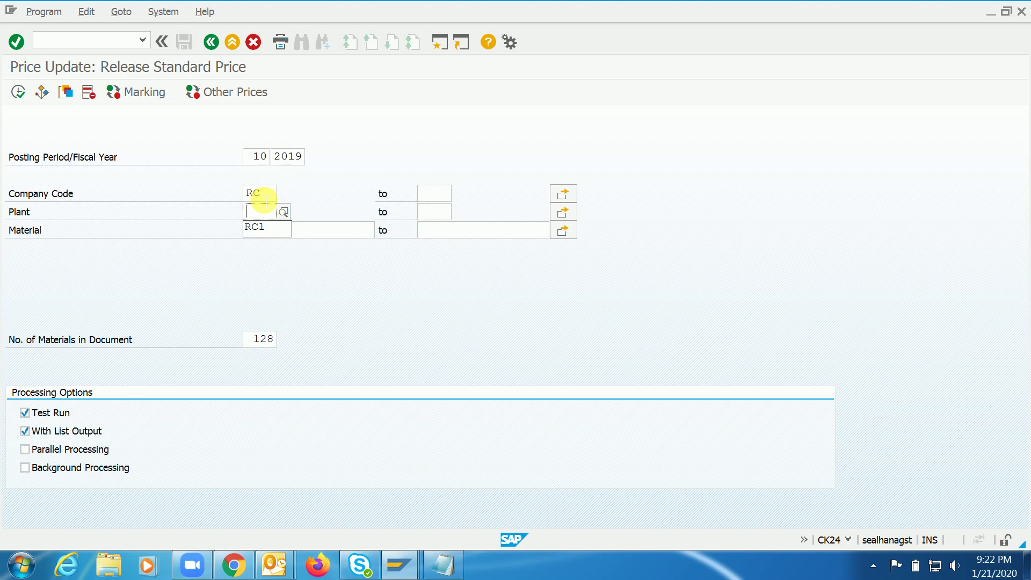
key("Down")
key("Return")
key("Tab")
key("Down")
key("Return")
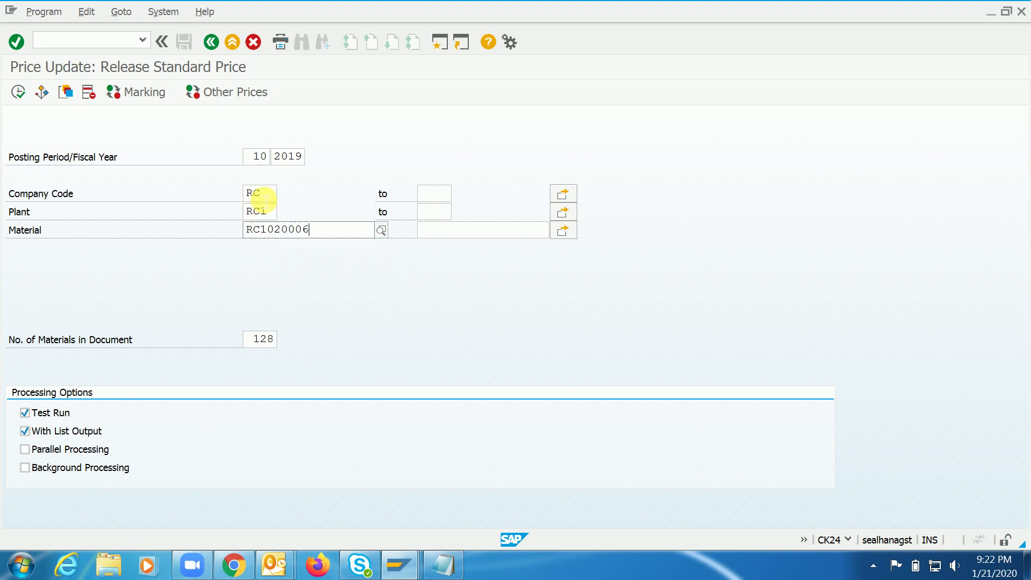
Step: Execute the release test run for period 10 2019, review its log and price list, and repeat the run
key("F8")
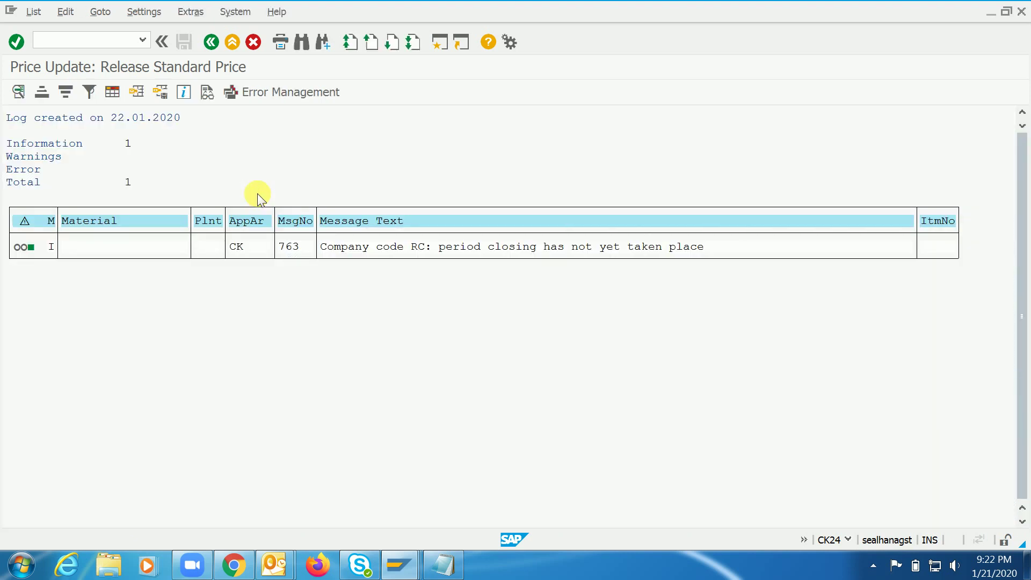
key("F3")
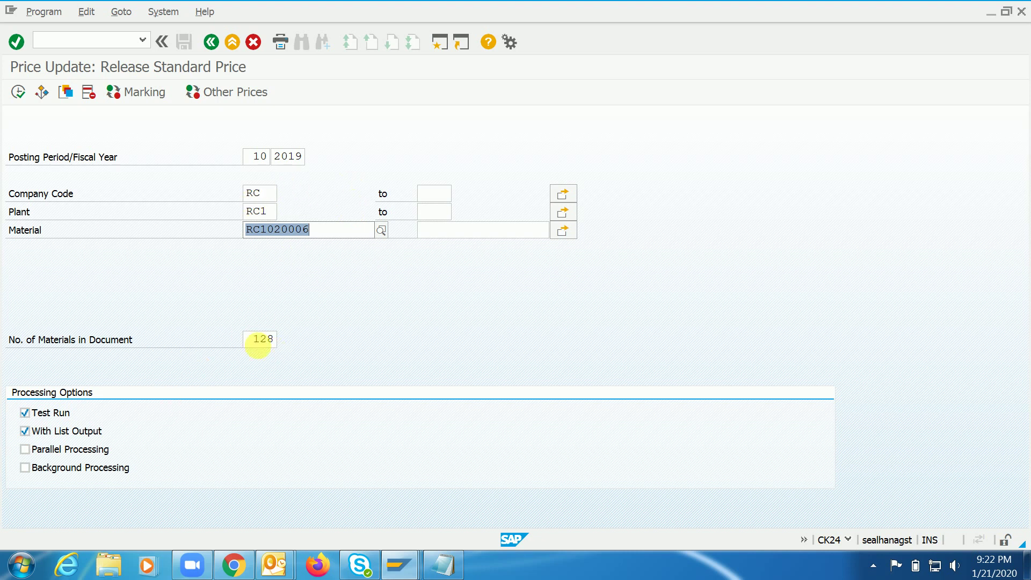
key("F8")
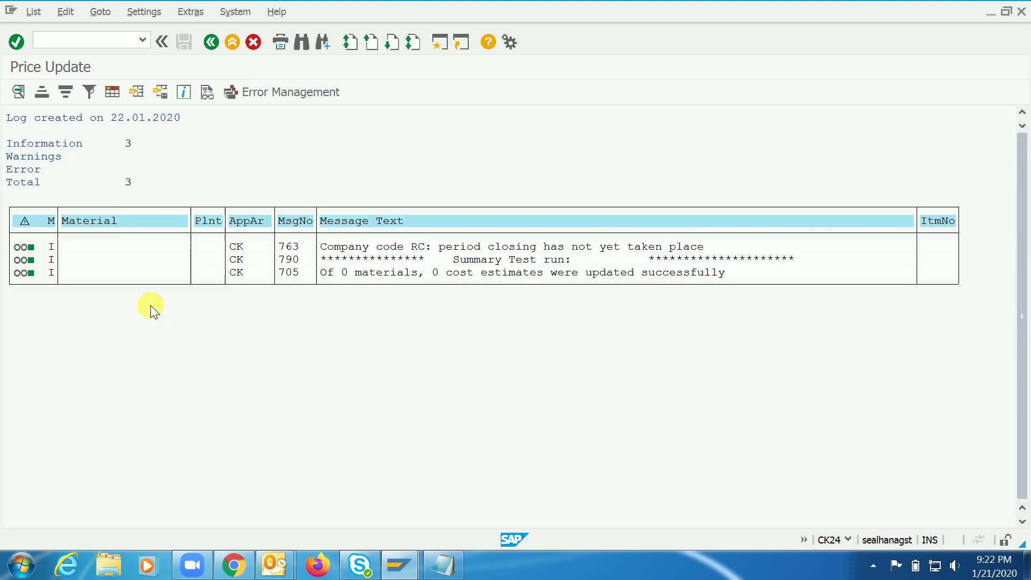
left_click(211, 41)
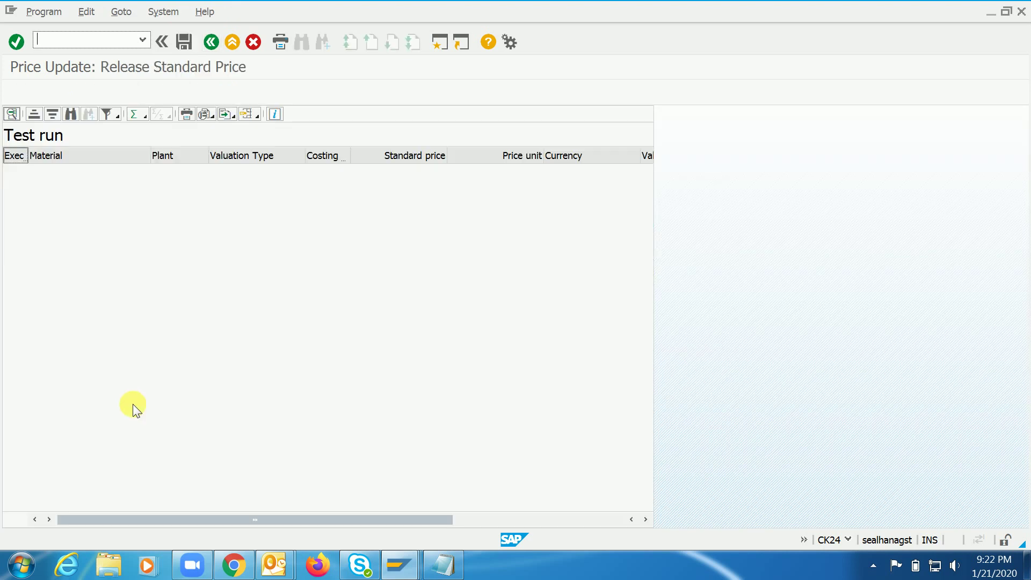
left_click(212, 41)
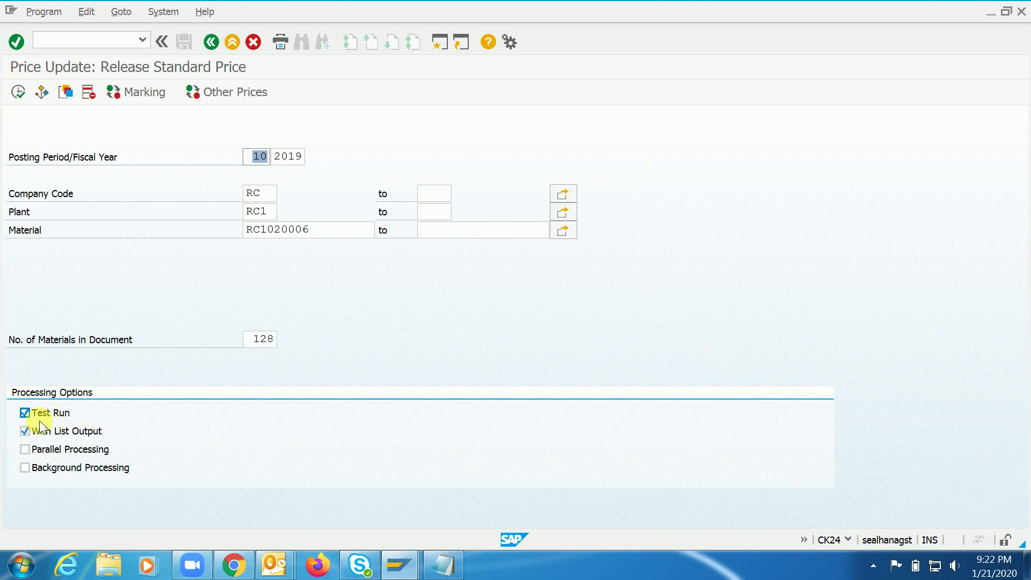
left_click(19, 92)
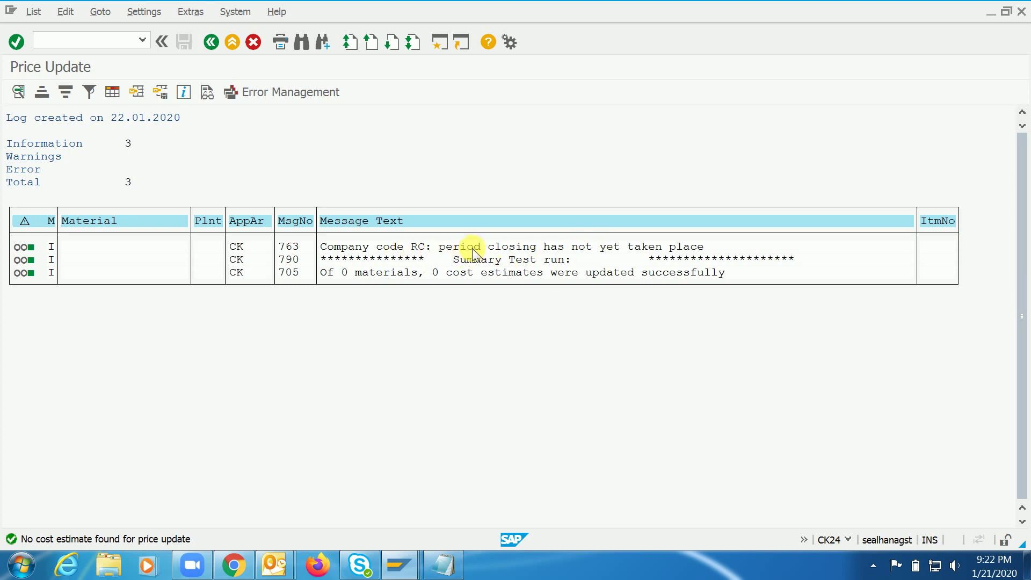
Step: Open transaction MMRV in a new session for company code RC and check its current and previous posting periods
left_click(435, 44)
type("mmrv")
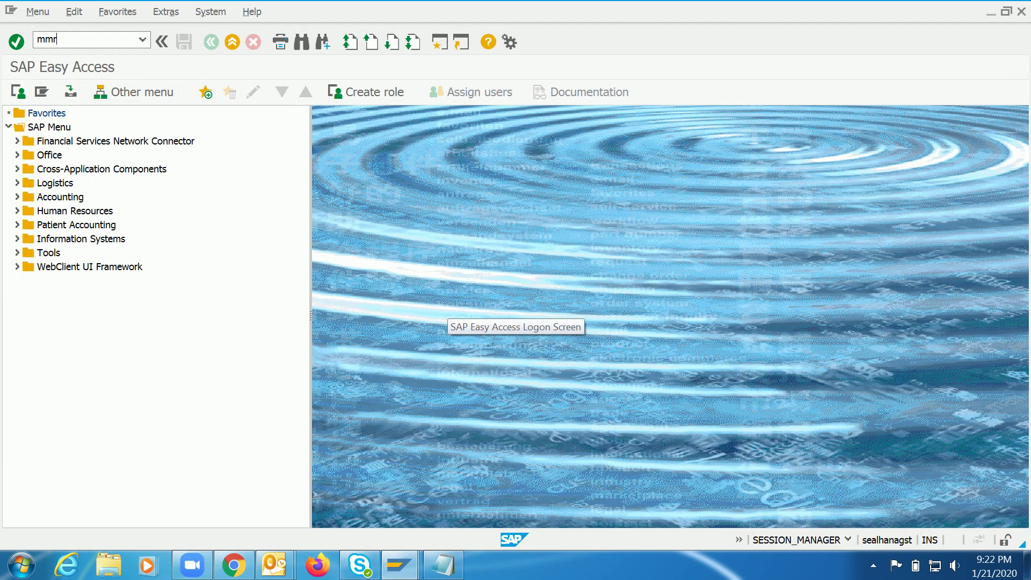
key("Return")
type("RC1")
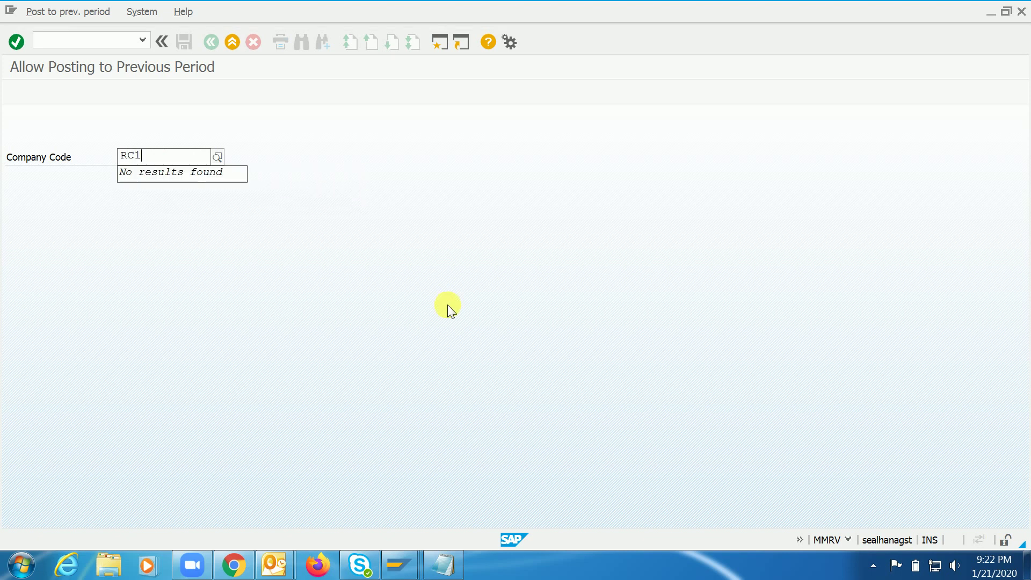
key("BackSpace")
key("Return")
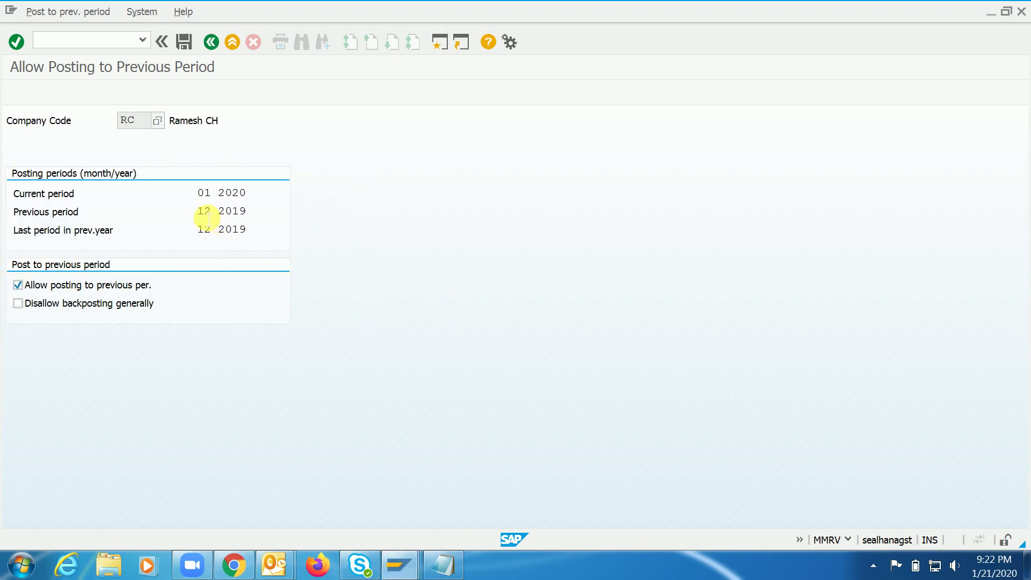
left_click(204, 211)
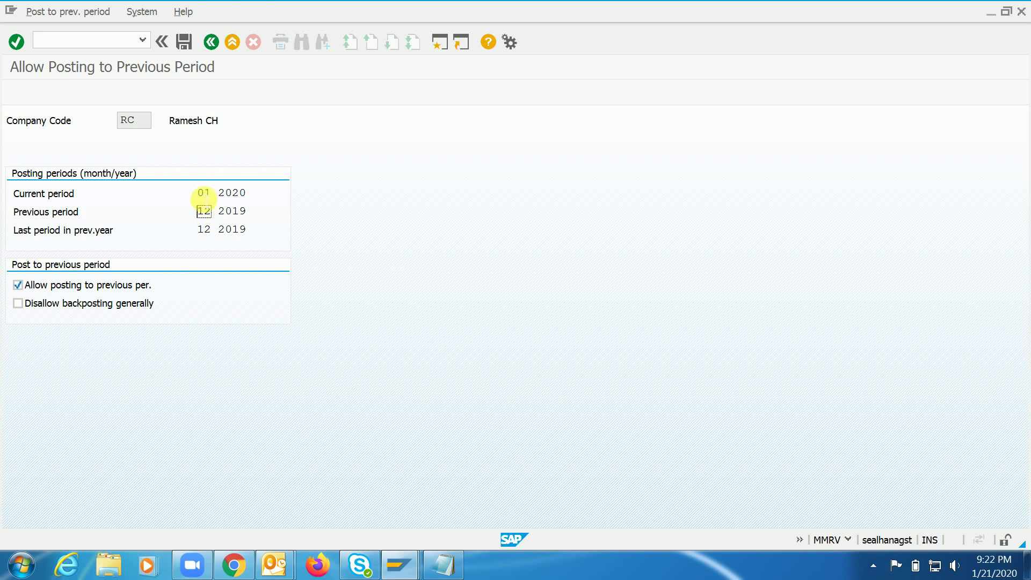
Step: Check the current posting period, leave the MMRV display, and go back from the price update log to the release selection
double_click(204, 193)
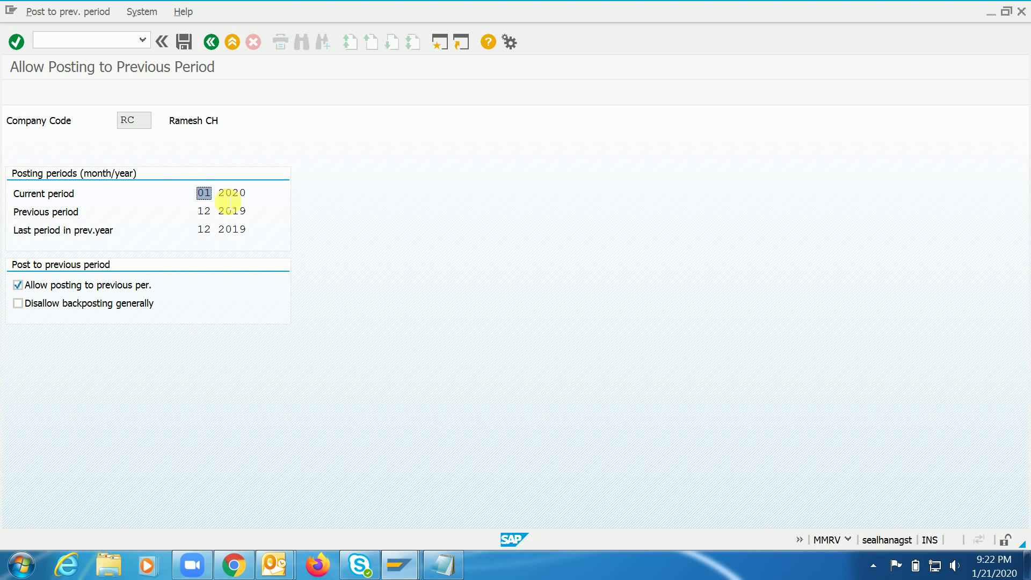
left_click(211, 41)
left_click(232, 43)
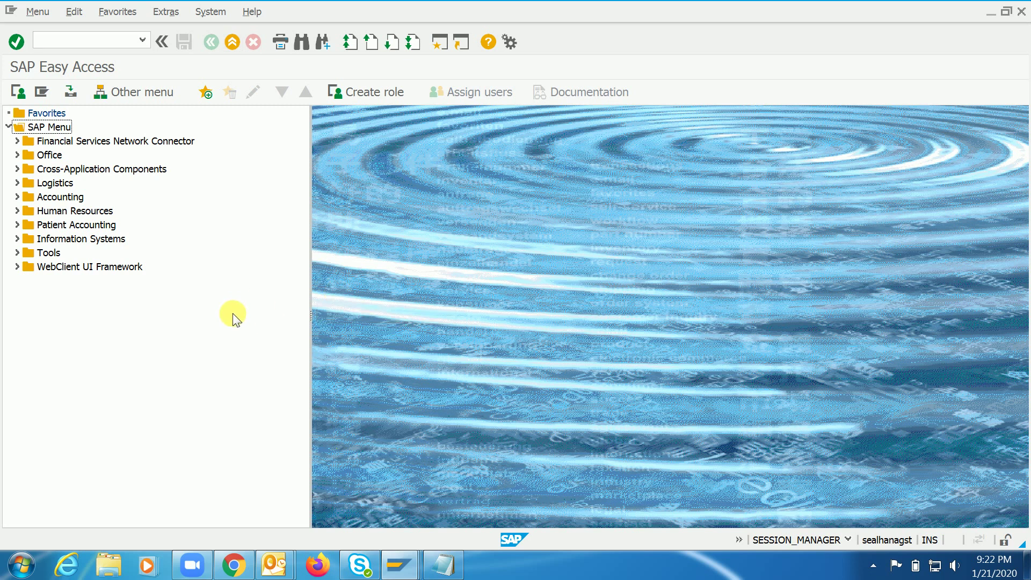
left_click(399, 565)
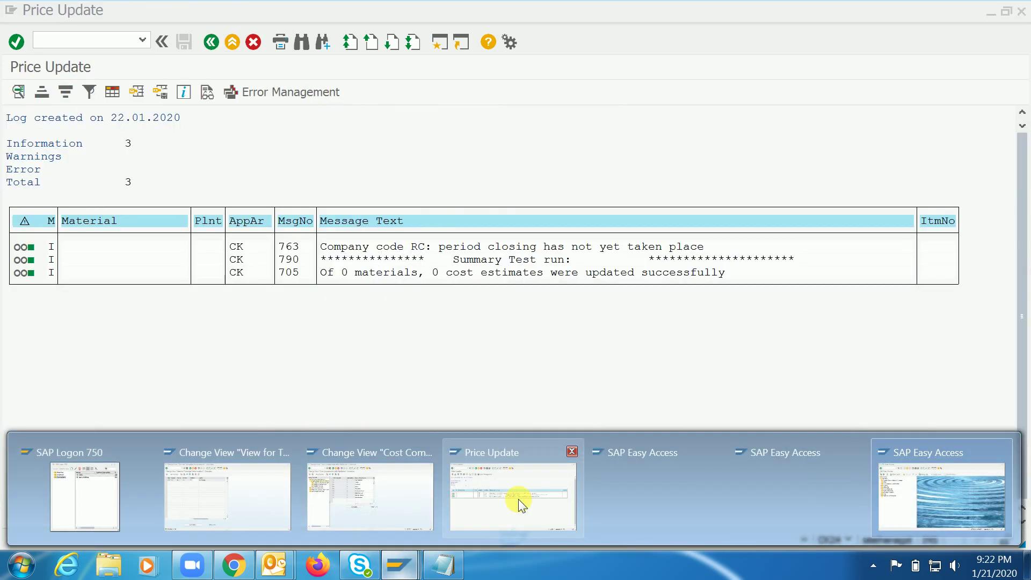
left_click(518, 502)
left_click(394, 570)
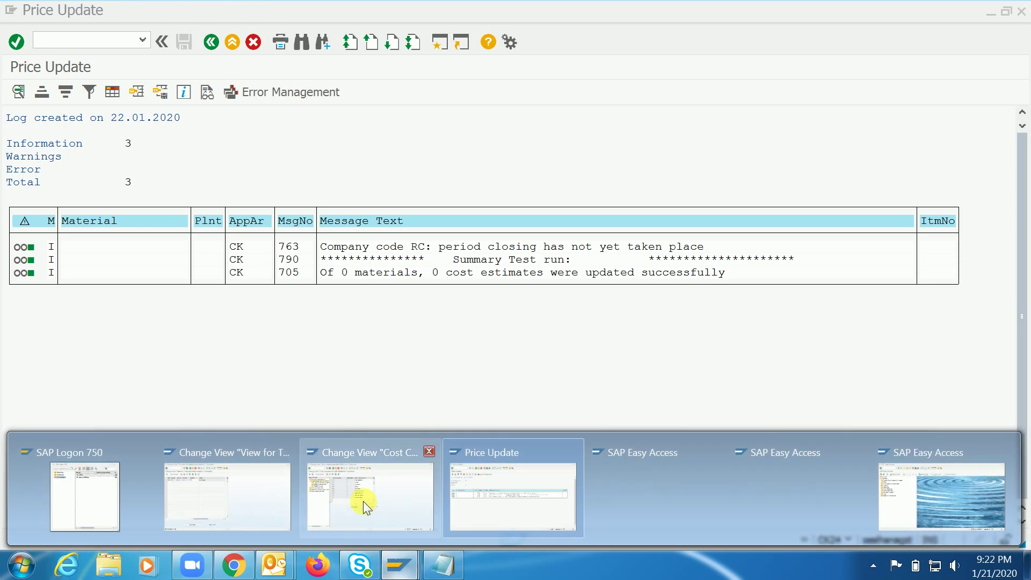
left_click(498, 492)
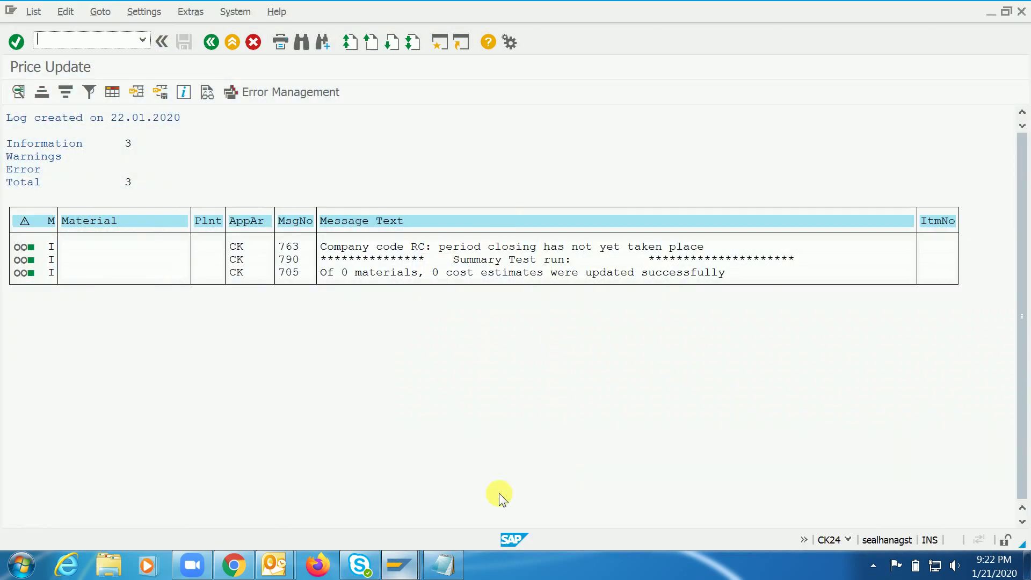
left_click(212, 42)
left_click(215, 44)
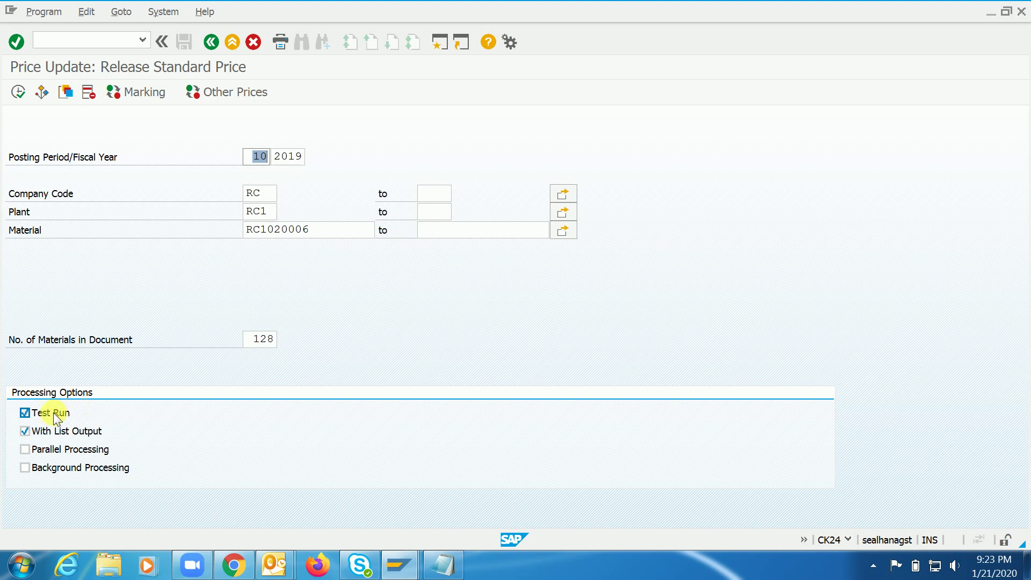
Step: Open material RC1020006 in transaction MM03 with the Costing 2 view for plant RC1
left_click(400, 572)
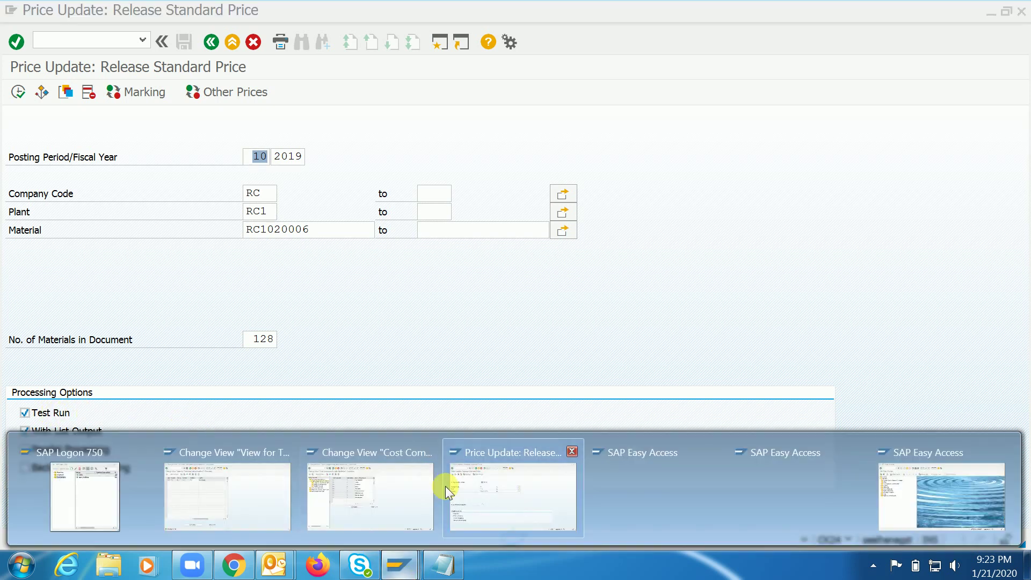
left_click(445, 486)
key("ctrl+slash")
type("/nmm03")
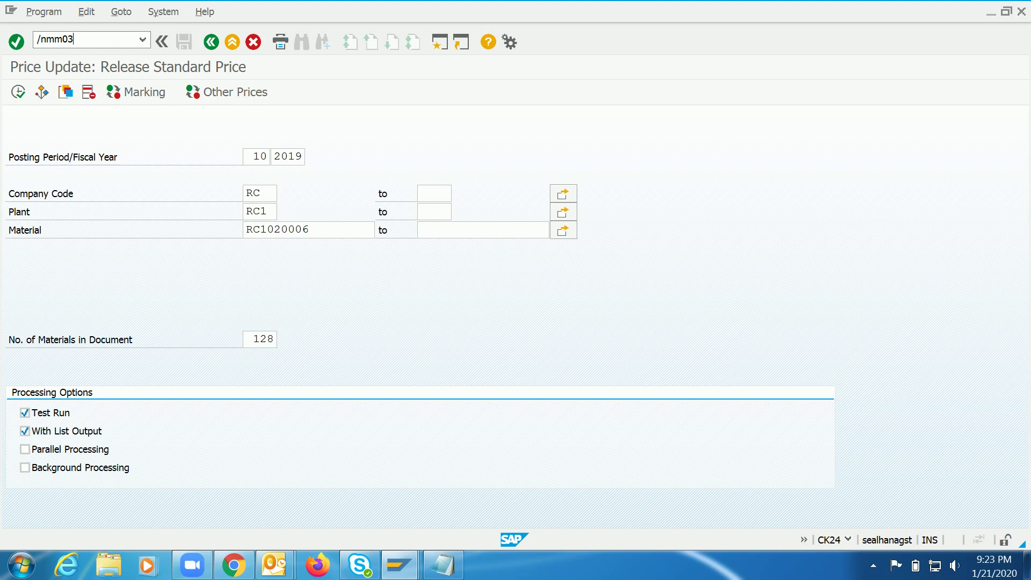
key("Return")
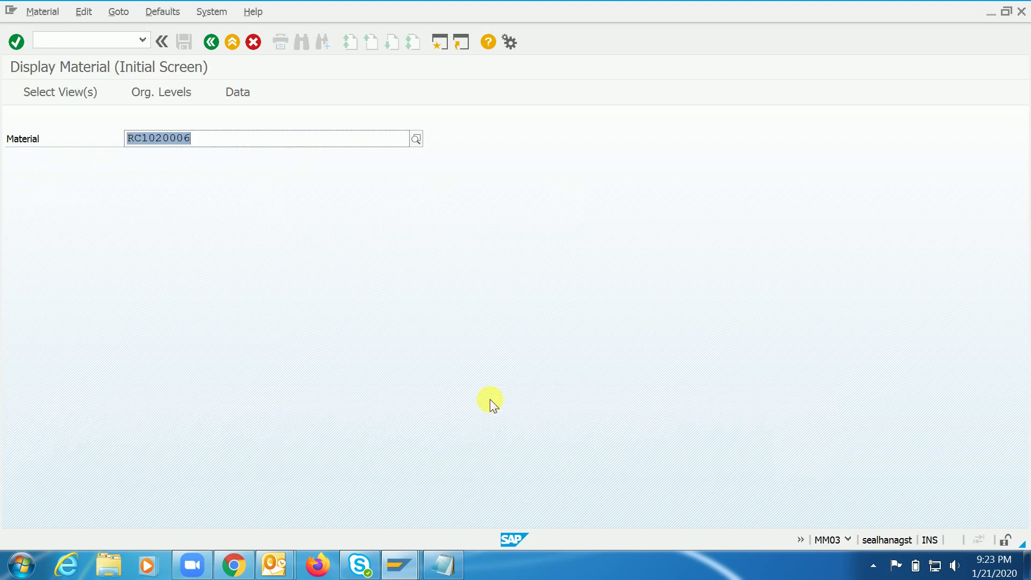
key("Return")
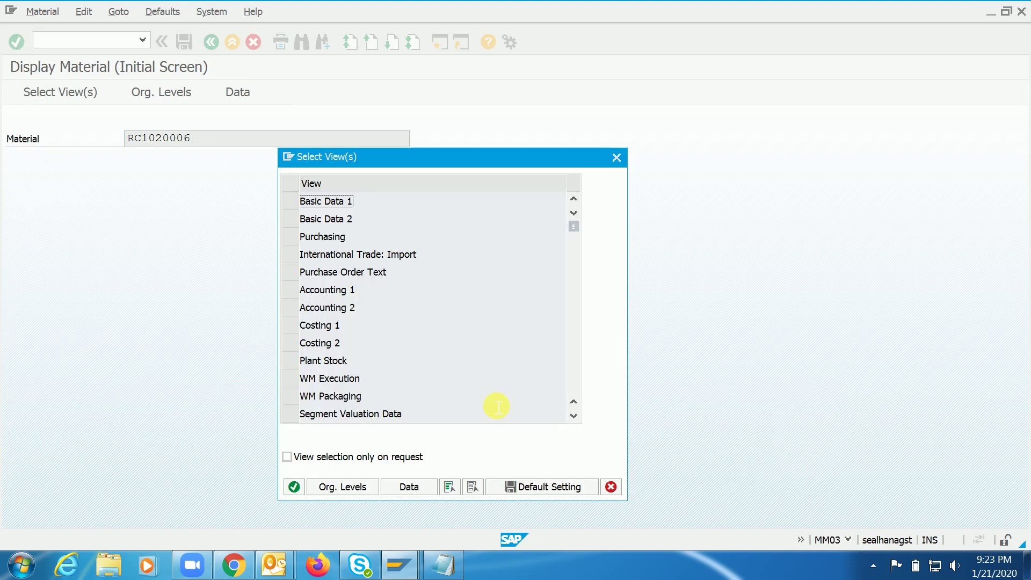
left_click(288, 343)
key("Return")
type("RC1")
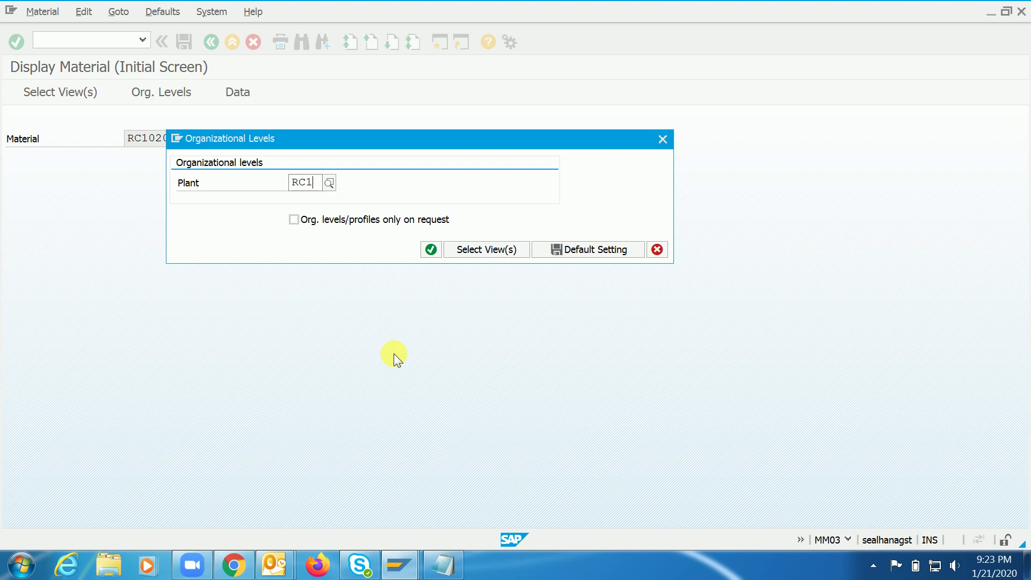
key("Return")
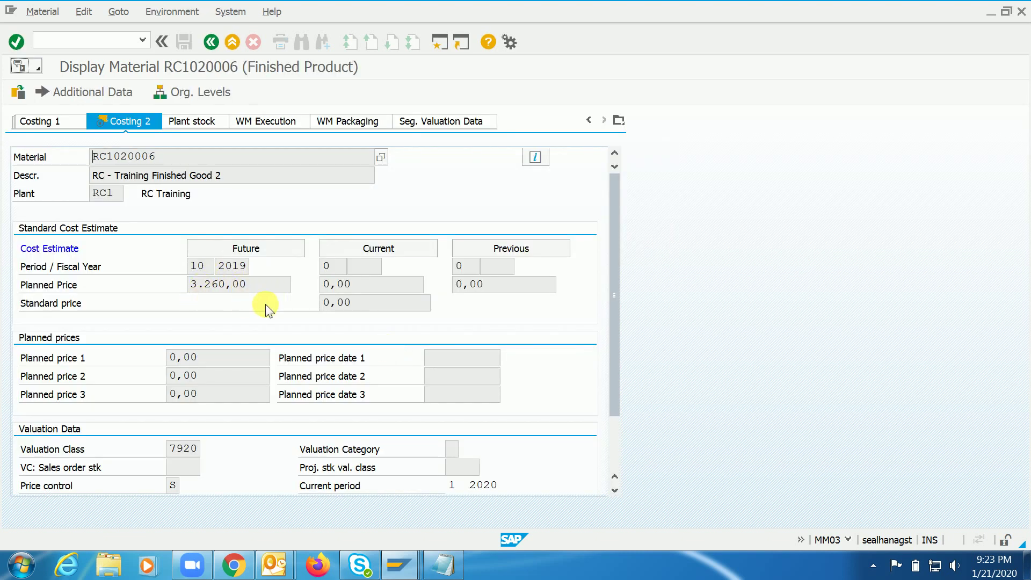
Step: Examine the current planned price in Costing 2 and the company code currency standard price in Accounting 1
left_click(369, 286)
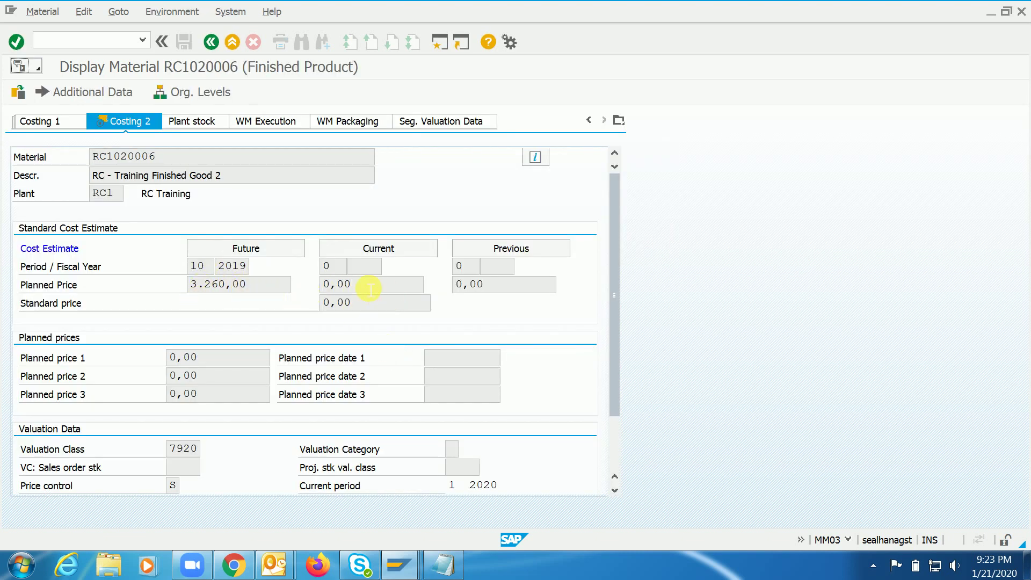
left_click(589, 119)
left_click(589, 120)
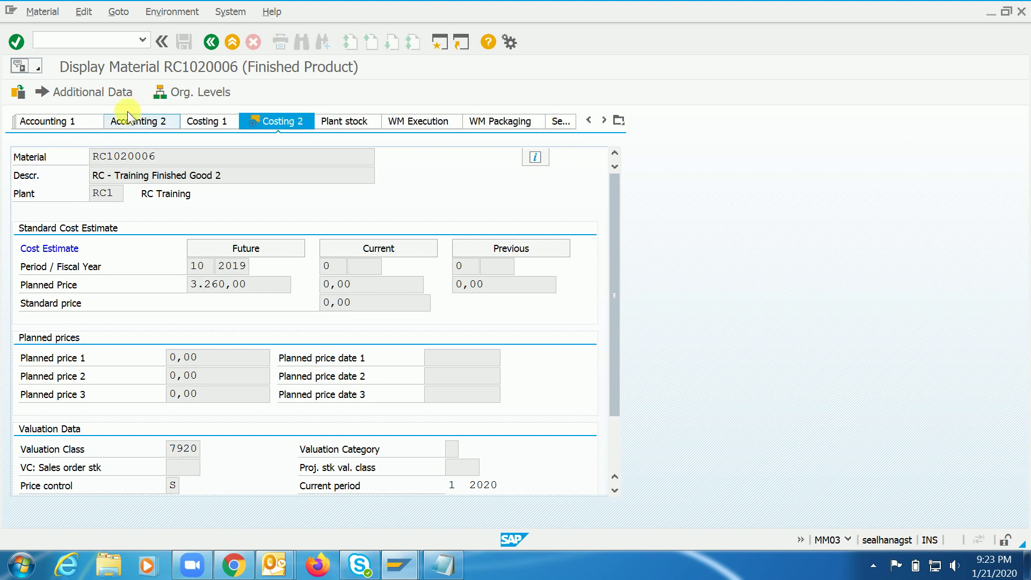
left_click(80, 120)
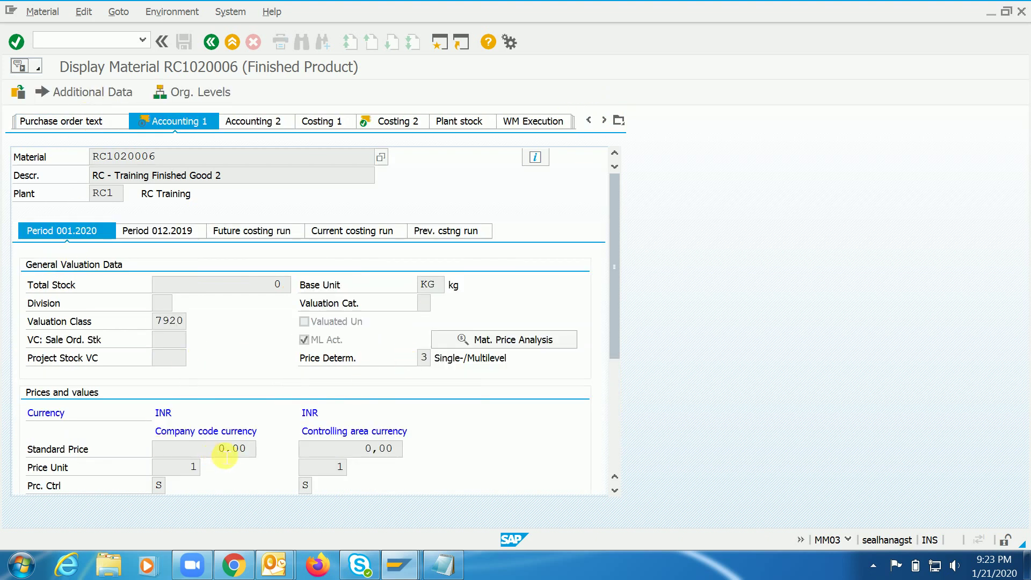
left_click_drag(226, 456, 263, 452)
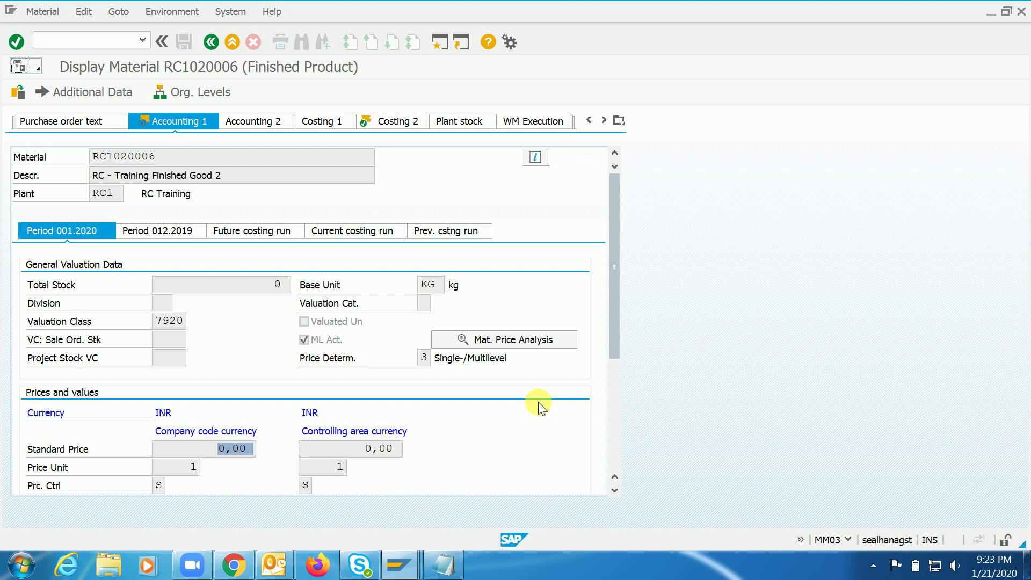
Step: Switch to the Note2 file in Notepad and start a new line below the Release entry
left_click(443, 565)
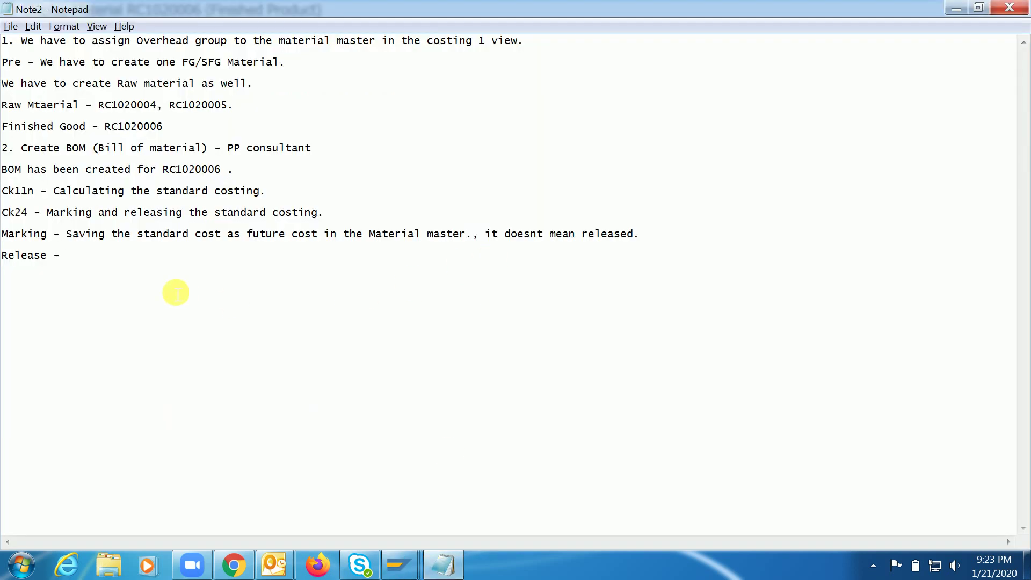
key("Return")
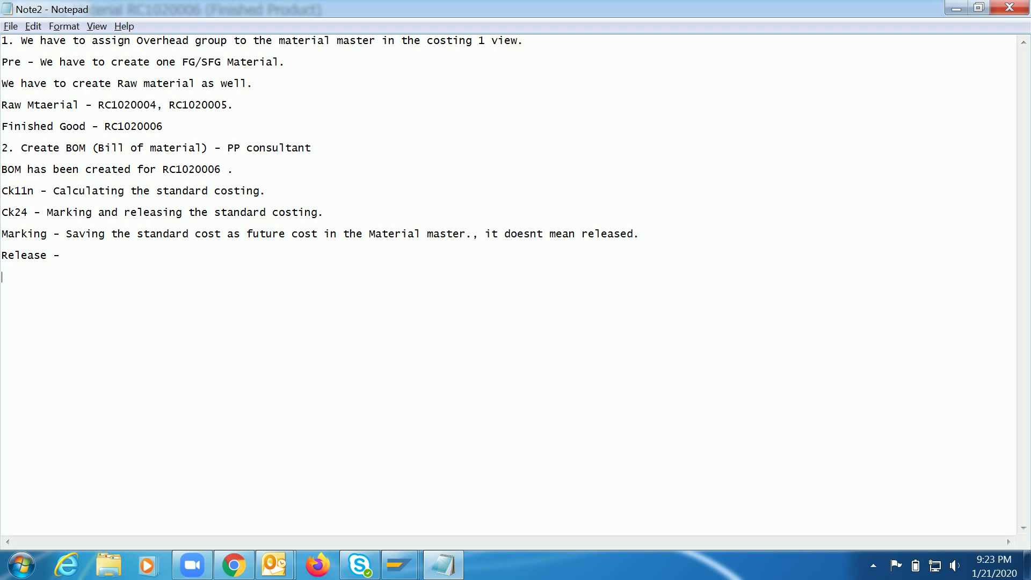